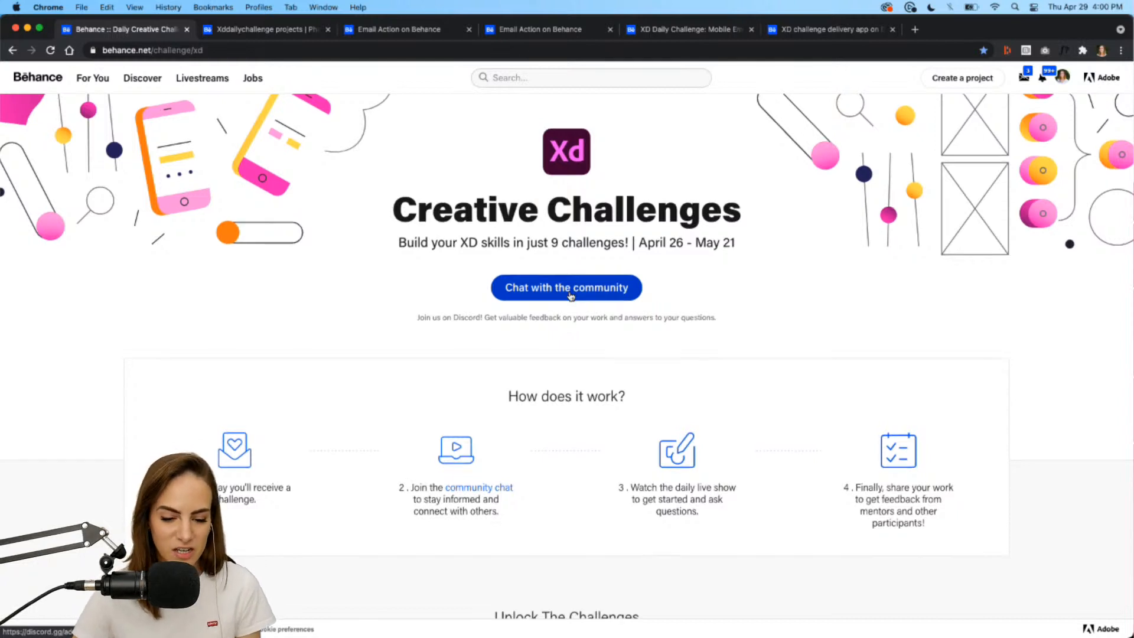
Download the Word Counter challenge starter file from Behance, then switch to Adobe XD.
{"action": "scroll", "coordinate": [570, 293], "scroll_direction": "down", "scroll_amount": 5}
{"action": "scroll", "coordinate": [570, 292], "scroll_direction": "down", "scroll_amount": 12}
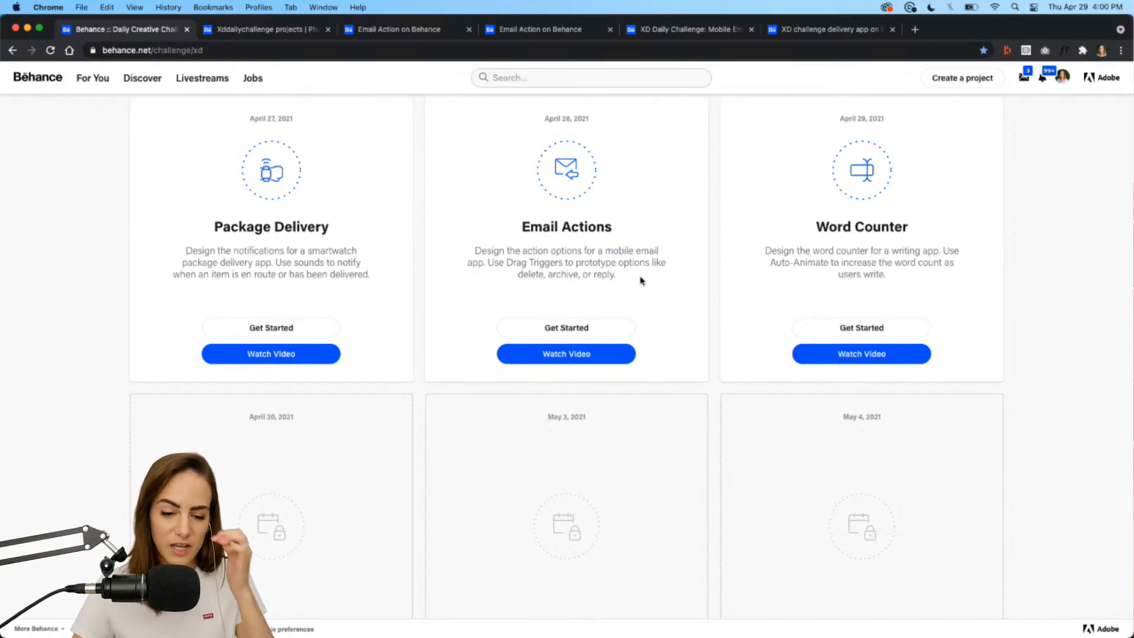
{"action": "scroll", "coordinate": [662, 261], "scroll_direction": "up", "scroll_amount": 1}
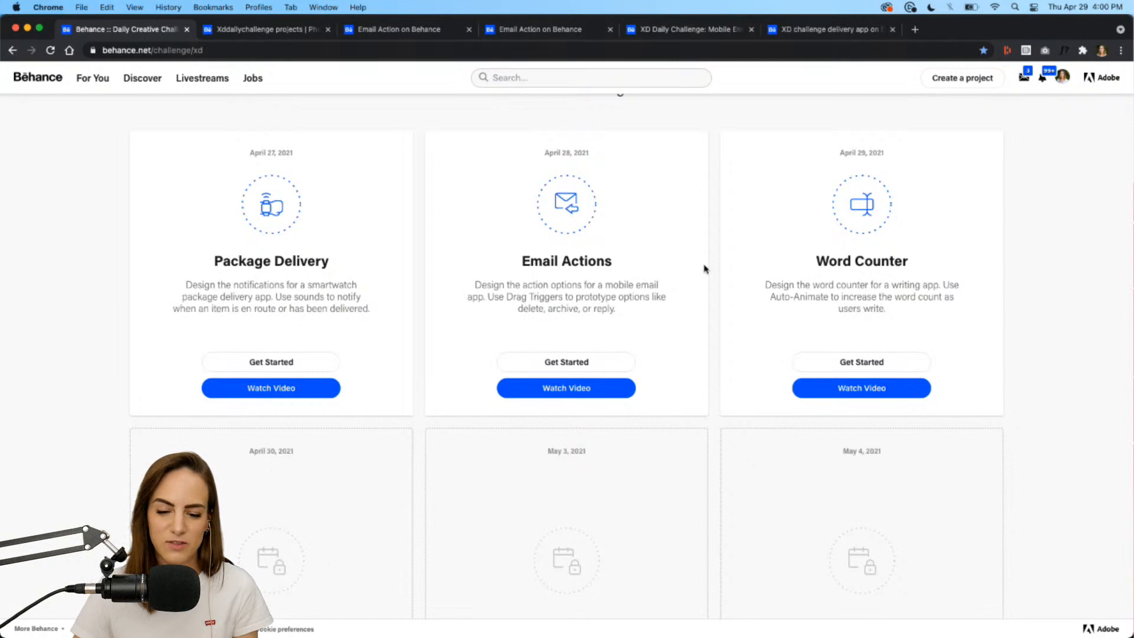
{"action": "scroll", "coordinate": [704, 269], "scroll_direction": "up", "scroll_amount": 1}
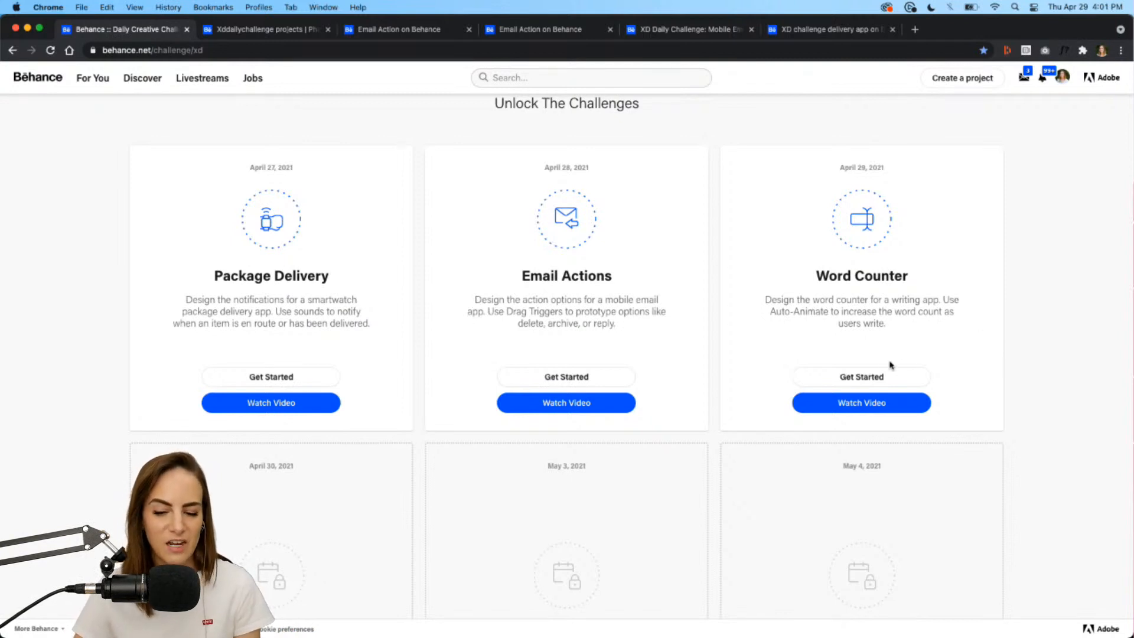
{"action": "left_click", "coordinate": [860, 378]}
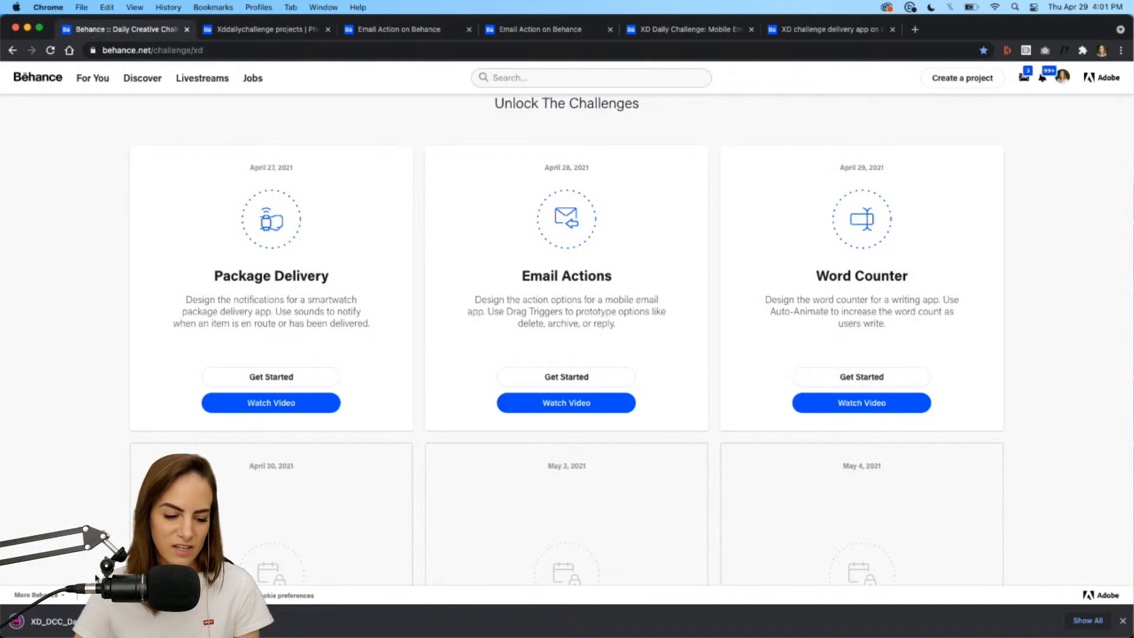
{"action": "left_click", "coordinate": [1124, 621]}
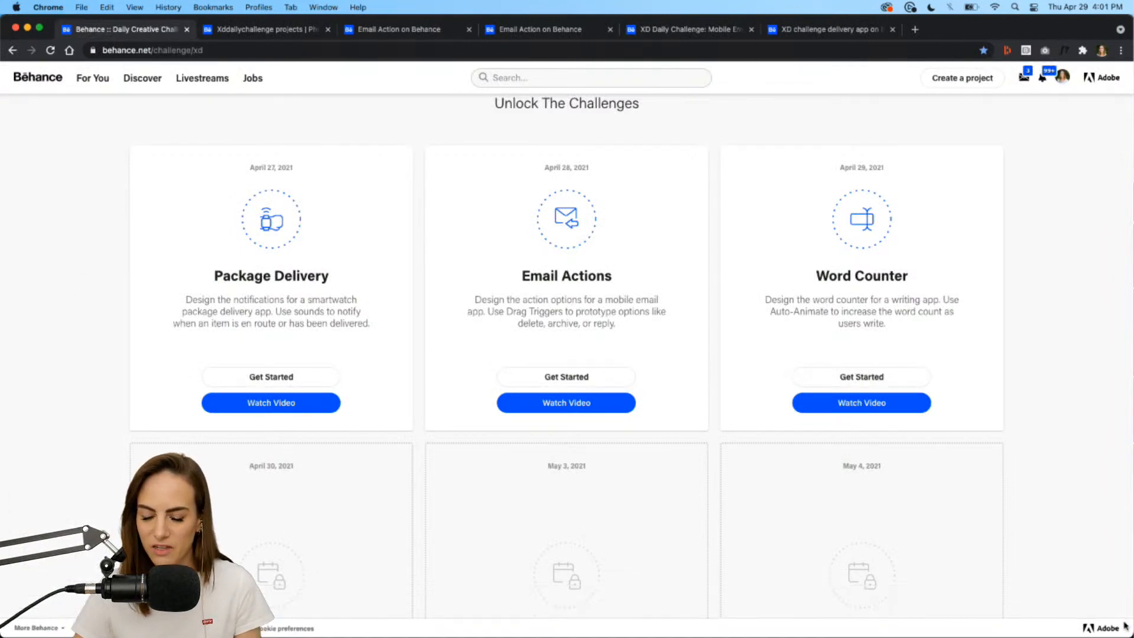
{"action": "left_click", "coordinate": [772, 629]}
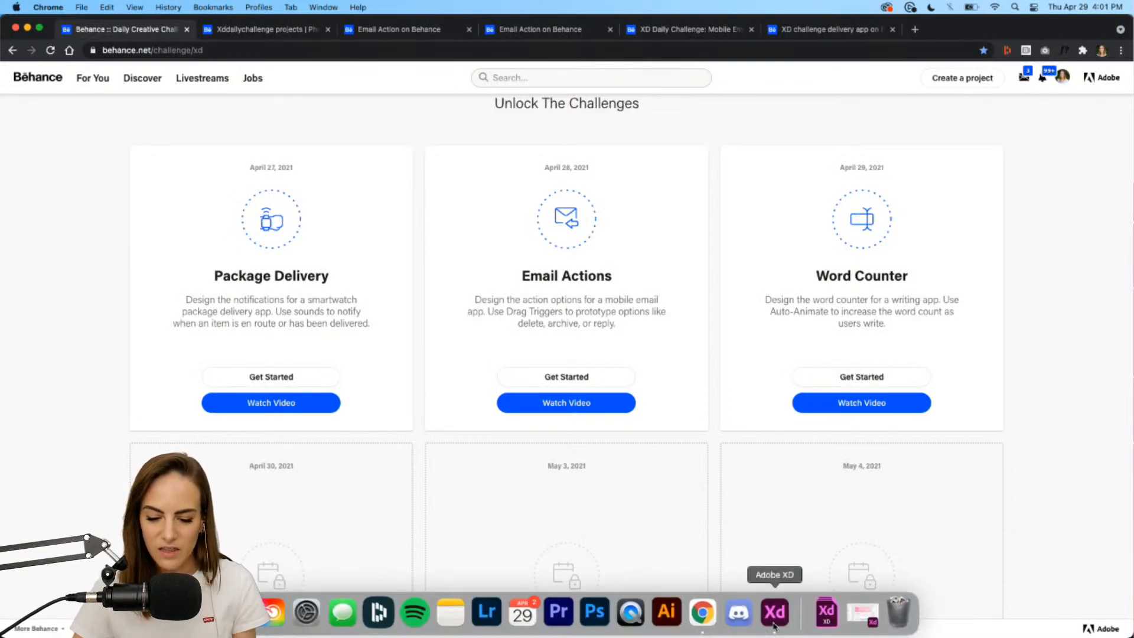
Show the Day 3 file's colours, character styles and components in Document Assets.
{"action": "scroll", "coordinate": [969, 431], "scroll_direction": "down", "scroll_amount": 3}
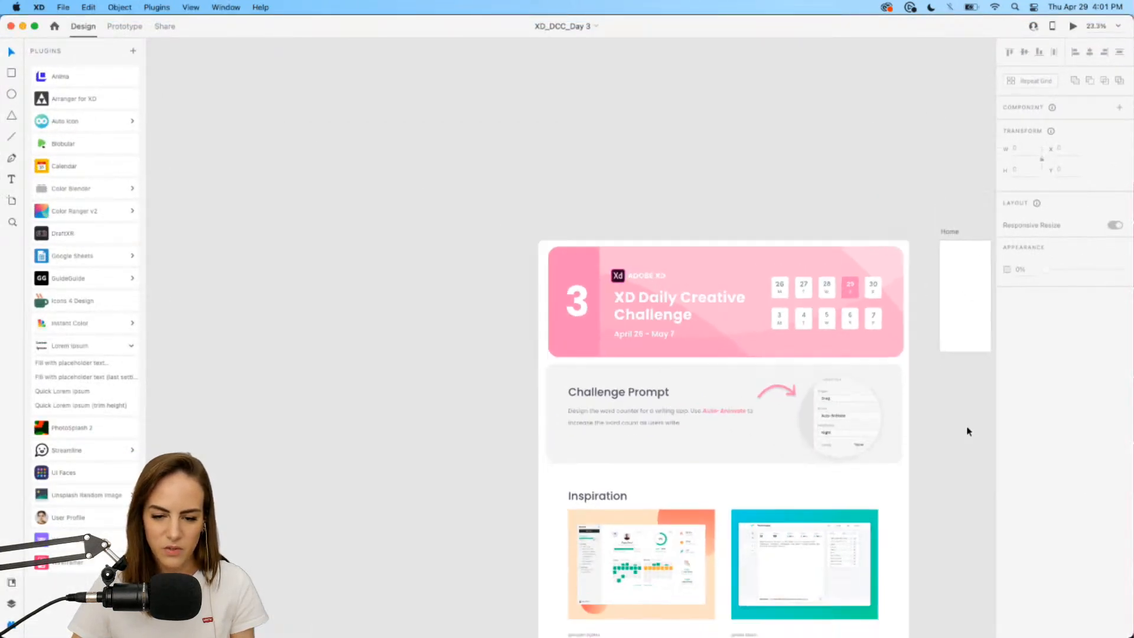
{"action": "scroll", "coordinate": [966, 430], "scroll_direction": "down", "scroll_amount": 5}
{"action": "scroll", "coordinate": [963, 429], "scroll_direction": "down", "scroll_amount": 3}
{"action": "scroll", "coordinate": [755, 222], "scroll_direction": "up", "scroll_amount": 3}
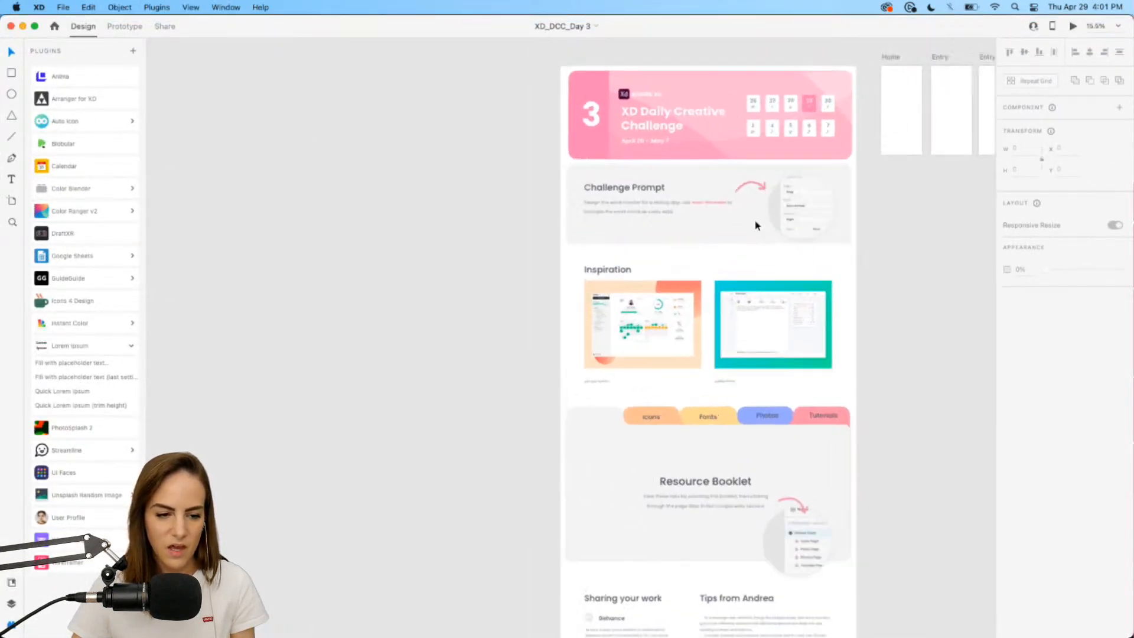
{"action": "left_click", "coordinate": [11, 583]}
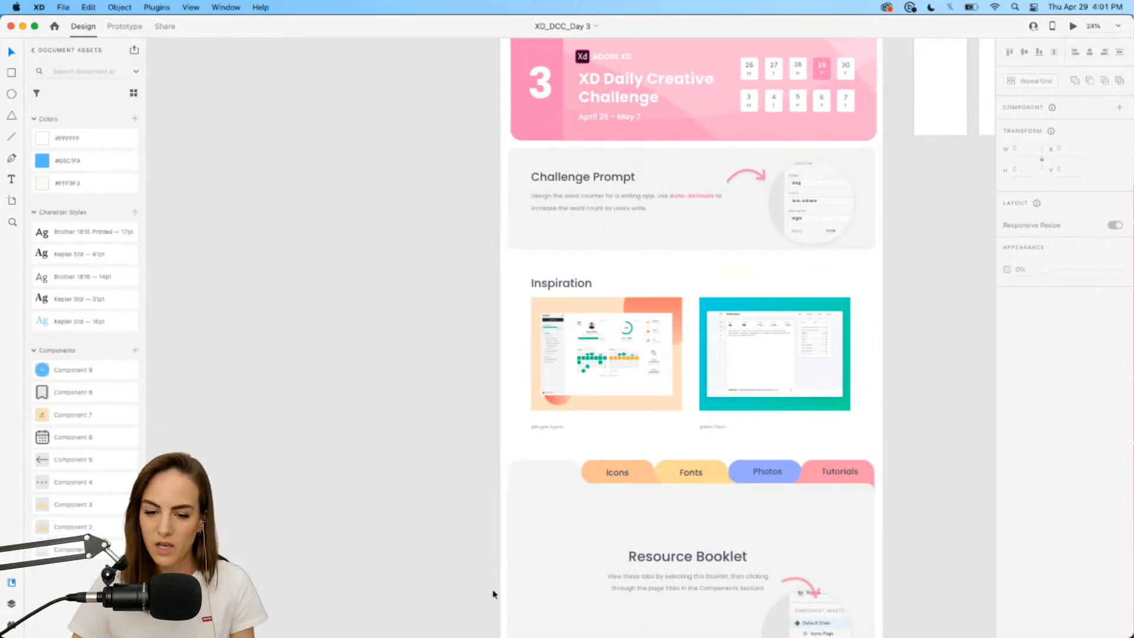
Dismiss the notification panel and select the repeated journal entries on the first Flow 1 artboard.
{"action": "scroll", "coordinate": [334, 390], "scroll_direction": "right", "scroll_amount": 2}
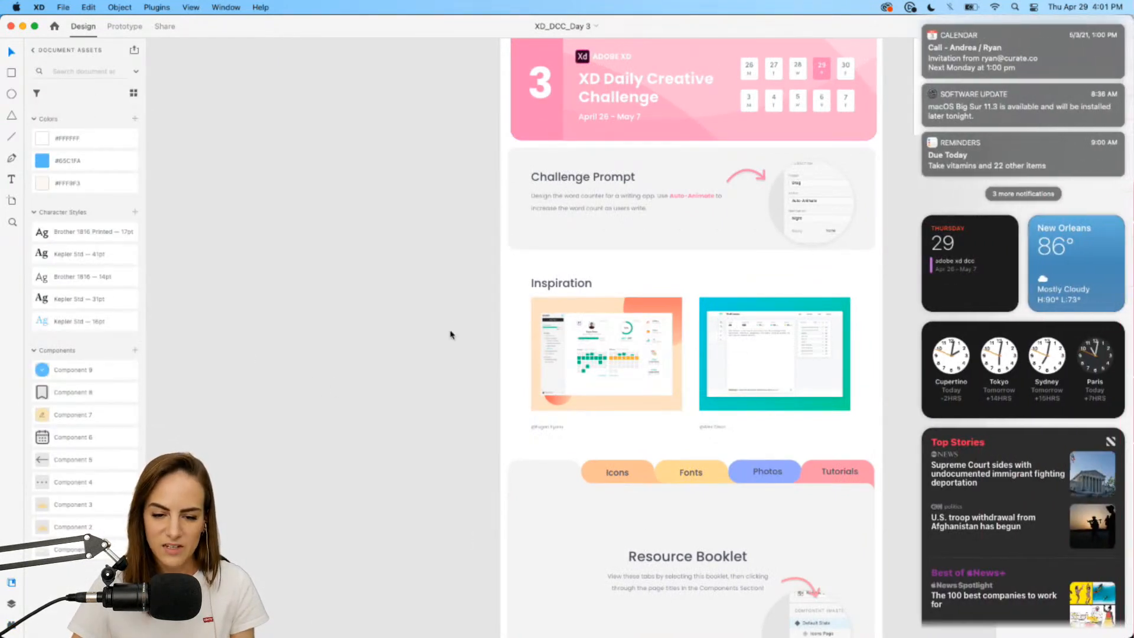
{"action": "left_click", "coordinate": [451, 335]}
{"action": "scroll", "coordinate": [452, 335], "scroll_direction": "right", "scroll_amount": 5}
{"action": "scroll", "coordinate": [451, 335], "scroll_direction": "right", "scroll_amount": 10}
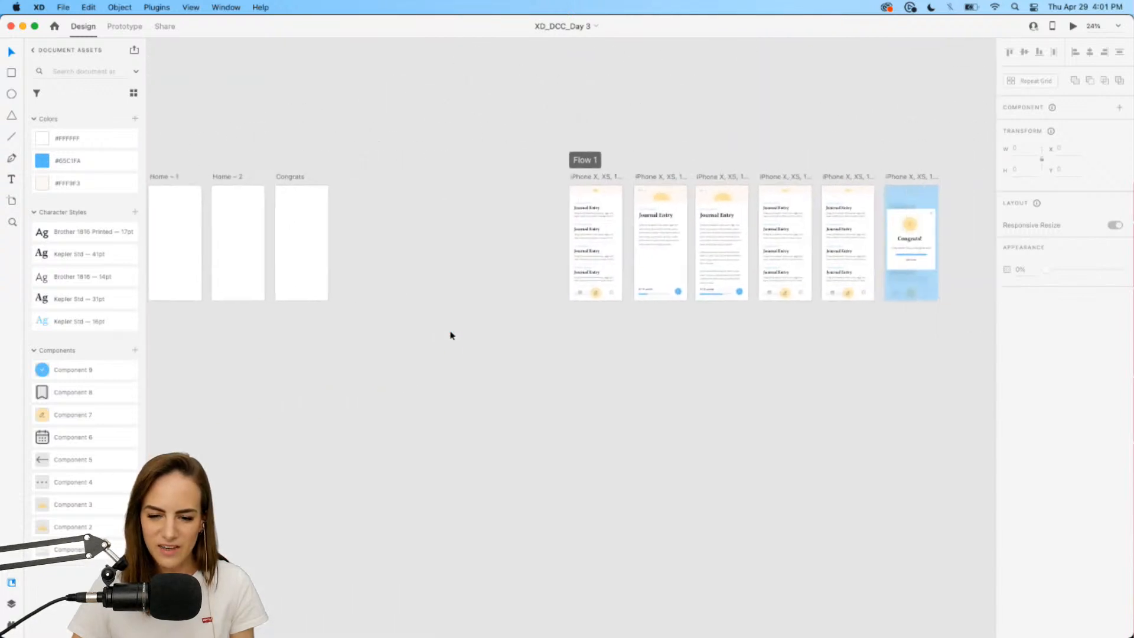
{"action": "scroll", "coordinate": [571, 272], "scroll_direction": "up", "scroll_amount": 3}
{"action": "scroll", "coordinate": [570, 272], "scroll_direction": "up", "scroll_amount": 3}
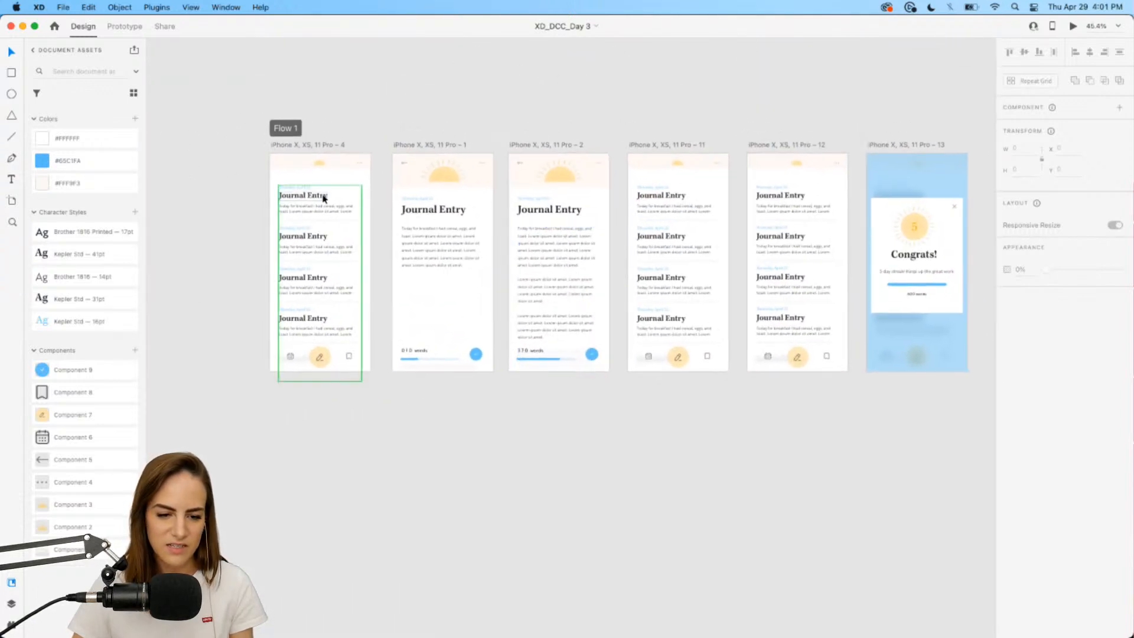
{"action": "left_click", "coordinate": [324, 195]}
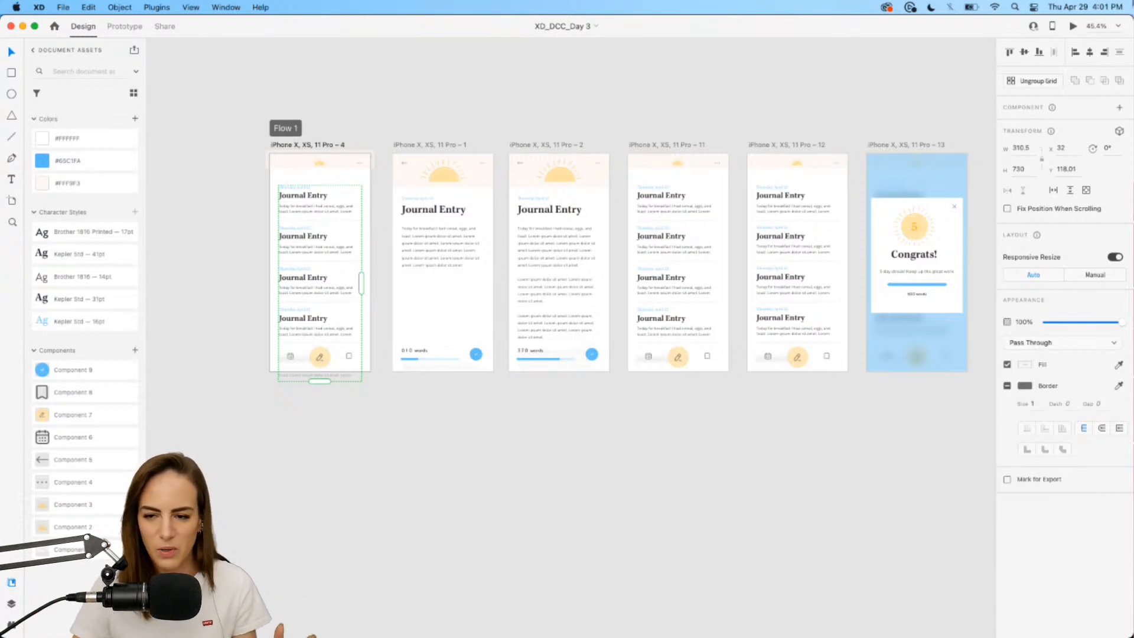
Preview the prototype from the first artboard, with the preview window moved aside.
{"action": "left_click", "coordinate": [1074, 27]}
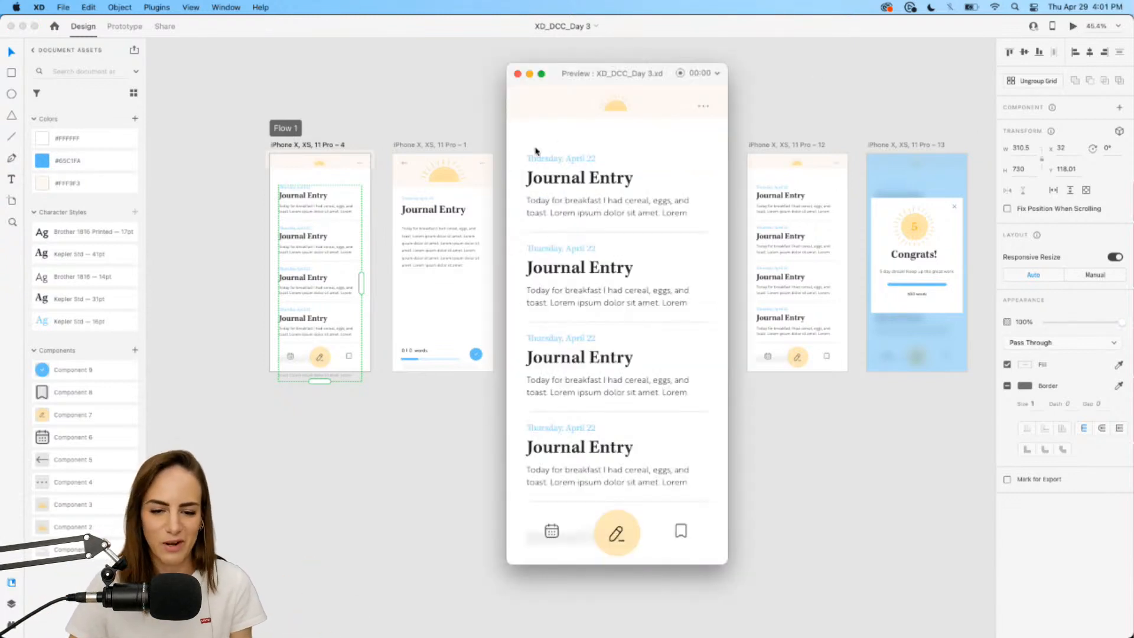
{"action": "scroll", "coordinate": [481, 166], "scroll_direction": "down", "scroll_amount": 3}
{"action": "scroll", "coordinate": [482, 165], "scroll_direction": "right", "scroll_amount": 3}
{"action": "left_click_drag", "start_coordinate": [571, 81], "coordinate": [664, 85]}
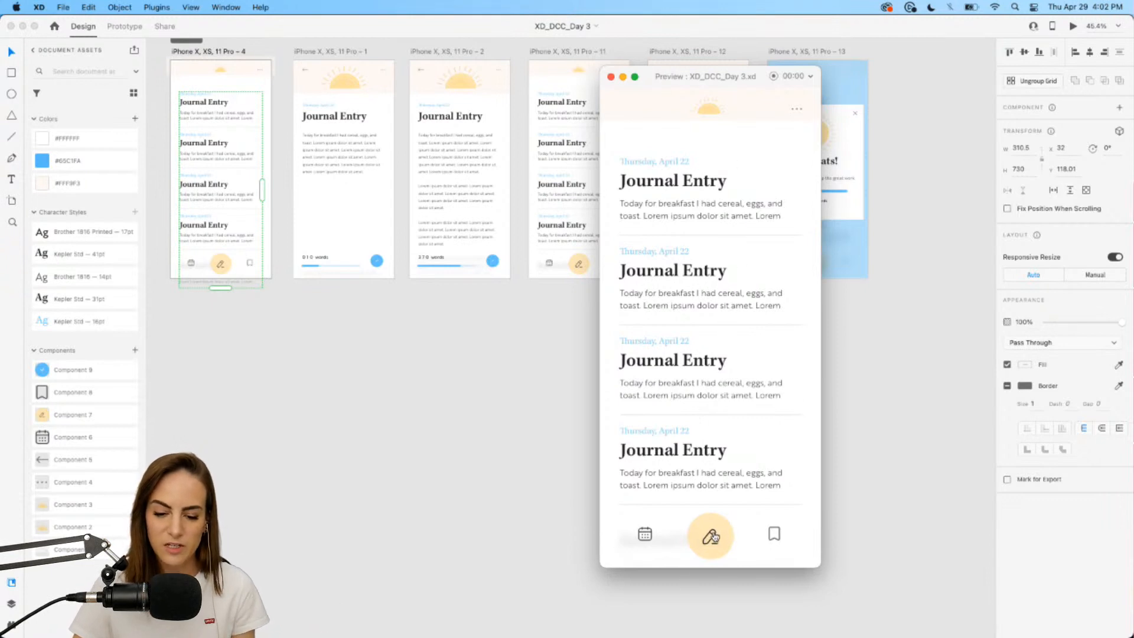
Write a new entry, add text to grow the word count, submit it, then close the preview.
{"action": "left_click", "coordinate": [713, 537]}
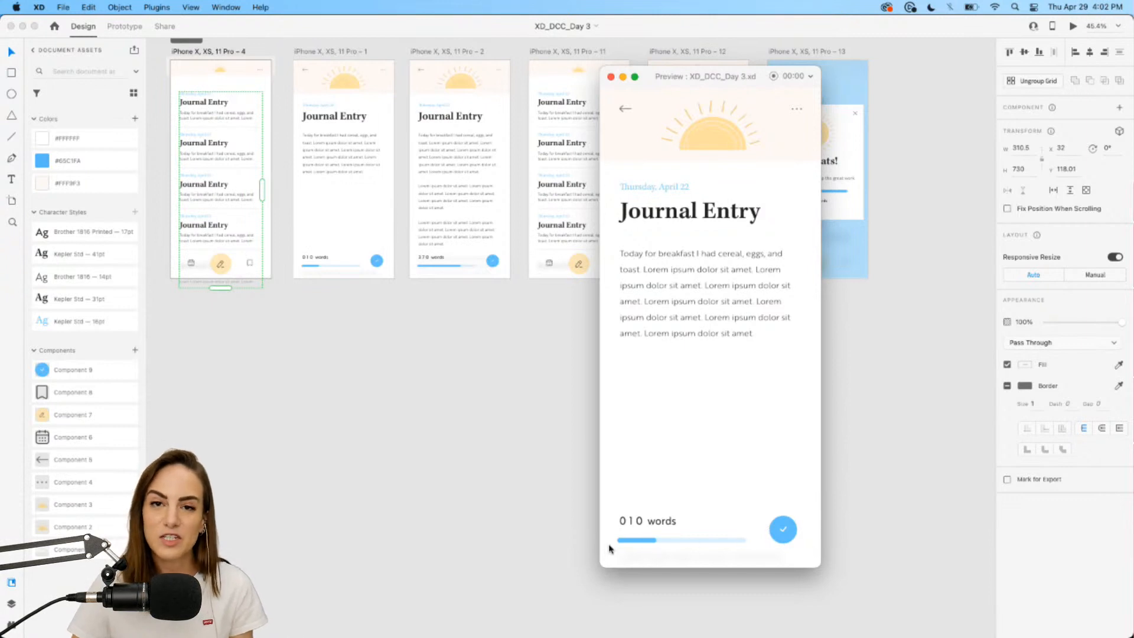
{"action": "left_click", "coordinate": [709, 538]}
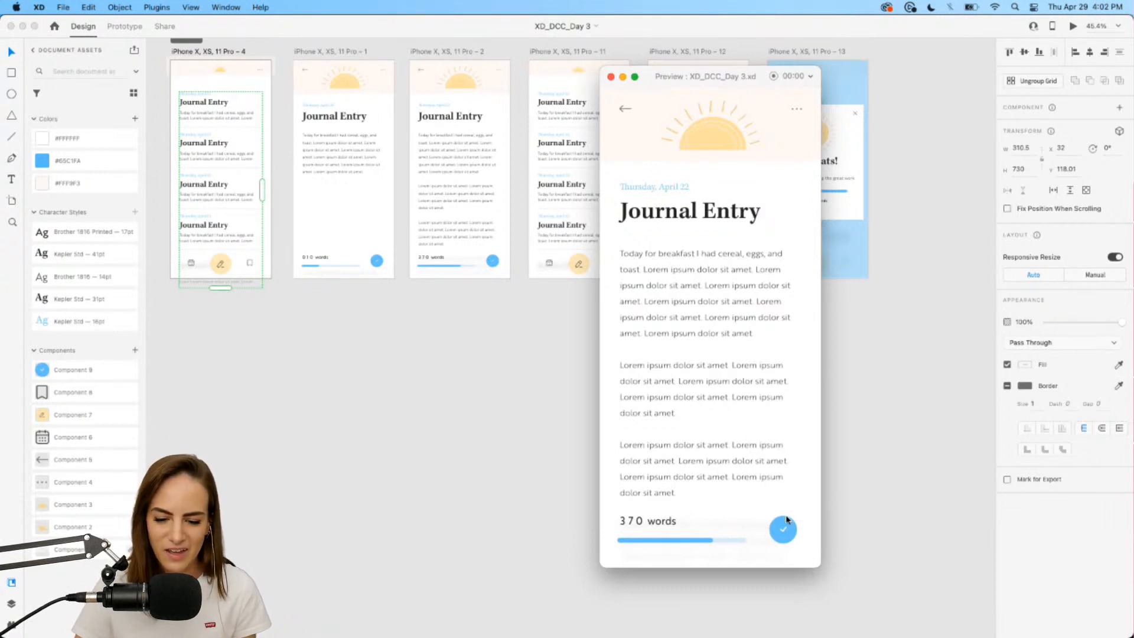
{"action": "left_click", "coordinate": [788, 536]}
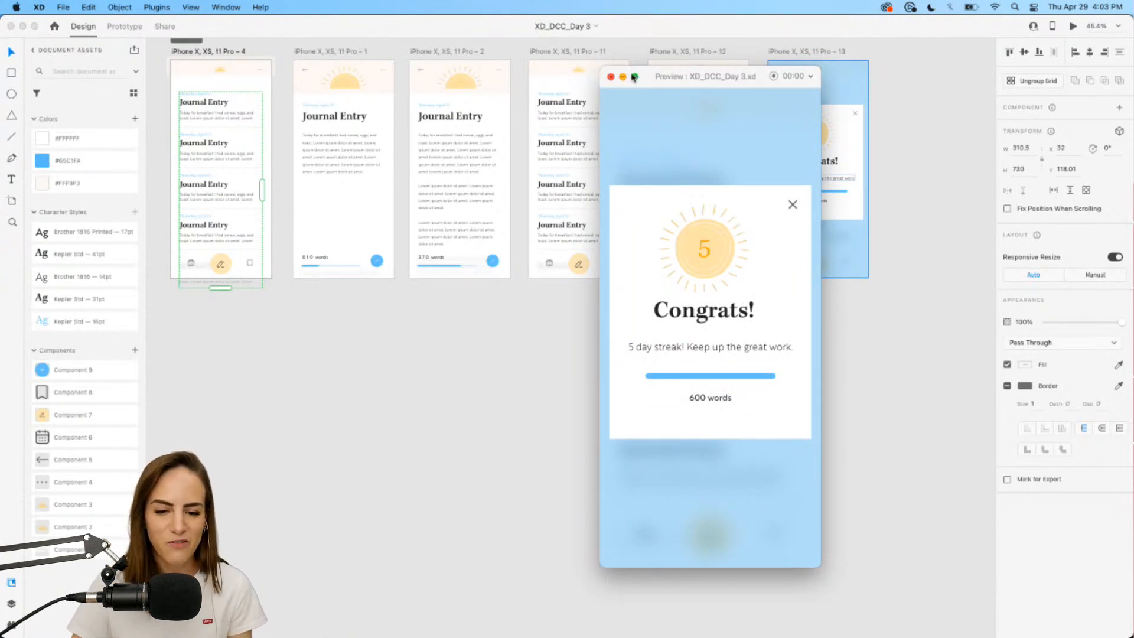
{"action": "left_click", "coordinate": [612, 79]}
Pan the canvas back to the challenge card and return to the Behance challenge page in Chrome.
{"action": "scroll", "coordinate": [579, 359], "scroll_direction": "down", "scroll_amount": 3}
{"action": "scroll", "coordinate": [579, 359], "scroll_direction": "left", "scroll_amount": 10}
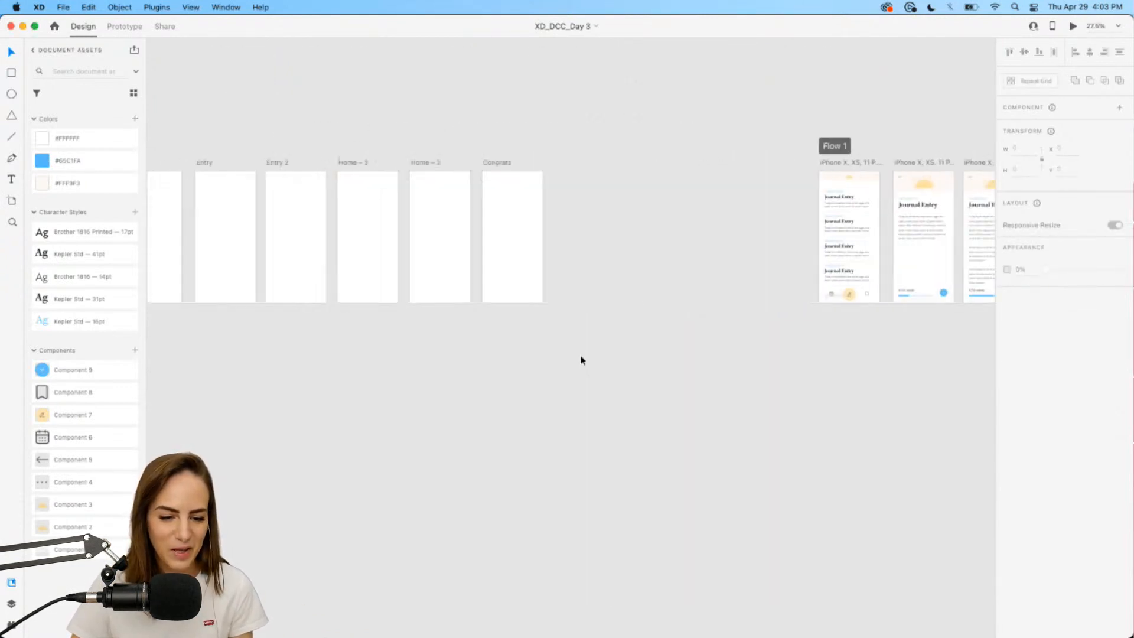
{"action": "scroll", "coordinate": [581, 359], "scroll_direction": "down", "scroll_amount": 2}
{"action": "scroll", "coordinate": [581, 359], "scroll_direction": "left", "scroll_amount": 8}
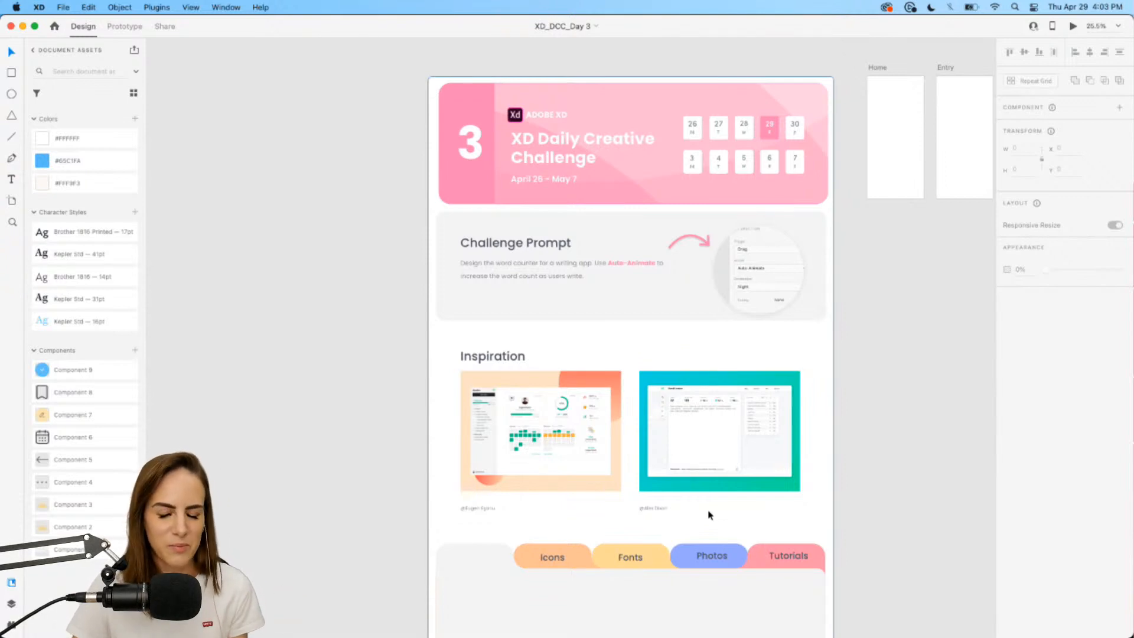
{"action": "left_click", "coordinate": [720, 630]}
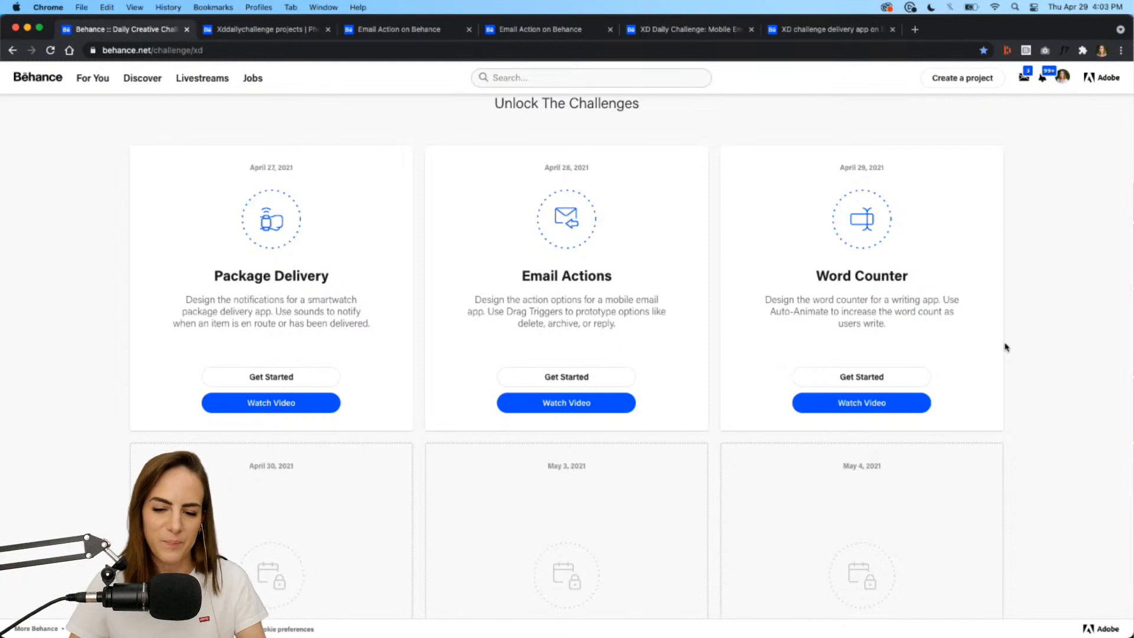
Scroll the challenge page up to Chat with the community and launch Discord.
{"action": "scroll", "coordinate": [1006, 347], "scroll_direction": "down", "scroll_amount": 6}
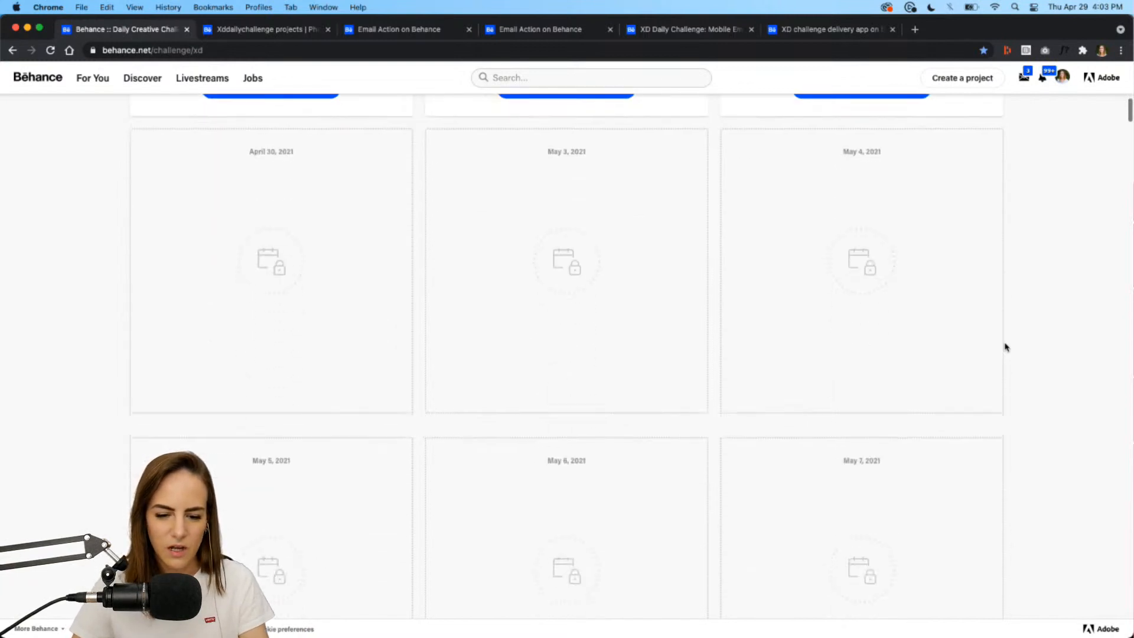
{"action": "scroll", "coordinate": [1006, 347], "scroll_direction": "up", "scroll_amount": 10}
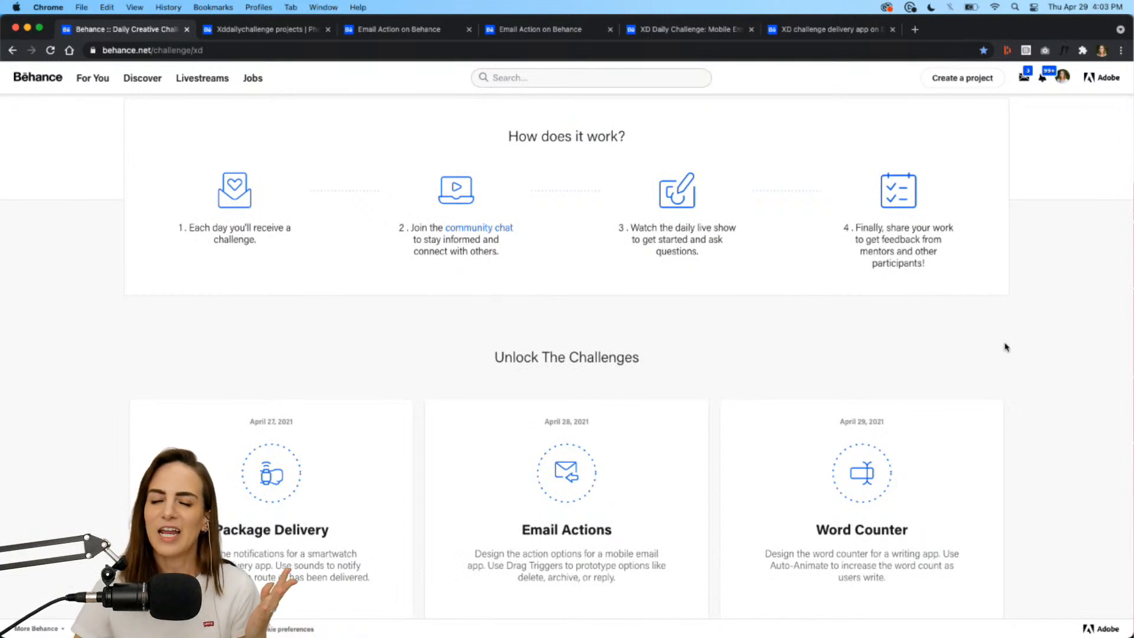
{"action": "scroll", "coordinate": [1007, 347], "scroll_direction": "up", "scroll_amount": 2}
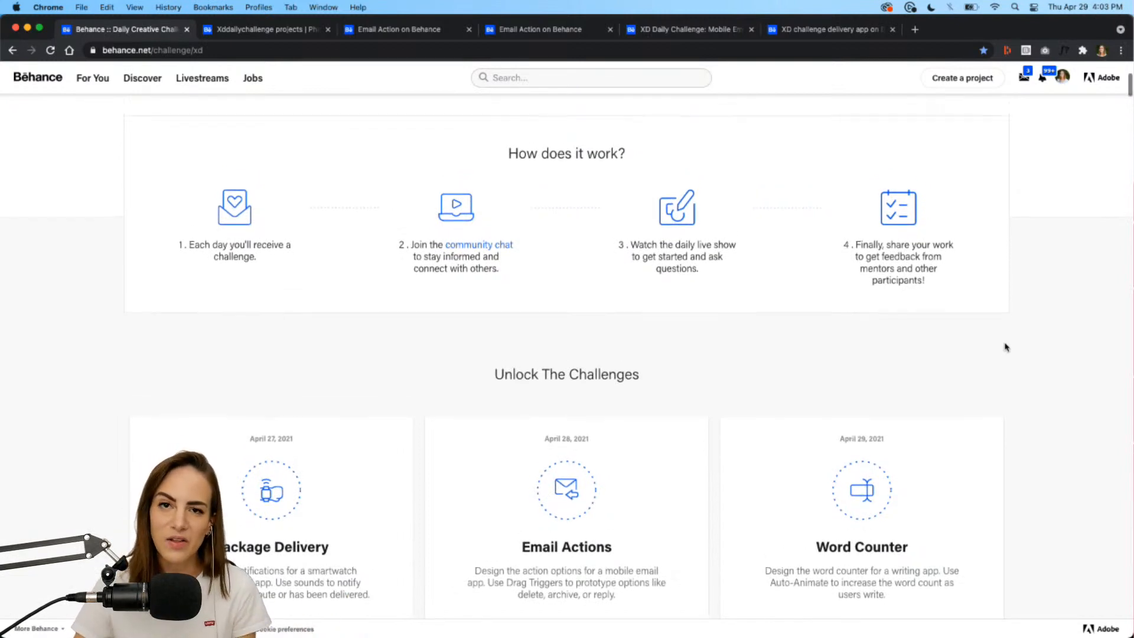
{"action": "scroll", "coordinate": [1006, 347], "scroll_direction": "up", "scroll_amount": 1}
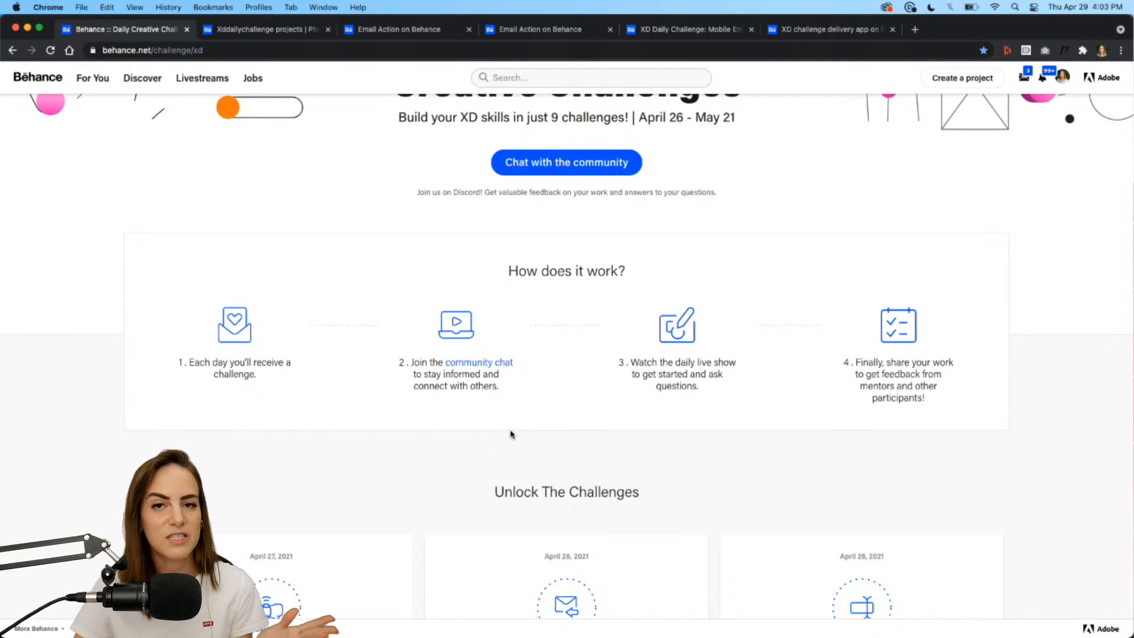
{"action": "mouse_move", "coordinate": [720, 635]}
{"action": "left_click", "coordinate": [761, 630]}
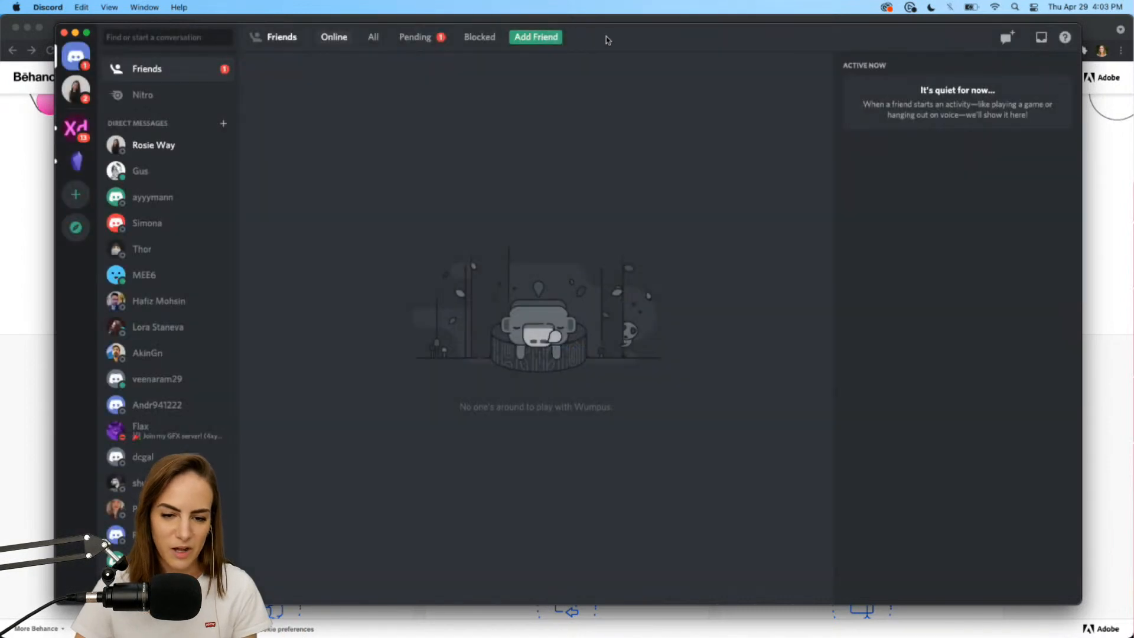
Read through the feedback in the Adobe XD server's #challenge channel.
{"action": "left_click", "coordinate": [92, 123]}
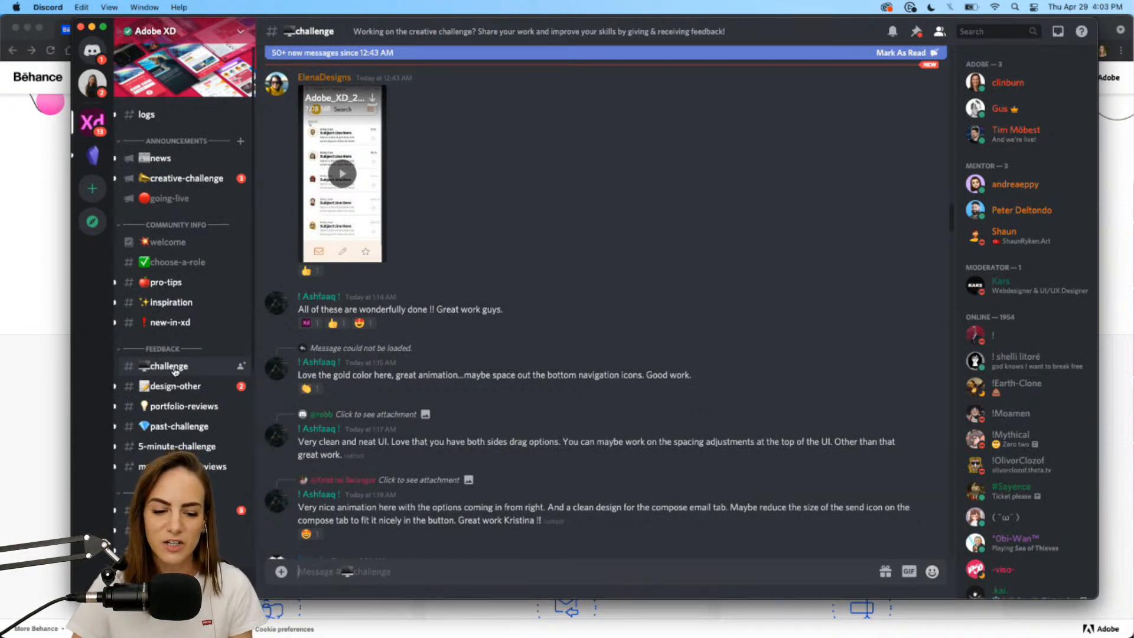
{"action": "scroll", "coordinate": [545, 360], "scroll_direction": "up", "scroll_amount": 3}
{"action": "scroll", "coordinate": [545, 359], "scroll_direction": "down", "scroll_amount": 15}
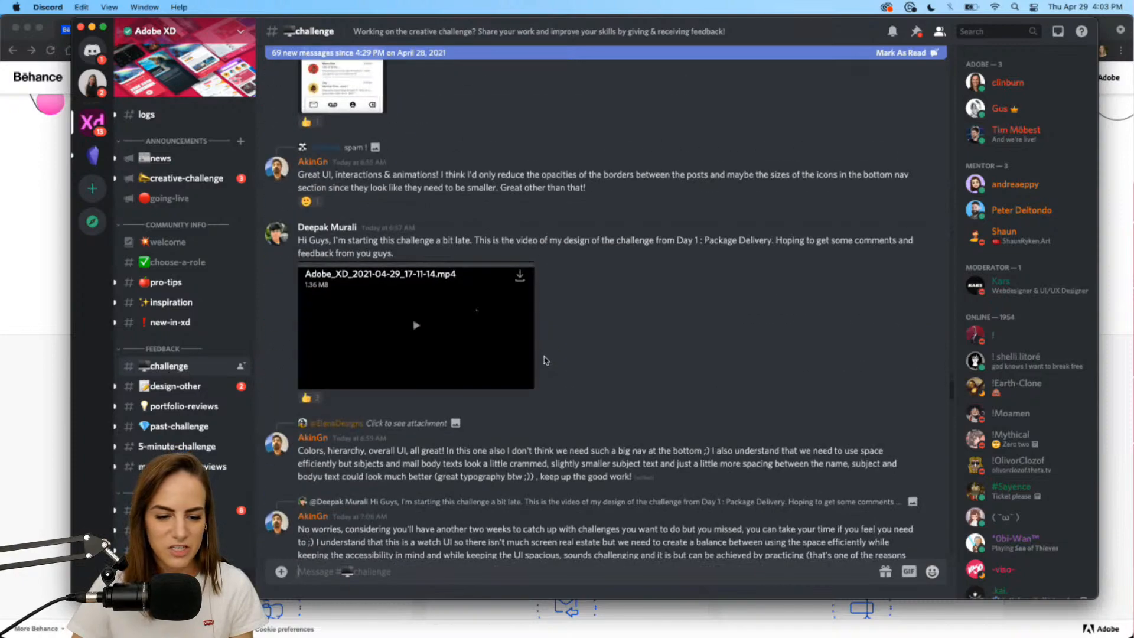
{"action": "scroll", "coordinate": [545, 360], "scroll_direction": "down", "scroll_amount": 20}
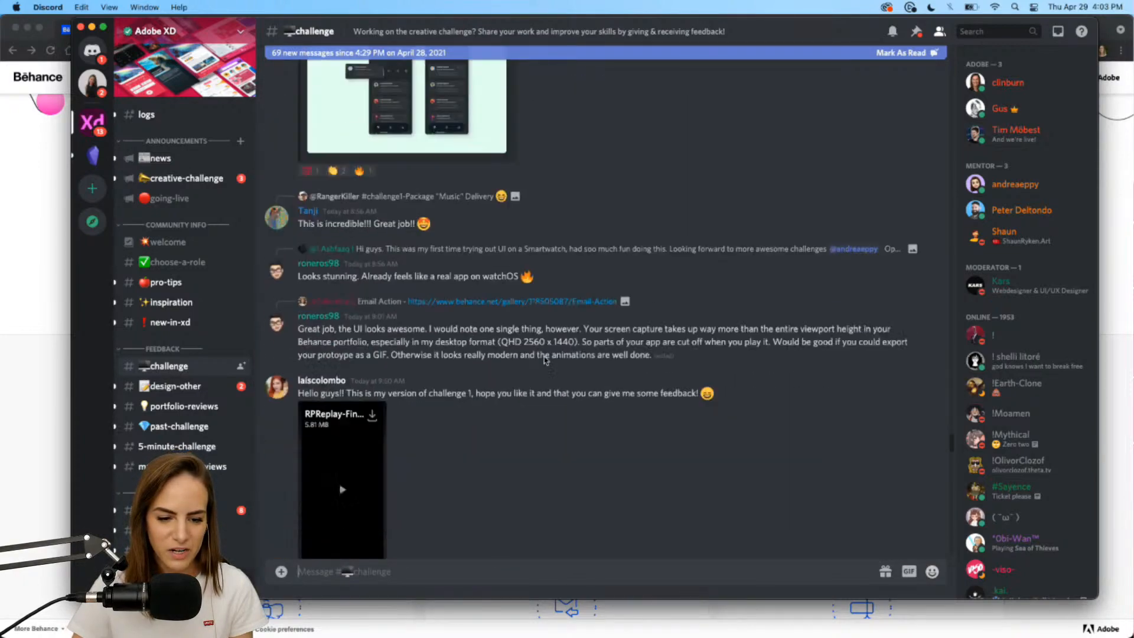
{"action": "scroll", "coordinate": [545, 360], "scroll_direction": "down", "scroll_amount": 20}
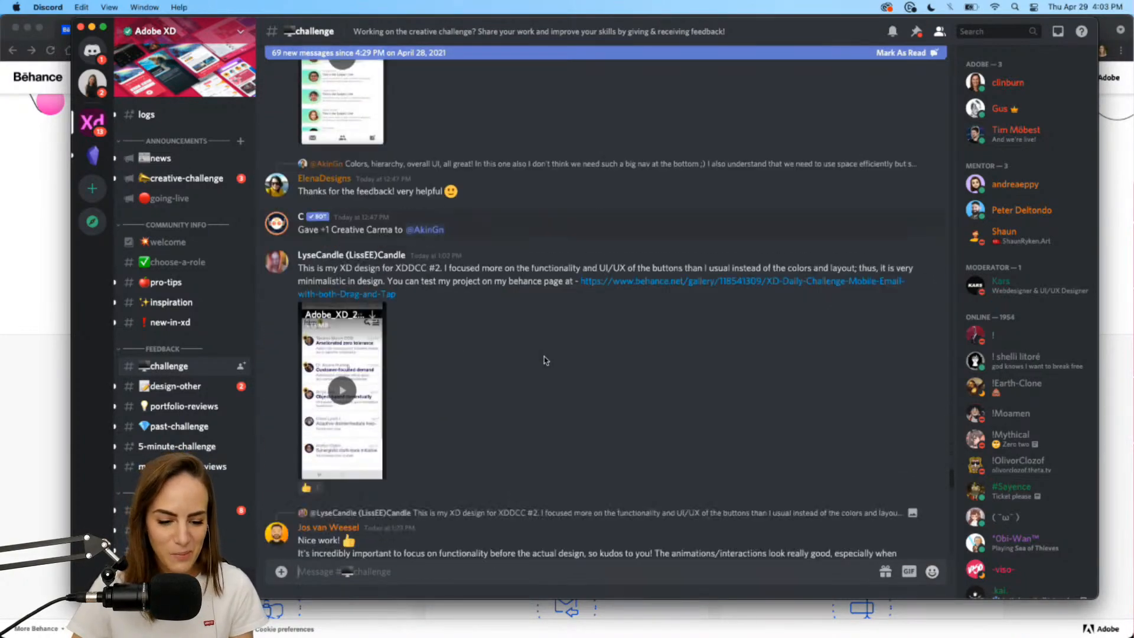
{"action": "scroll", "coordinate": [544, 359], "scroll_direction": "down", "scroll_amount": 1}
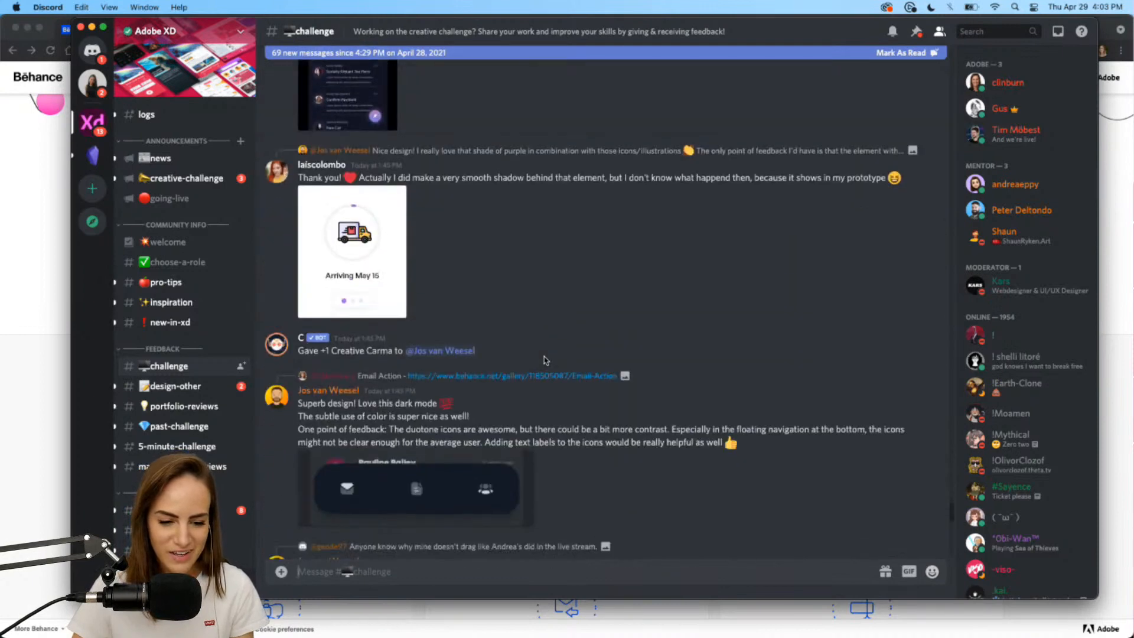
{"action": "scroll", "coordinate": [411, 242], "scroll_direction": "down", "scroll_amount": 15}
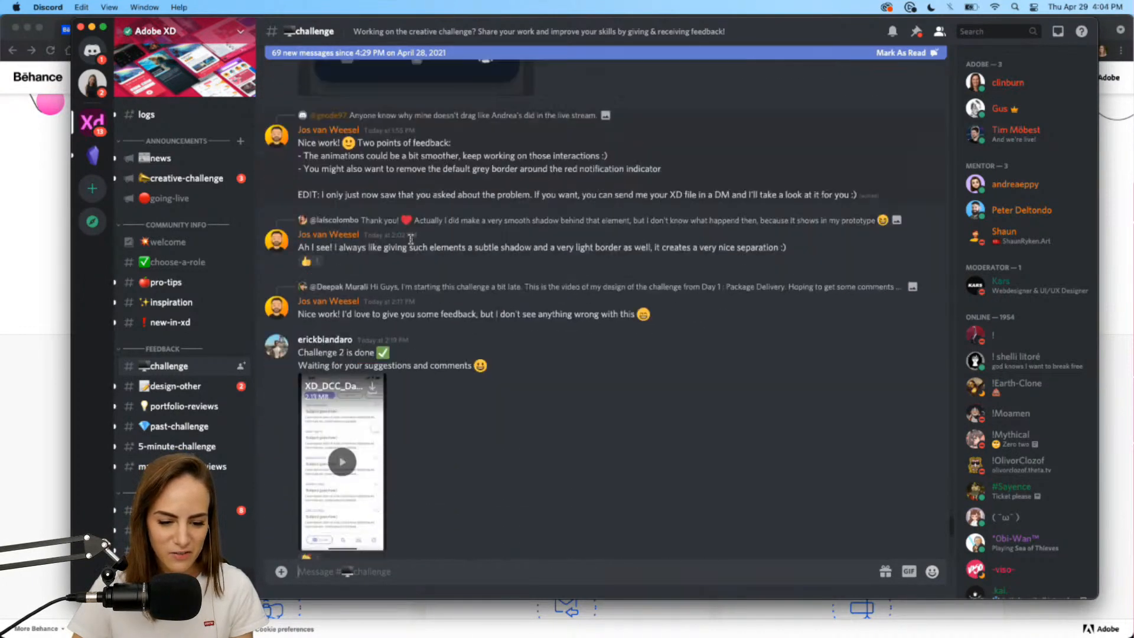
{"action": "scroll", "coordinate": [412, 242], "scroll_direction": "down", "scroll_amount": 5}
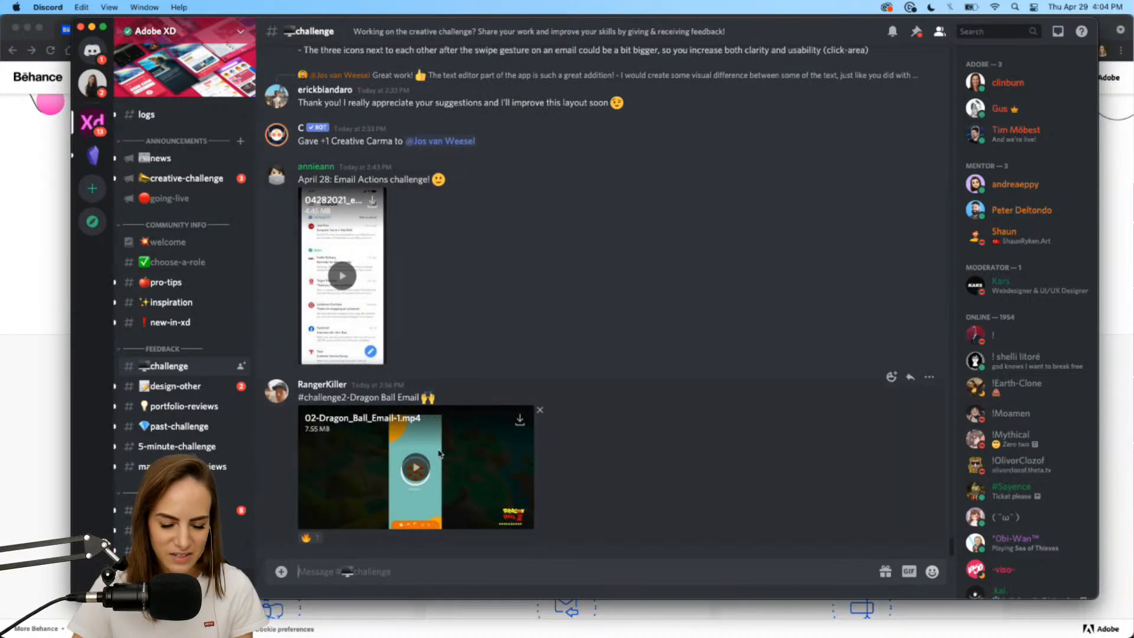
{"action": "scroll", "coordinate": [481, 306], "scroll_direction": "up", "scroll_amount": 5}
{"action": "scroll", "coordinate": [481, 307], "scroll_direction": "up", "scroll_amount": 15}
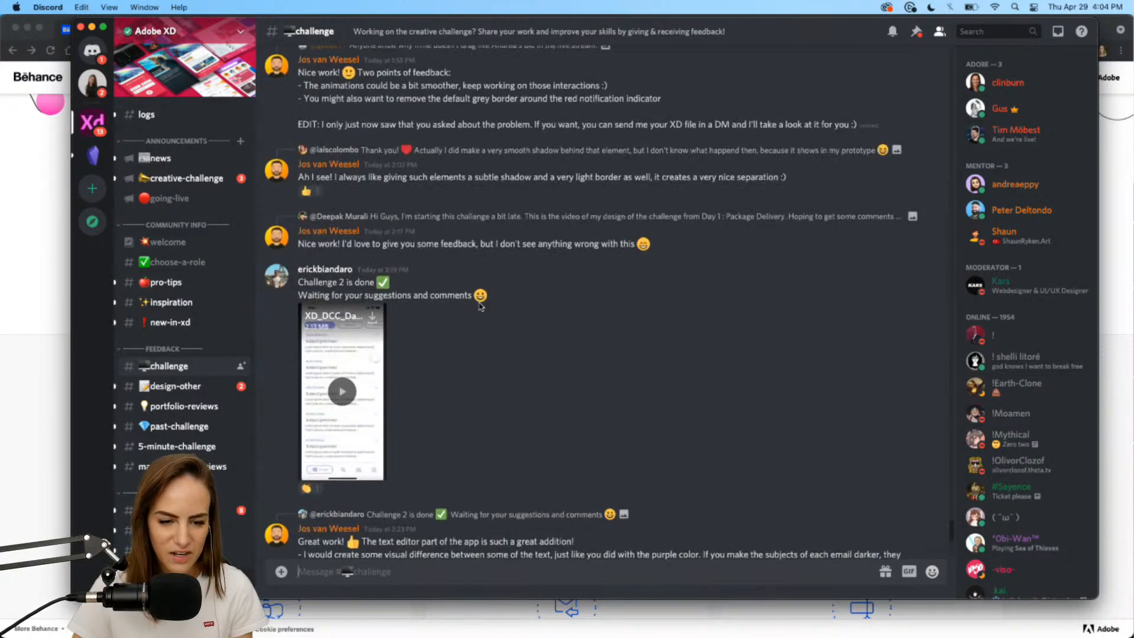
{"action": "scroll", "coordinate": [481, 307], "scroll_direction": "up", "scroll_amount": 8}
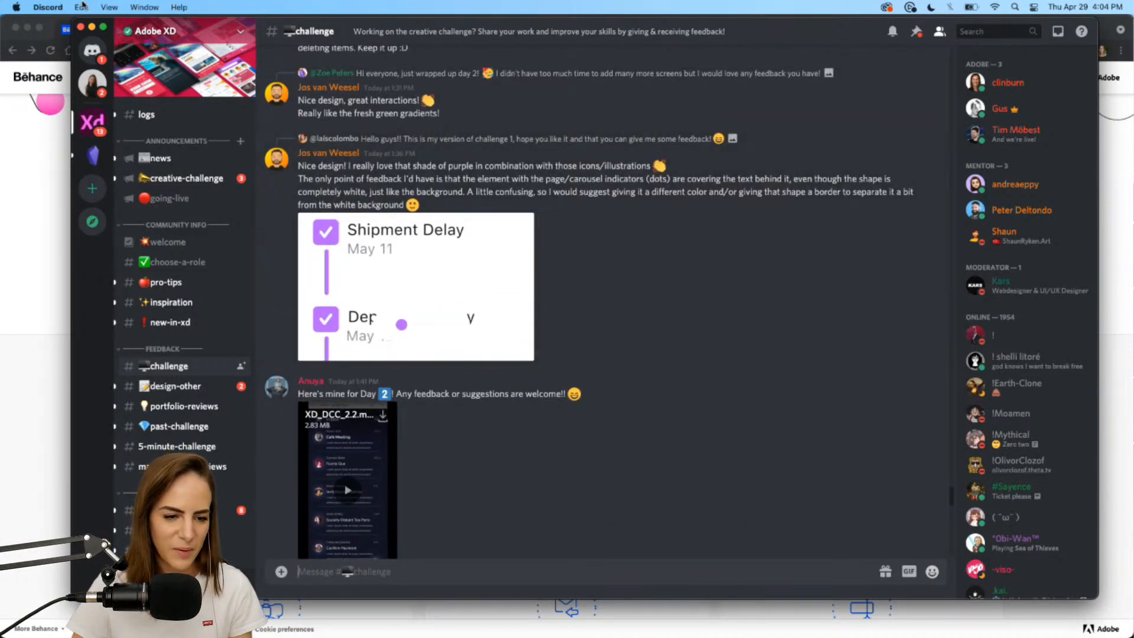
Minimize Discord and bring the XD_DCC_Day 3 document back to the front.
{"action": "left_click", "coordinate": [92, 27]}
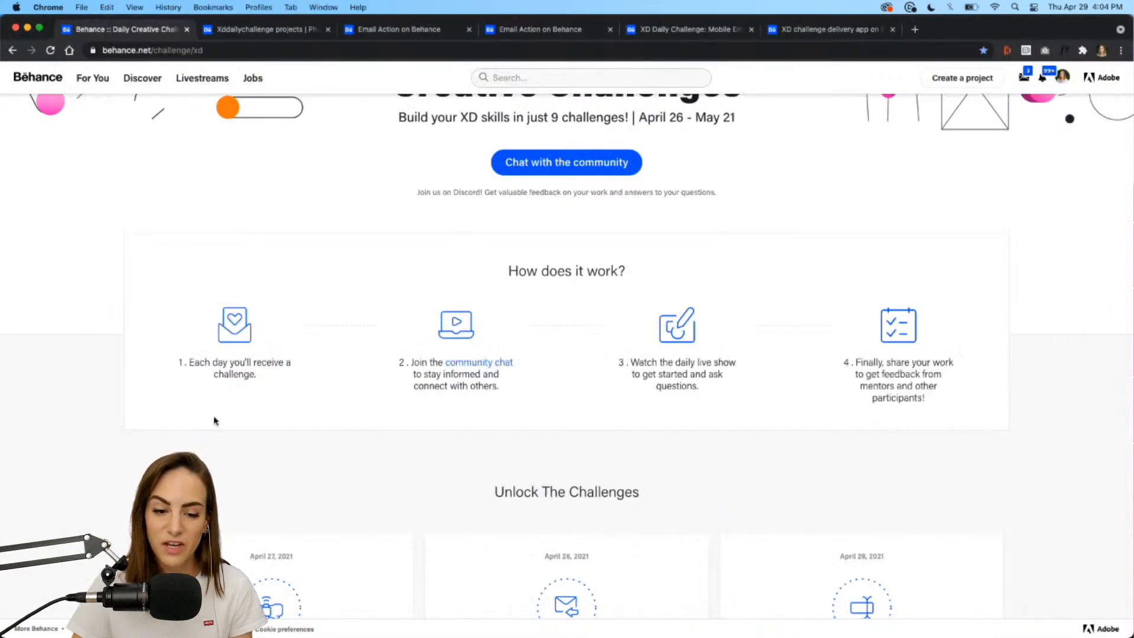
{"action": "scroll", "coordinate": [214, 420], "scroll_direction": "down", "scroll_amount": 1}
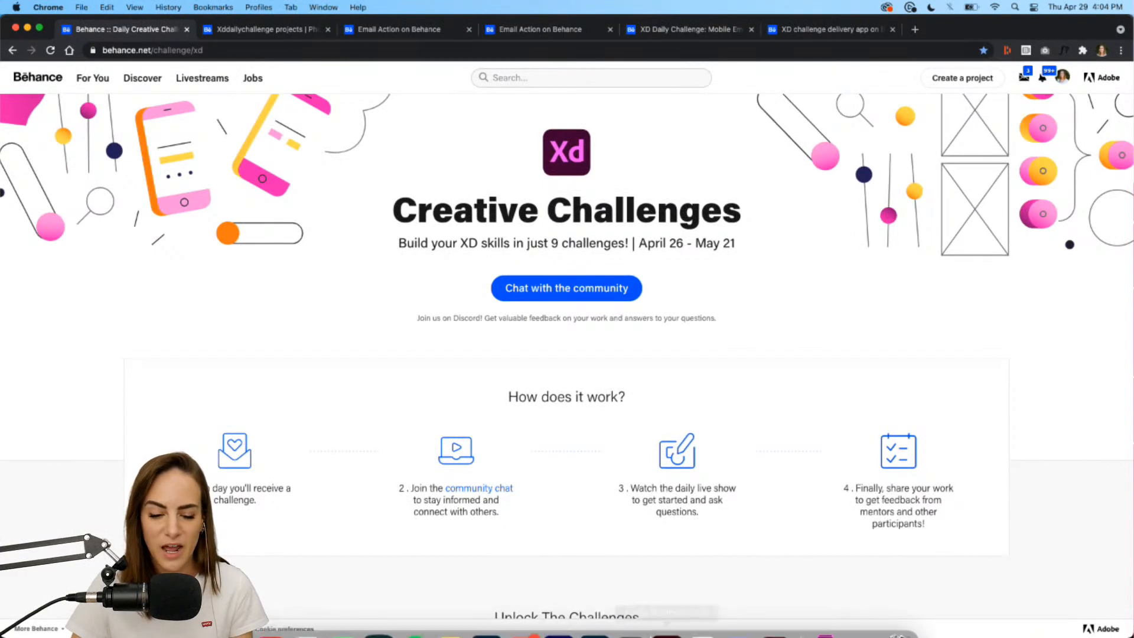
{"action": "left_click", "coordinate": [776, 615]}
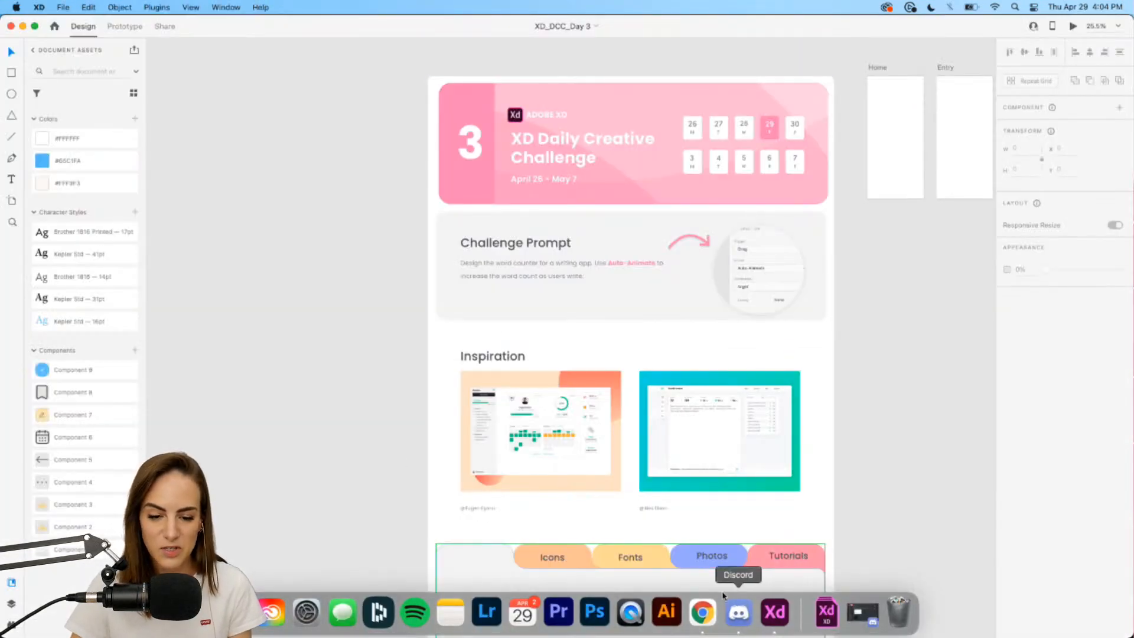
Pan around the challenge brief artboard and switch the document to Prototype mode.
{"action": "scroll", "coordinate": [386, 437], "scroll_direction": "right", "scroll_amount": 3}
{"action": "scroll", "coordinate": [387, 416], "scroll_direction": "up", "scroll_amount": 5}
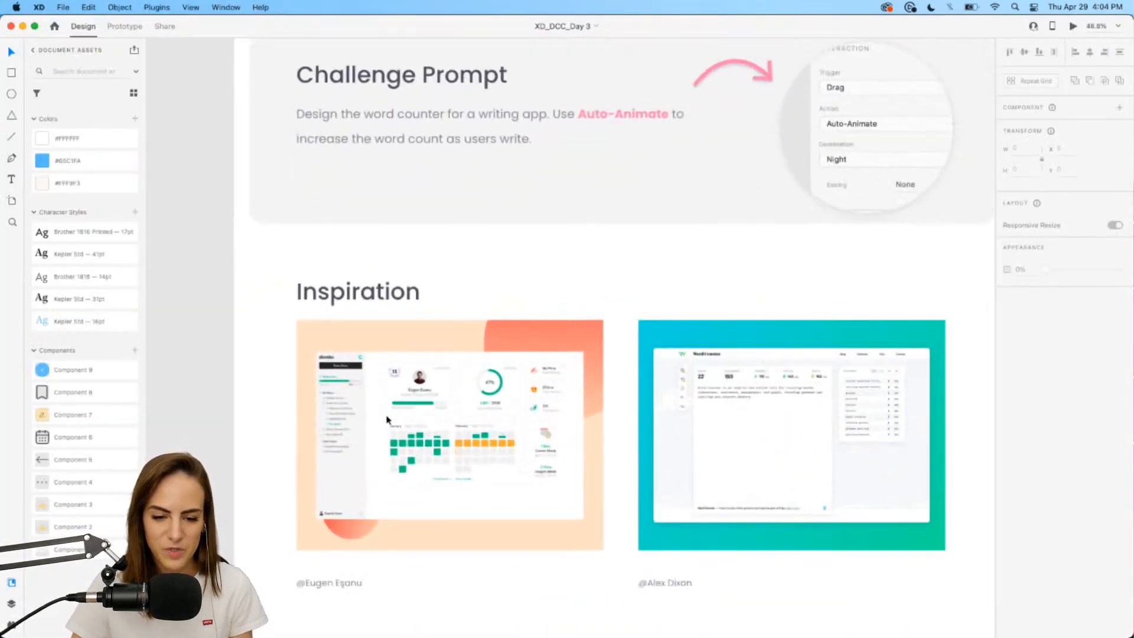
{"action": "scroll", "coordinate": [386, 416], "scroll_direction": "right", "scroll_amount": 3}
{"action": "scroll", "coordinate": [387, 416], "scroll_direction": "up", "scroll_amount": 2}
{"action": "scroll", "coordinate": [386, 416], "scroll_direction": "left", "scroll_amount": 1}
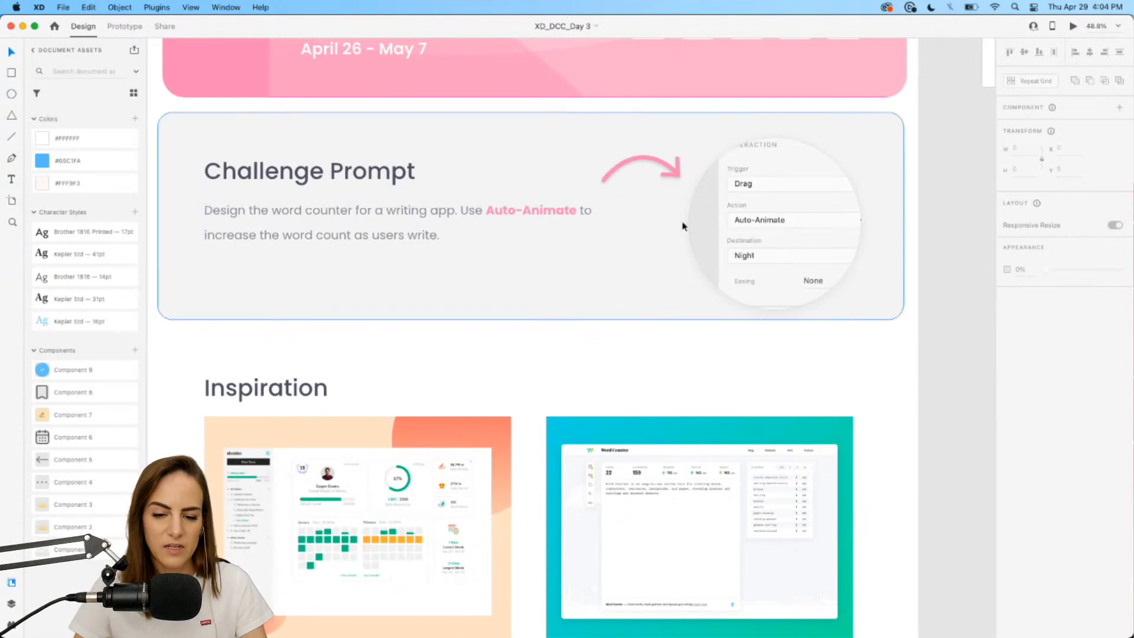
{"action": "left_click", "coordinate": [125, 26]}
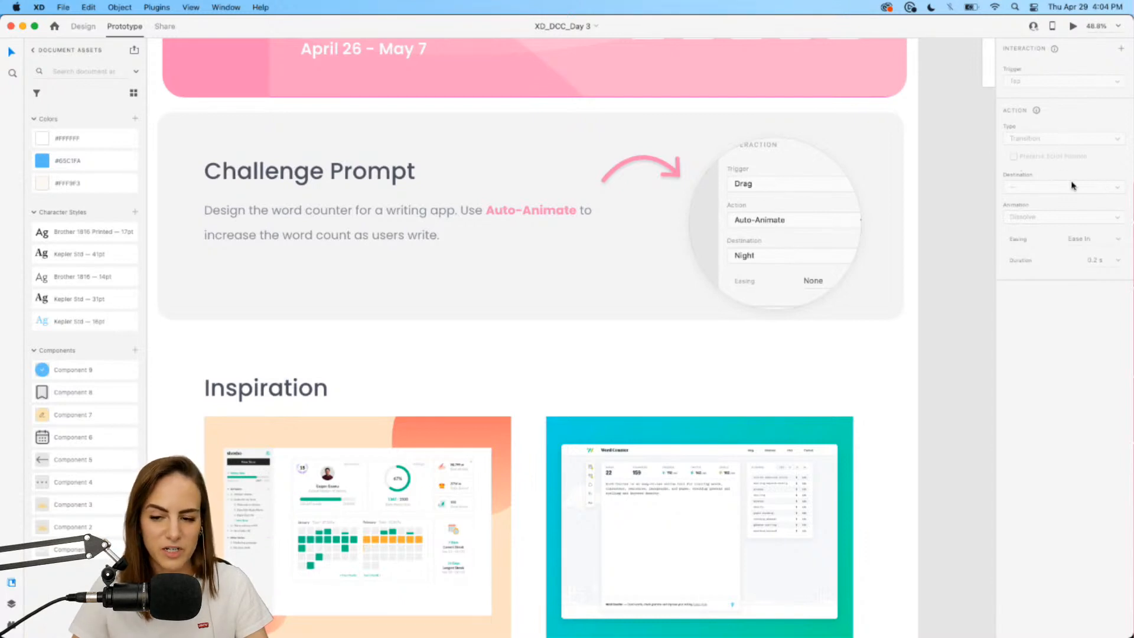
Zoom and pan through the brief's Inspiration and Tips from Andrea sections.
{"action": "scroll", "coordinate": [835, 296], "scroll_direction": "down", "scroll_amount": 5}
{"action": "scroll", "coordinate": [836, 296], "scroll_direction": "up", "scroll_amount": 5}
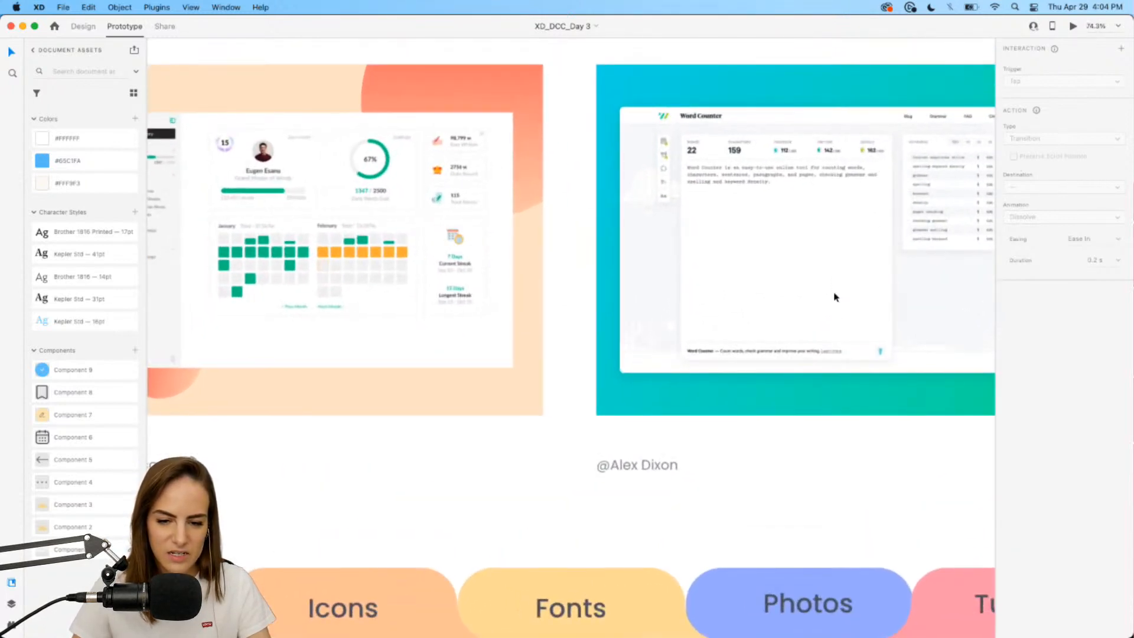
{"action": "scroll", "coordinate": [835, 296], "scroll_direction": "left", "scroll_amount": 5}
{"action": "scroll", "coordinate": [615, 215], "scroll_direction": "up", "scroll_amount": 4}
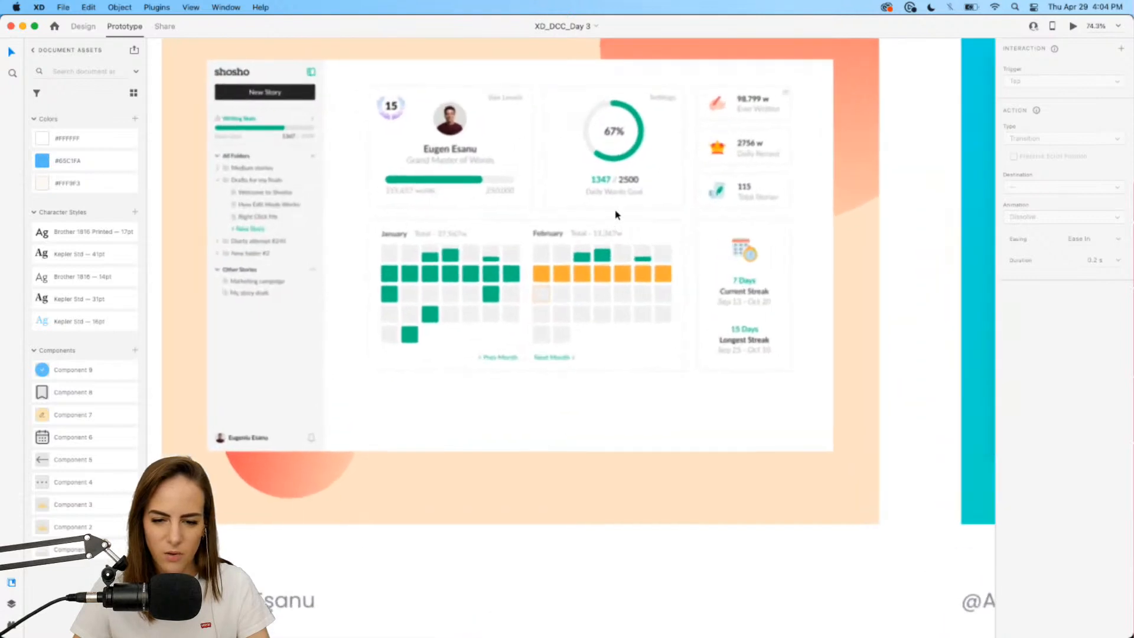
{"action": "scroll", "coordinate": [615, 215], "scroll_direction": "up", "scroll_amount": 3}
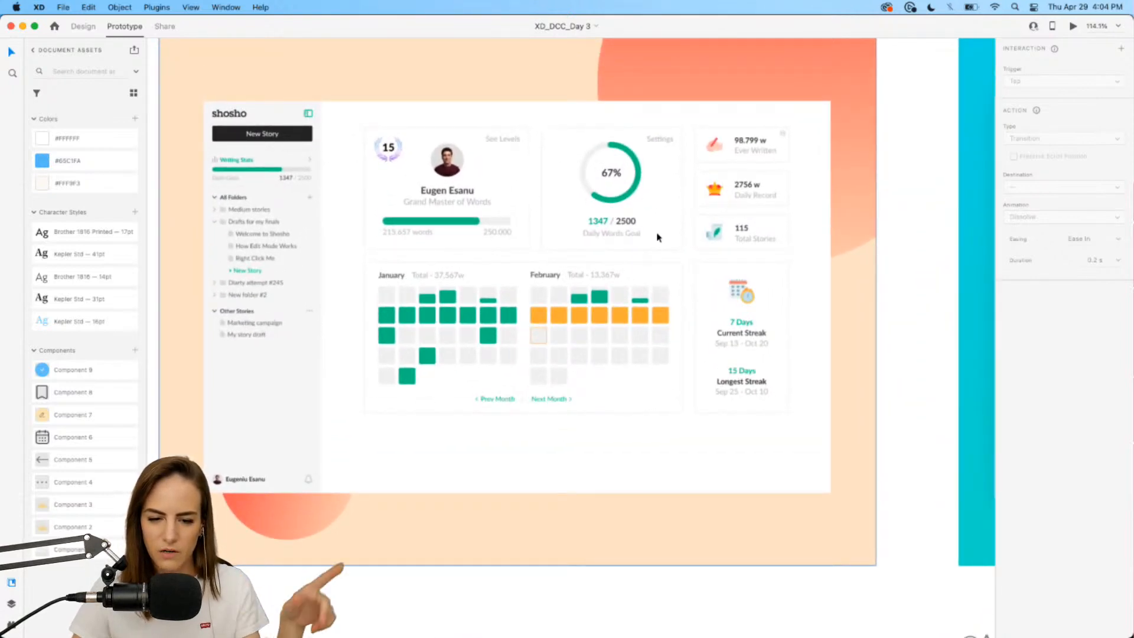
{"action": "scroll", "coordinate": [659, 237], "scroll_direction": "right", "scroll_amount": 10}
{"action": "scroll", "coordinate": [659, 238], "scroll_direction": "right", "scroll_amount": 1}
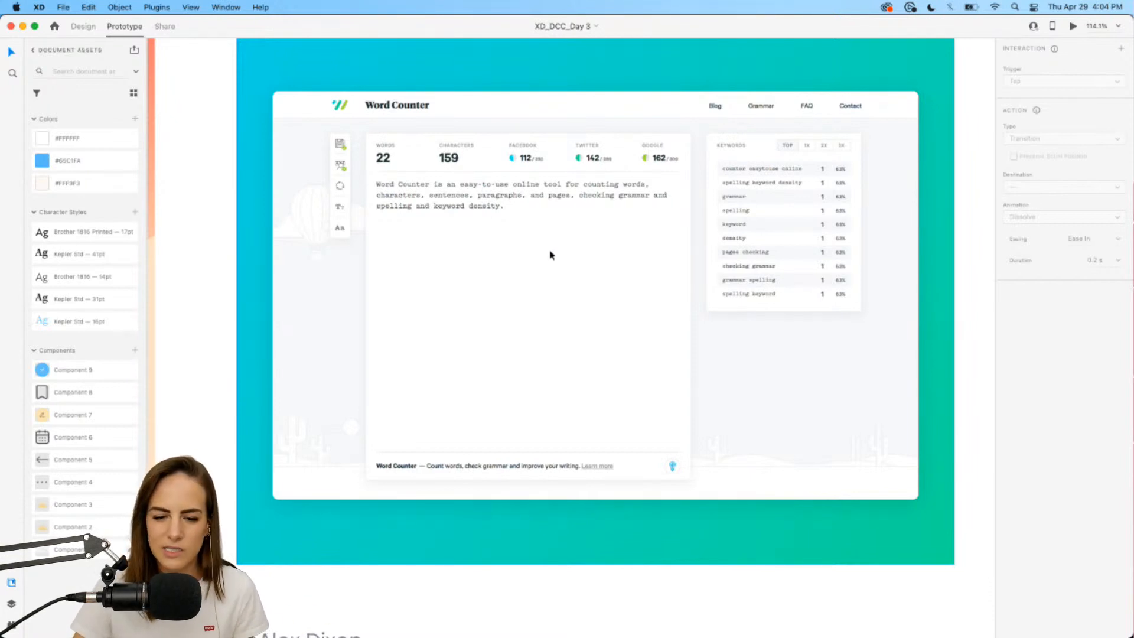
{"action": "scroll", "coordinate": [550, 255], "scroll_direction": "down", "scroll_amount": 5}
{"action": "scroll", "coordinate": [550, 256], "scroll_direction": "down", "scroll_amount": 3}
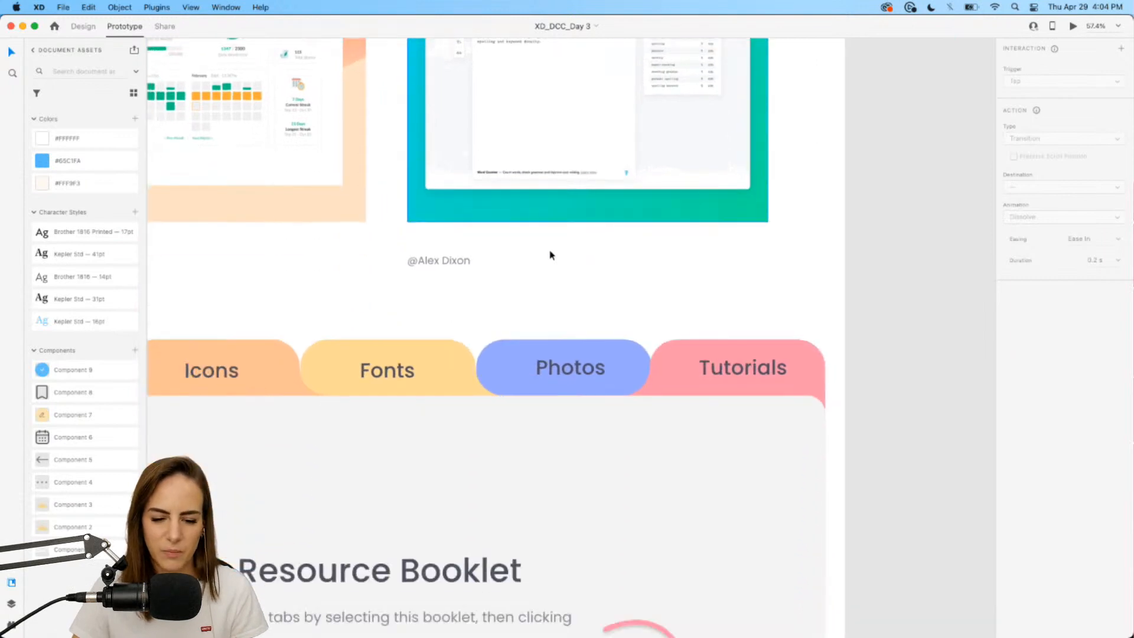
{"action": "scroll", "coordinate": [550, 256], "scroll_direction": "down", "scroll_amount": 5}
{"action": "scroll", "coordinate": [550, 253], "scroll_direction": "down", "scroll_amount": 5}
{"action": "scroll", "coordinate": [586, 321], "scroll_direction": "up", "scroll_amount": 5}
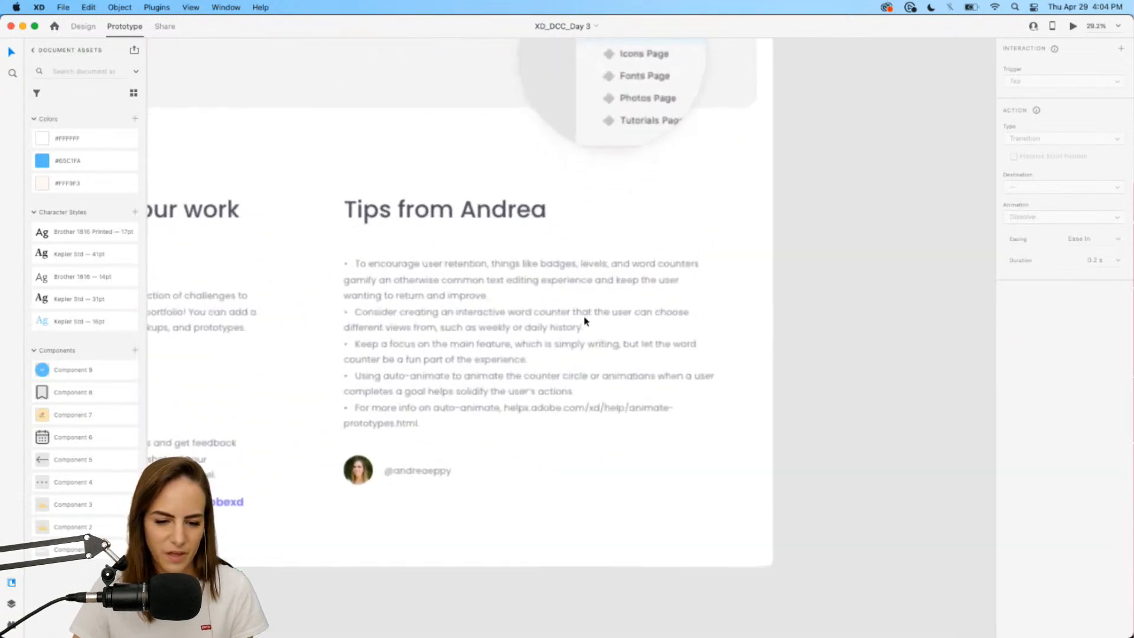
{"action": "scroll", "coordinate": [585, 322], "scroll_direction": "up", "scroll_amount": 5}
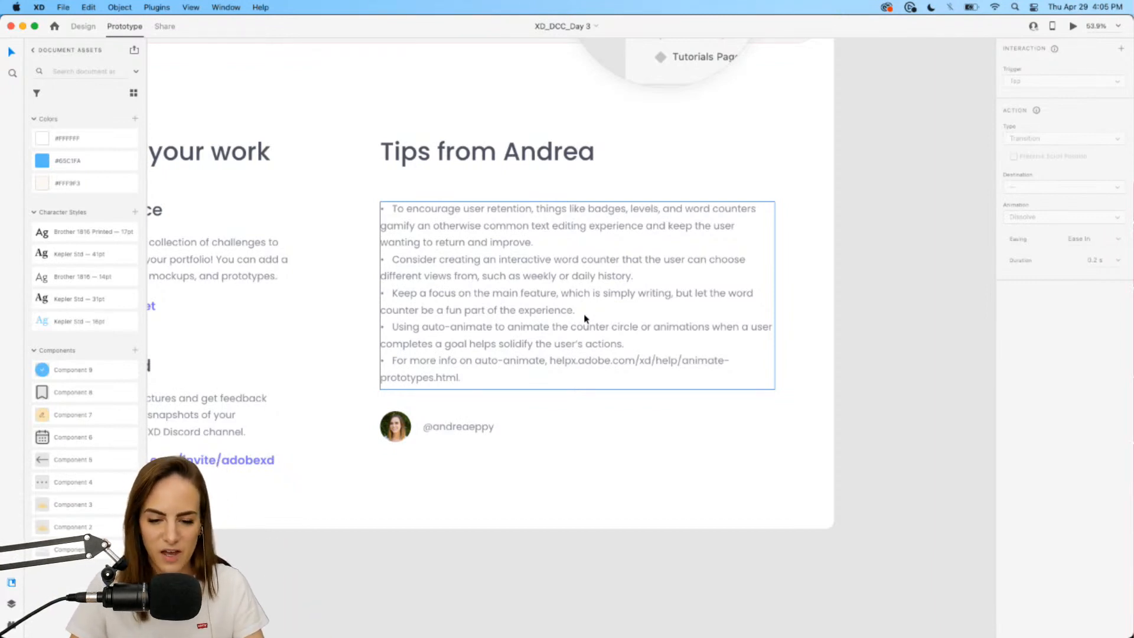
{"action": "scroll", "coordinate": [585, 319], "scroll_direction": "up", "scroll_amount": 1}
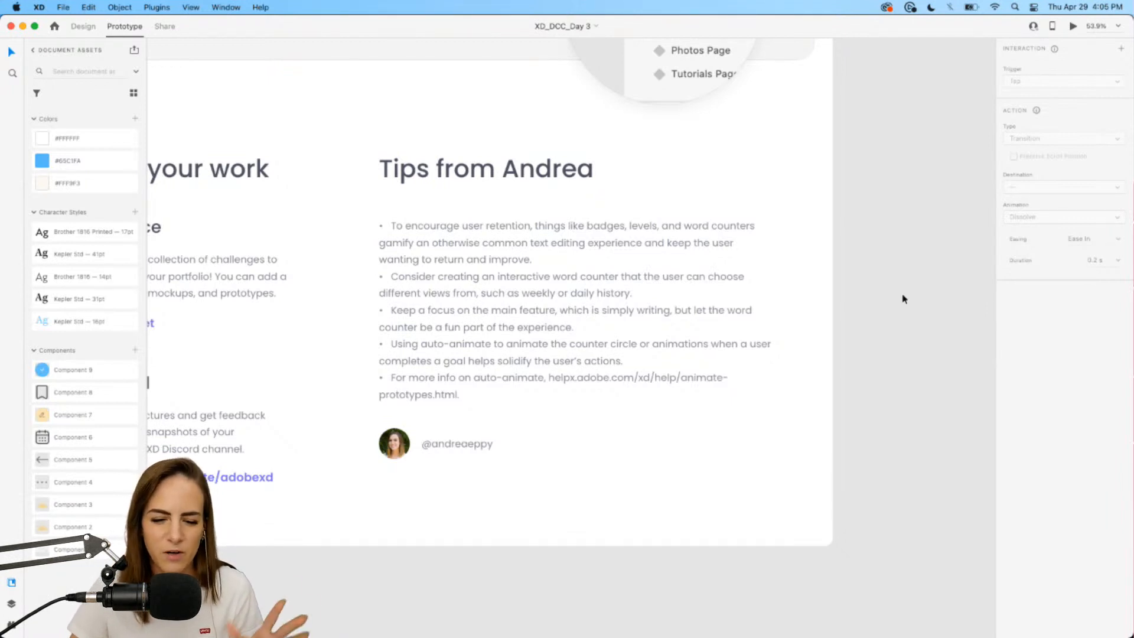
{"action": "scroll", "coordinate": [902, 295], "scroll_direction": "up", "scroll_amount": 1}
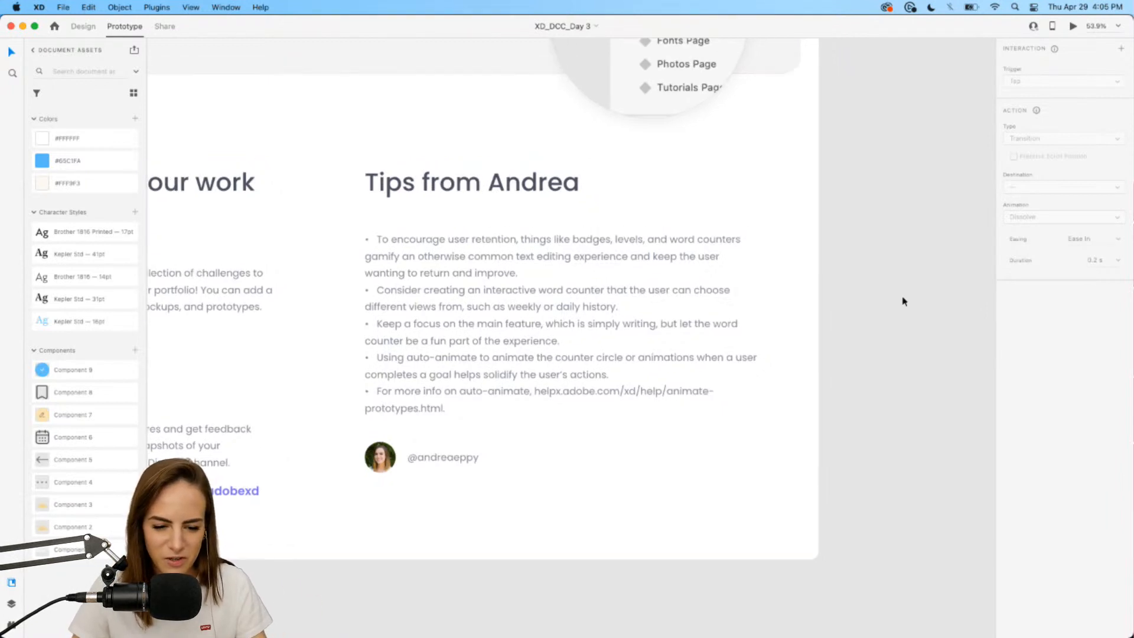
{"action": "scroll", "coordinate": [902, 297], "scroll_direction": "down", "scroll_amount": 3}
{"action": "scroll", "coordinate": [903, 297], "scroll_direction": "up", "scroll_amount": 12}
{"action": "scroll", "coordinate": [903, 297], "scroll_direction": "right", "scroll_amount": 6}
{"action": "scroll", "coordinate": [903, 299], "scroll_direction": "up", "scroll_amount": 10}
{"action": "scroll", "coordinate": [903, 299], "scroll_direction": "right", "scroll_amount": 3}
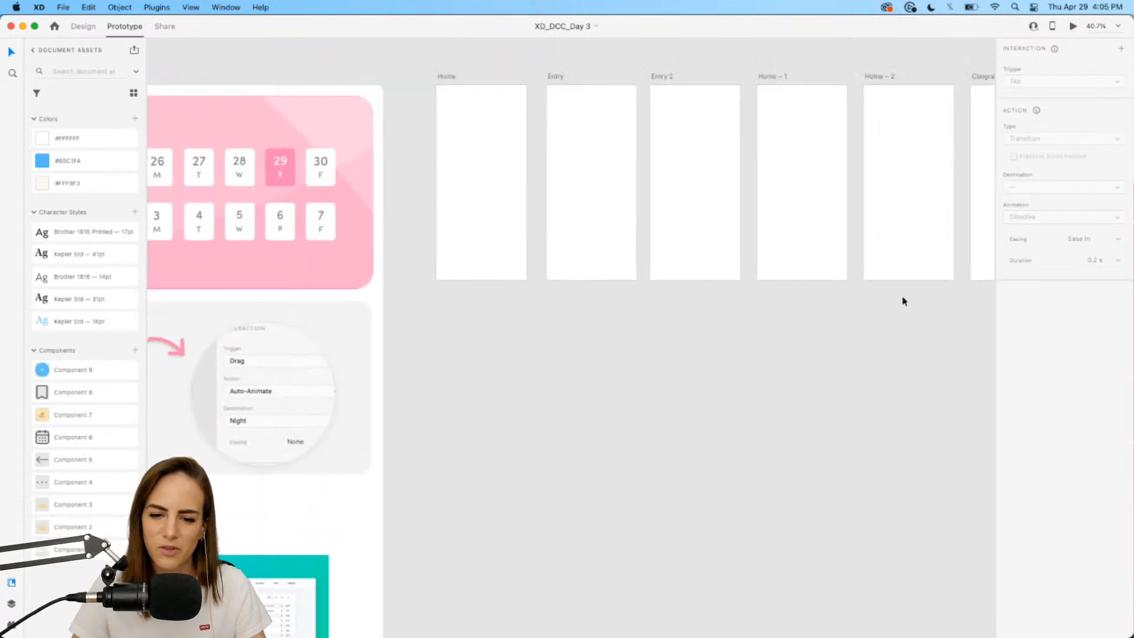
Return to Design mode and add an iPhone X/XS/11 Pro artboard.
{"action": "scroll", "coordinate": [555, 209], "scroll_direction": "up", "scroll_amount": 5}
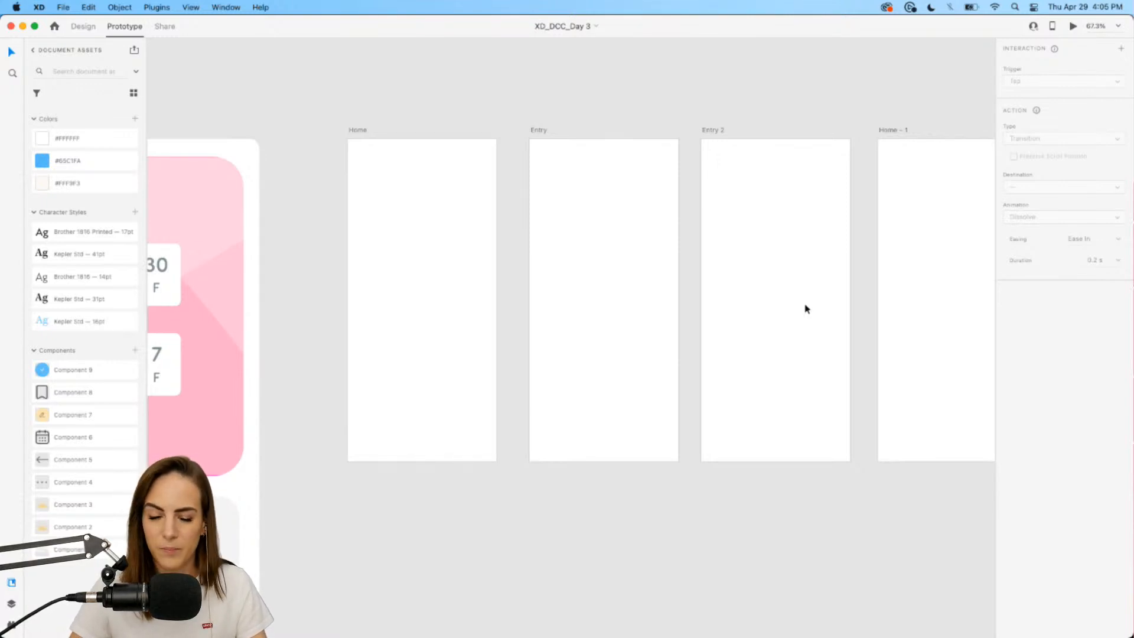
{"action": "left_click", "coordinate": [87, 28]}
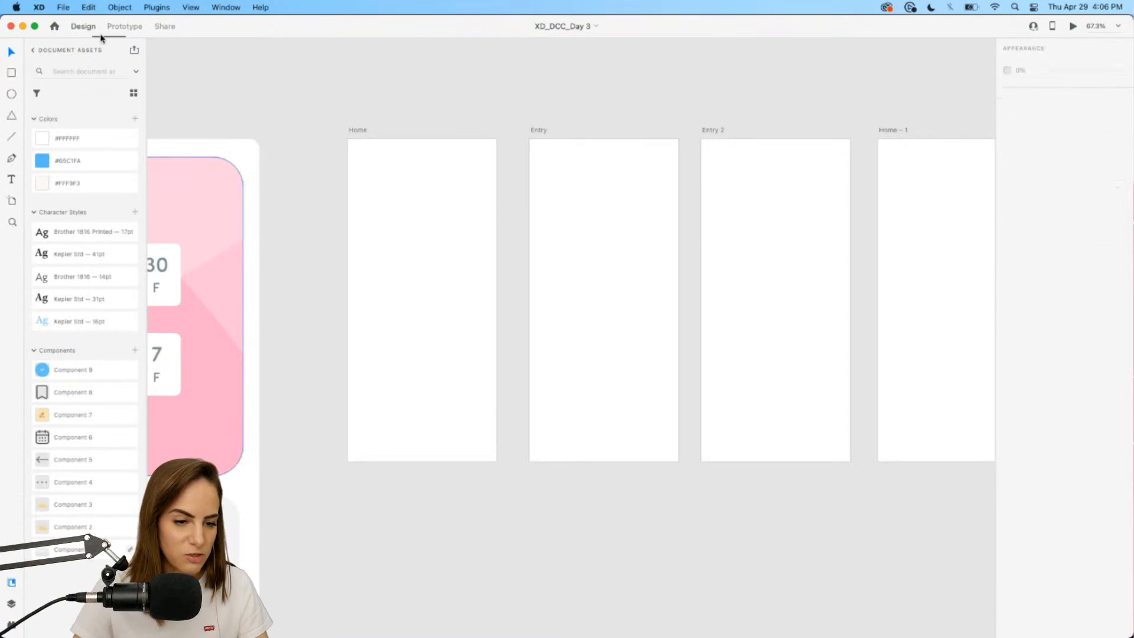
{"action": "left_click", "coordinate": [11, 201]}
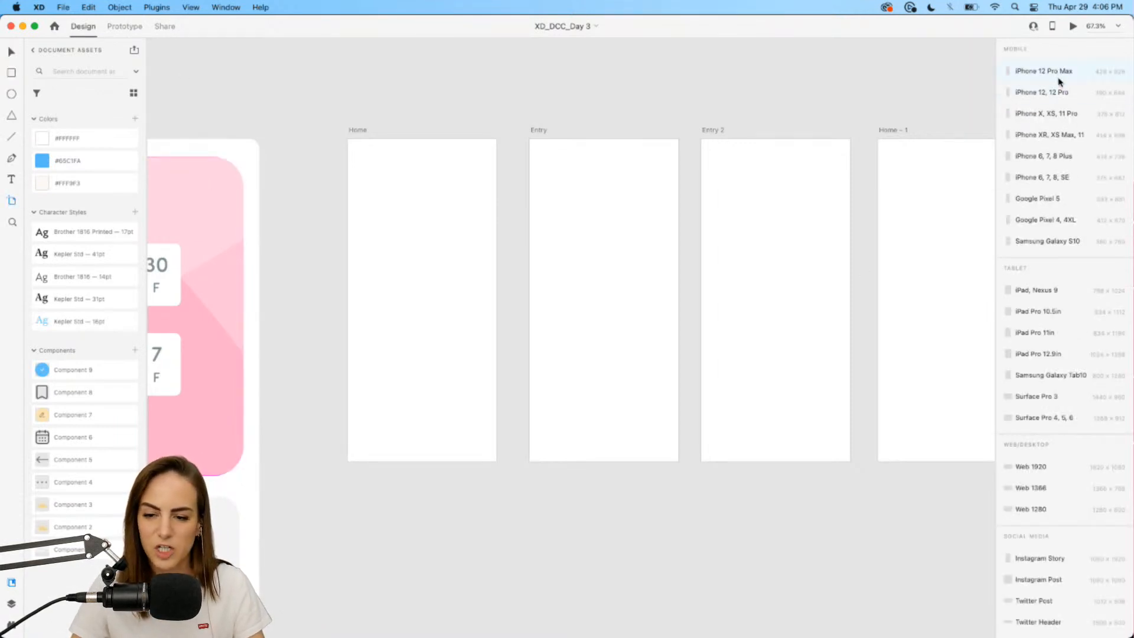
{"action": "left_click", "coordinate": [1049, 114]}
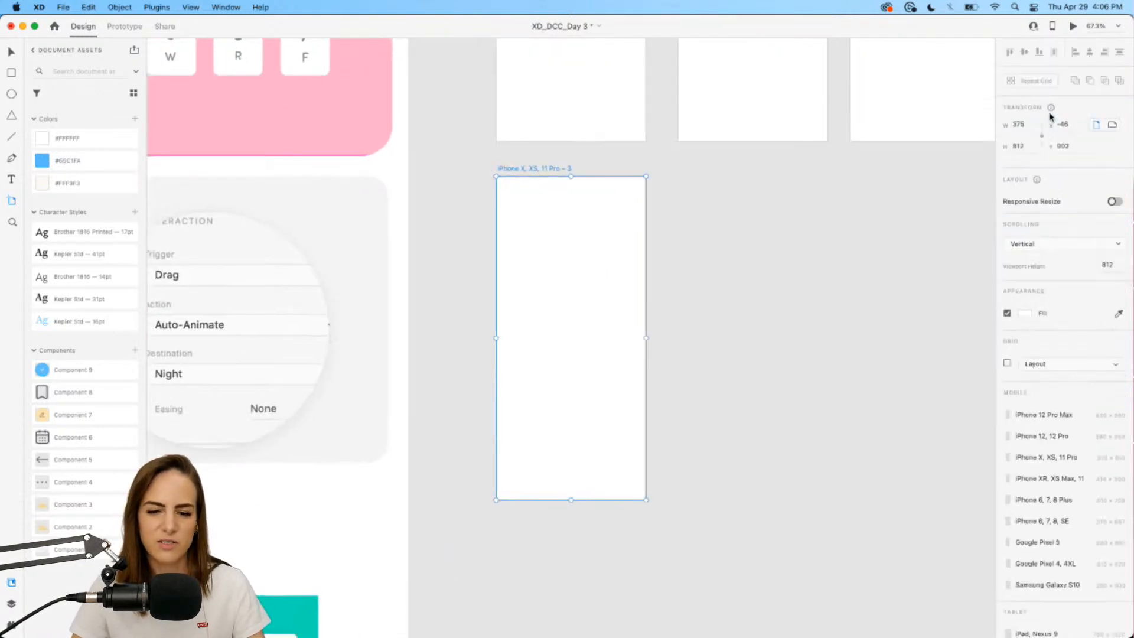
Undo the new iPhone artboard and go back to the Select tool with V.
{"action": "key", "text": "super+z"}
{"action": "scroll", "coordinate": [632, 176], "scroll_direction": "down", "scroll_amount": 4}
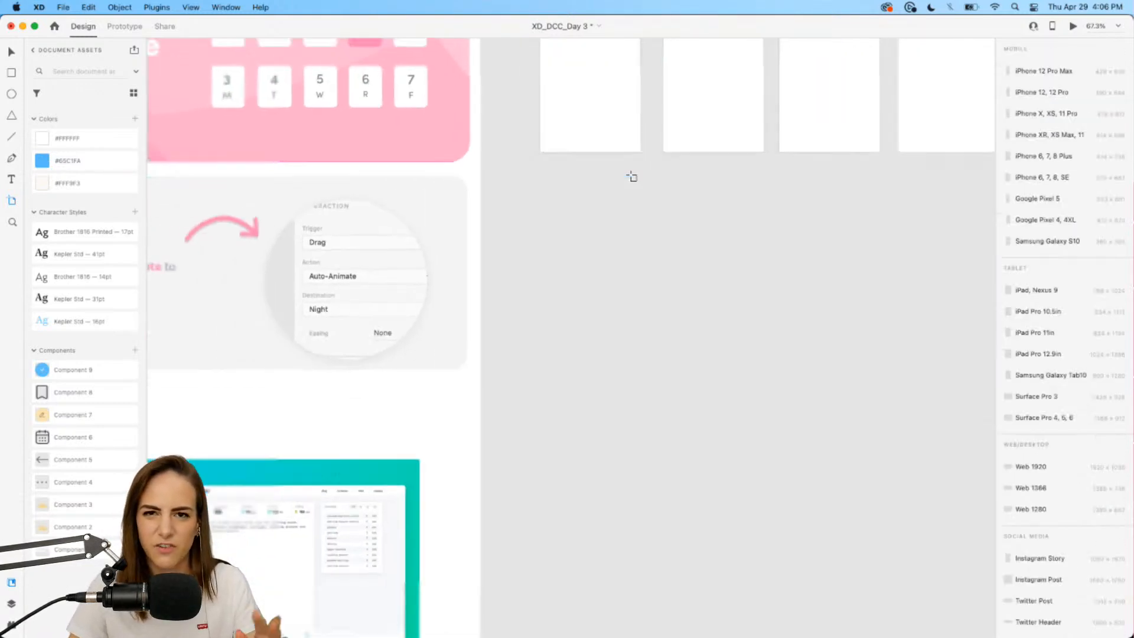
{"action": "scroll", "coordinate": [631, 176], "scroll_direction": "up", "scroll_amount": 2}
{"action": "scroll", "coordinate": [631, 176], "scroll_direction": "up", "scroll_amount": 5}
{"action": "key", "text": "v"}
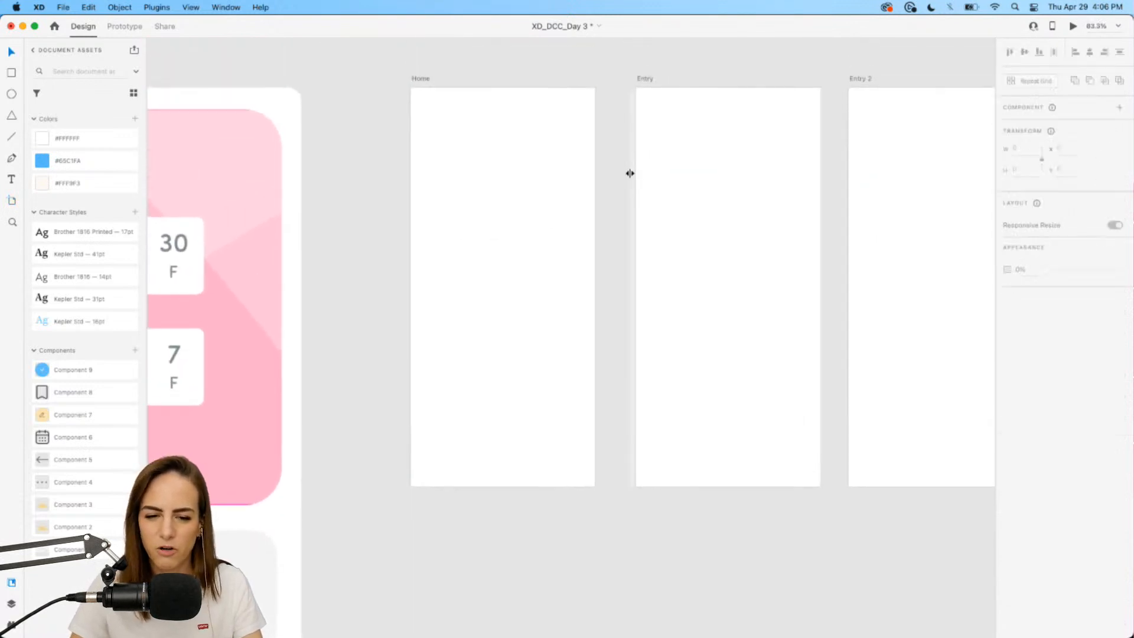
{"action": "scroll", "coordinate": [630, 173], "scroll_direction": "up", "scroll_amount": 1}
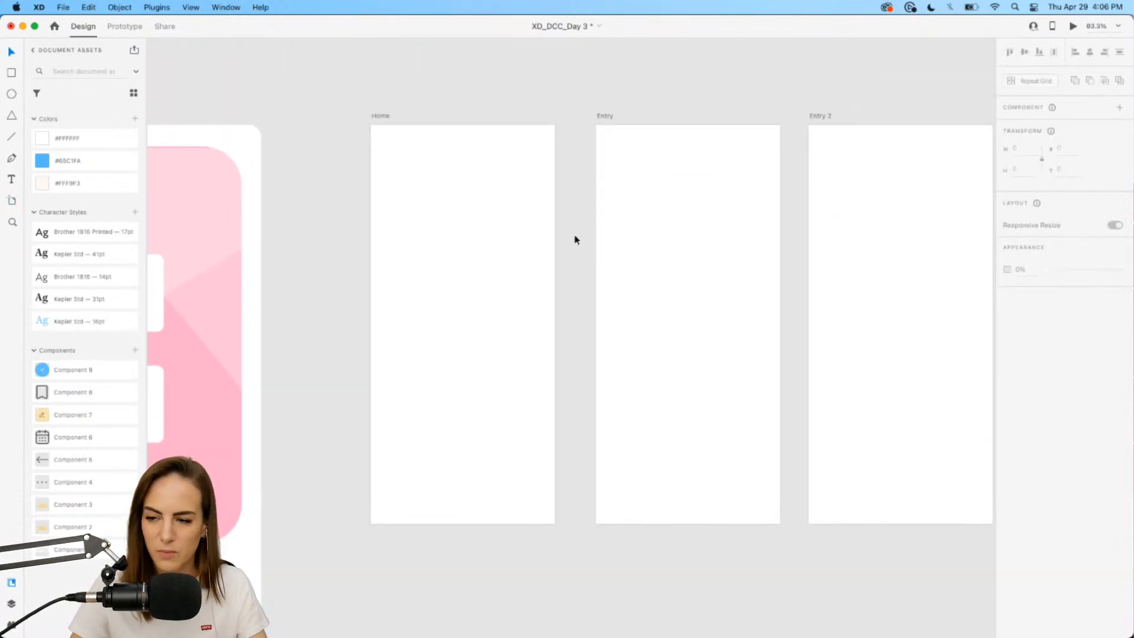
Draw a 65-high header rectangle across the top of Home, filled #FFF9F3 with no border.
{"action": "left_click", "coordinate": [11, 76]}
{"action": "mouse_move", "coordinate": [372, 125]}
{"action": "left_mouse_down"}
{"action": "mouse_move", "coordinate": [470, 159]}
{"action": "mouse_move", "coordinate": [554, 159]}
{"action": "left_mouse_up"}
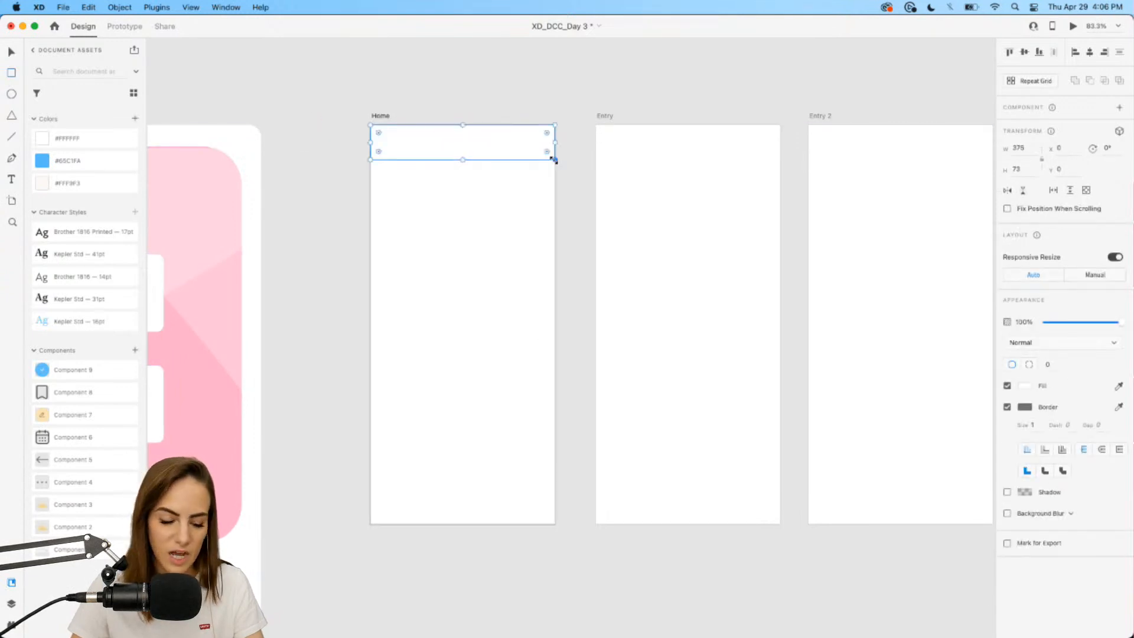
{"action": "left_click_drag", "start_coordinate": [462, 158], "coordinate": [461, 157]}
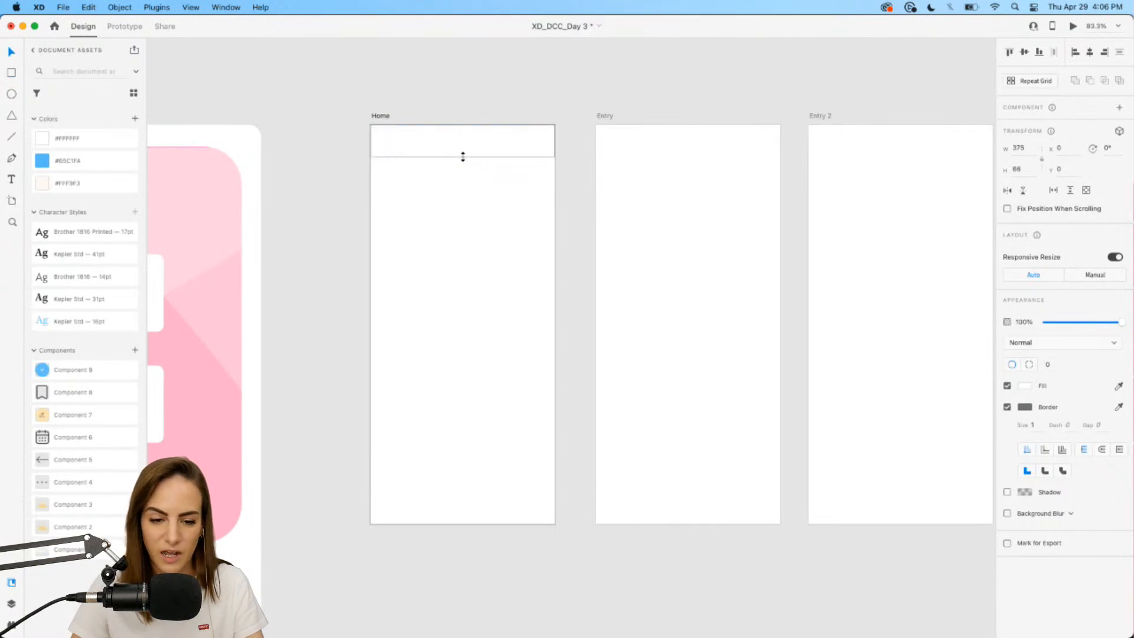
{"action": "left_click", "coordinate": [76, 182]}
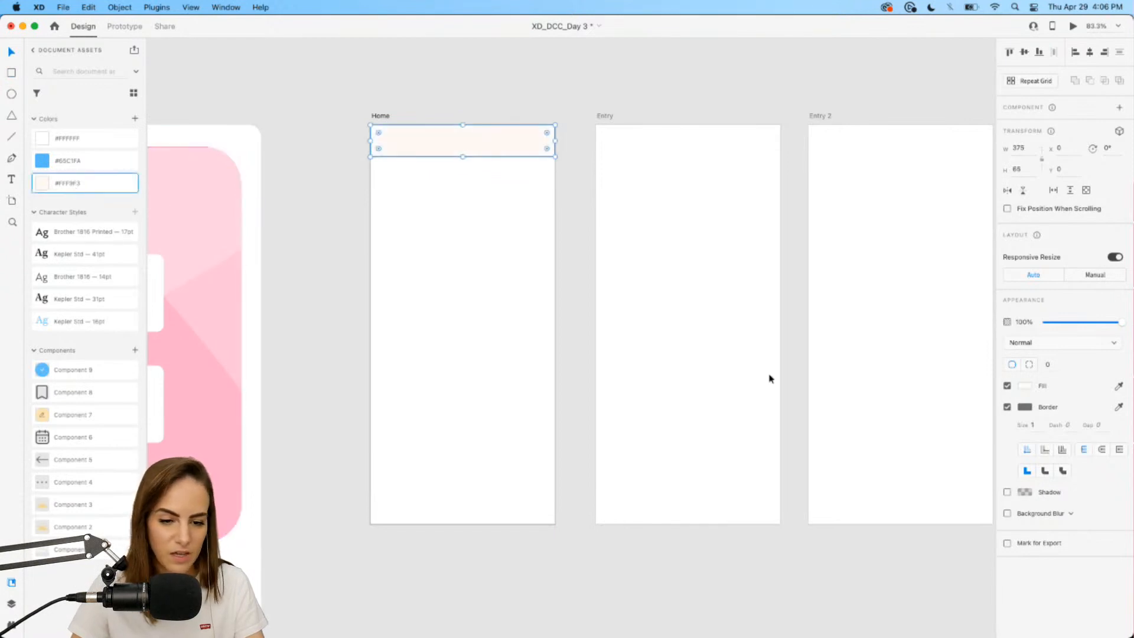
{"action": "left_click", "coordinate": [1008, 407]}
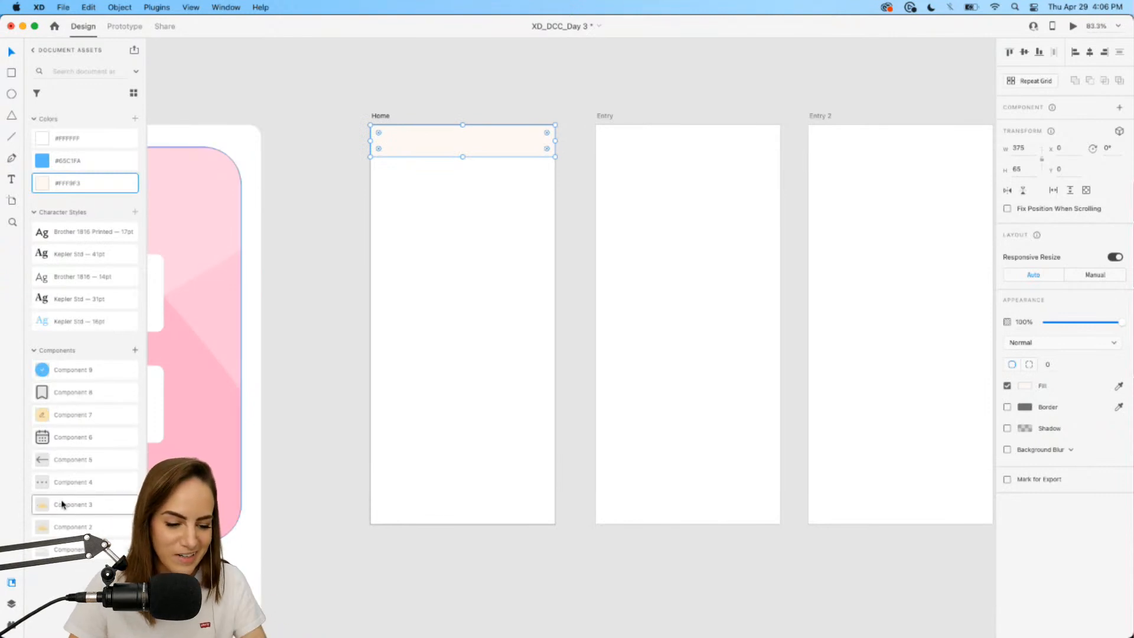
Place the Component 3 sun from Assets centred in the header bar.
{"action": "left_click_drag", "start_coordinate": [61, 504], "coordinate": [418, 252]}
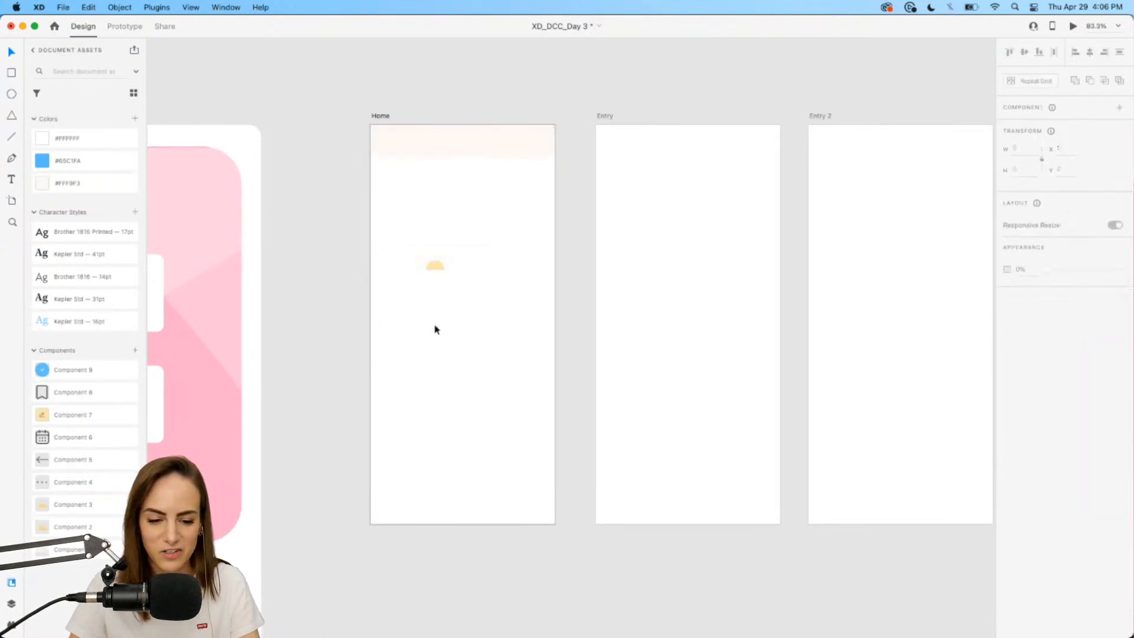
{"action": "left_click", "coordinate": [437, 267]}
{"action": "left_click_drag", "start_coordinate": [460, 205], "coordinate": [465, 149]}
{"action": "scroll", "coordinate": [467, 149], "scroll_direction": "up", "scroll_amount": 5}
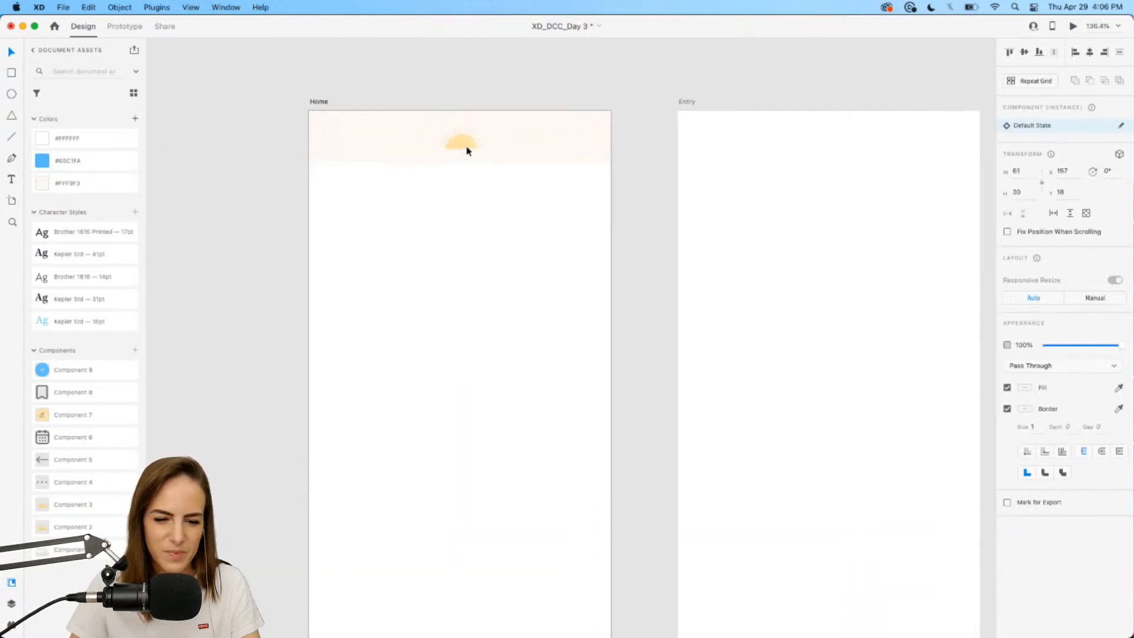
{"action": "scroll", "coordinate": [496, 333], "scroll_direction": "down", "scroll_amount": 4}
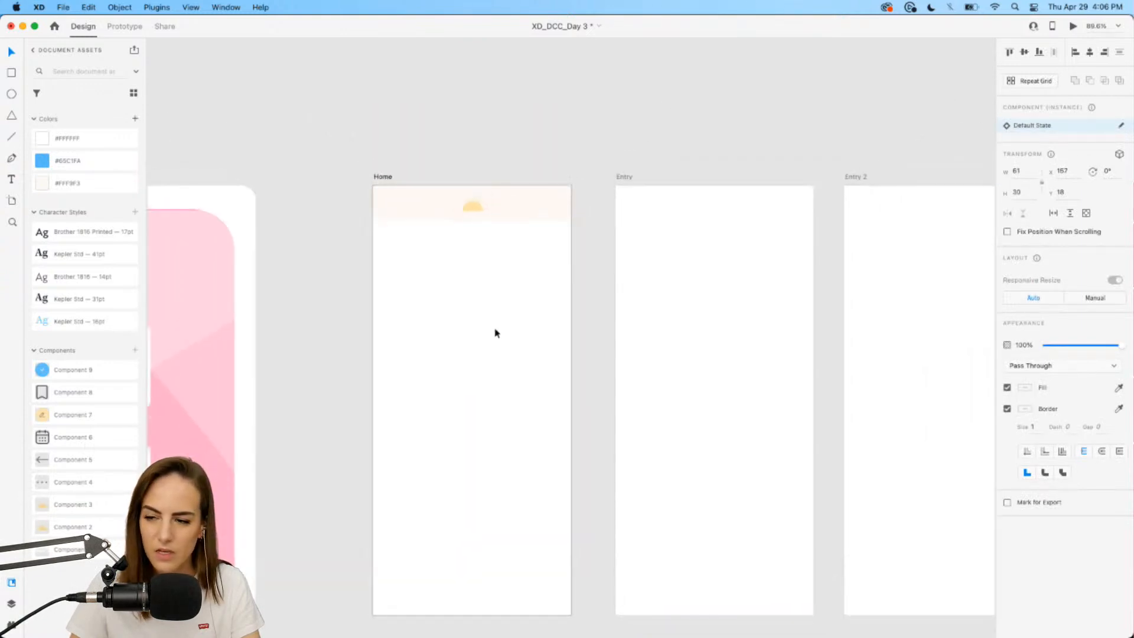
{"action": "left_click", "coordinate": [495, 333]}
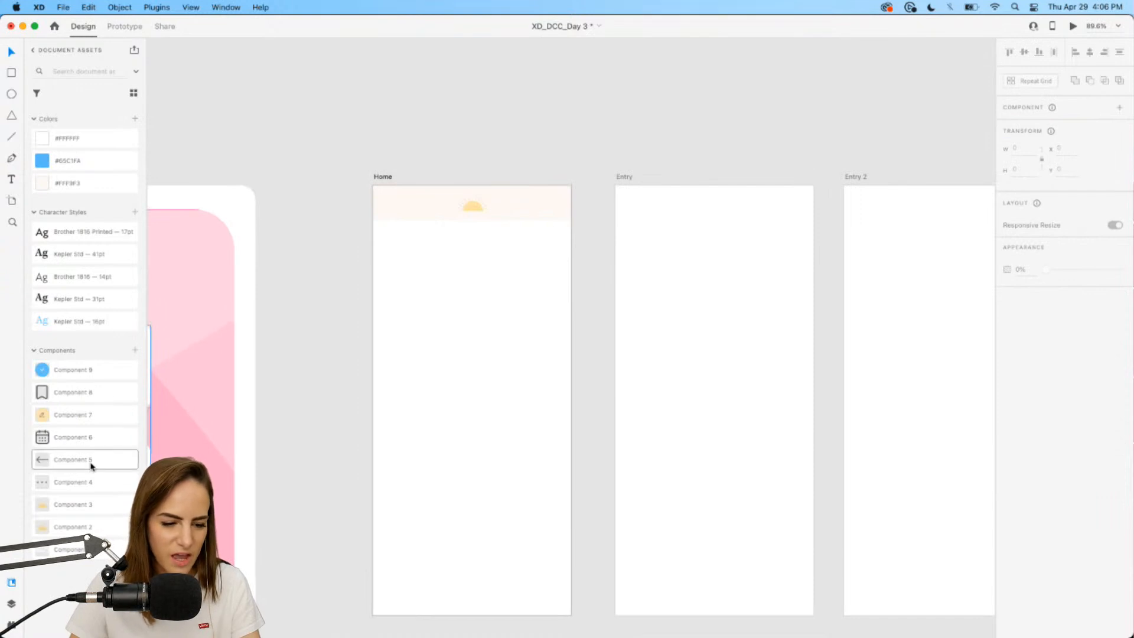
Add an auto-width 'Journal Entry' heading at Home's left margin in the Kepler Std 31pt style.
{"action": "left_click", "coordinate": [11, 179]}
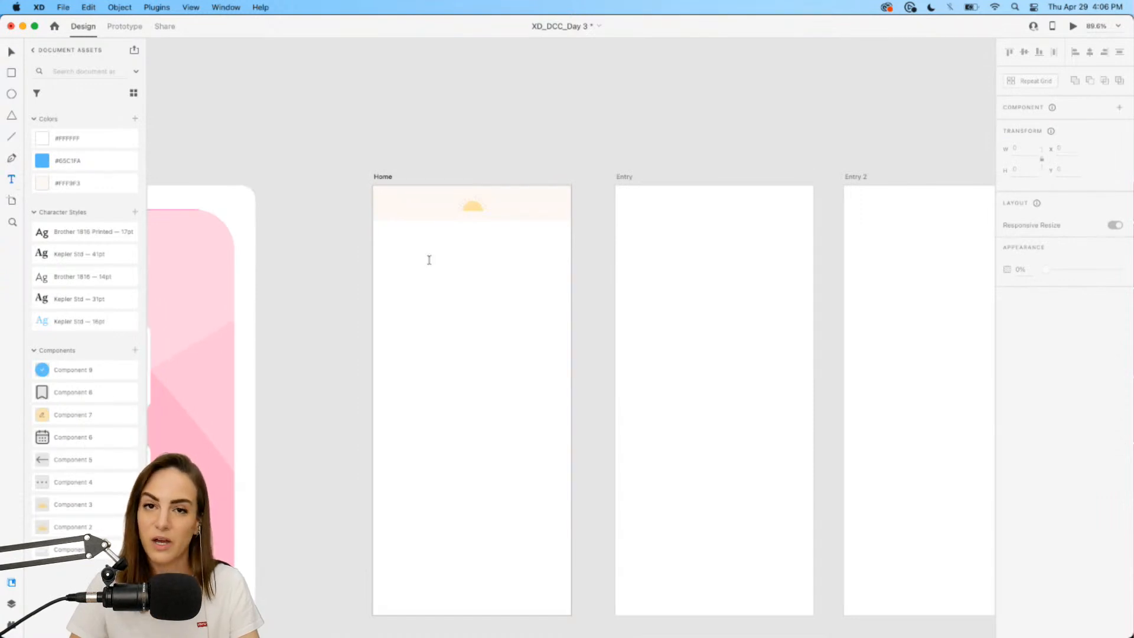
{"action": "left_click_drag", "start_coordinate": [403, 251], "coordinate": [533, 297]}
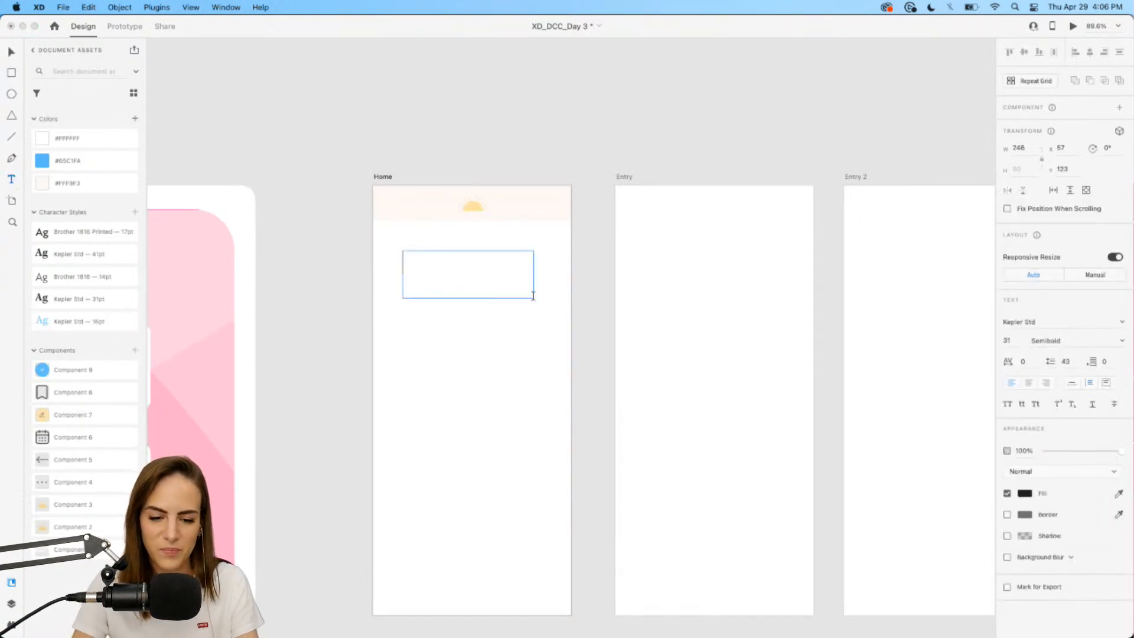
{"action": "type", "text": "Jou"}
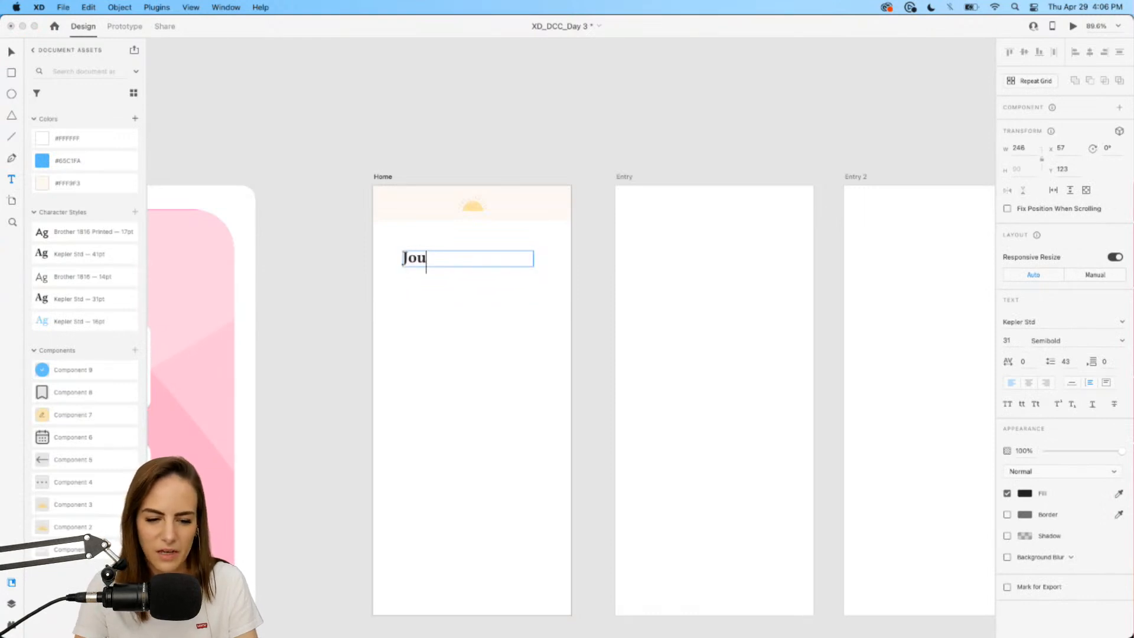
{"action": "type", "text": "rnal entry"}
{"action": "key", "text": "BackSpace"}
{"action": "key", "text": "BackSpace"}
{"action": "key", "text": "BackSpace"}
{"action": "key", "text": "BackSpace"}
{"action": "key", "text": "BackSpace"}
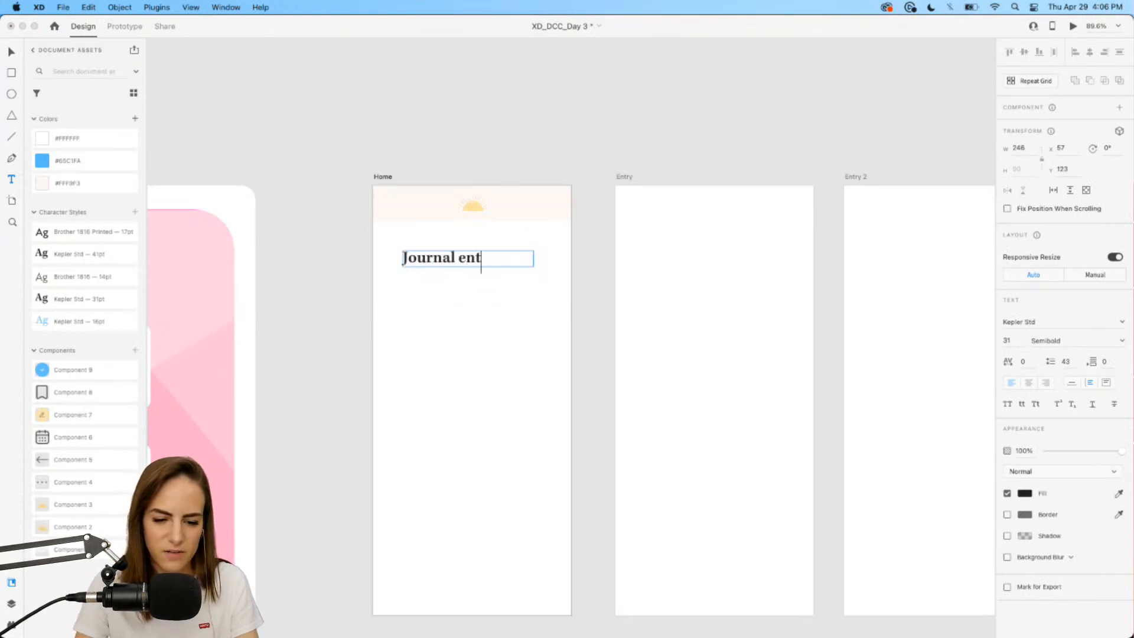
{"action": "type", "text": "Entry"}
{"action": "key", "text": "Escape"}
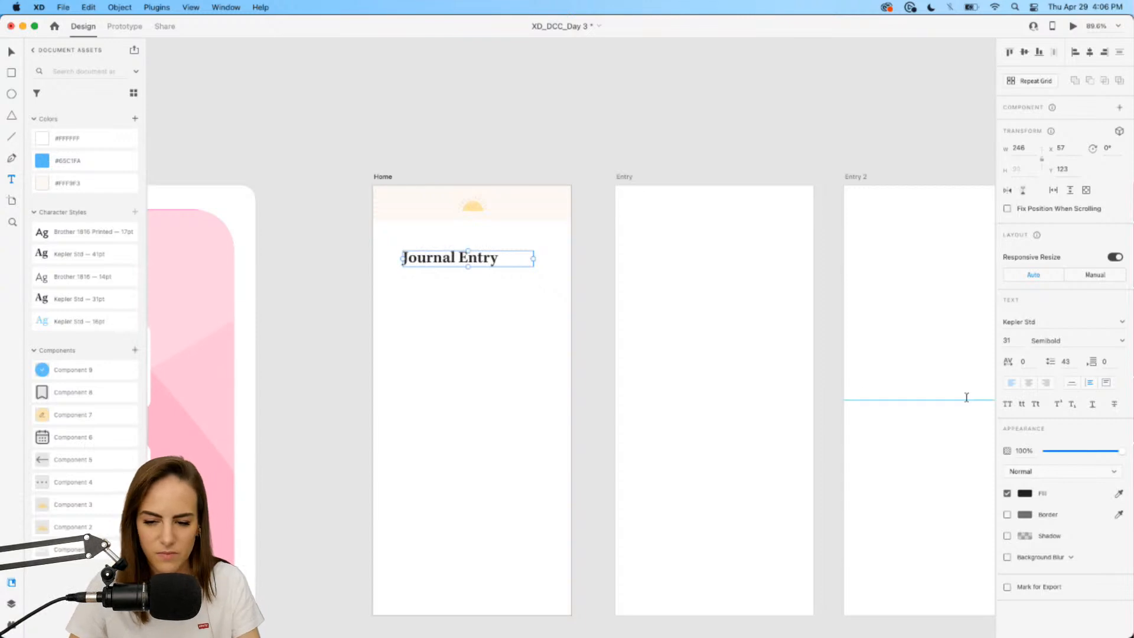
{"action": "left_click", "coordinate": [1073, 383]}
{"action": "left_click_drag", "start_coordinate": [473, 259], "coordinate": [462, 263]}
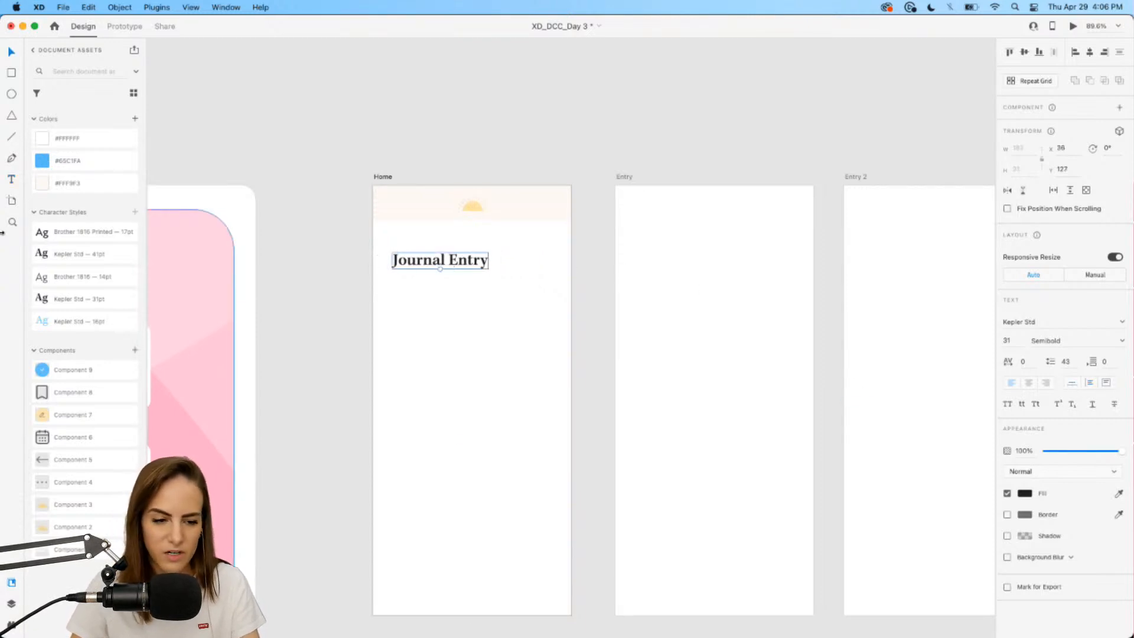
{"action": "left_click", "coordinate": [92, 299]}
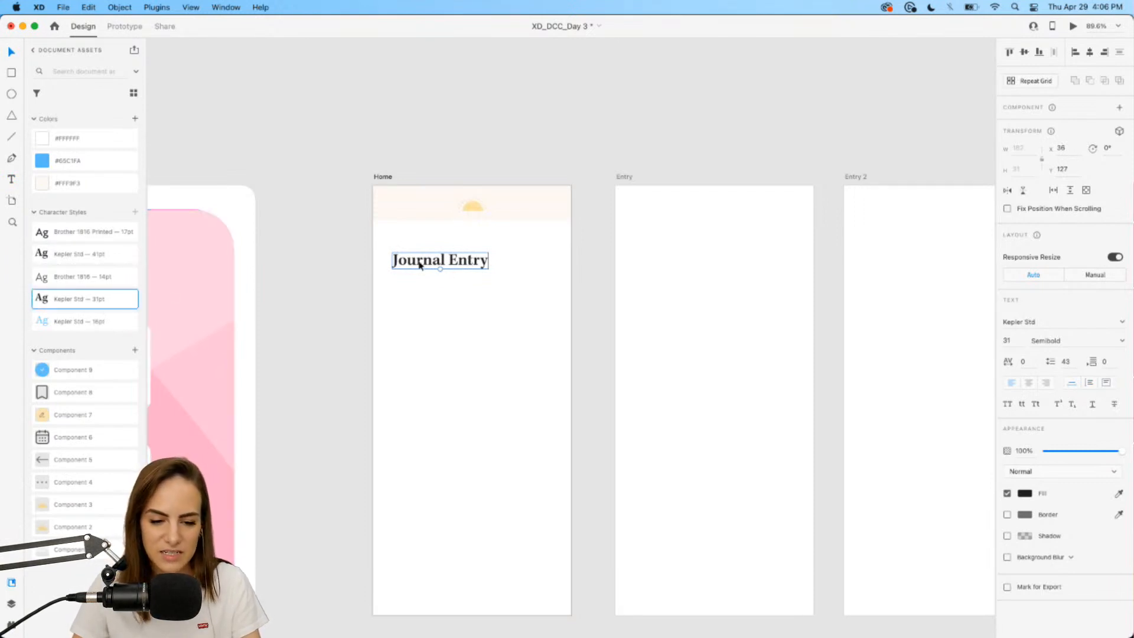
Duplicate the heading above it, retyped as 'Thurs, April 29' in light-blue Kepler Std 16pt.
{"action": "scroll", "coordinate": [418, 265], "scroll_direction": "up", "scroll_amount": 3}
{"action": "scroll", "coordinate": [418, 266], "scroll_direction": "down", "scroll_amount": 1}
{"action": "scroll", "coordinate": [417, 266], "scroll_direction": "down", "scroll_amount": 1}
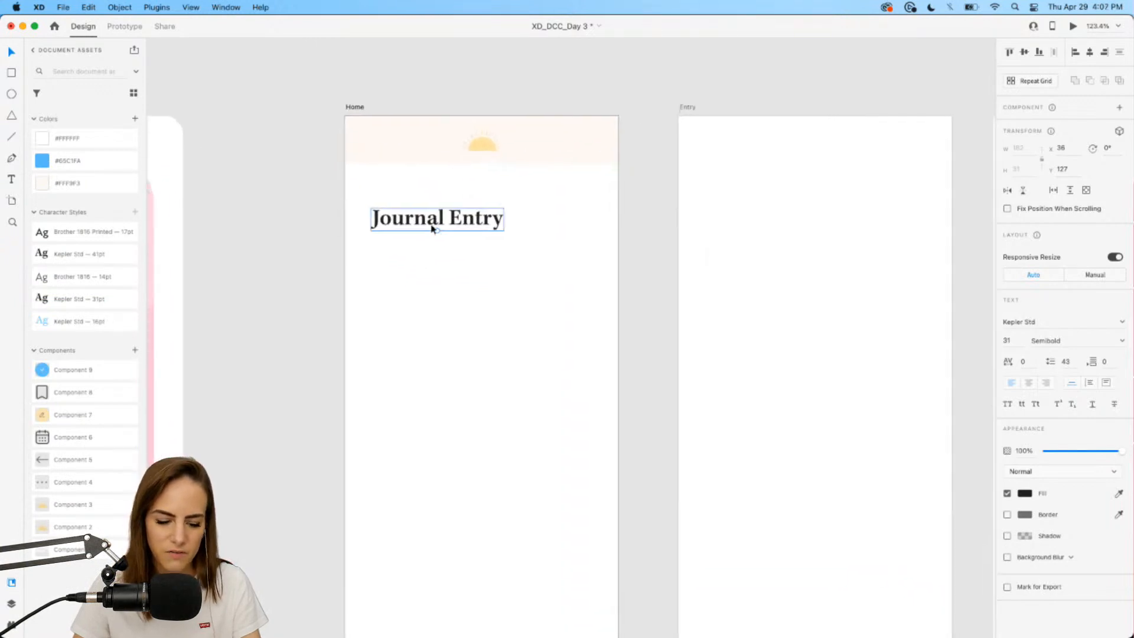
{"action": "key", "text": "super+d"}
{"action": "left_click_drag", "start_coordinate": [415, 227], "coordinate": [413, 199]}
{"action": "double_click", "coordinate": [414, 198]}
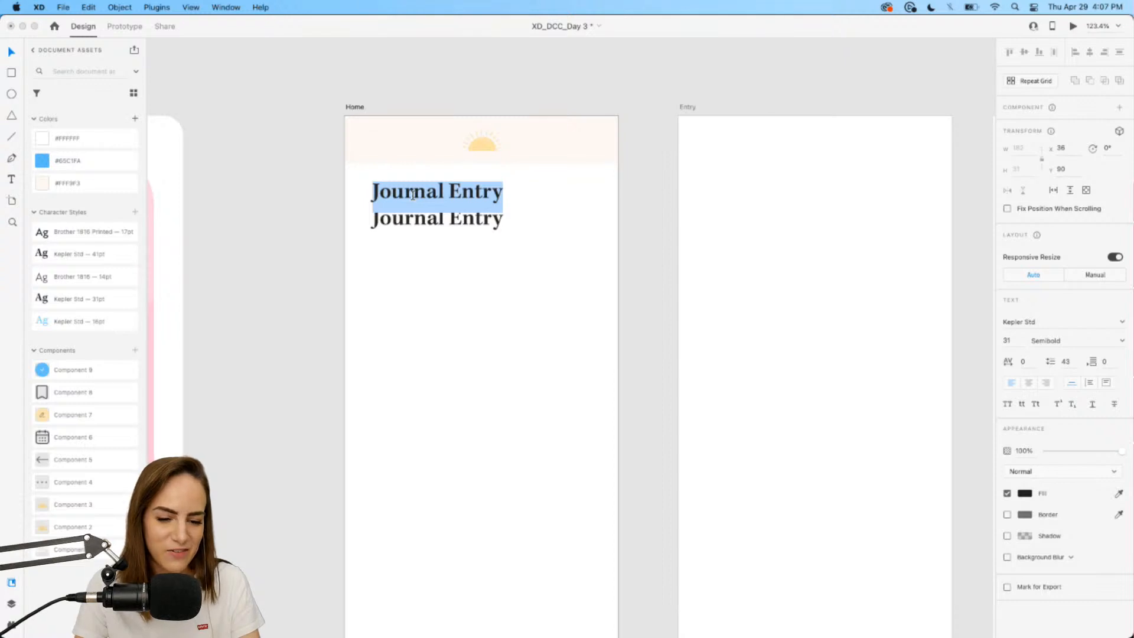
{"action": "type", "text": "Thurs, Apr"}
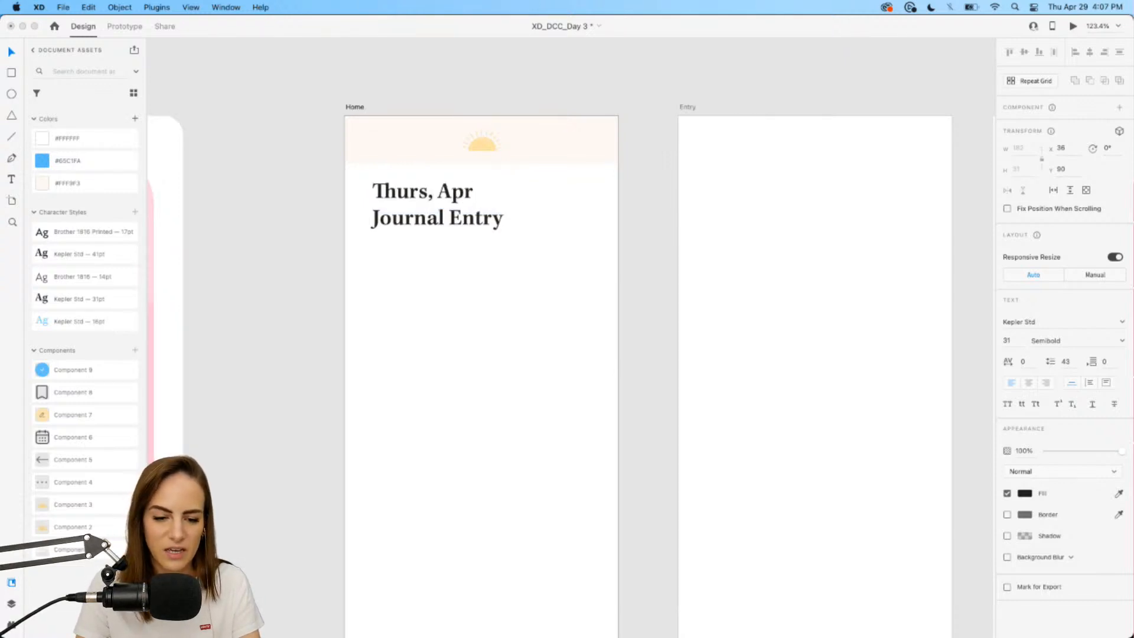
{"action": "type", "text": "il 29"}
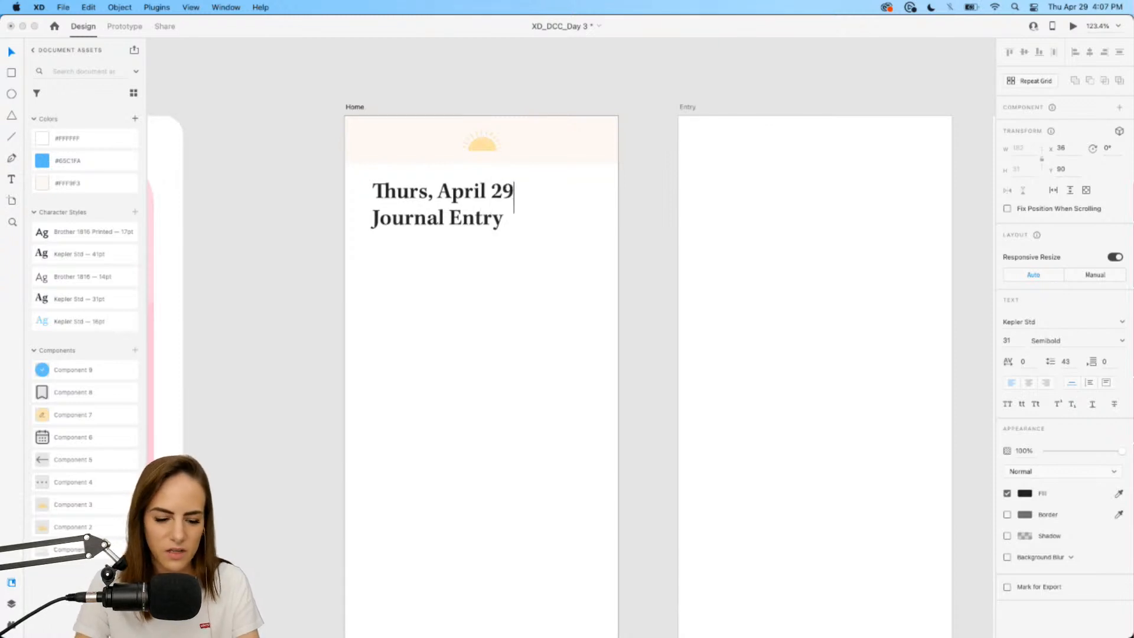
{"action": "key", "text": "Escape"}
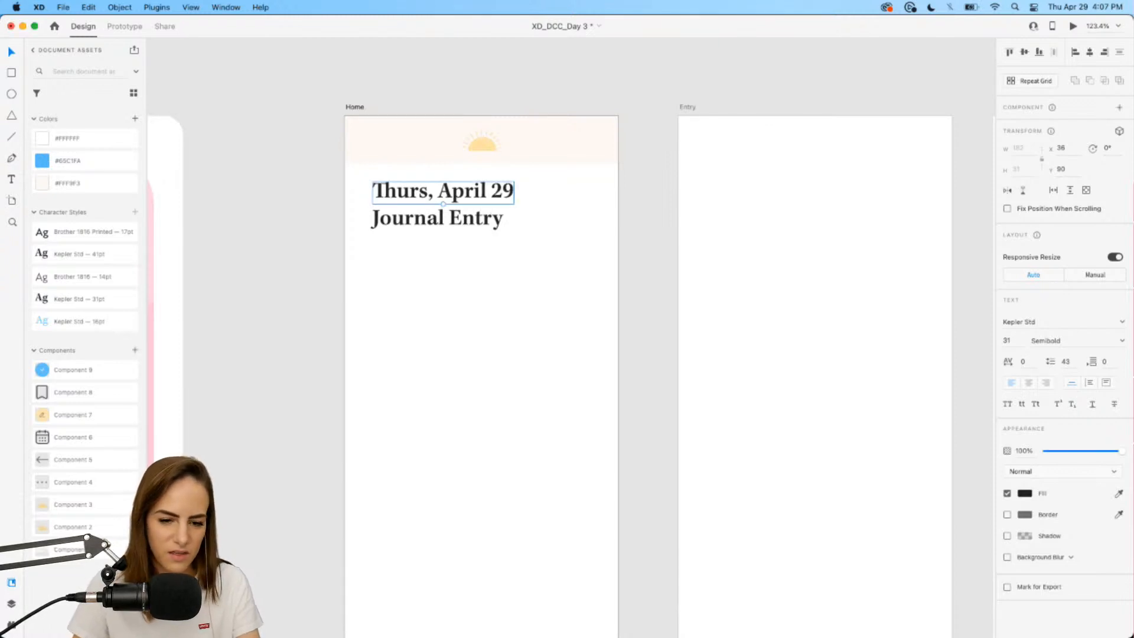
{"action": "left_click", "coordinate": [88, 322]}
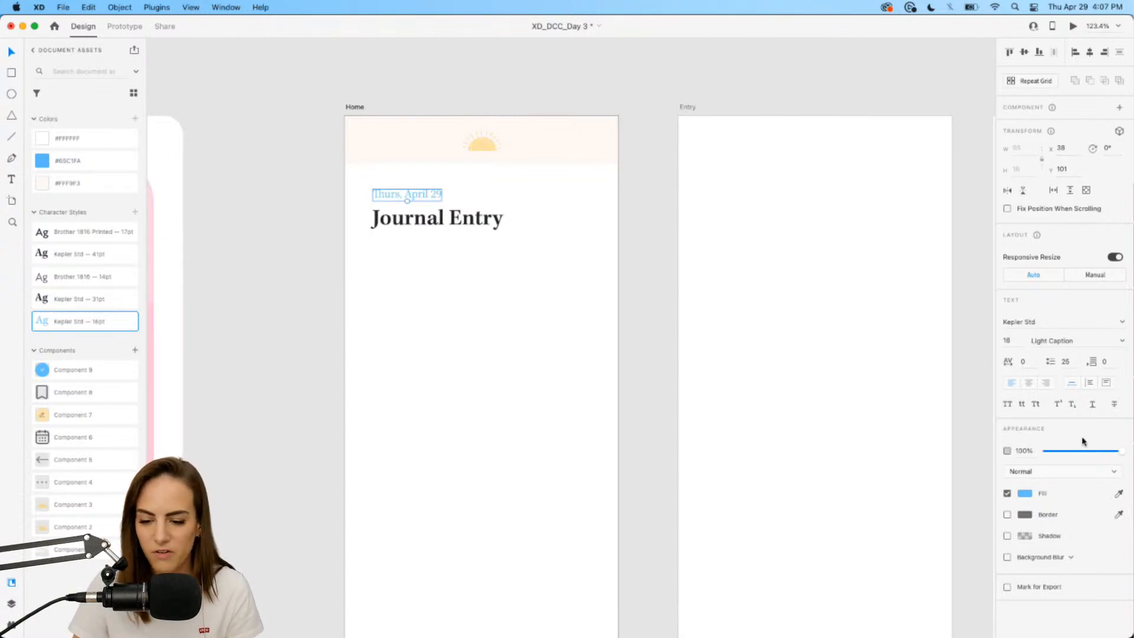
{"action": "left_click_drag", "start_coordinate": [491, 239], "coordinate": [418, 202]}
{"action": "left_click", "coordinate": [412, 269]}
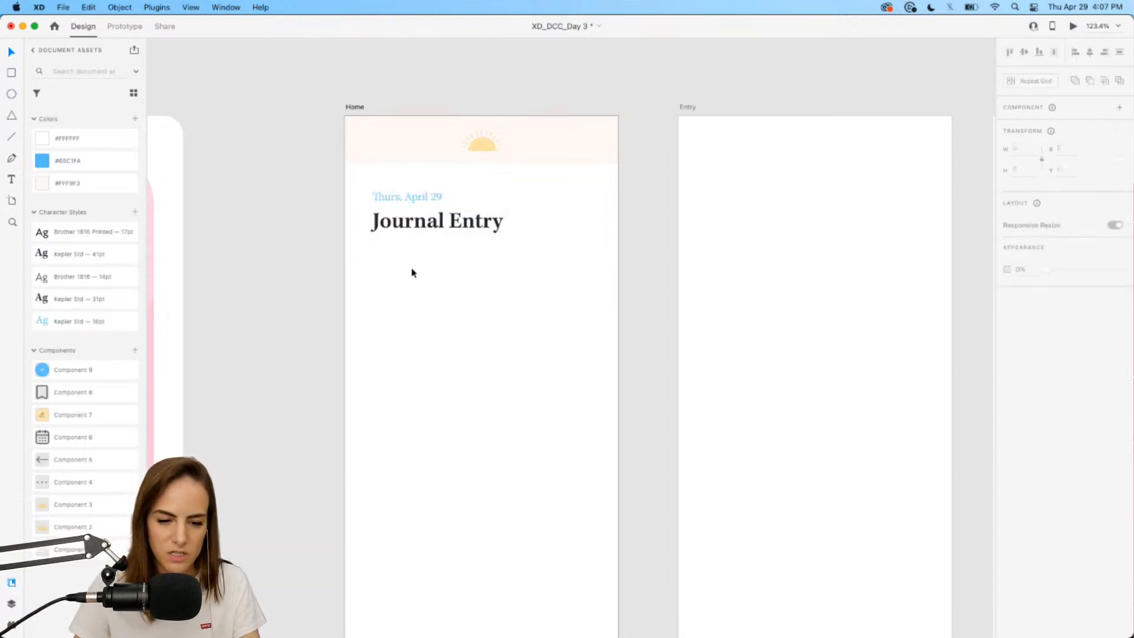
Duplicate the date text, move the copy below Journal Entry and widen it into a body text box.
{"action": "left_click", "coordinate": [385, 195]}
{"action": "key", "text": "cmd+d"}
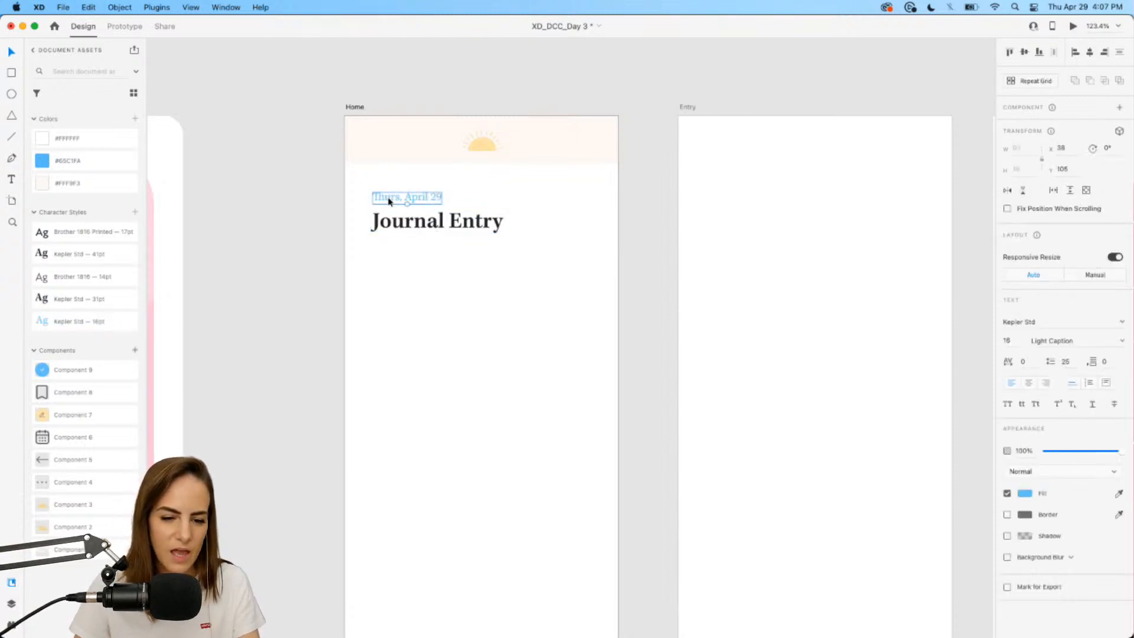
{"action": "left_click_drag", "start_coordinate": [385, 195], "coordinate": [388, 251]}
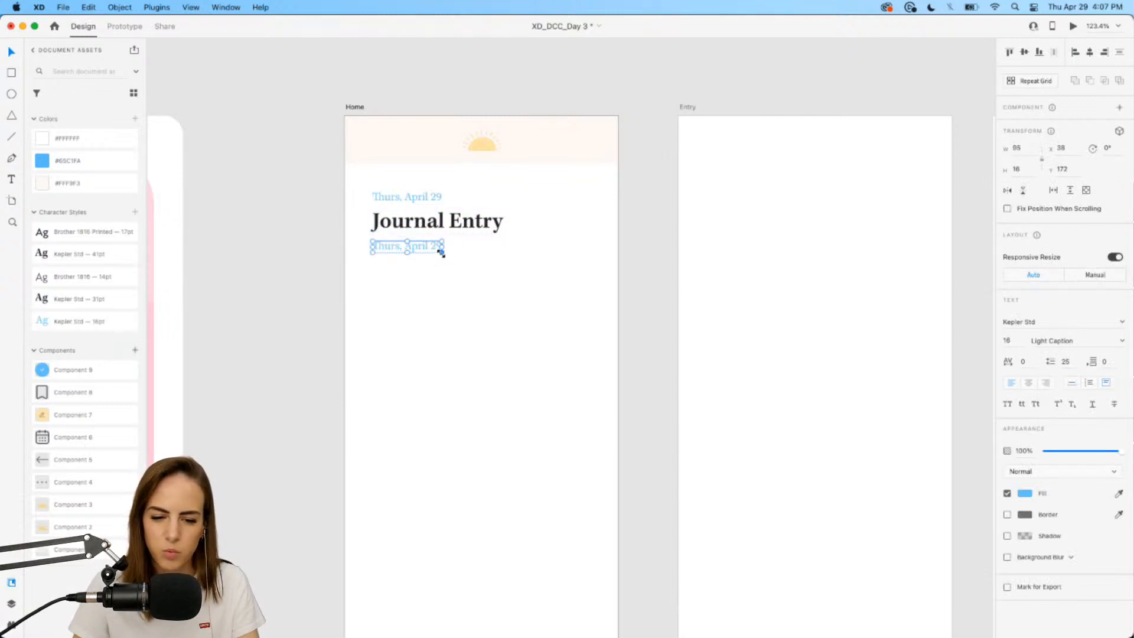
{"action": "left_click_drag", "start_coordinate": [441, 253], "coordinate": [592, 289]}
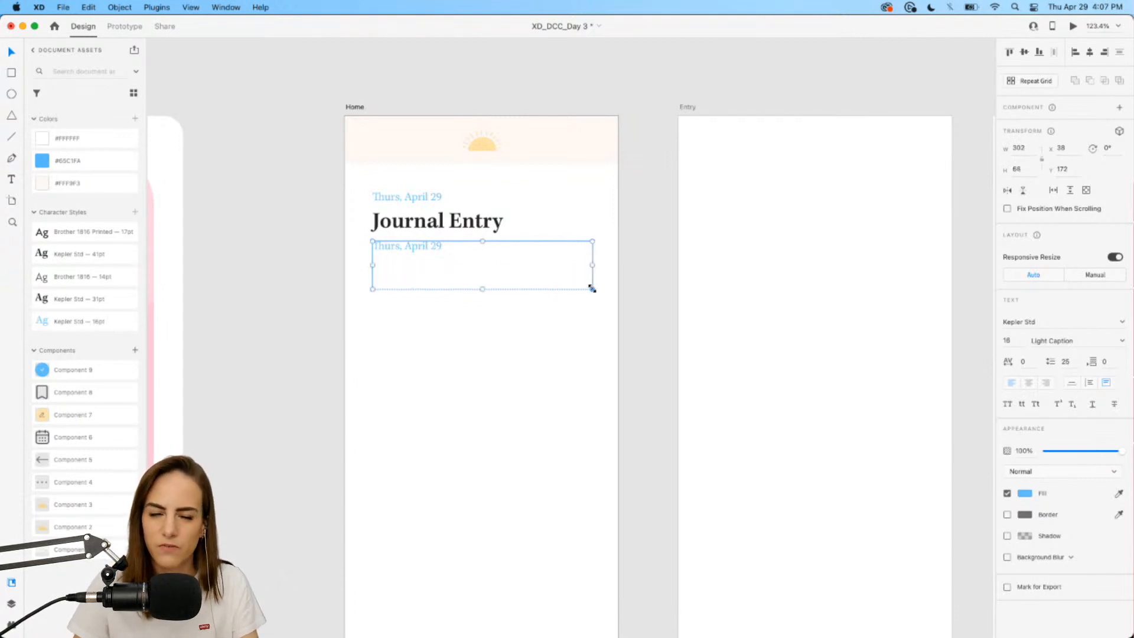
Type 'Today for breakfast I had cereal, milk, and toast. Lorem ipsum dolor sit amet.' as the body text.
{"action": "double_click", "coordinate": [432, 249]}
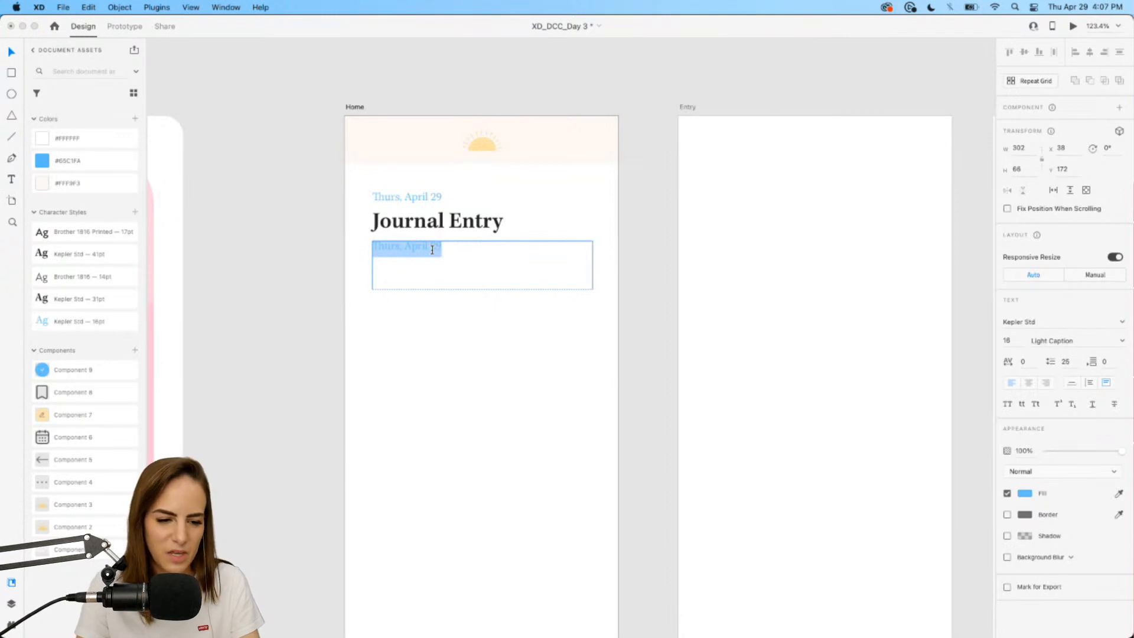
{"action": "type", "text": "To"}
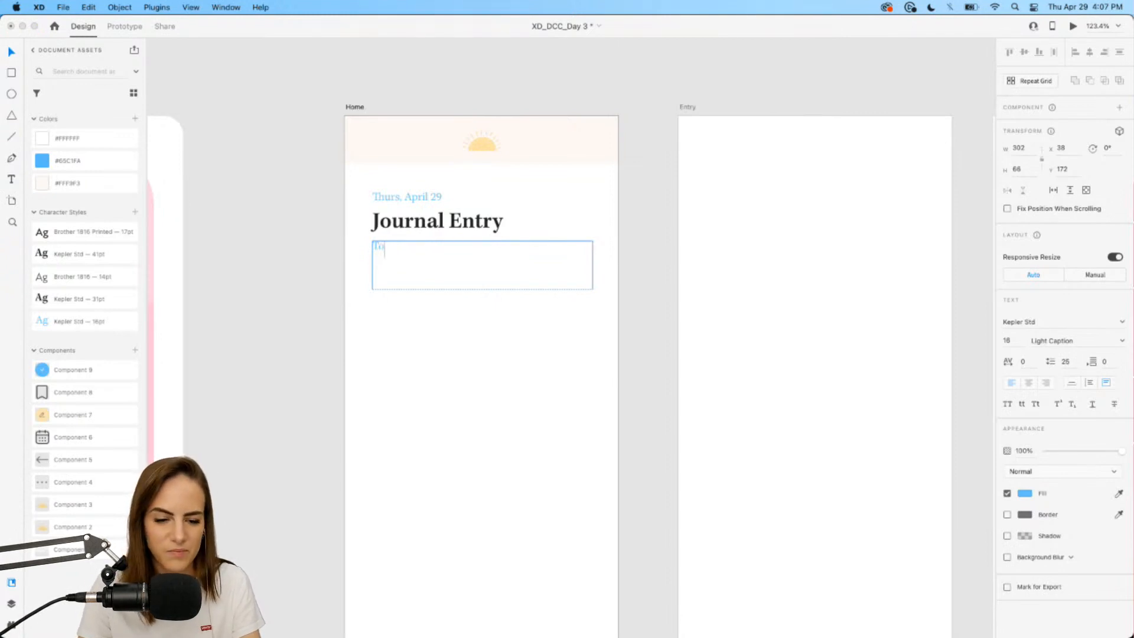
{"action": "type", "text": "day for breakst"}
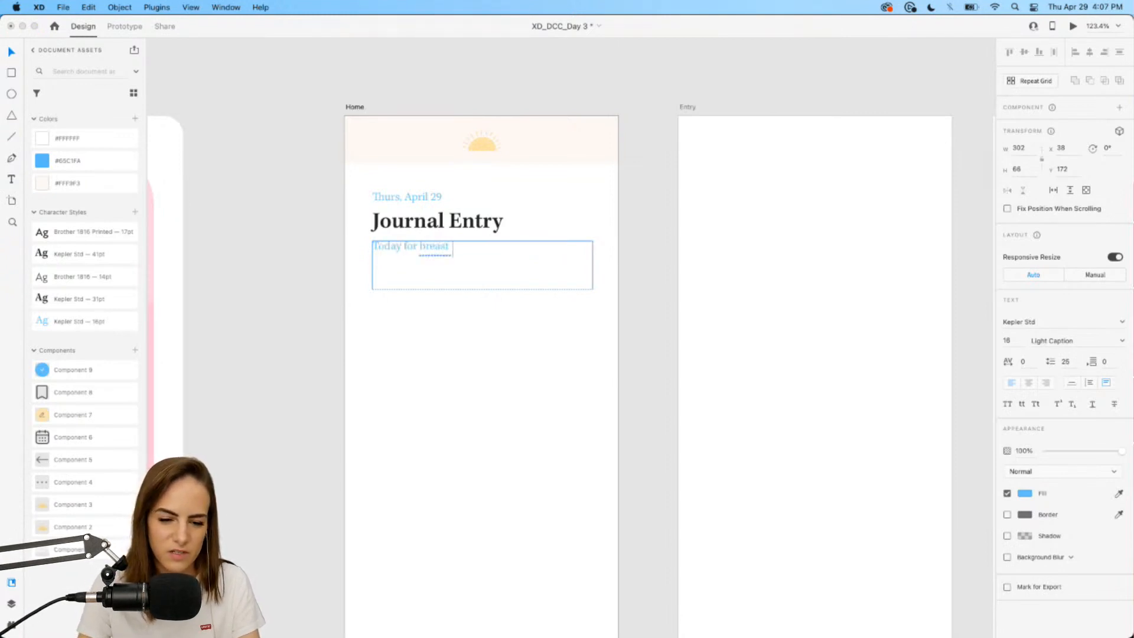
{"action": "key", "text": "BackSpace"}
{"action": "key", "text": "BackSpace"}
{"action": "type", "text": "k"}
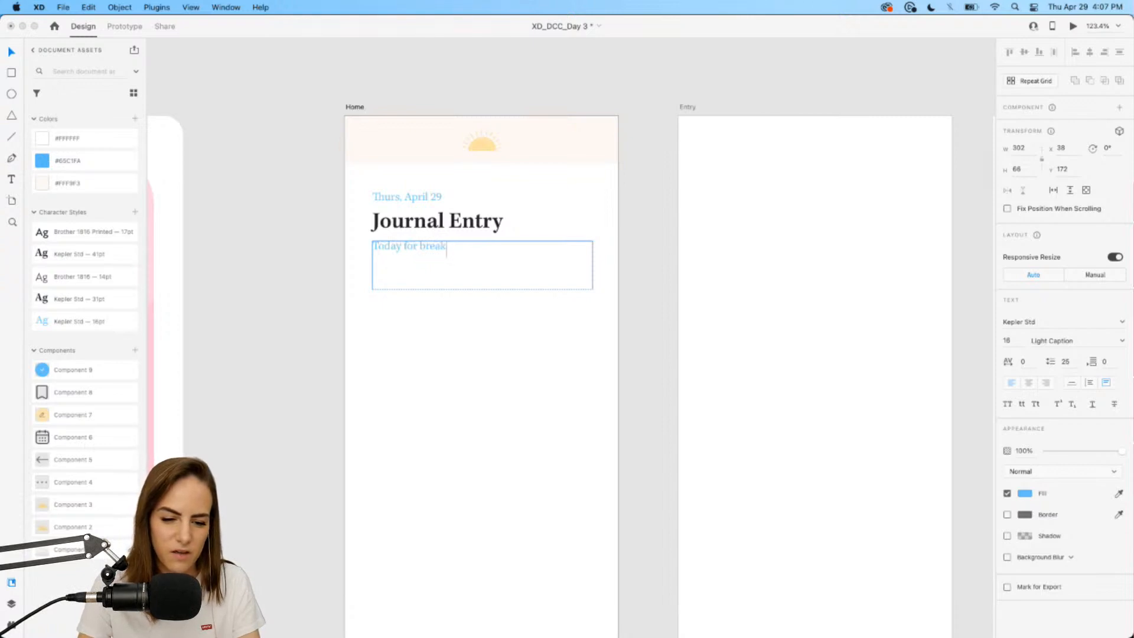
{"action": "type", "text": "fast I had cereal,"}
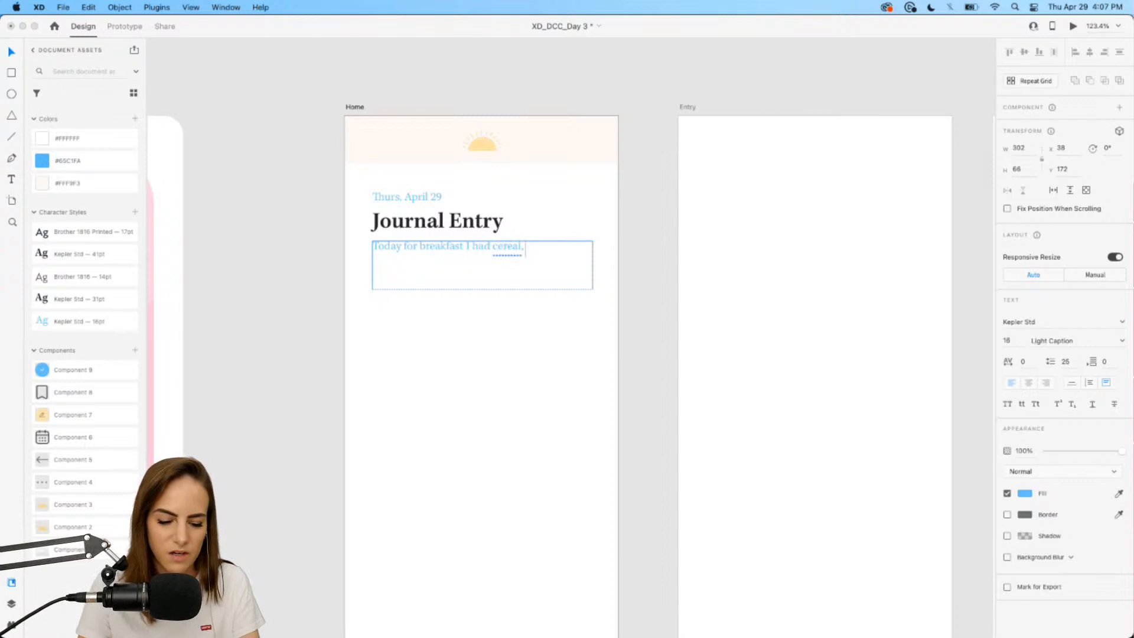
{"action": "type", "text": " milk, and toast."}
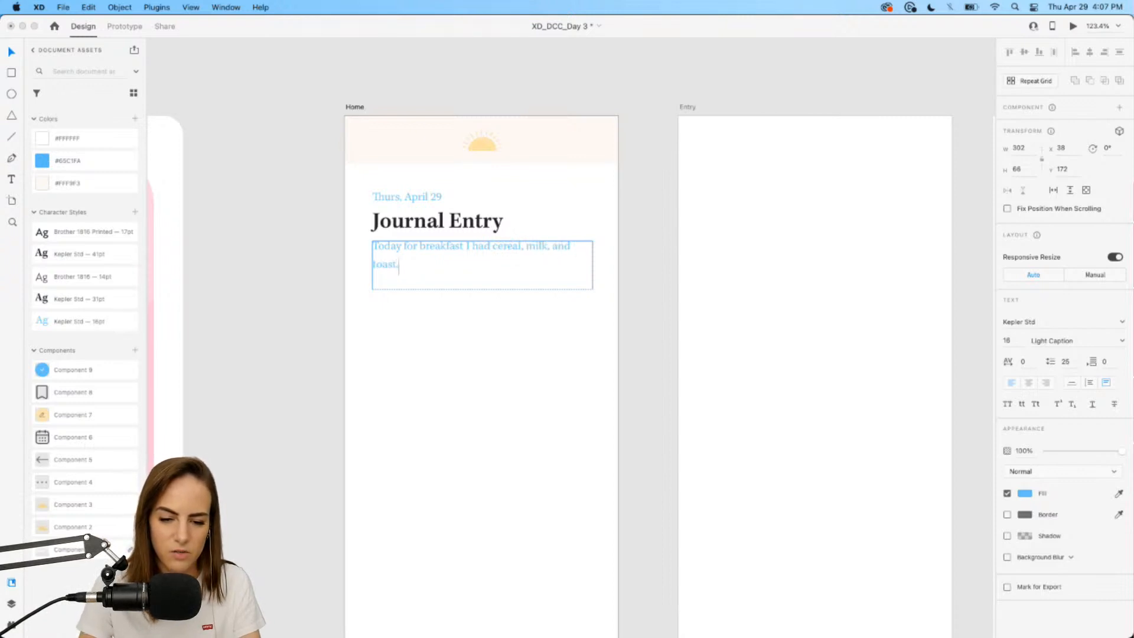
{"action": "type", "text": " Lorem ipsum dol"}
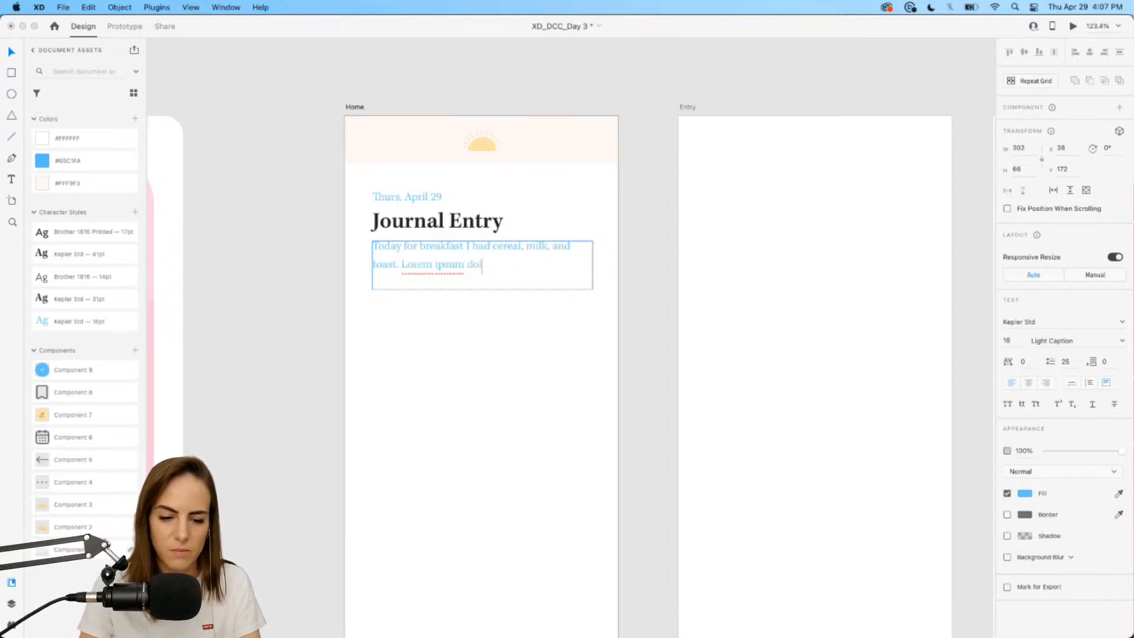
{"action": "type", "text": "or sit amet."}
{"action": "key", "text": "Escape"}
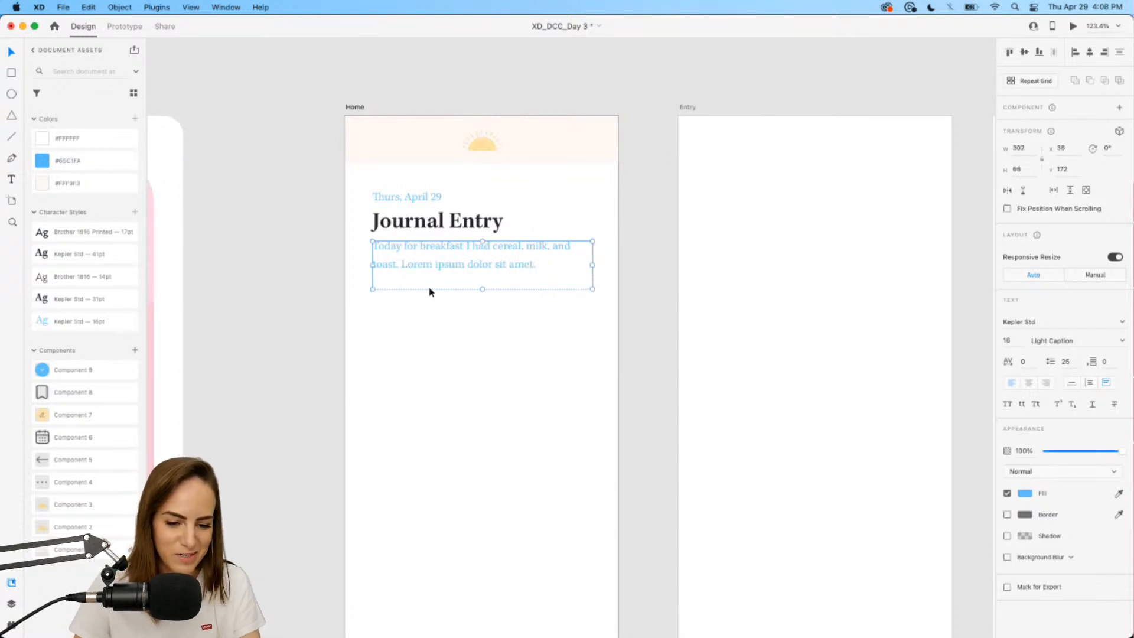
Apply the Brother 1816 14pt character style to the breakfast paragraph and nudge it slightly down.
{"action": "left_click", "coordinate": [81, 234]}
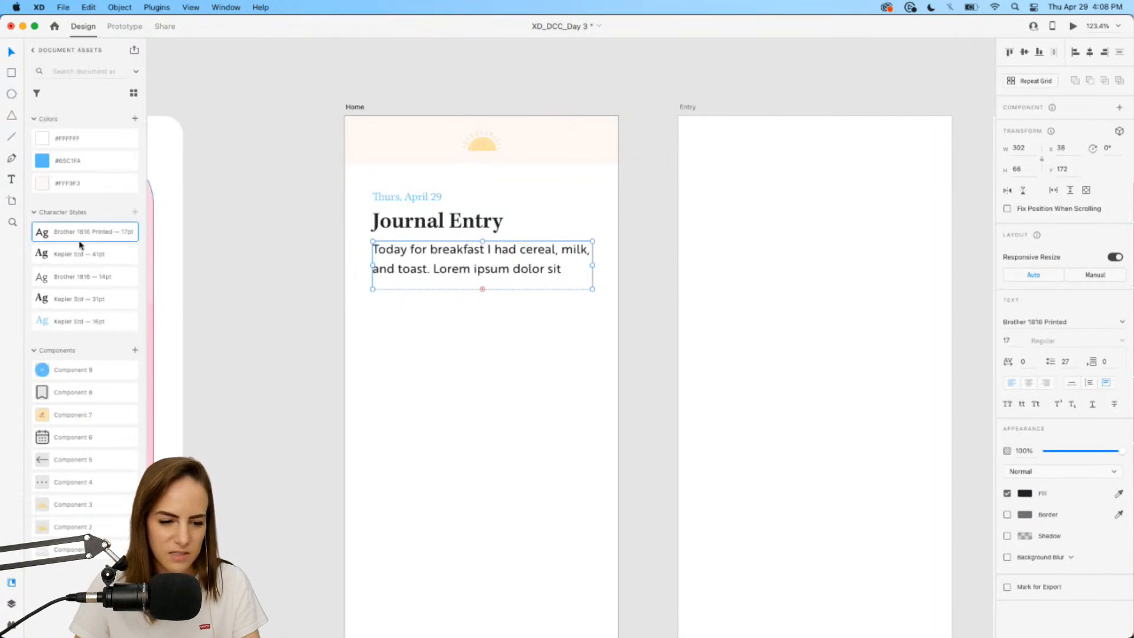
{"action": "left_click", "coordinate": [80, 255]}
{"action": "left_click", "coordinate": [80, 273]}
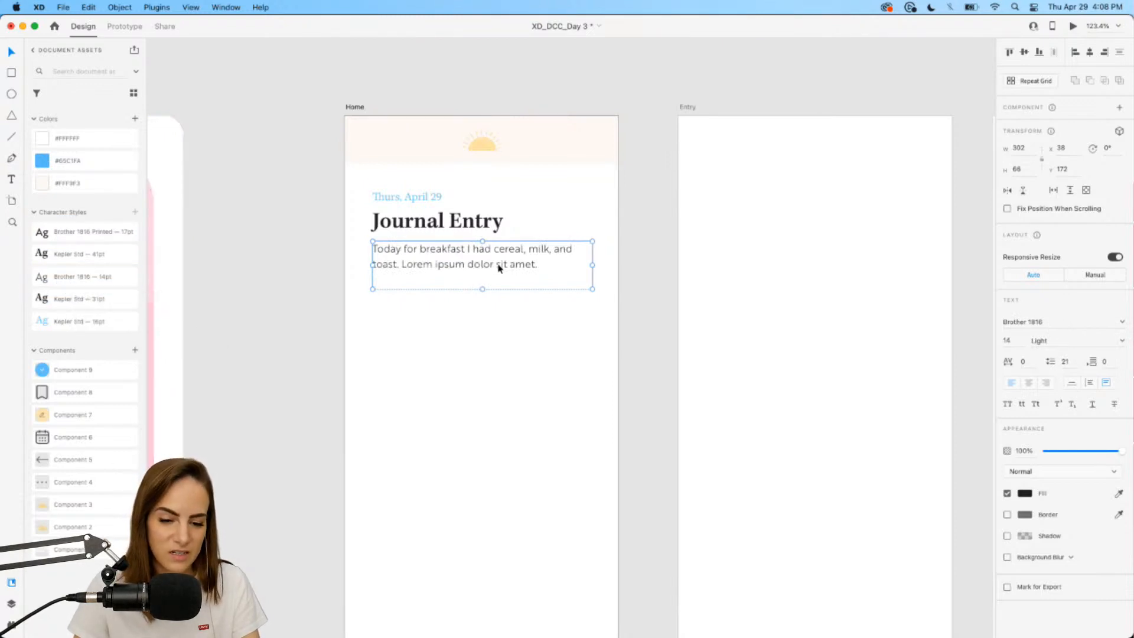
{"action": "left_click_drag", "start_coordinate": [499, 266], "coordinate": [483, 288]}
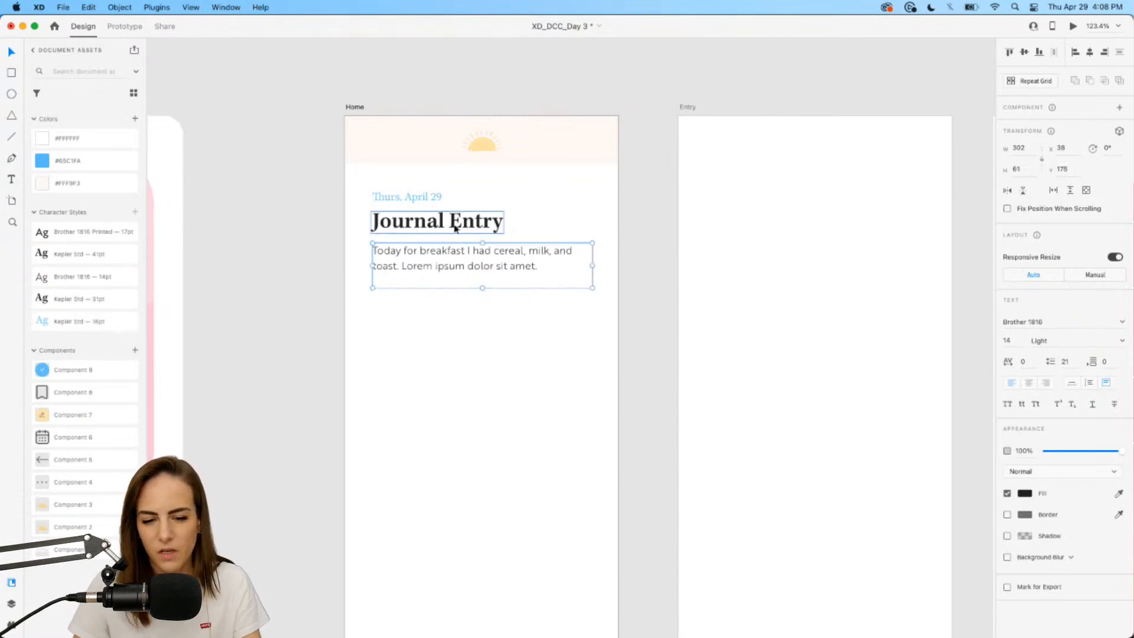
{"action": "scroll", "coordinate": [499, 307], "scroll_direction": "up", "scroll_amount": 2}
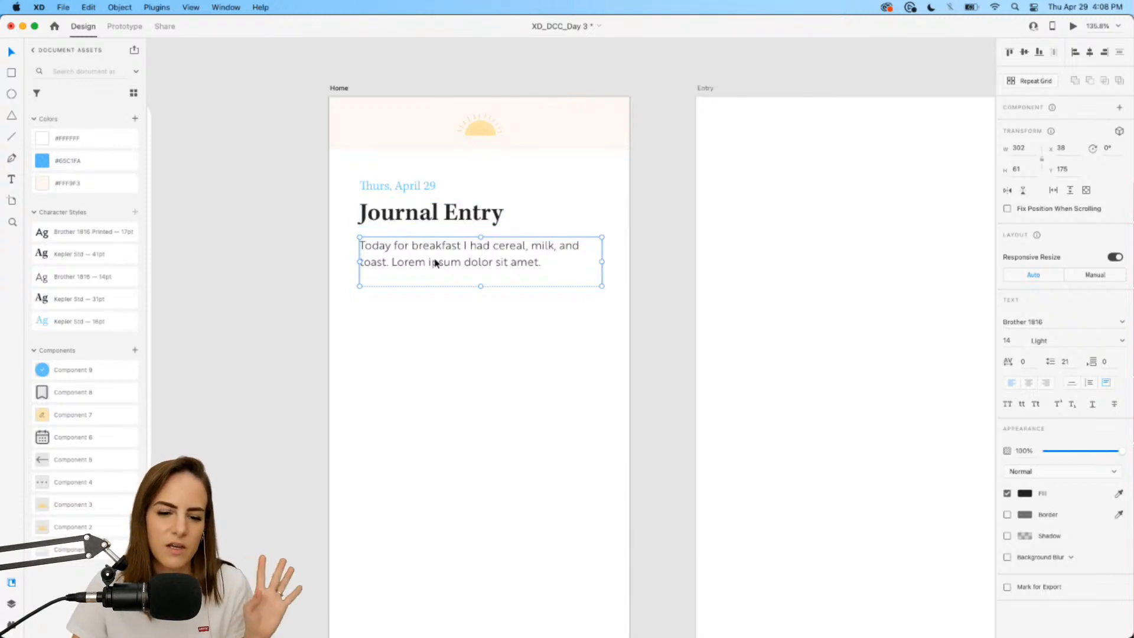
{"action": "left_click", "coordinate": [458, 314]}
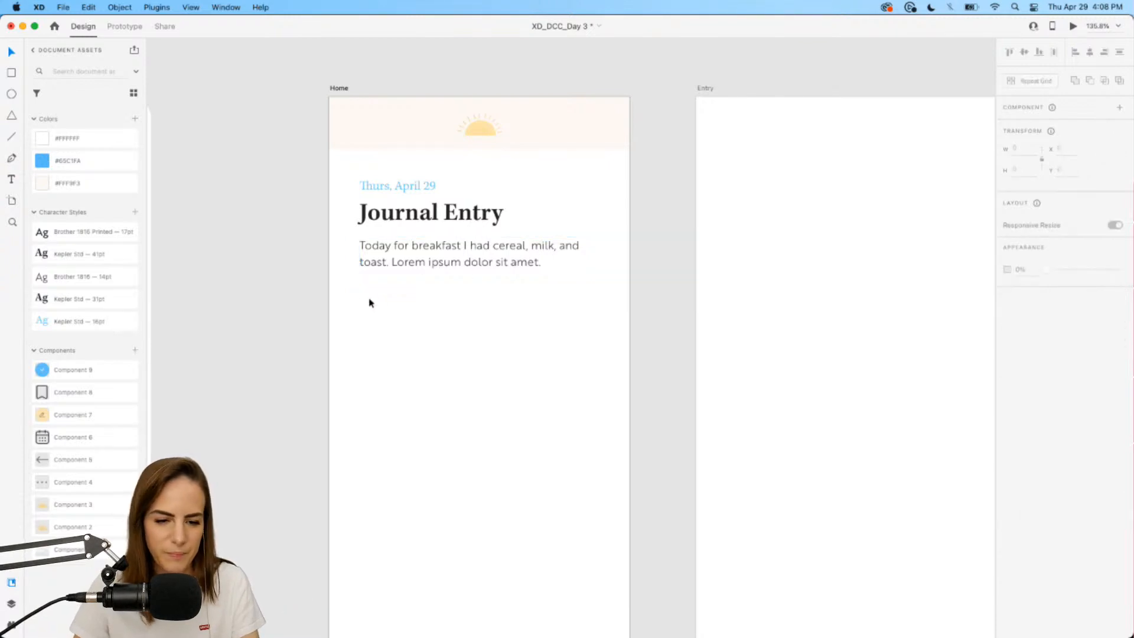
Draw a horizontal divider line under the body text at 23% opacity.
{"action": "left_click_drag", "start_coordinate": [393, 256], "coordinate": [393, 253]}
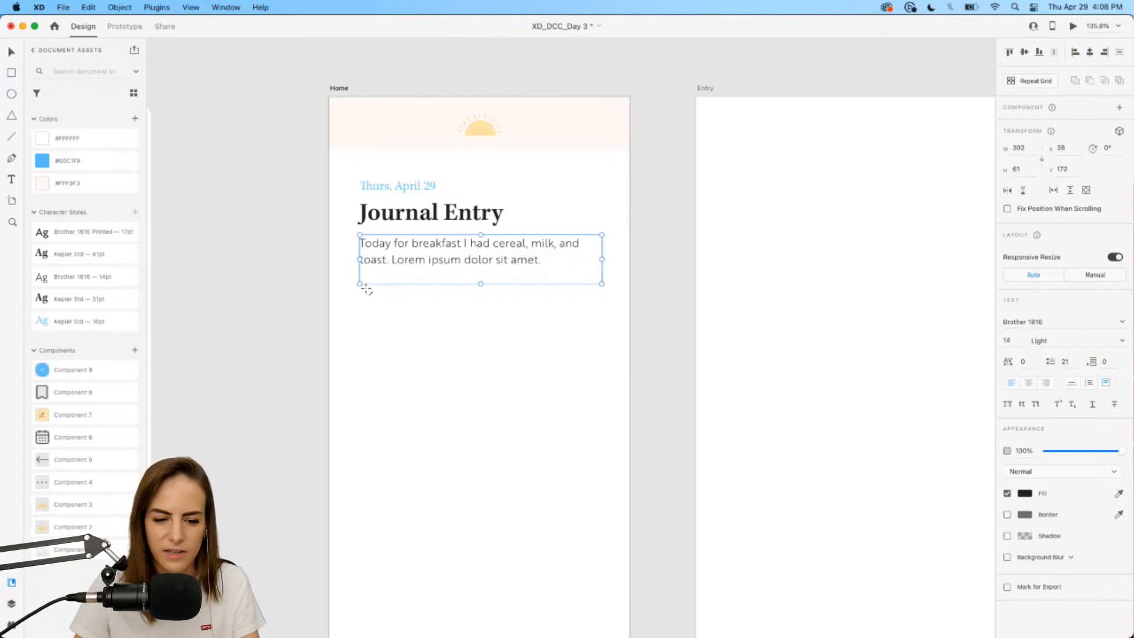
{"action": "mouse_move", "coordinate": [360, 278]}
{"action": "left_mouse_down"}
{"action": "mouse_move", "coordinate": [625, 278]}
{"action": "mouse_move", "coordinate": [611, 287]}
{"action": "left_mouse_up"}
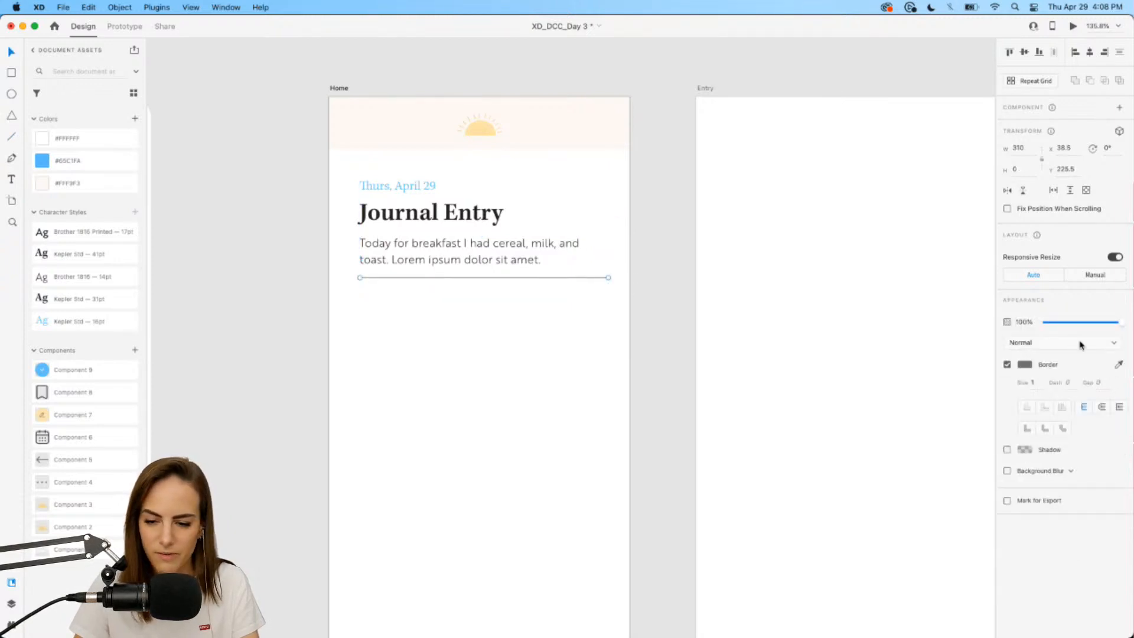
{"action": "left_click_drag", "start_coordinate": [1060, 325], "coordinate": [1065, 324]}
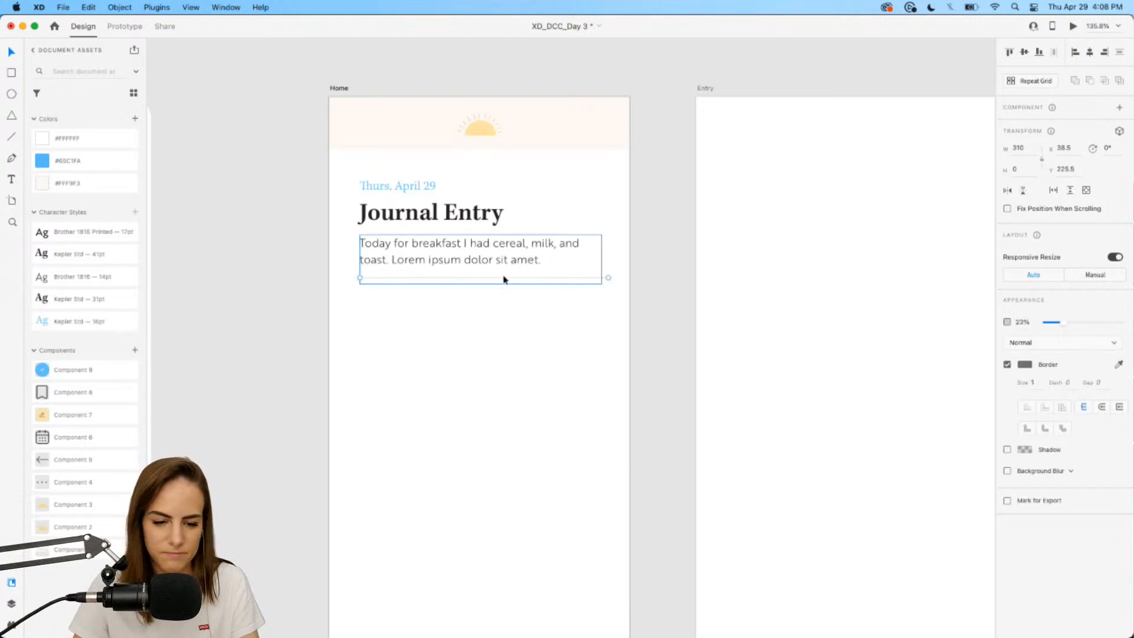
{"action": "left_click_drag", "start_coordinate": [504, 277], "coordinate": [505, 286]}
Center the date, title, body and divider, then Repeat Grid them down the Home artboard.
{"action": "left_click_drag", "start_coordinate": [610, 340], "coordinate": [347, 178]}
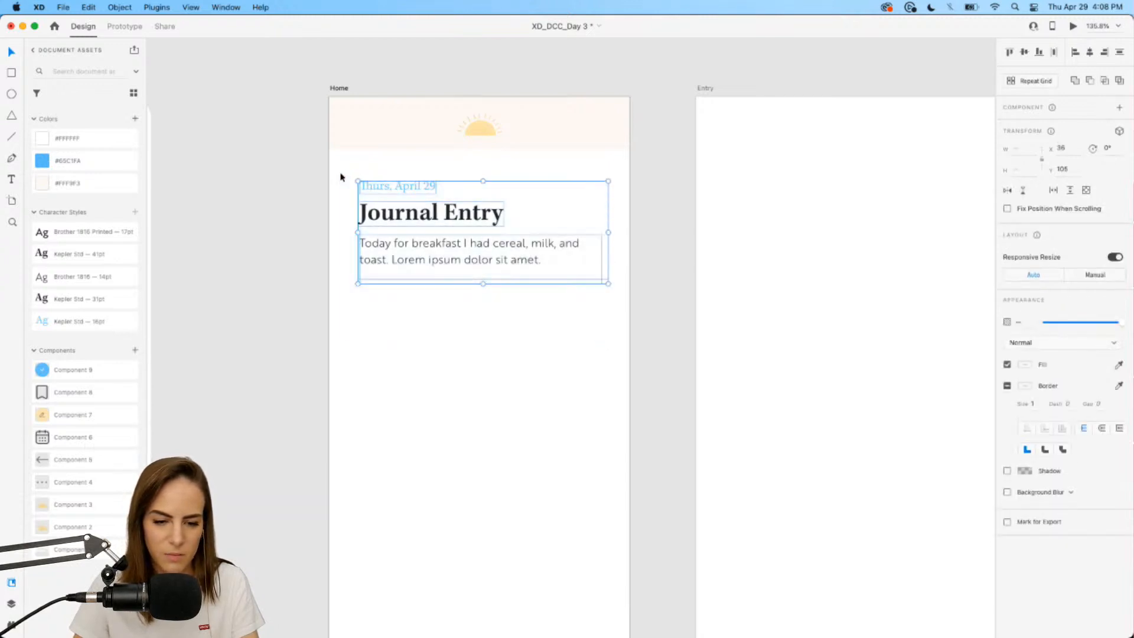
{"action": "left_click_drag", "start_coordinate": [505, 230], "coordinate": [473, 219]}
{"action": "scroll", "coordinate": [476, 300], "scroll_direction": "down", "scroll_amount": 3}
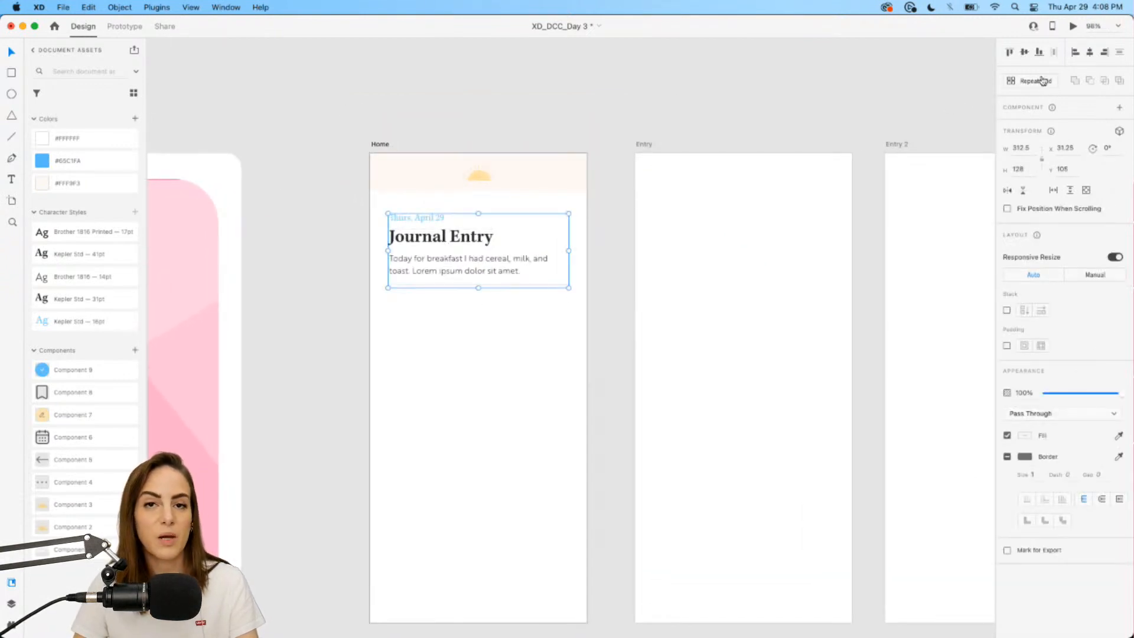
{"action": "left_click", "coordinate": [1043, 81]}
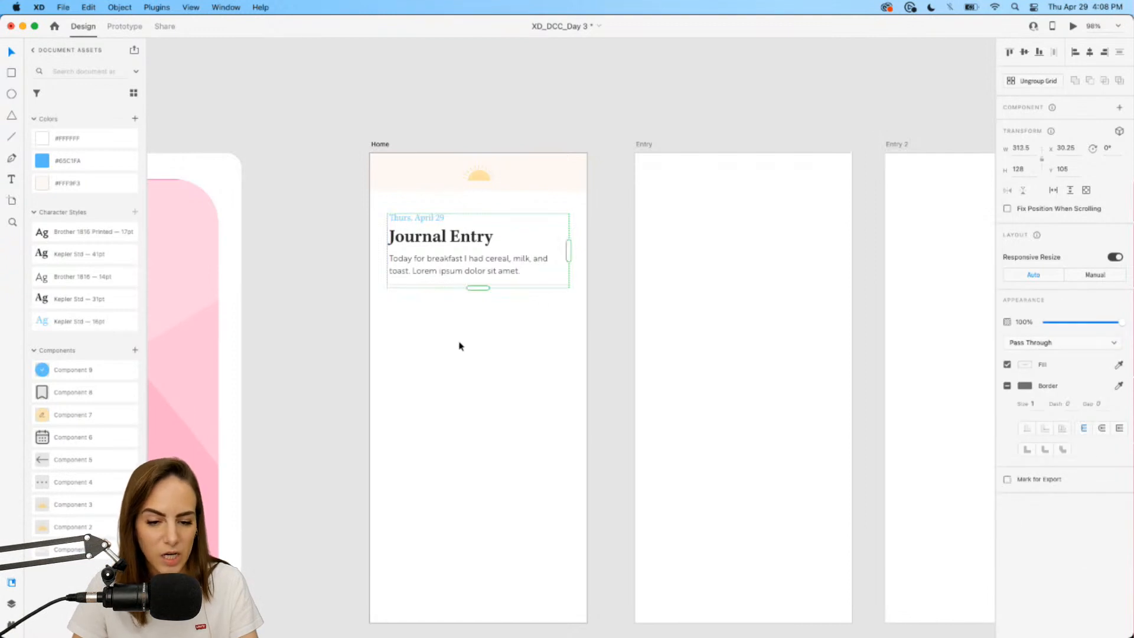
{"action": "scroll", "coordinate": [461, 346], "scroll_direction": "down", "scroll_amount": 3}
{"action": "left_click_drag", "start_coordinate": [480, 206], "coordinate": [471, 531]}
{"action": "scroll", "coordinate": [496, 551], "scroll_direction": "down", "scroll_amount": 3}
{"action": "left_click", "coordinate": [585, 498]}
{"action": "scroll", "coordinate": [585, 499], "scroll_direction": "up", "scroll_amount": 5}
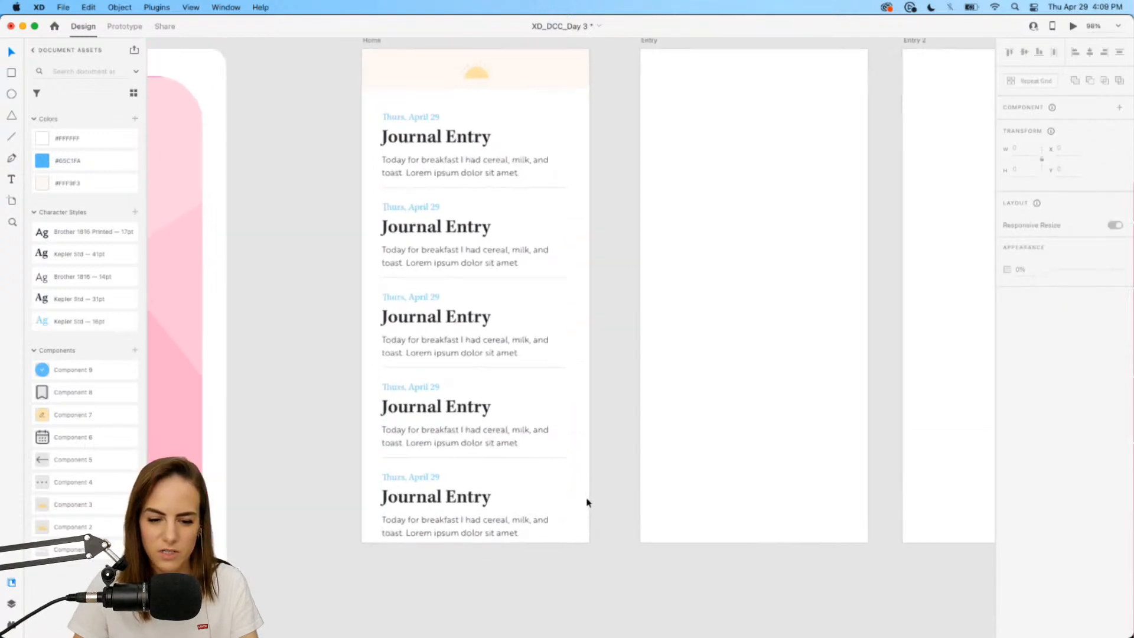
{"action": "scroll", "coordinate": [586, 502], "scroll_direction": "up", "scroll_amount": 2}
{"action": "left_click", "coordinate": [416, 162]}
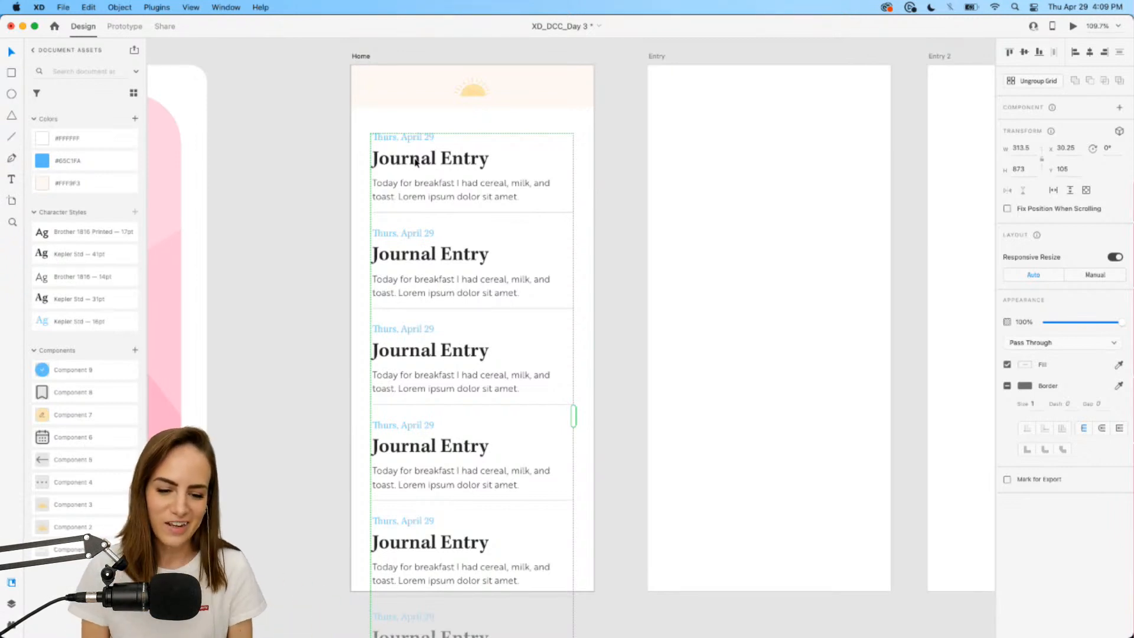
Draw a full-width rectangle across the bottom of the Home artboard.
{"action": "left_click", "coordinate": [278, 132]}
{"action": "left_click", "coordinate": [11, 73]}
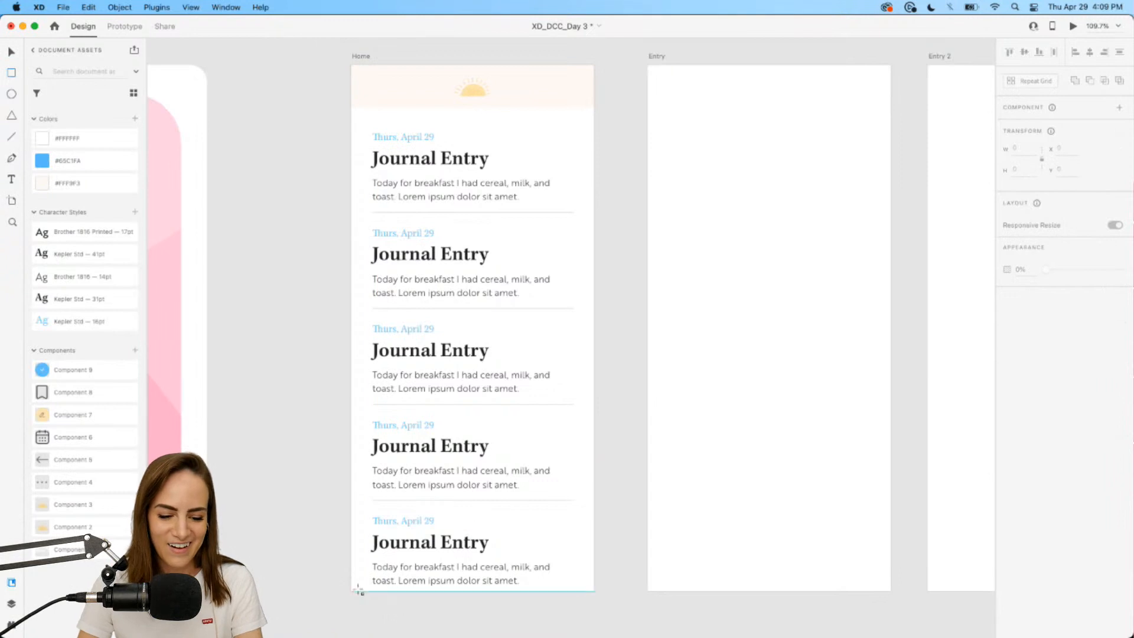
{"action": "mouse_move", "coordinate": [351, 592]}
{"action": "left_mouse_down"}
{"action": "mouse_move", "coordinate": [537, 520]}
{"action": "mouse_move", "coordinate": [594, 523]}
{"action": "left_mouse_up"}
{"action": "scroll", "coordinate": [523, 493], "scroll_direction": "down", "scroll_amount": 3}
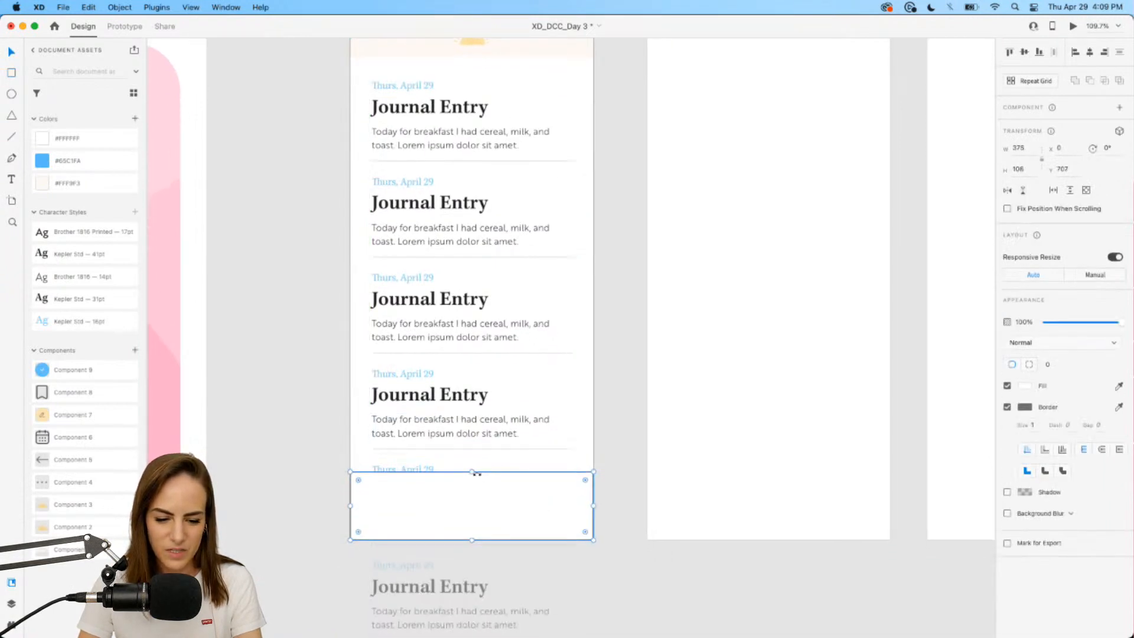
{"action": "left_click_drag", "start_coordinate": [472, 471], "coordinate": [472, 476]}
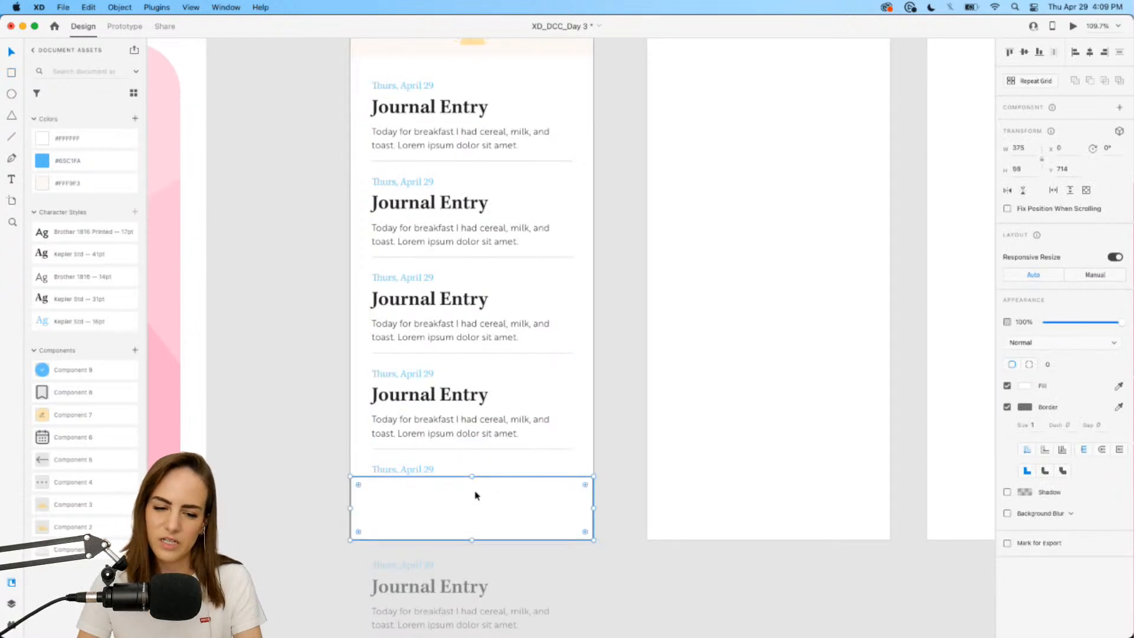
Remove the rectangle's border, add a lowered background blur, and extend it over the last date.
{"action": "left_click", "coordinate": [1008, 407]}
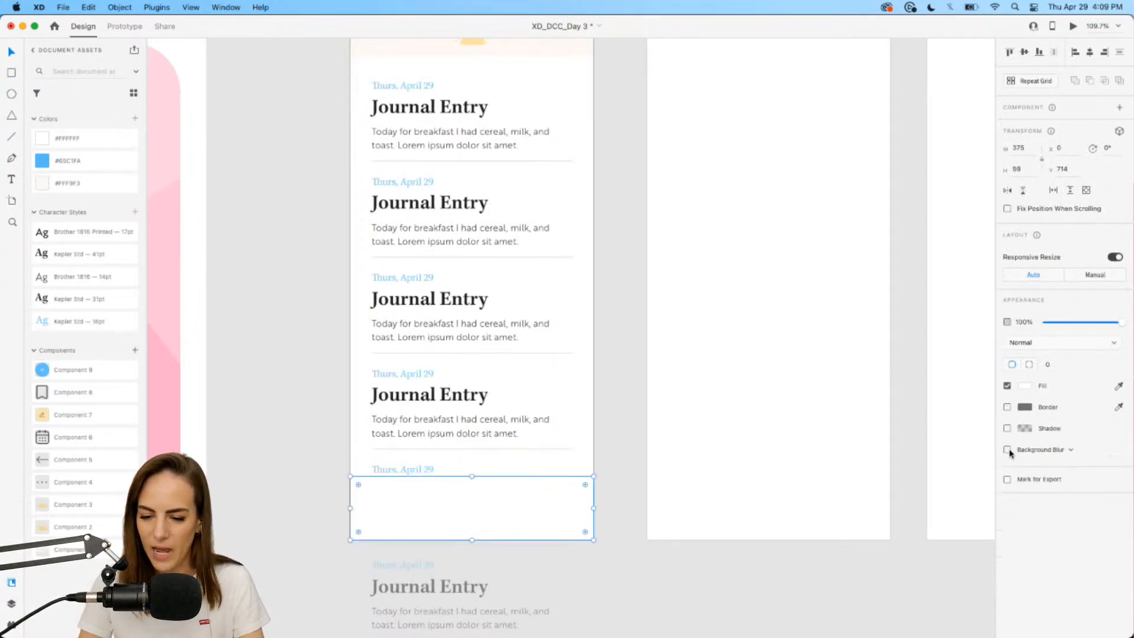
{"action": "left_click", "coordinate": [1007, 450]}
{"action": "left_click", "coordinate": [1085, 471]}
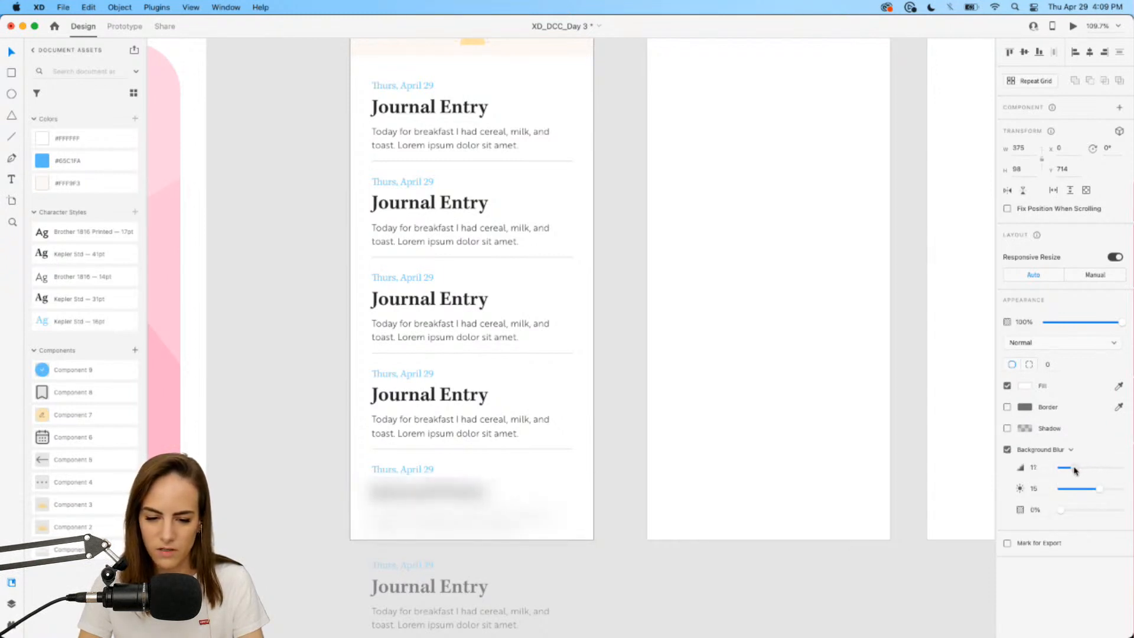
{"action": "left_click", "coordinate": [665, 584]}
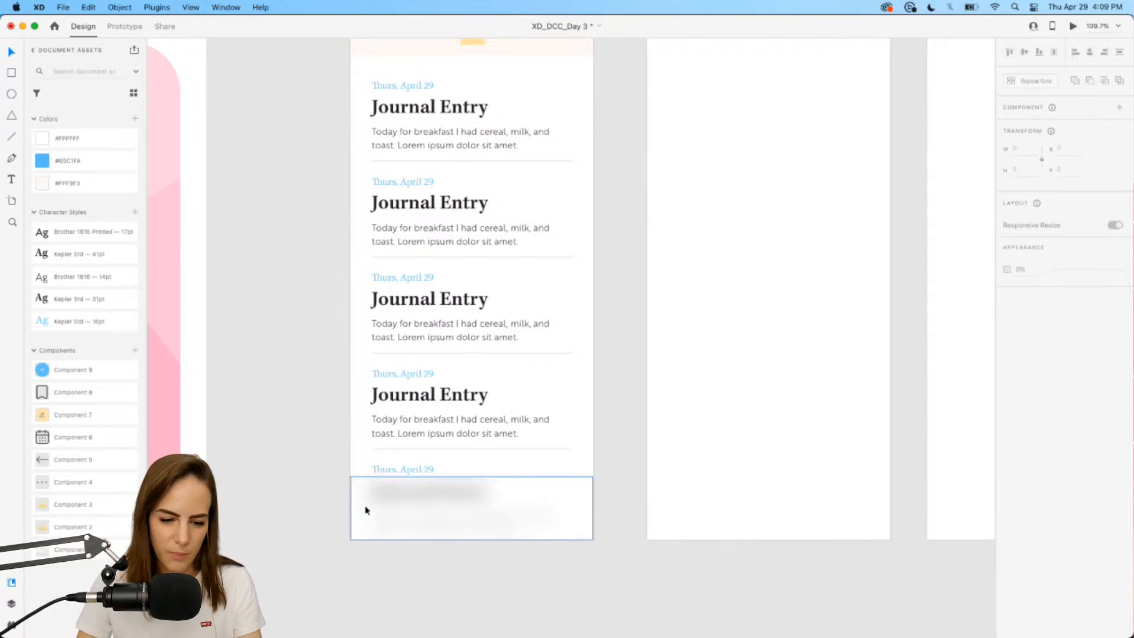
{"action": "left_click", "coordinate": [458, 486]}
{"action": "left_click_drag", "start_coordinate": [471, 477], "coordinate": [472, 463]}
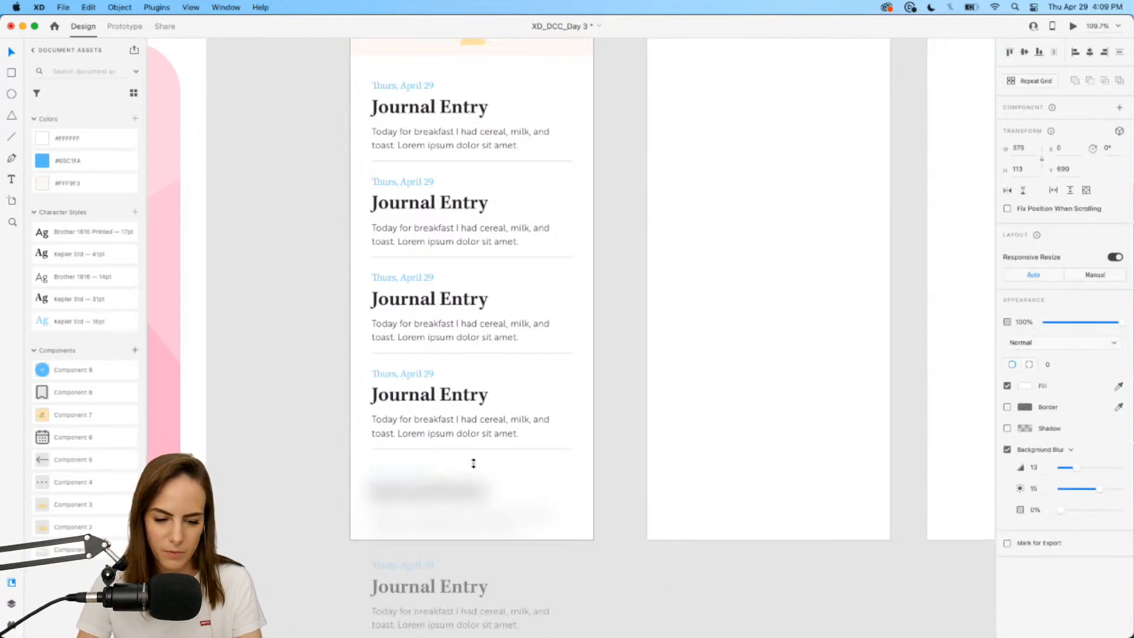
{"action": "left_click", "coordinate": [301, 463]}
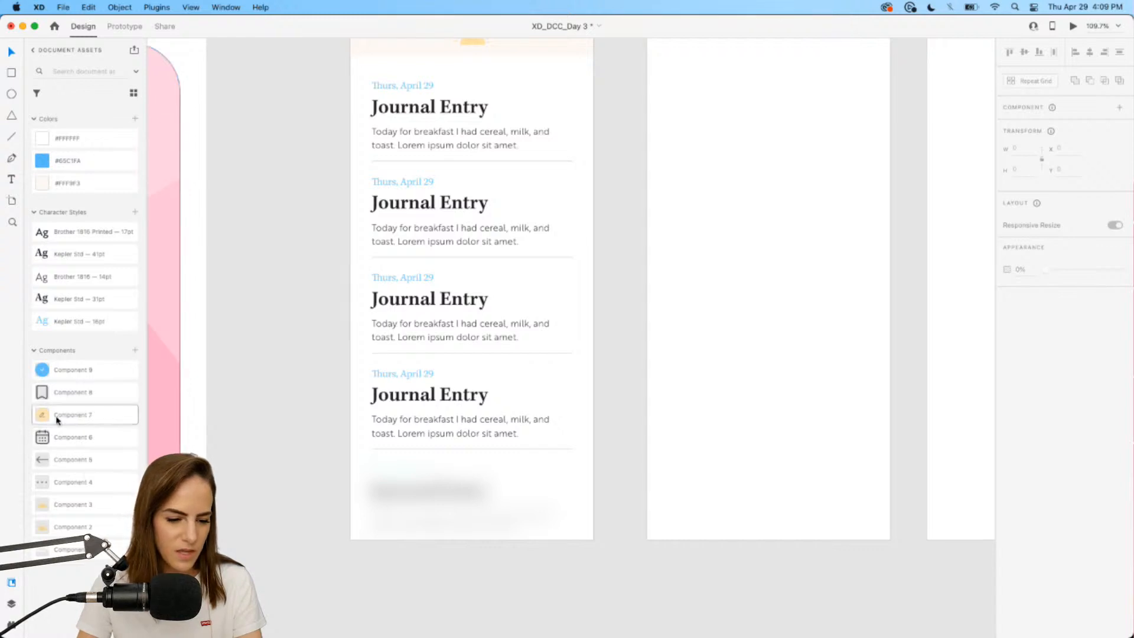
Place the yellow pencil button and the bookmark icon onto the blurred bottom bar.
{"action": "left_click_drag", "start_coordinate": [59, 420], "coordinate": [478, 498]}
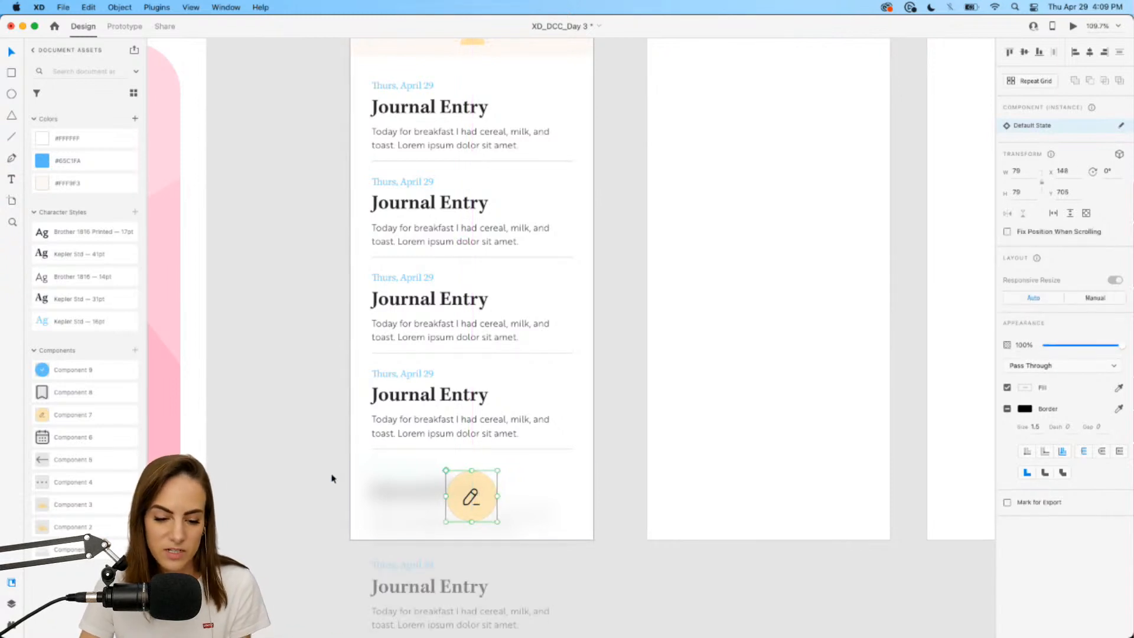
{"action": "left_click", "coordinate": [286, 463]}
{"action": "mouse_move", "coordinate": [59, 395]}
{"action": "left_mouse_down"}
{"action": "mouse_move", "coordinate": [289, 403]}
{"action": "mouse_move", "coordinate": [538, 505]}
{"action": "left_mouse_up"}
{"action": "left_click", "coordinate": [287, 453]}
{"action": "left_click", "coordinate": [293, 413]}
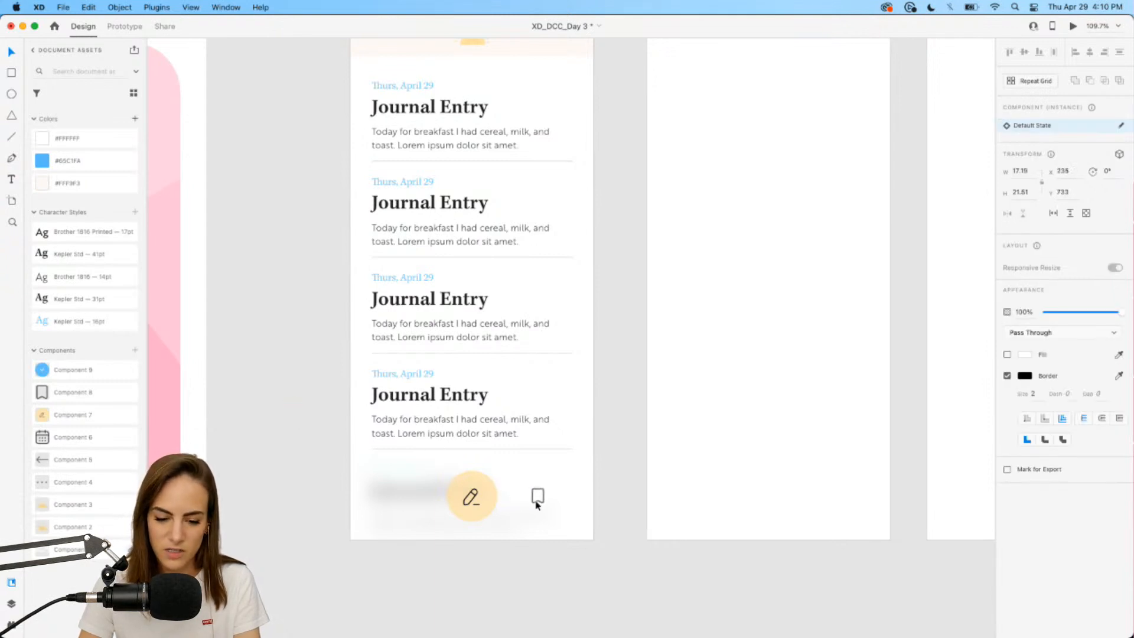
{"action": "left_click", "coordinate": [312, 484]}
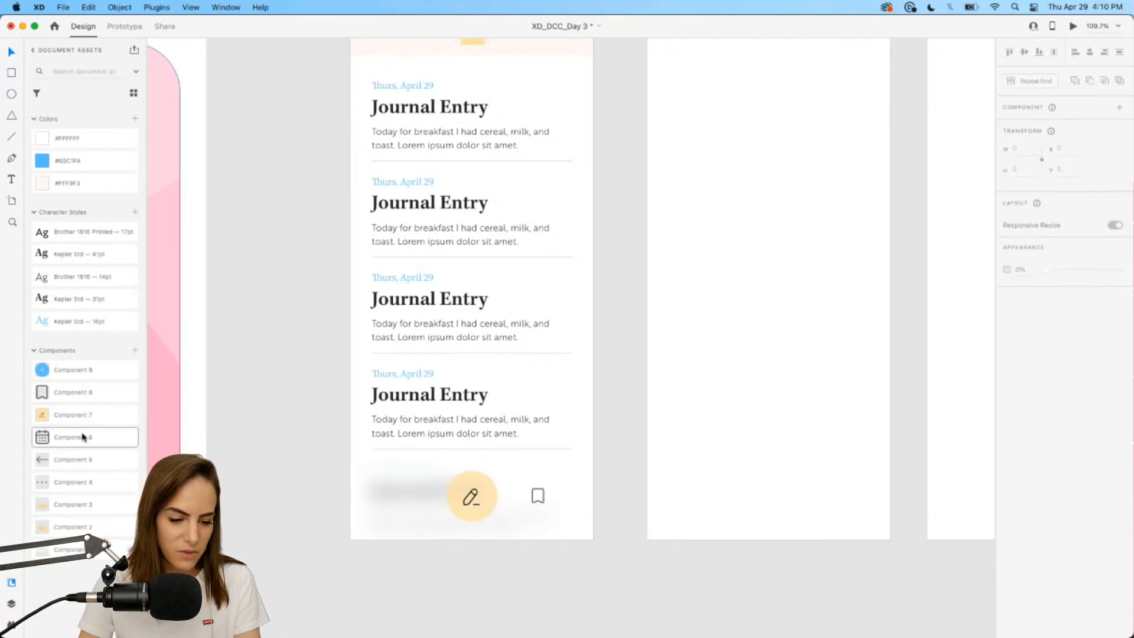
Place the calendar icon in the bottom bar and nudge it up.
{"action": "left_click_drag", "start_coordinate": [83, 437], "coordinate": [409, 496]}
{"action": "scroll", "coordinate": [392, 461], "scroll_direction": "up", "scroll_amount": 5}
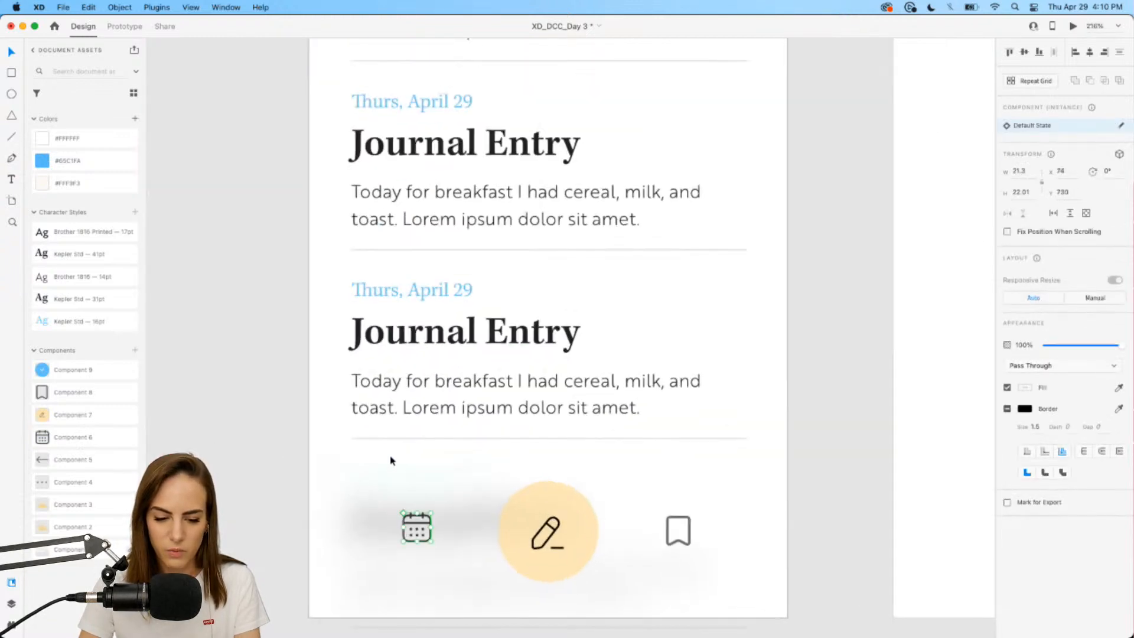
{"action": "scroll", "coordinate": [380, 441], "scroll_direction": "up", "scroll_amount": 4}
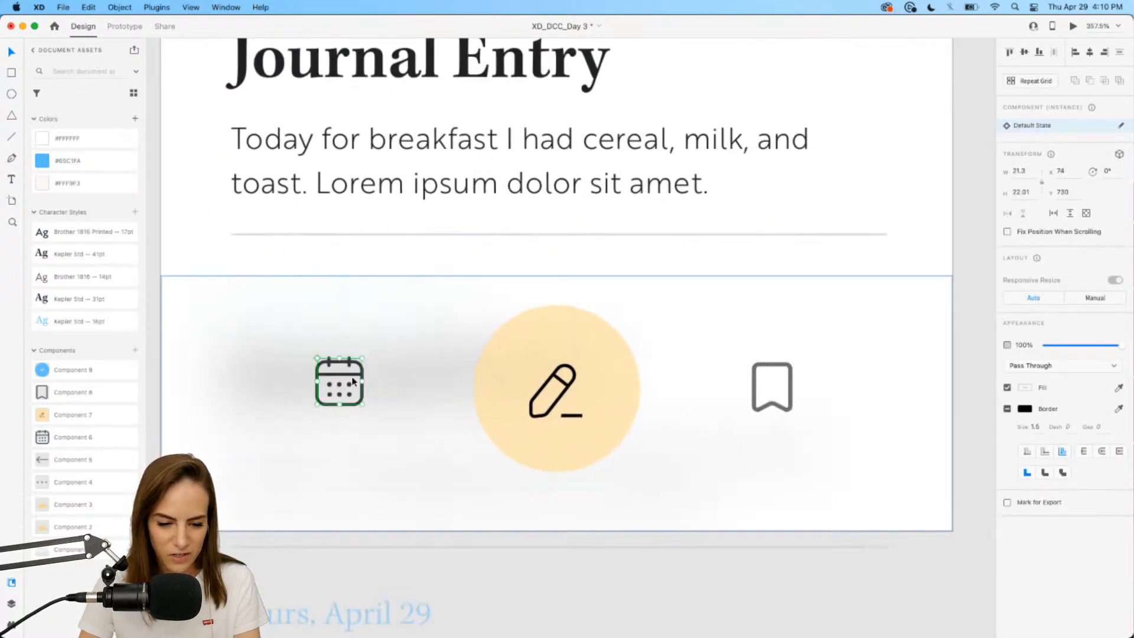
{"action": "left_click_drag", "start_coordinate": [369, 410], "coordinate": [340, 383]}
{"action": "key", "text": "super+z"}
{"action": "key", "text": "super+z"}
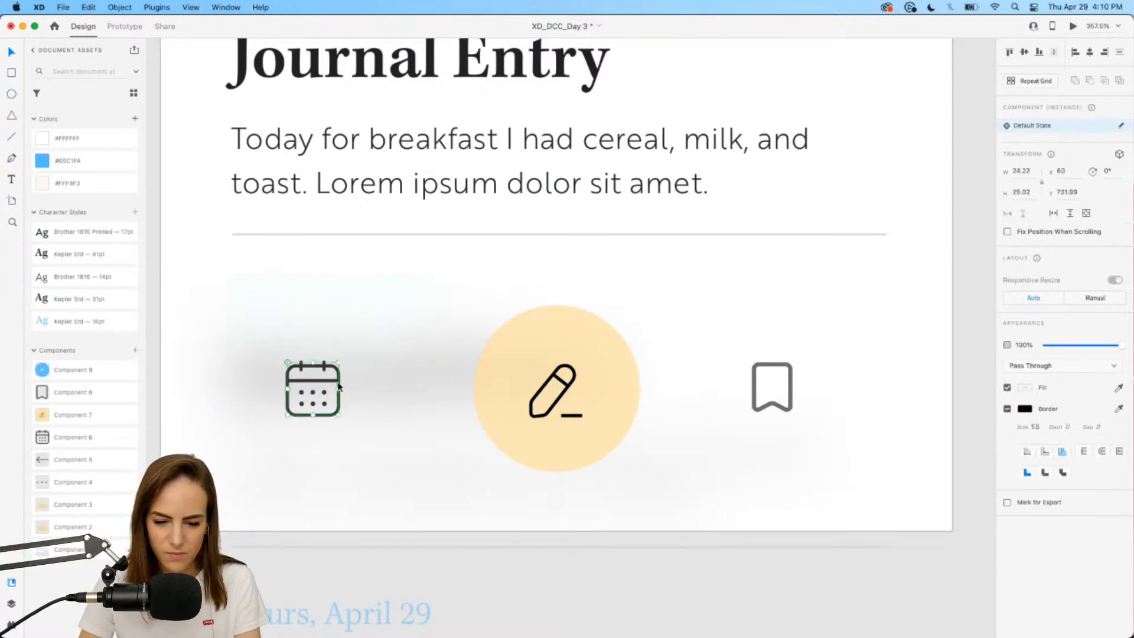
Restore the bookmark icon to full opacity, shrink it slightly and shift it right.
{"action": "double_click", "coordinate": [778, 371]}
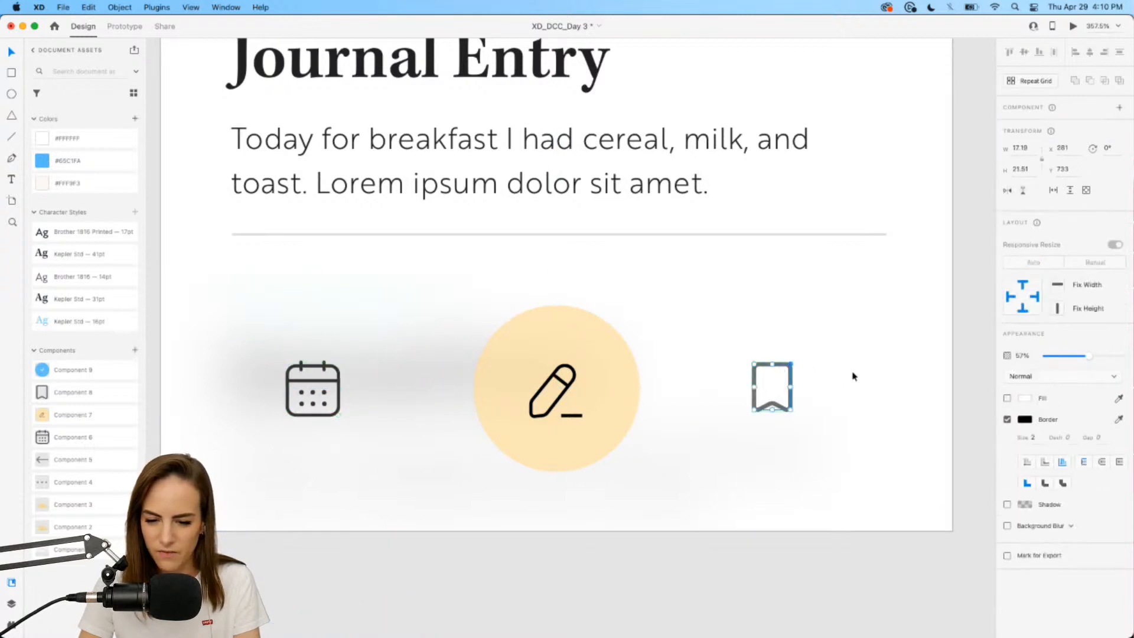
{"action": "left_click", "coordinate": [1092, 357]}
{"action": "left_click_drag", "start_coordinate": [1091, 357], "coordinate": [1127, 357]}
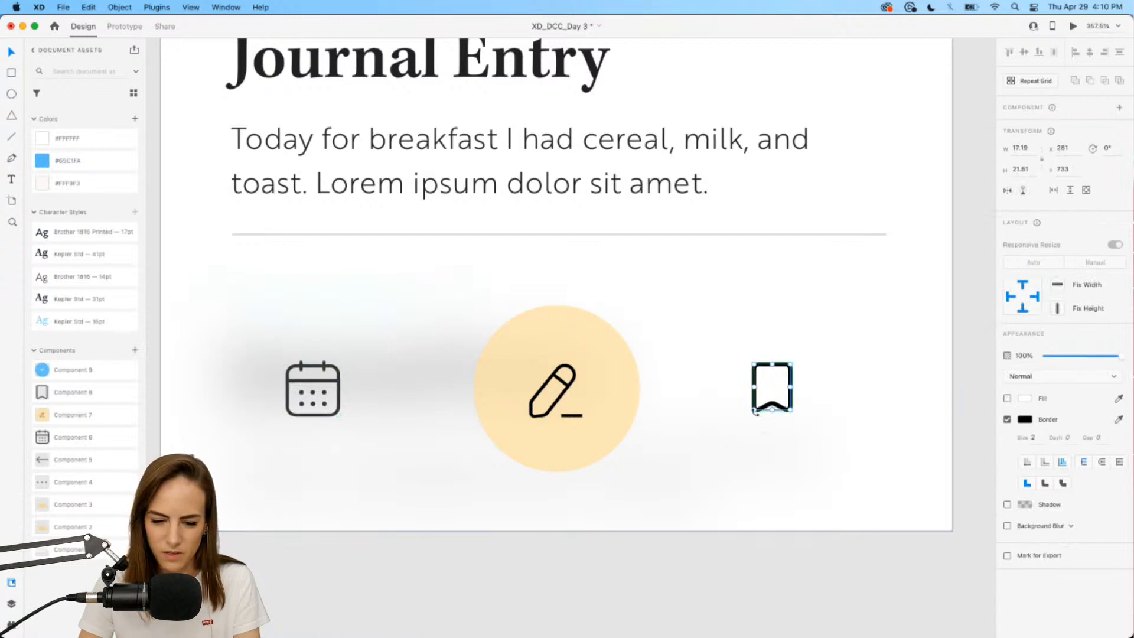
{"action": "left_click_drag", "start_coordinate": [755, 410], "coordinate": [757, 406]}
{"action": "left_click_drag", "start_coordinate": [777, 405], "coordinate": [792, 405]}
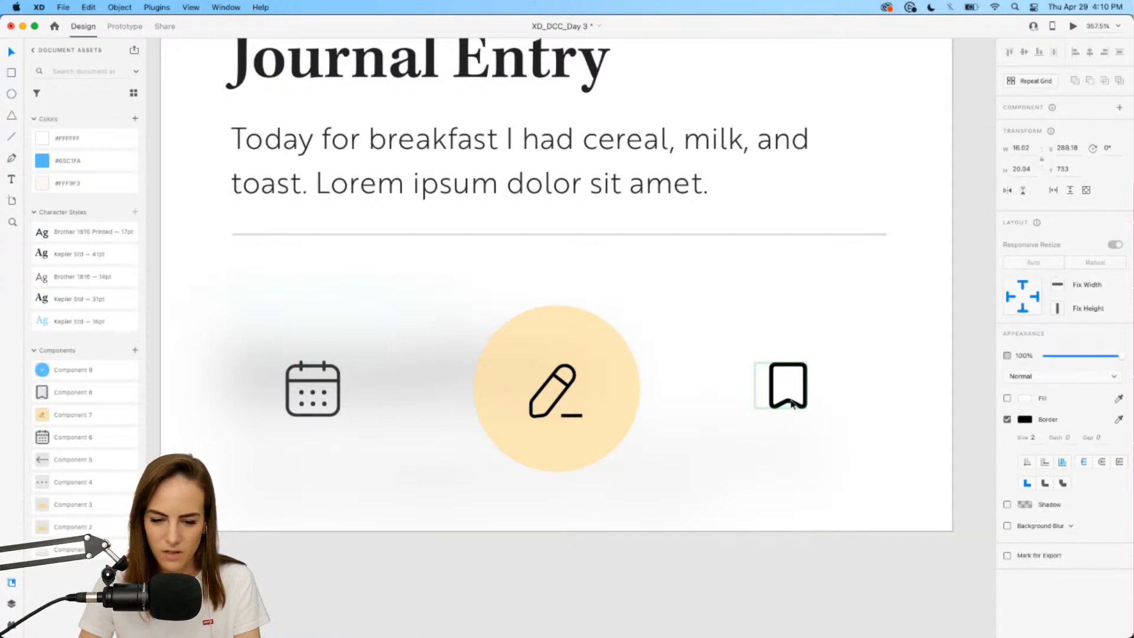
{"action": "left_click", "coordinate": [850, 409]}
{"action": "left_click", "coordinate": [312, 386]}
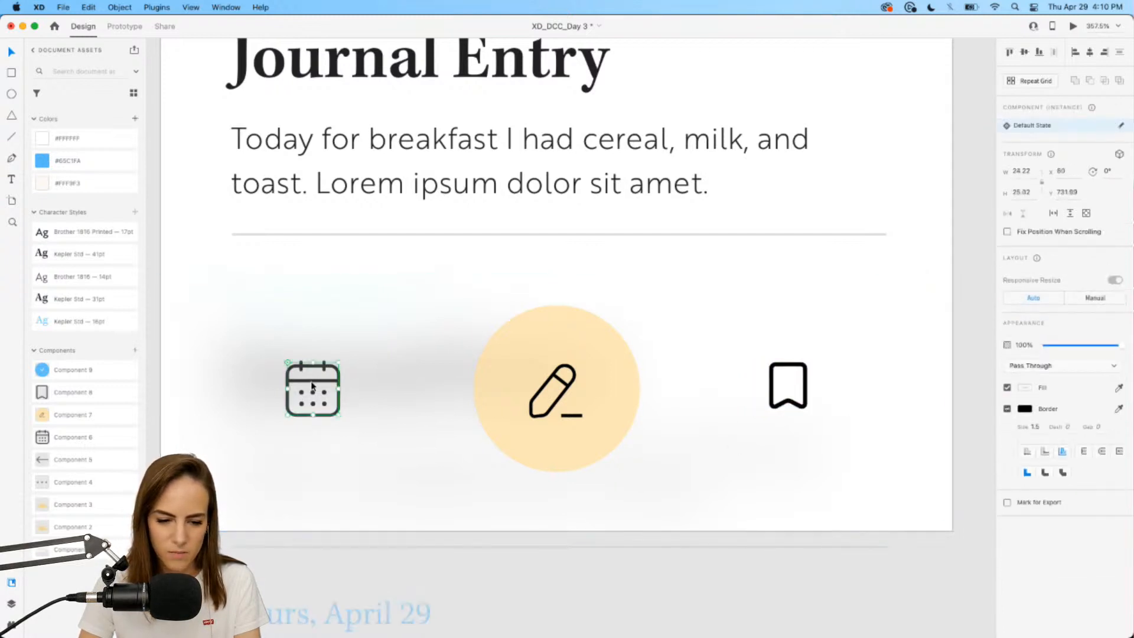
{"action": "double_click", "coordinate": [311, 386]}
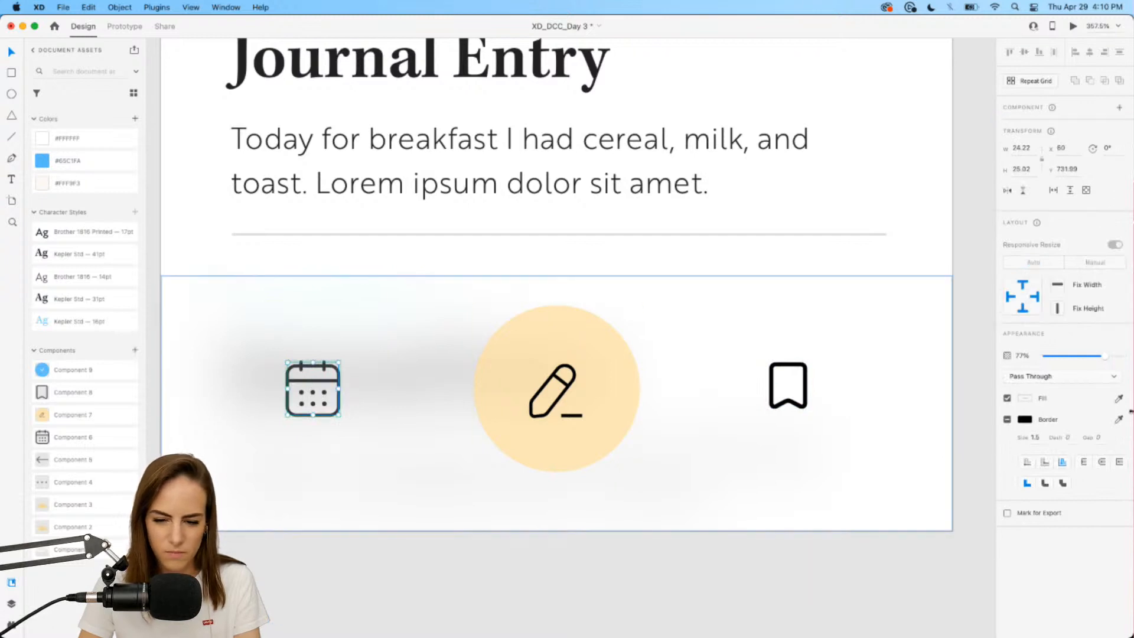
{"action": "left_click", "coordinate": [909, 554]}
Group the bookmark, pencil, calendar and bar background with Cmd+G.
{"action": "scroll", "coordinate": [909, 554], "scroll_direction": "down", "scroll_amount": 5}
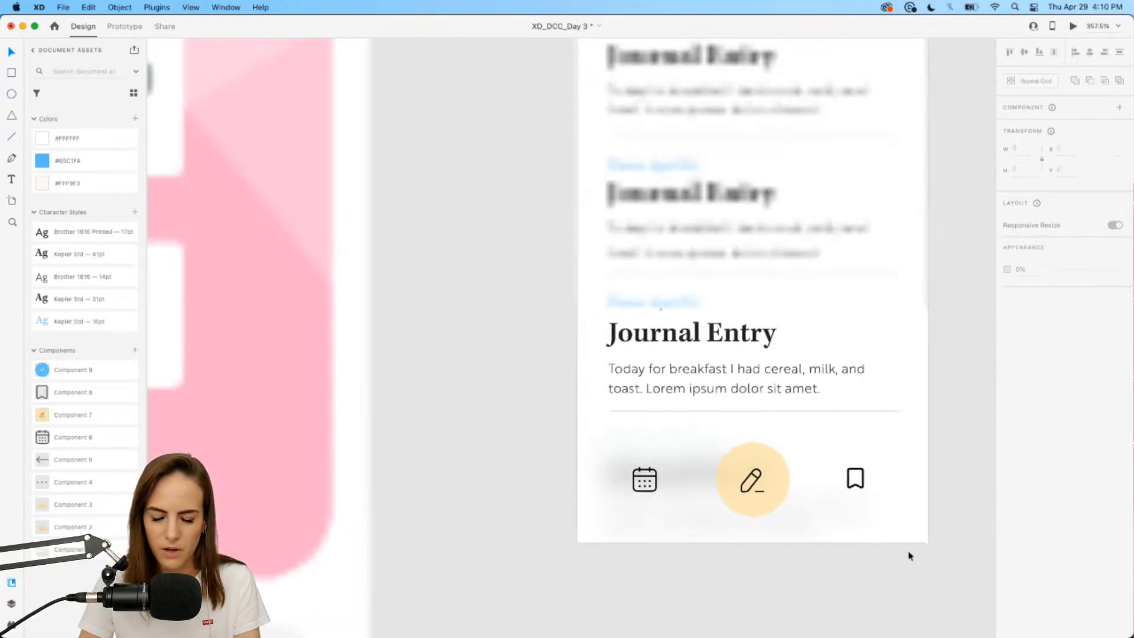
{"action": "scroll", "coordinate": [909, 555], "scroll_direction": "right", "scroll_amount": 5}
{"action": "left_click", "coordinate": [871, 500]}
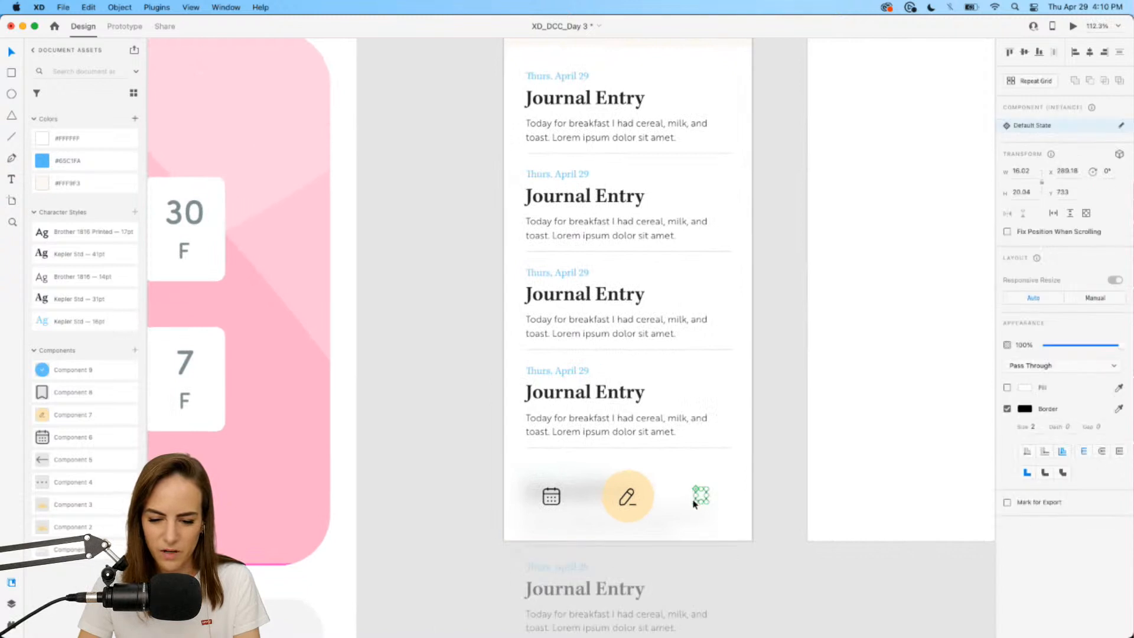
{"action": "left_click", "coordinate": [614, 503], "text": "shift"}
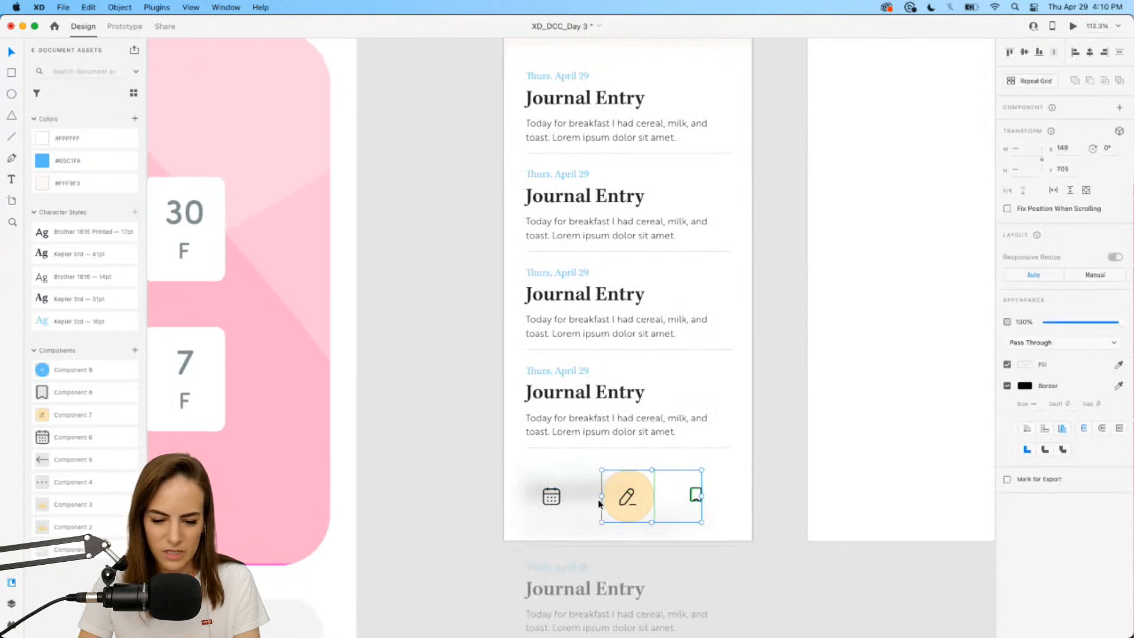
{"action": "left_click", "coordinate": [558, 503], "text": "shift"}
{"action": "left_click", "coordinate": [589, 467], "text": "shift"}
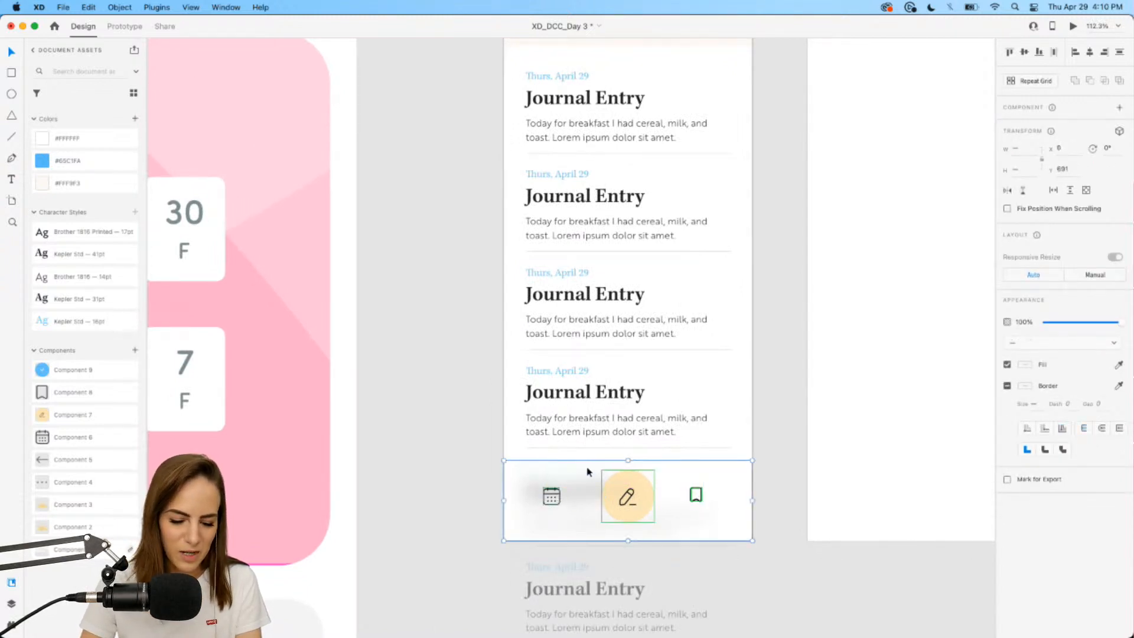
{"action": "key", "text": "super+g"}
{"action": "left_click", "coordinate": [456, 471]}
Check the grouped bottom bar by selecting the calendar icon inside it.
{"action": "scroll", "coordinate": [455, 470], "scroll_direction": "down", "scroll_amount": 5}
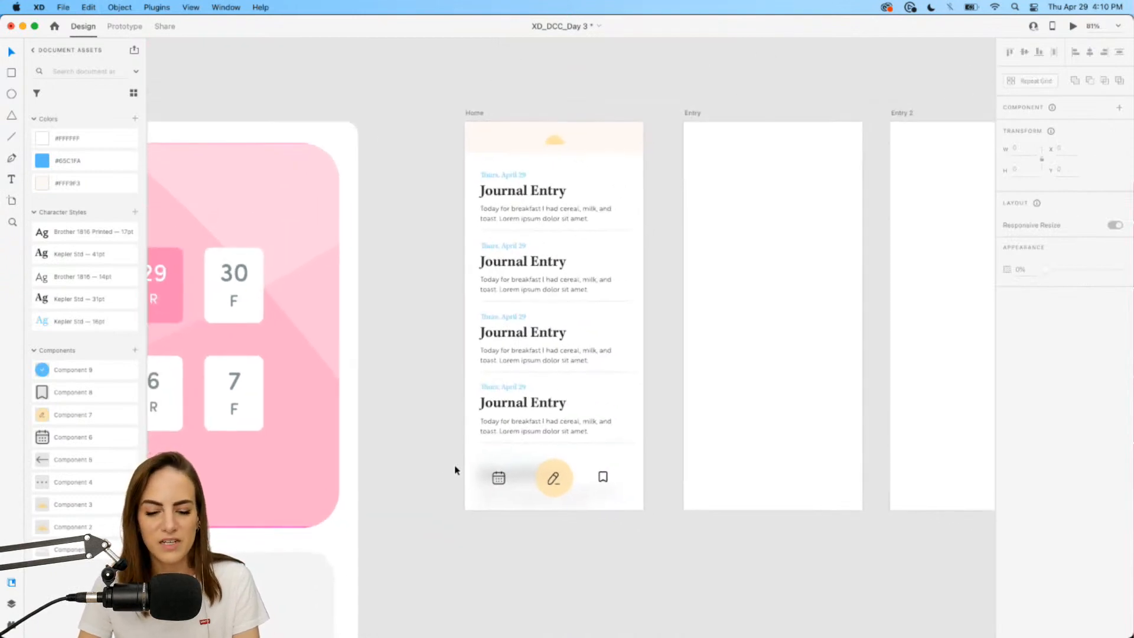
{"action": "scroll", "coordinate": [471, 483], "scroll_direction": "up", "scroll_amount": 10}
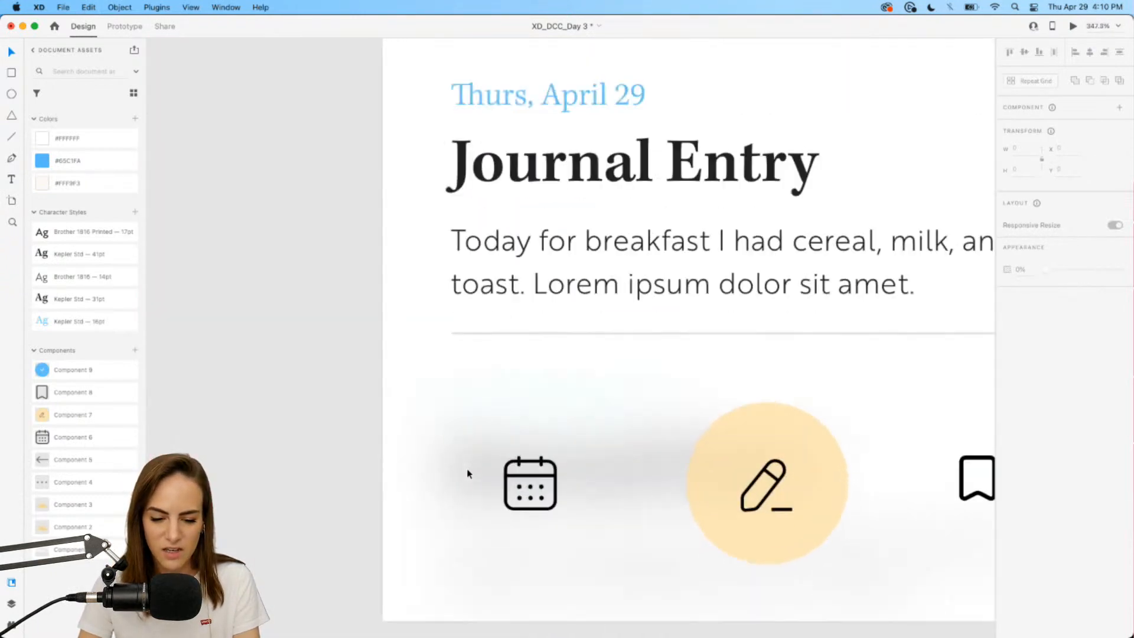
{"action": "left_click", "coordinate": [510, 509]}
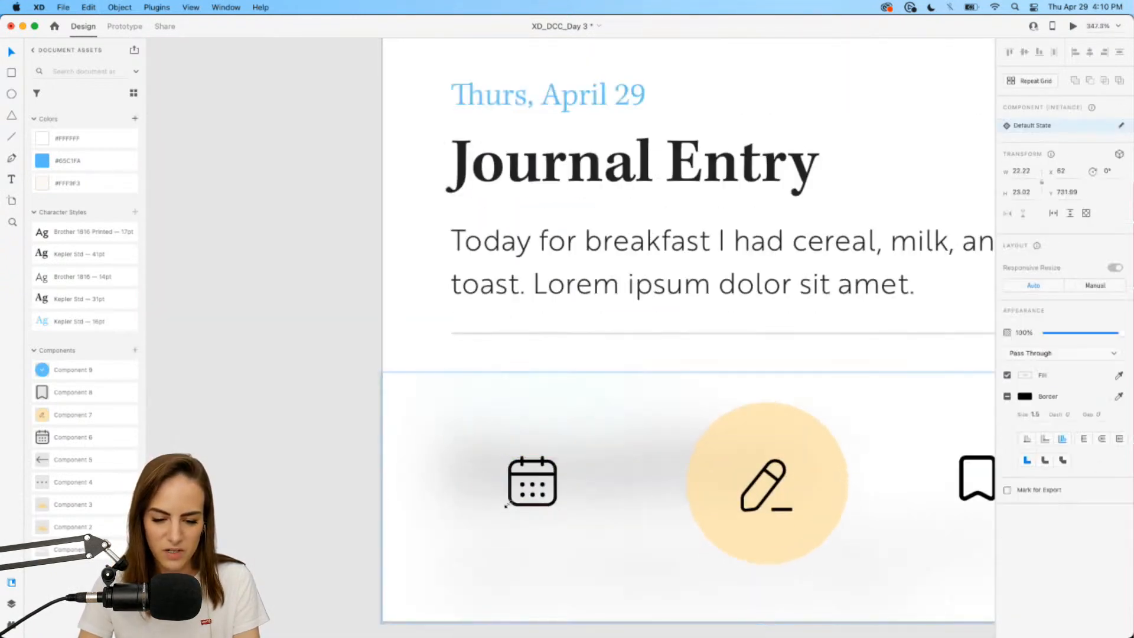
{"action": "double_click", "coordinate": [510, 509]}
{"action": "scroll", "coordinate": [510, 509], "scroll_direction": "down", "scroll_amount": 5}
{"action": "left_click", "coordinate": [408, 487]}
{"action": "scroll", "coordinate": [407, 486], "scroll_direction": "down", "scroll_amount": 5}
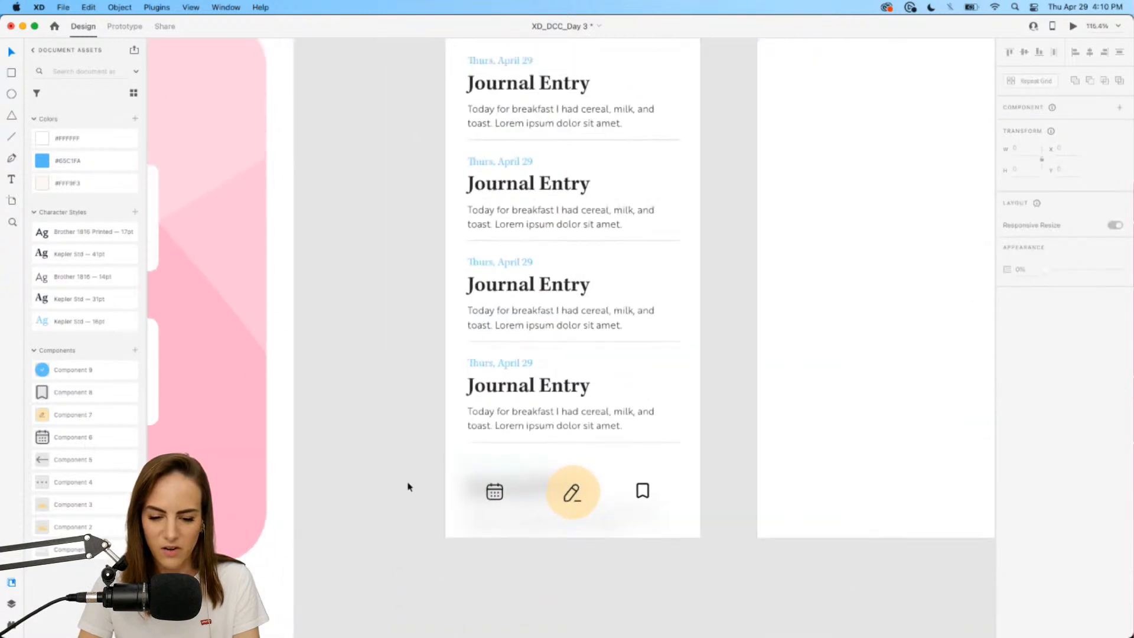
{"action": "scroll", "coordinate": [407, 486], "scroll_direction": "down", "scroll_amount": 3}
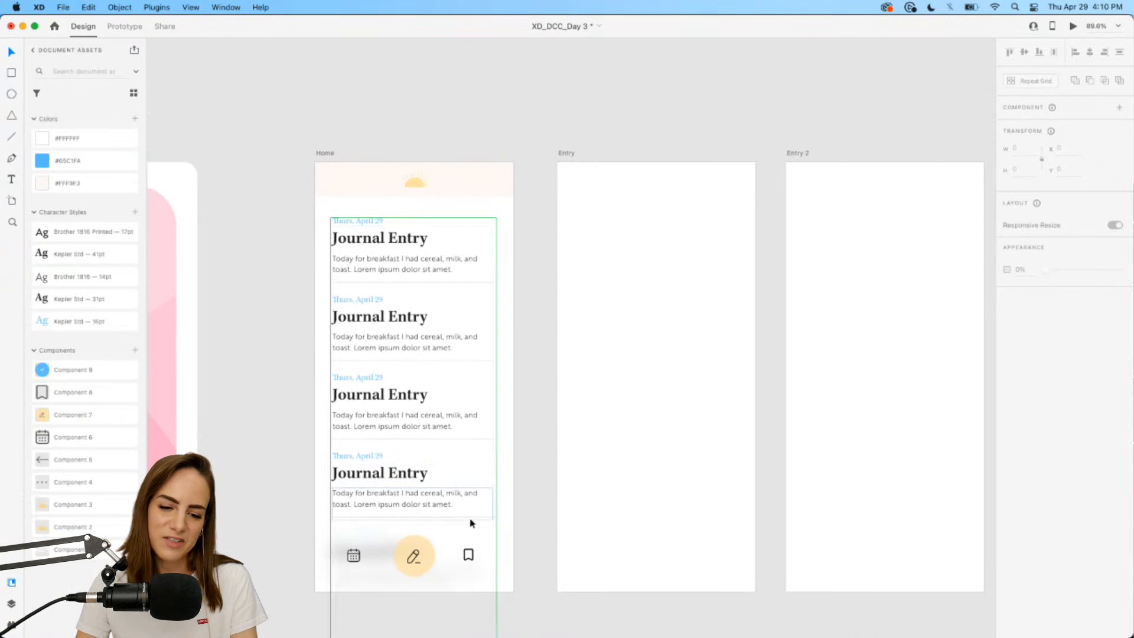
Place the three-dots menu component in the Home artboard's header.
{"action": "left_click_drag", "start_coordinate": [71, 482], "coordinate": [489, 176]}
{"action": "left_click", "coordinate": [271, 279]}
{"action": "left_click", "coordinate": [507, 136]}
{"action": "scroll", "coordinate": [508, 135], "scroll_direction": "down", "scroll_amount": 1}
{"action": "scroll", "coordinate": [507, 136], "scroll_direction": "right", "scroll_amount": 2}
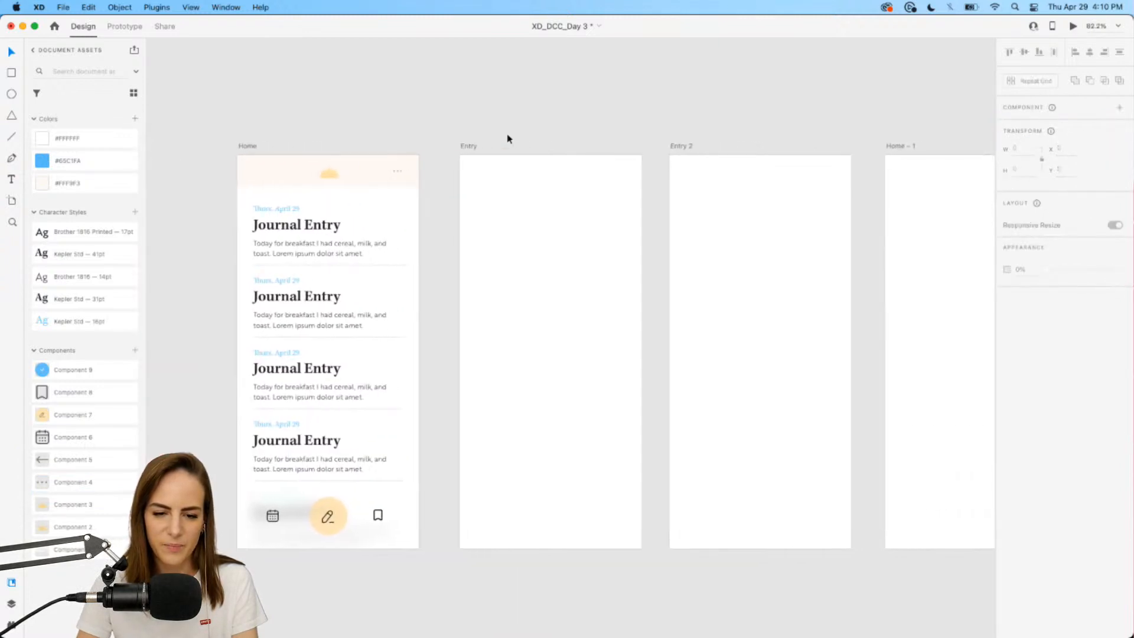
{"action": "scroll", "coordinate": [508, 139], "scroll_direction": "right", "scroll_amount": 1}
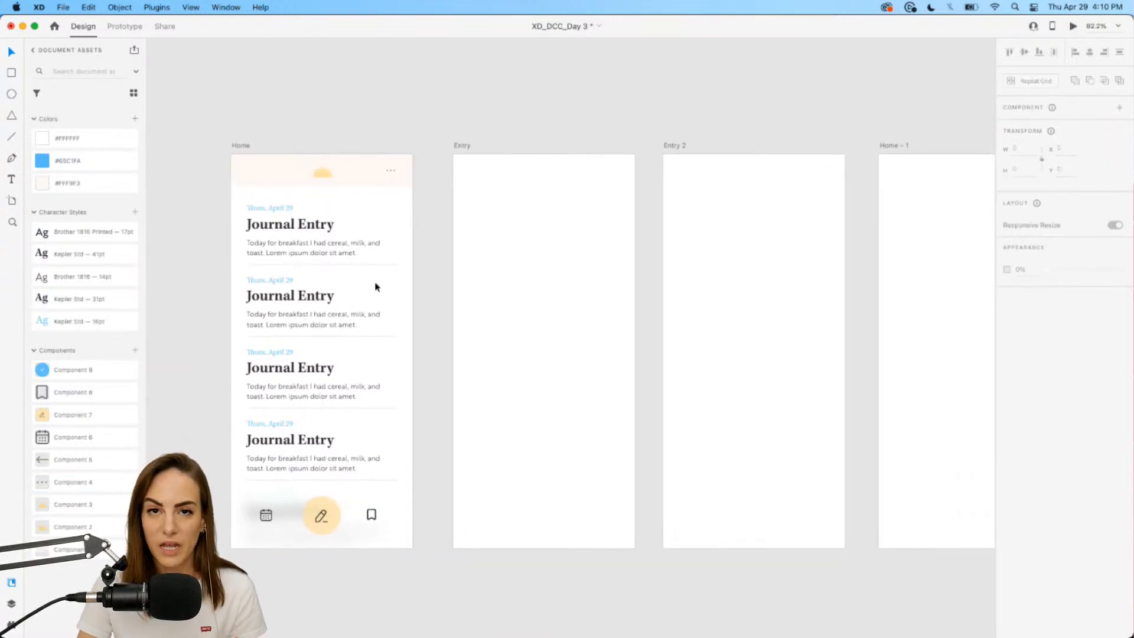
Link the pencil button on tap to the Entry artboard with Transition and no animation.
{"action": "double_click", "coordinate": [325, 513]}
{"action": "left_click", "coordinate": [125, 26]}
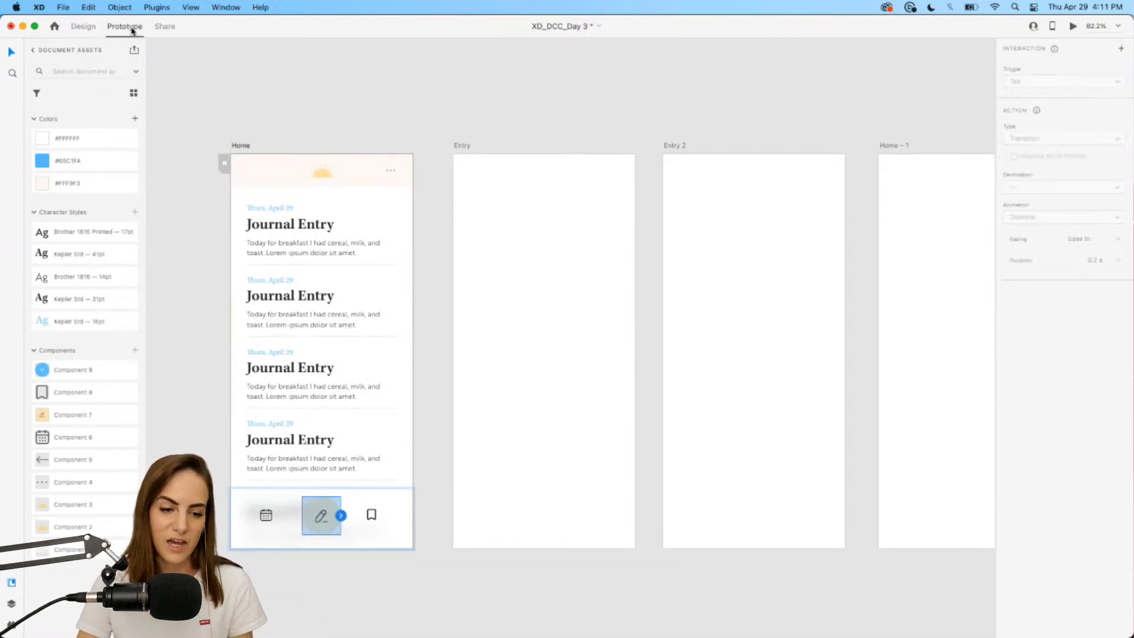
{"action": "mouse_move", "coordinate": [341, 517]}
{"action": "left_mouse_down"}
{"action": "mouse_move", "coordinate": [373, 515]}
{"action": "mouse_move", "coordinate": [459, 335]}
{"action": "left_mouse_up"}
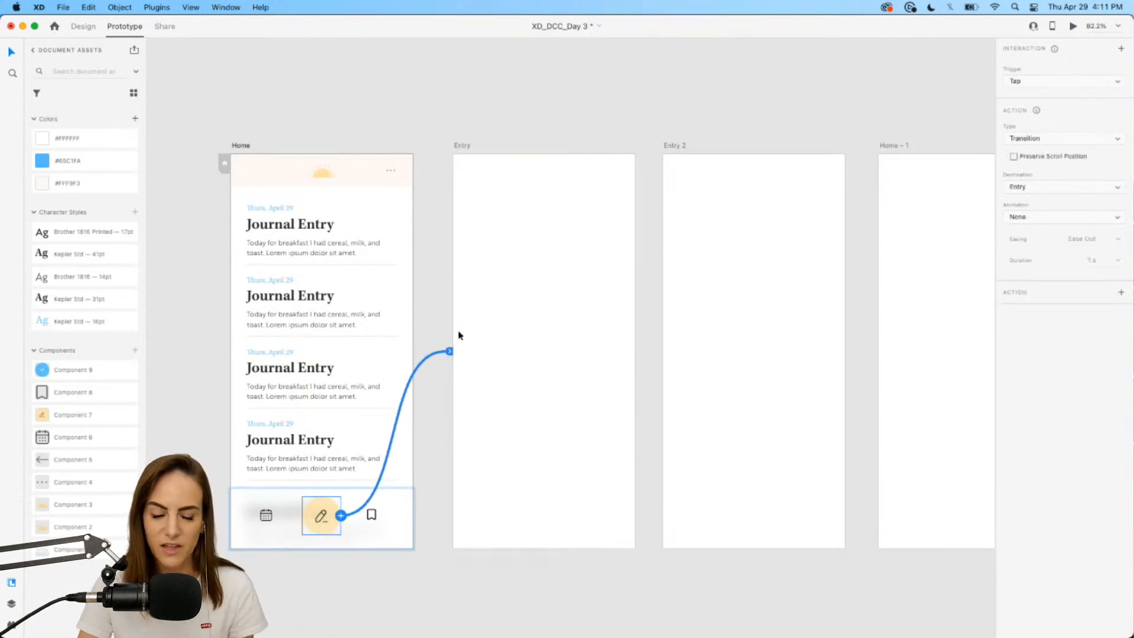
{"action": "scroll", "coordinate": [467, 336], "scroll_direction": "up", "scroll_amount": 3}
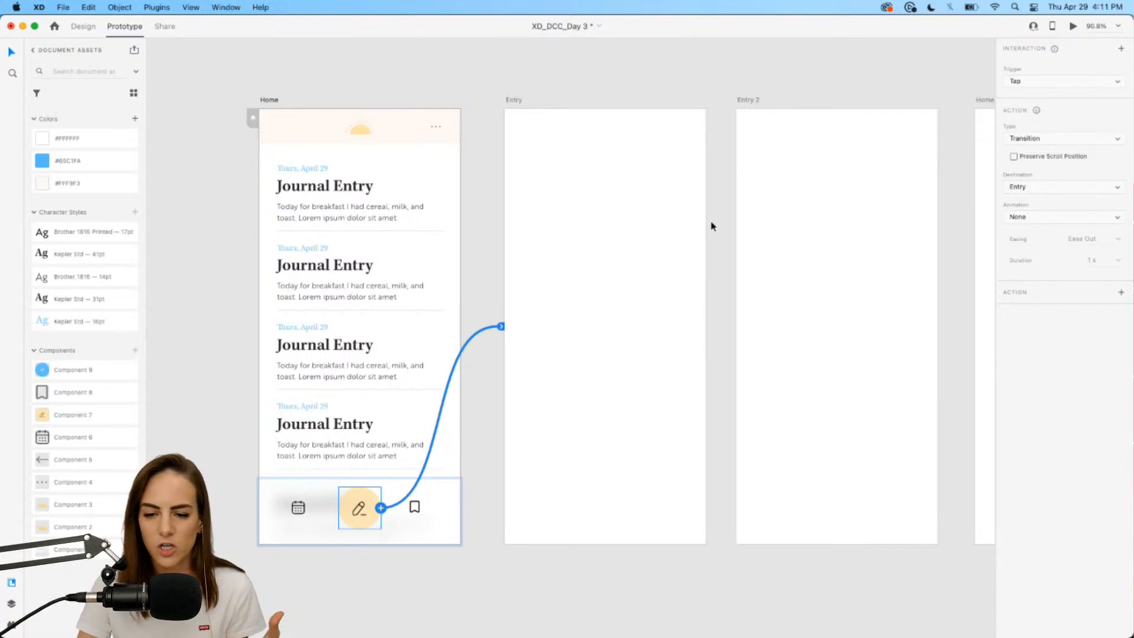
{"action": "left_click", "coordinate": [1070, 141]}
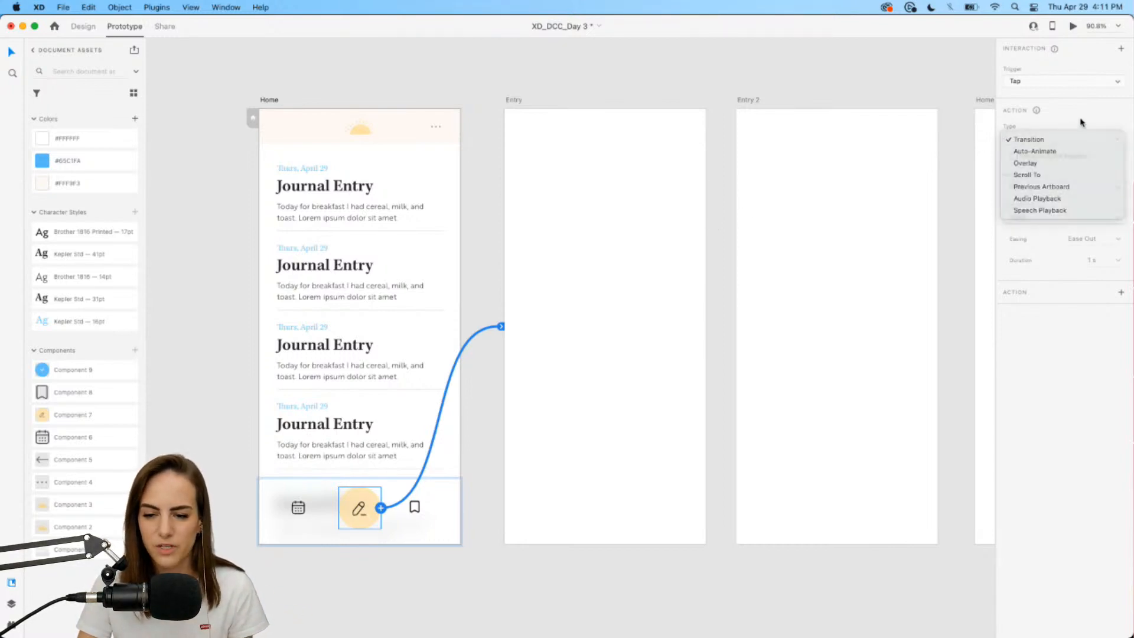
{"action": "left_click", "coordinate": [1081, 121]}
{"action": "left_click", "coordinate": [1030, 219]}
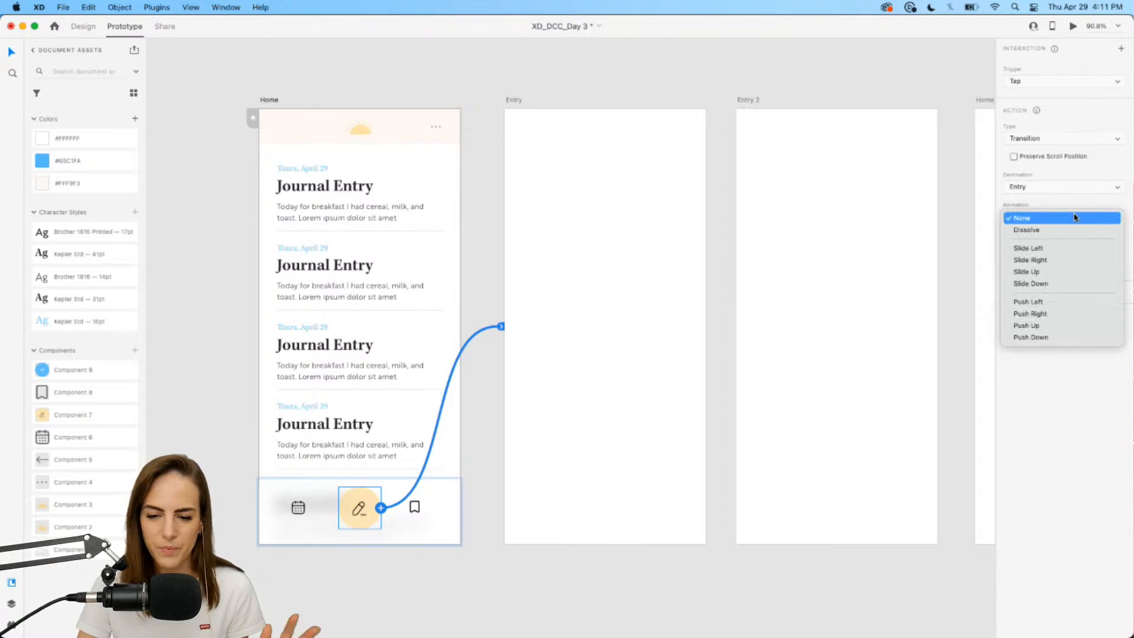
{"action": "left_click", "coordinate": [1101, 203]}
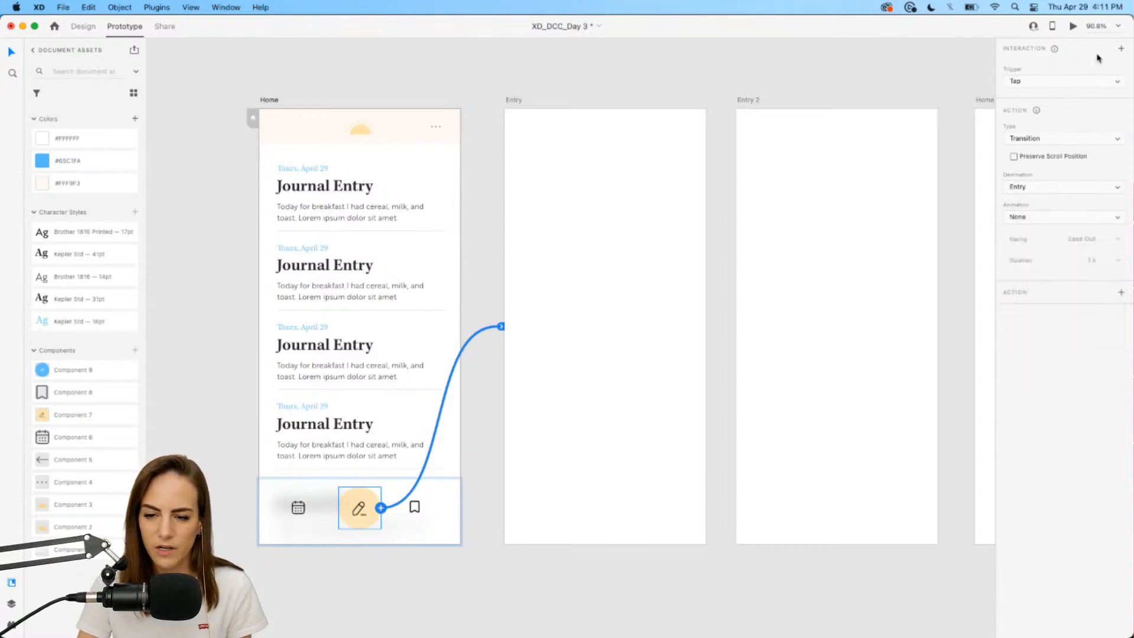
Preview the prototype, tap the pencil button to test the link, and return to Design.
{"action": "left_click", "coordinate": [1074, 27]}
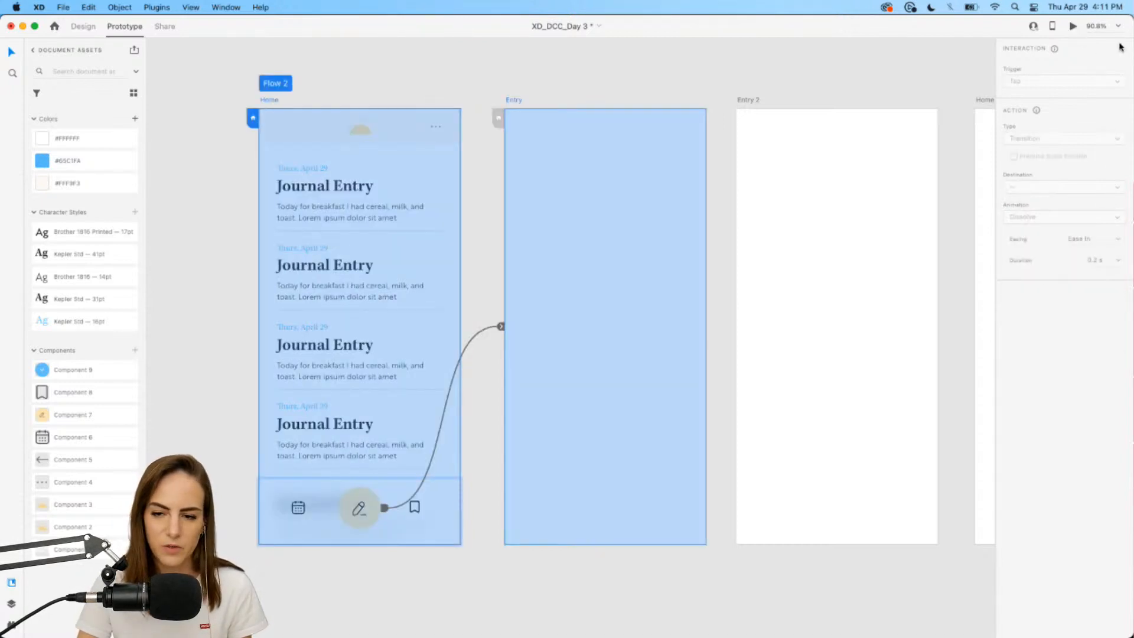
{"action": "left_click", "coordinate": [708, 524]}
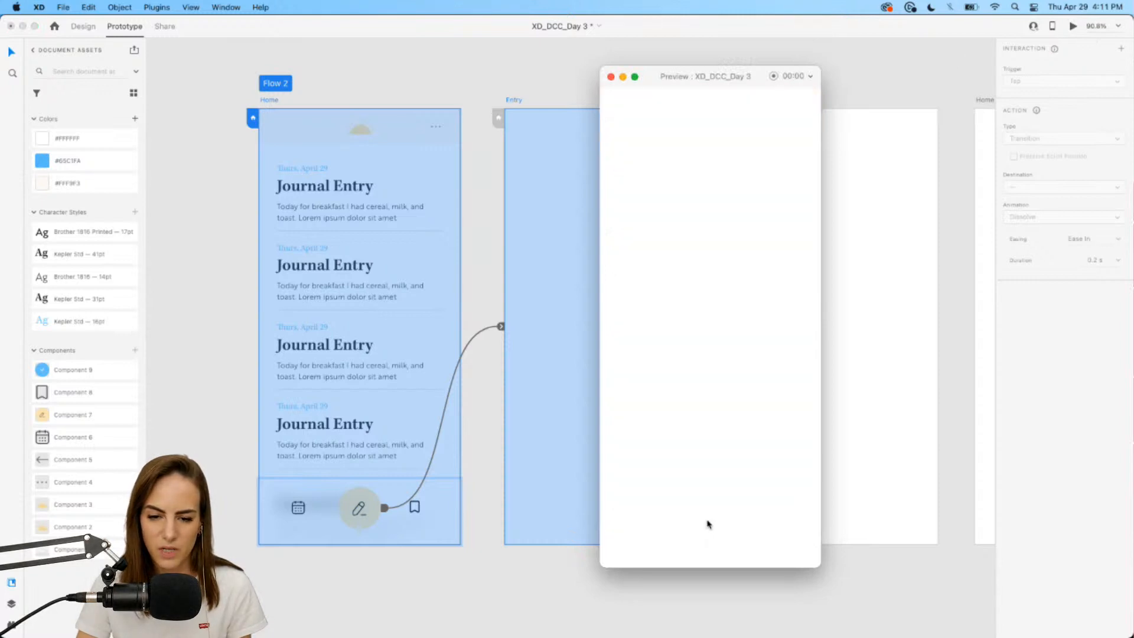
{"action": "left_click", "coordinate": [611, 76]}
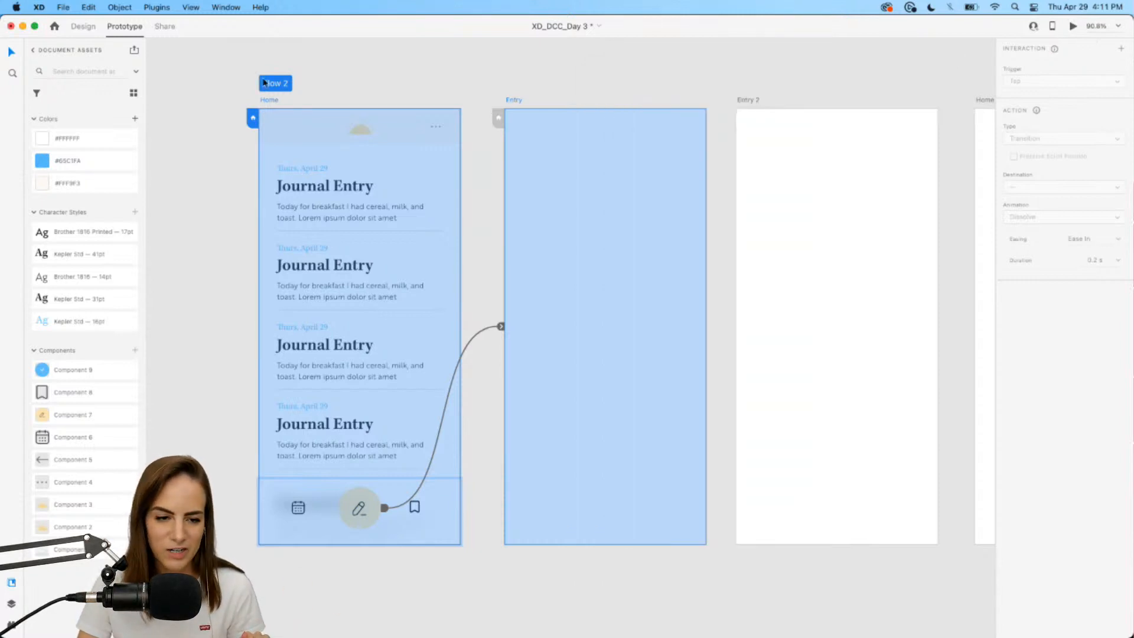
{"action": "left_click", "coordinate": [88, 27]}
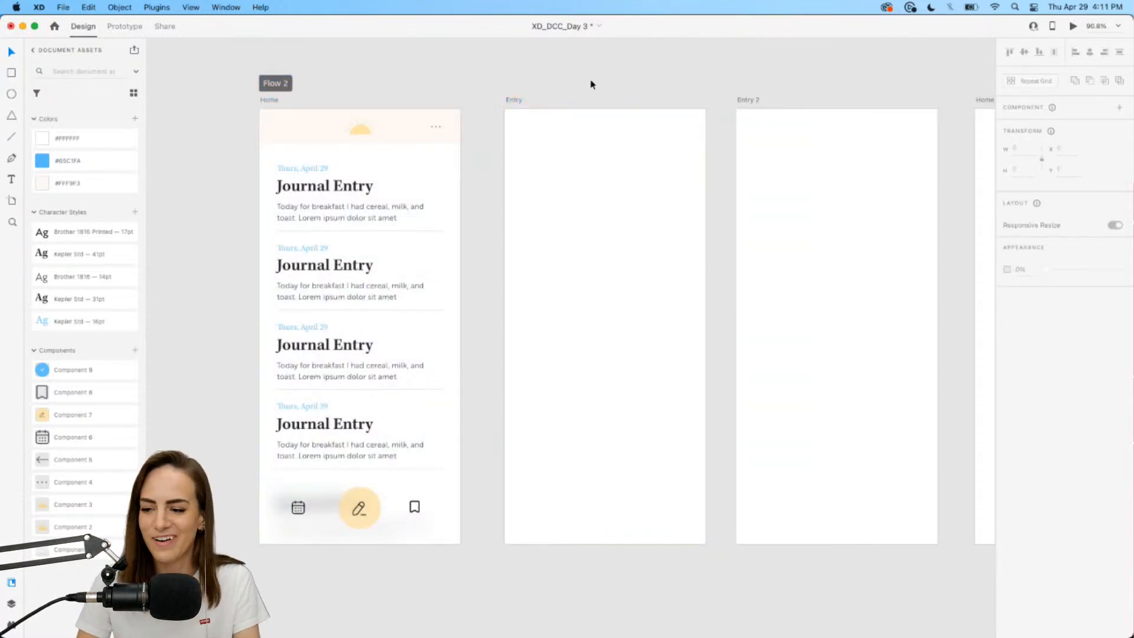
Draw a borderless #FFF9F3 peach header rectangle across the top of the Entry artboard.
{"action": "scroll", "coordinate": [591, 84], "scroll_direction": "up", "scroll_amount": 3}
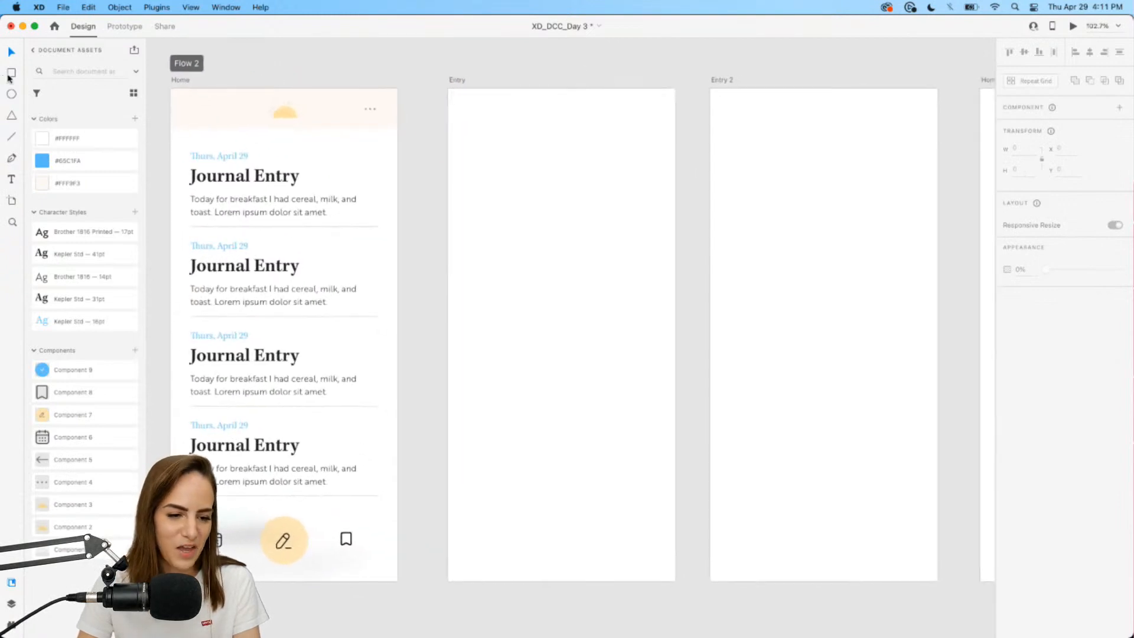
{"action": "left_click_drag", "start_coordinate": [448, 89], "coordinate": [676, 164]}
{"action": "left_click", "coordinate": [84, 184]}
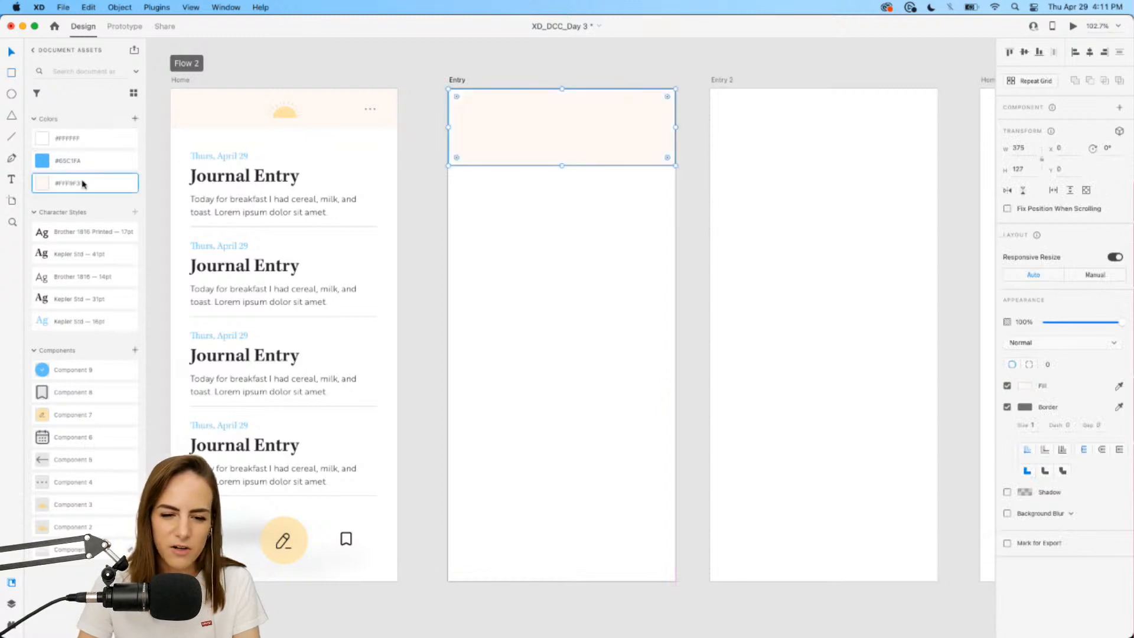
{"action": "left_click", "coordinate": [1008, 407]}
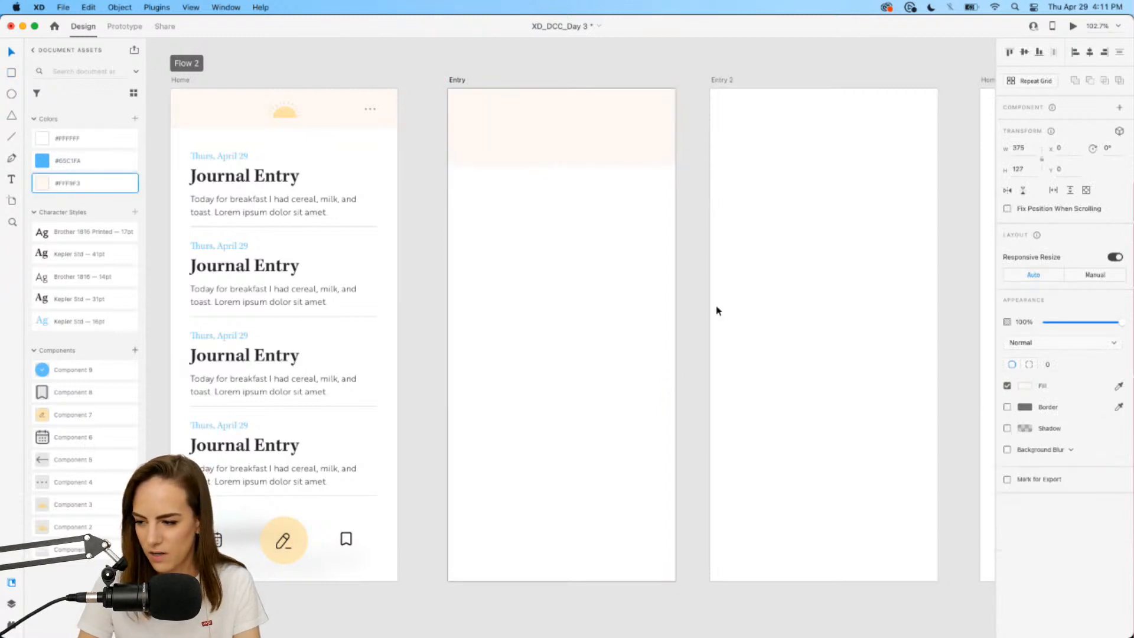
{"action": "scroll", "coordinate": [719, 311], "scroll_direction": "right", "scroll_amount": 2}
{"action": "scroll", "coordinate": [719, 311], "scroll_direction": "down", "scroll_amount": 1}
Place the sun component in the Entry header and paste in Home's three-dot menu.
{"action": "left_click", "coordinate": [493, 251]}
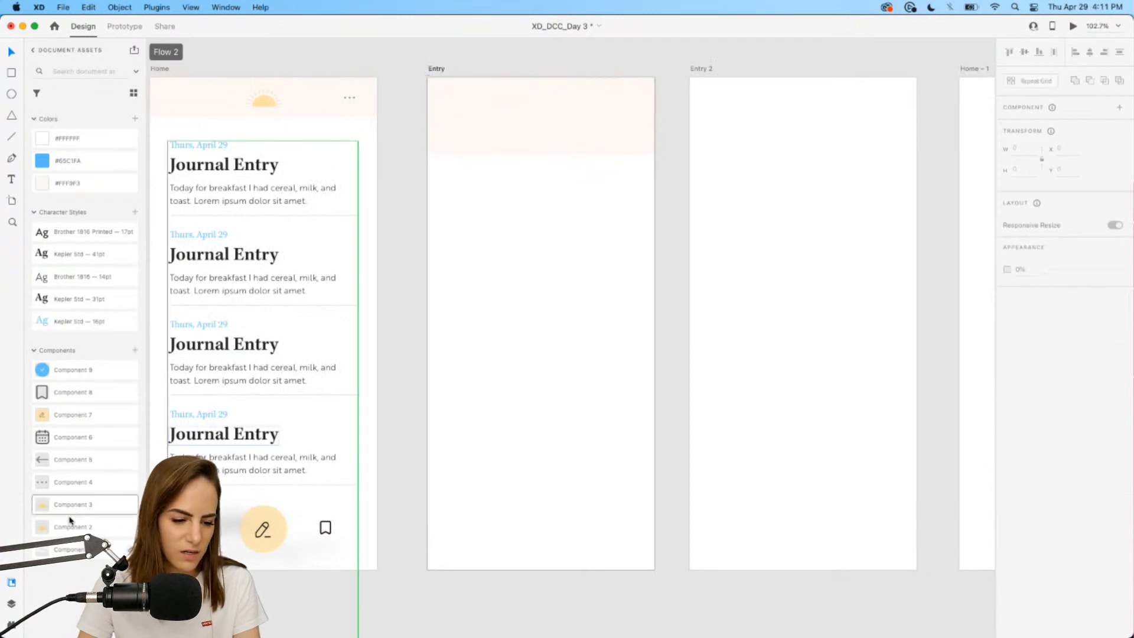
{"action": "left_click_drag", "start_coordinate": [68, 527], "coordinate": [542, 121]}
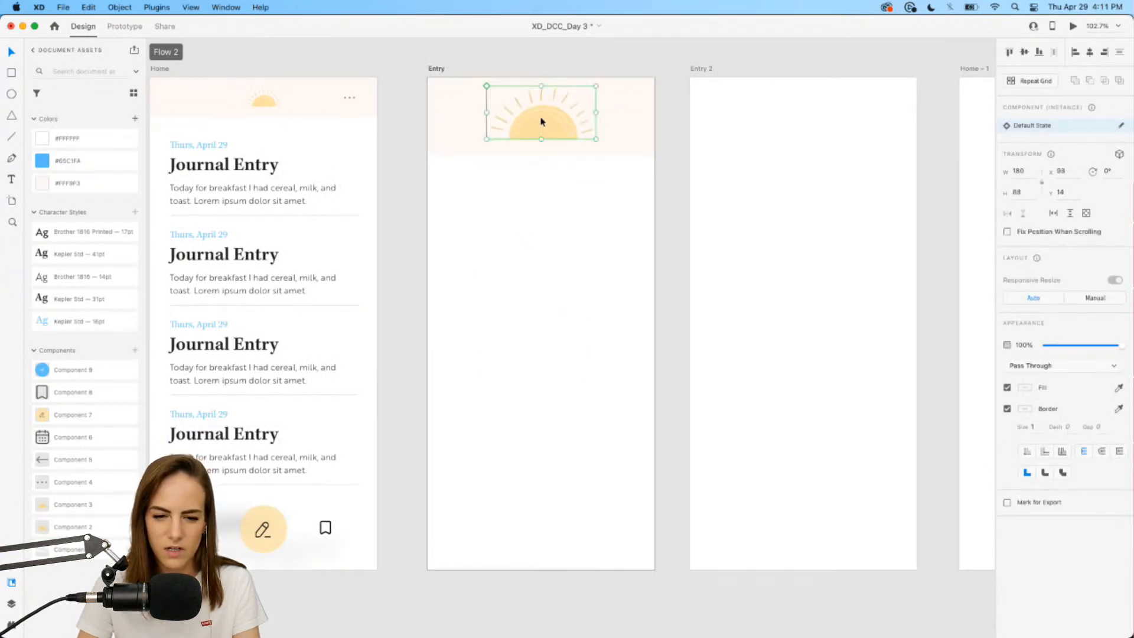
{"action": "left_click", "coordinate": [548, 188]}
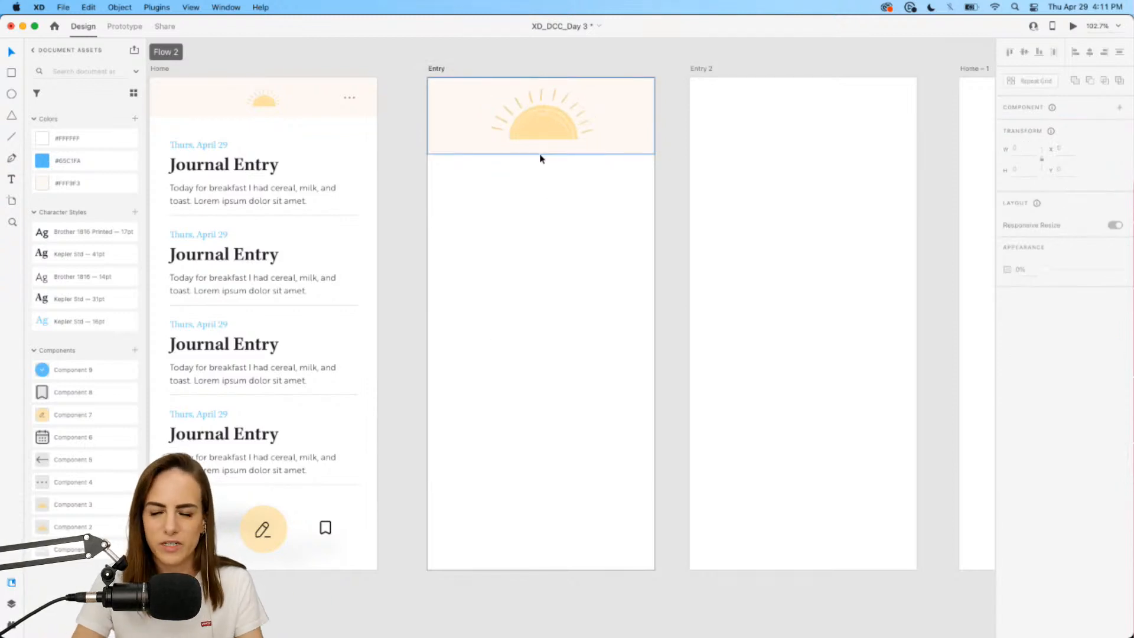
{"action": "left_click", "coordinate": [349, 97]}
{"action": "key", "text": "super+c"}
{"action": "left_click", "coordinate": [599, 123]}
{"action": "key", "text": "super+v"}
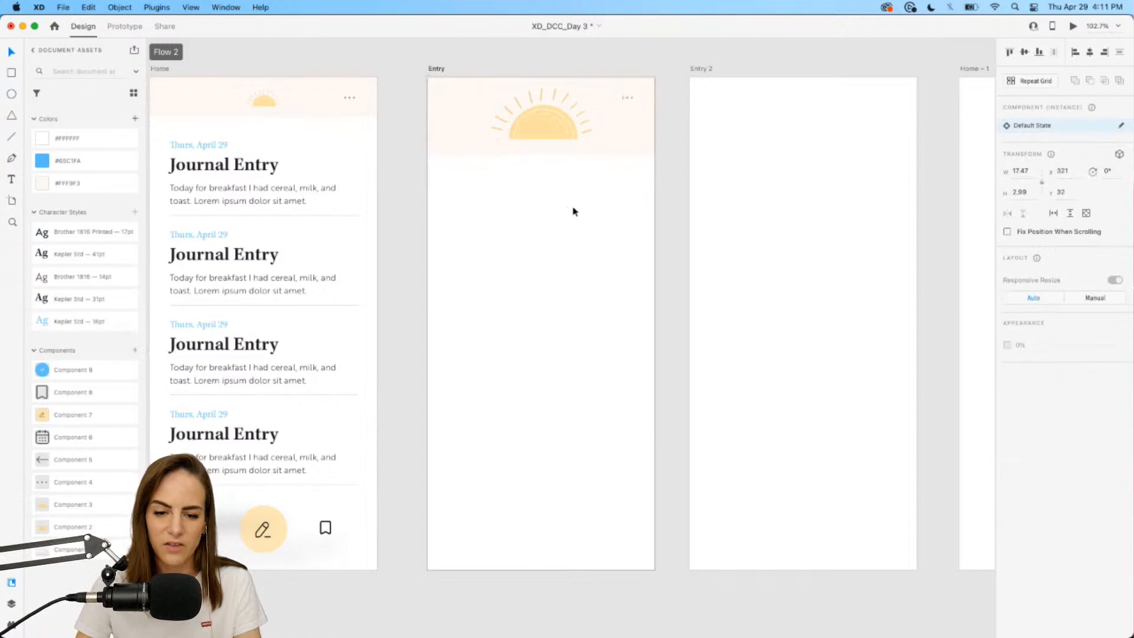
{"action": "left_click", "coordinate": [574, 210]}
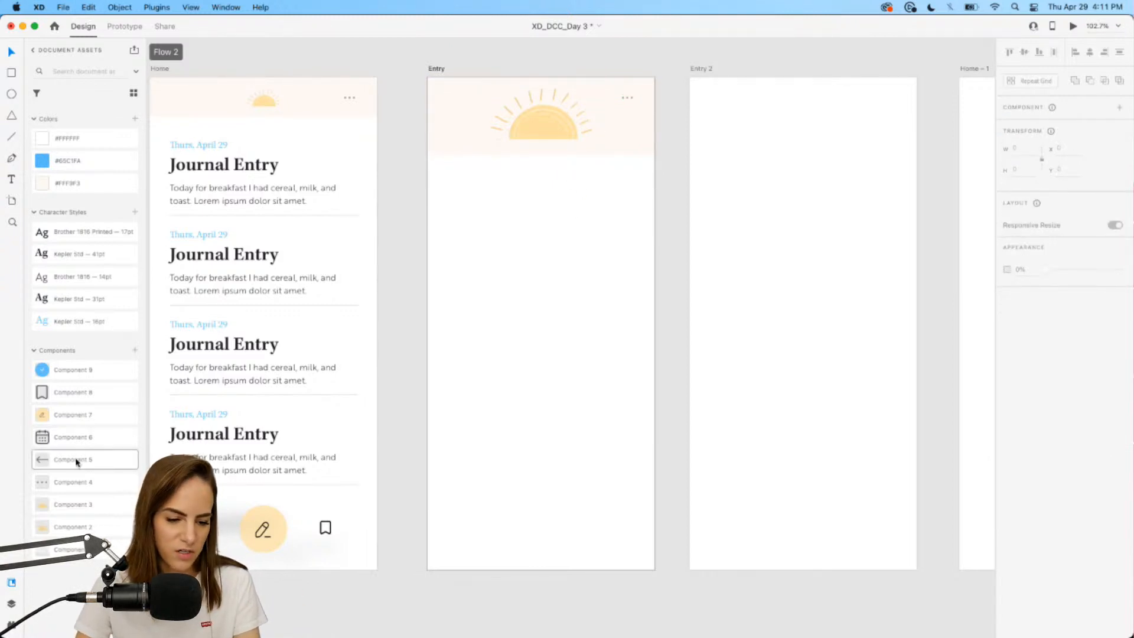
Add the back-arrow component at the left side of the Entry header.
{"action": "left_click_drag", "start_coordinate": [73, 461], "coordinate": [621, 100]}
{"action": "left_click", "coordinate": [534, 251]}
{"action": "scroll", "coordinate": [612, 102], "scroll_direction": "up", "scroll_amount": 5}
{"action": "scroll", "coordinate": [619, 101], "scroll_direction": "down", "scroll_amount": 3}
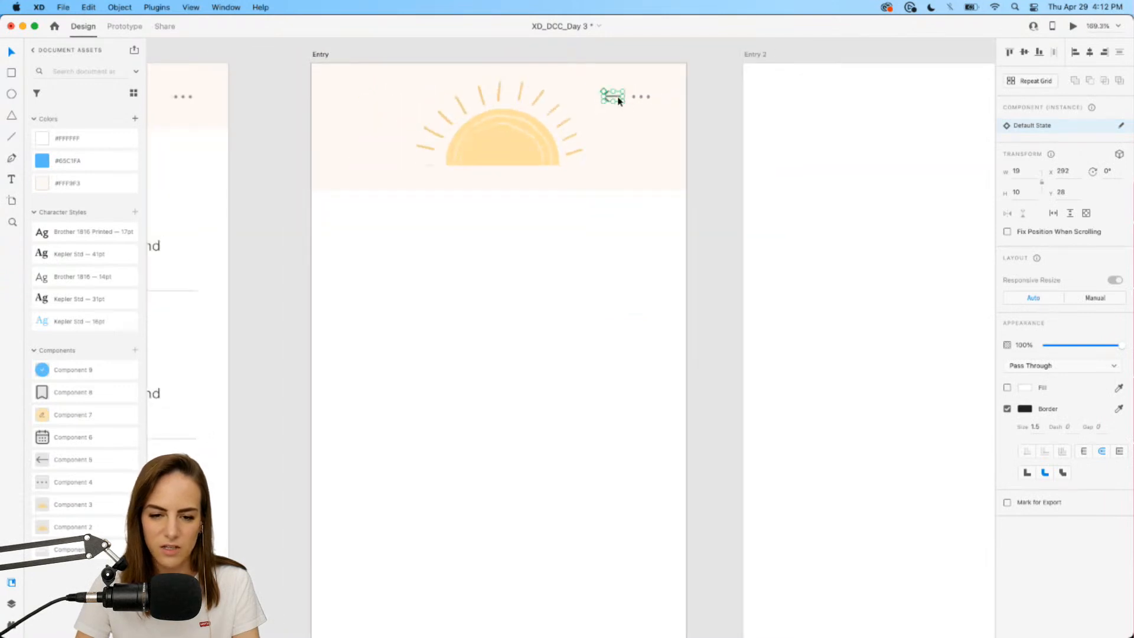
{"action": "key", "text": "Down"}
{"action": "left_click_drag", "start_coordinate": [619, 101], "coordinate": [359, 105]}
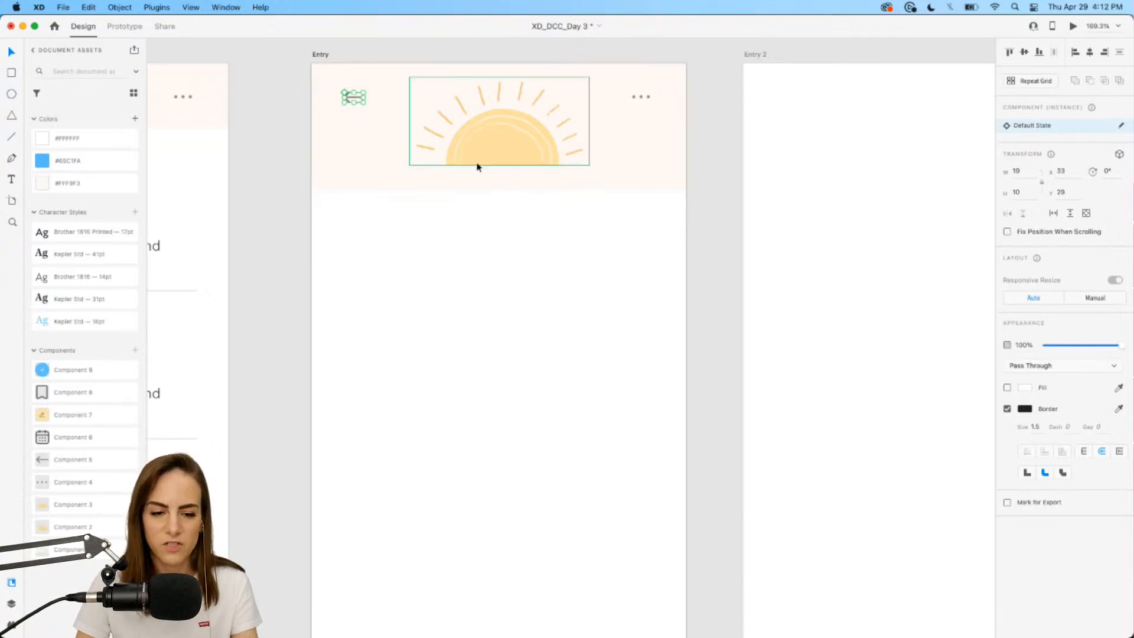
{"action": "scroll", "coordinate": [478, 164], "scroll_direction": "down", "scroll_amount": 5}
{"action": "left_click", "coordinate": [463, 261]}
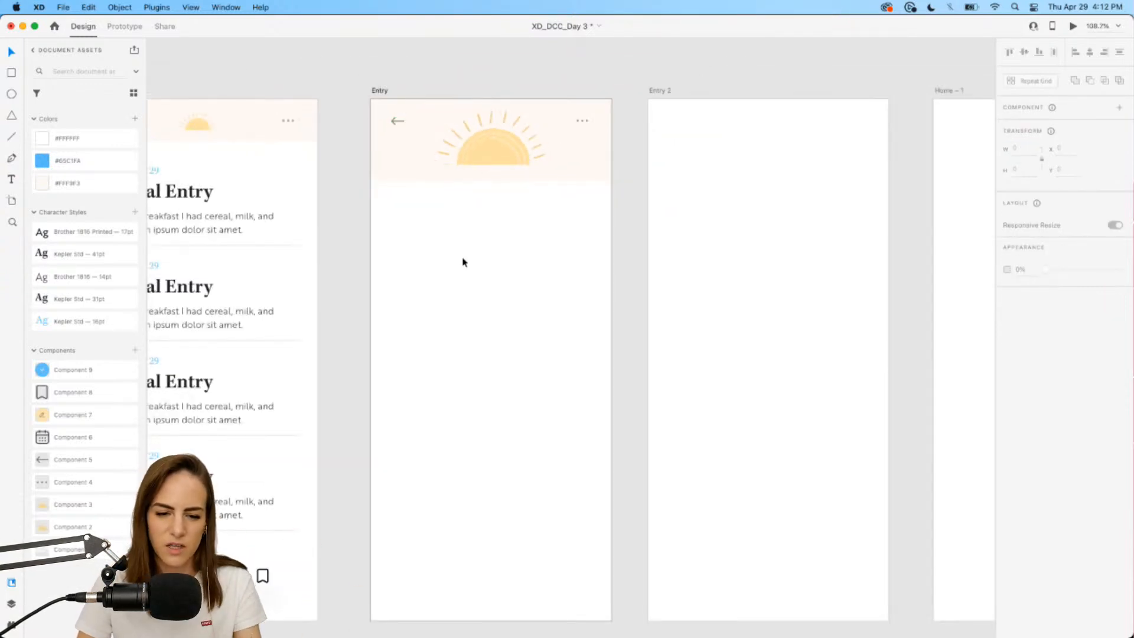
{"action": "scroll", "coordinate": [464, 261], "scroll_direction": "down", "scroll_amount": 3}
Nudge the sun in the Entry header slightly lower.
{"action": "left_click", "coordinate": [501, 149]}
{"action": "left_click_drag", "start_coordinate": [501, 150], "coordinate": [501, 152]}
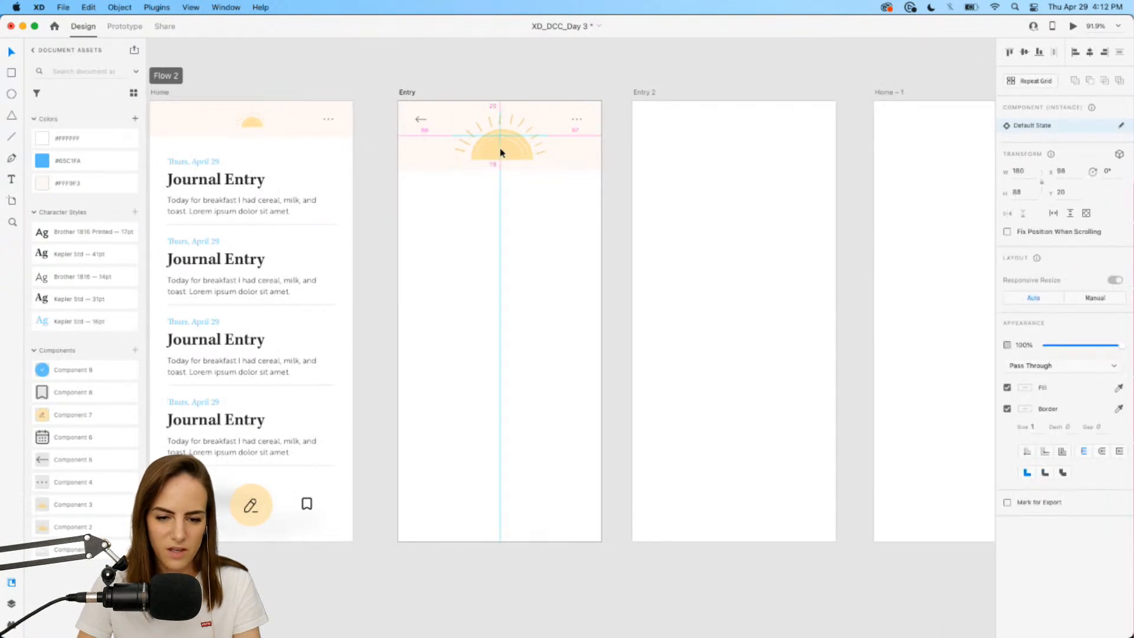
{"action": "left_click", "coordinate": [510, 221]}
{"action": "scroll", "coordinate": [595, 224], "scroll_direction": "down", "scroll_amount": 2}
{"action": "scroll", "coordinate": [595, 224], "scroll_direction": "left", "scroll_amount": 2}
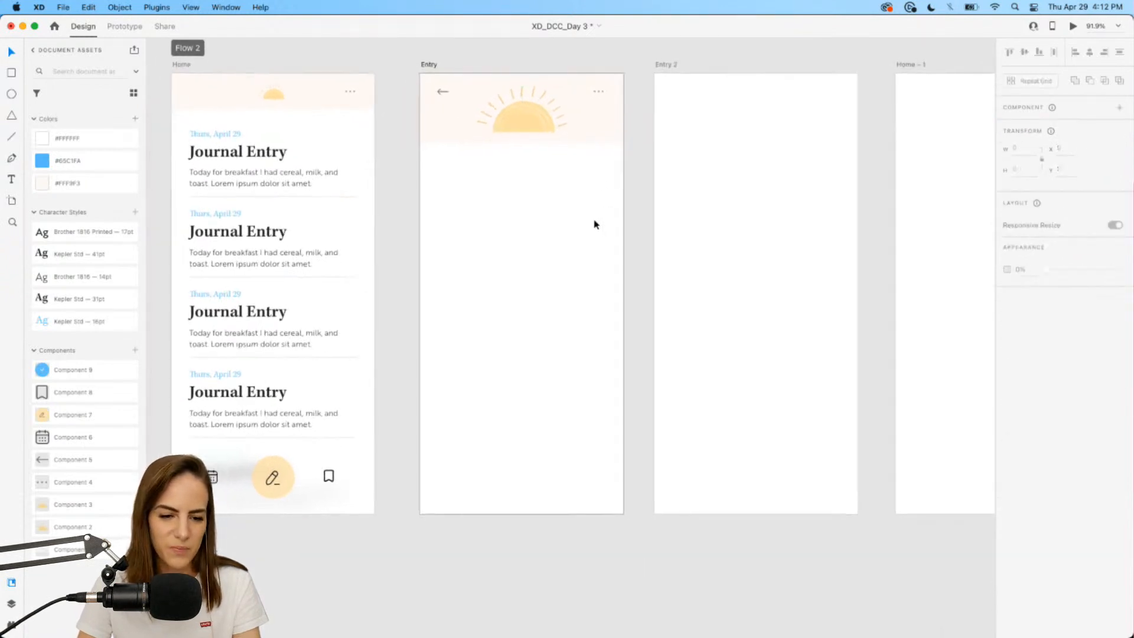
Paste the first Home entry's date, title and body into Entry, below the header.
{"action": "double_click", "coordinate": [234, 152]}
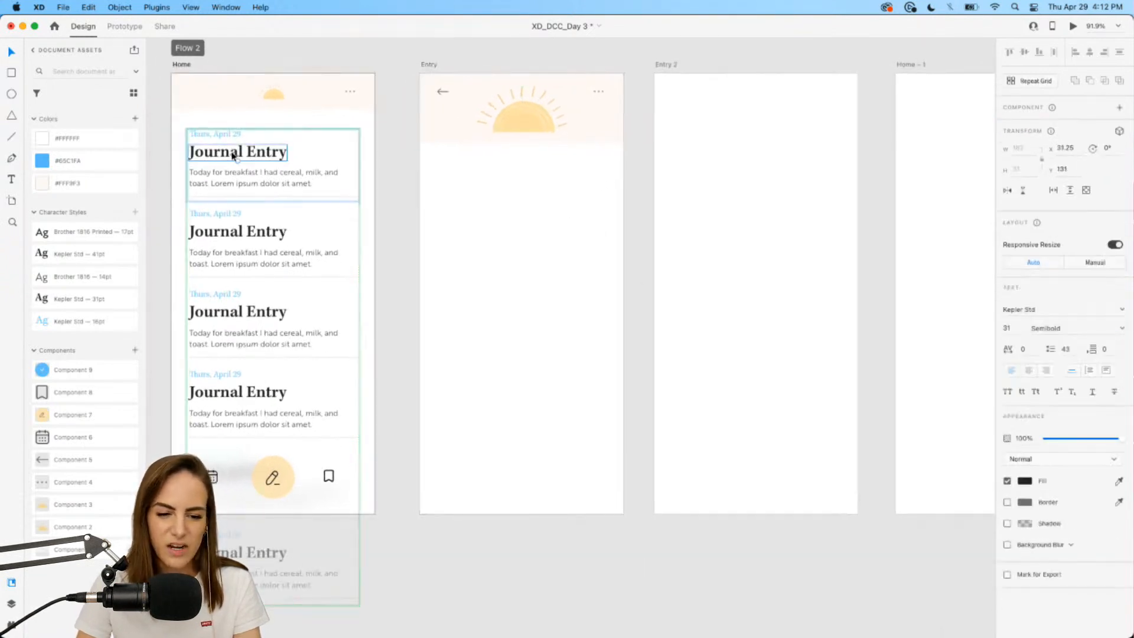
{"action": "left_click", "coordinate": [229, 140], "text": "shift"}
{"action": "left_click", "coordinate": [253, 181], "text": "shift"}
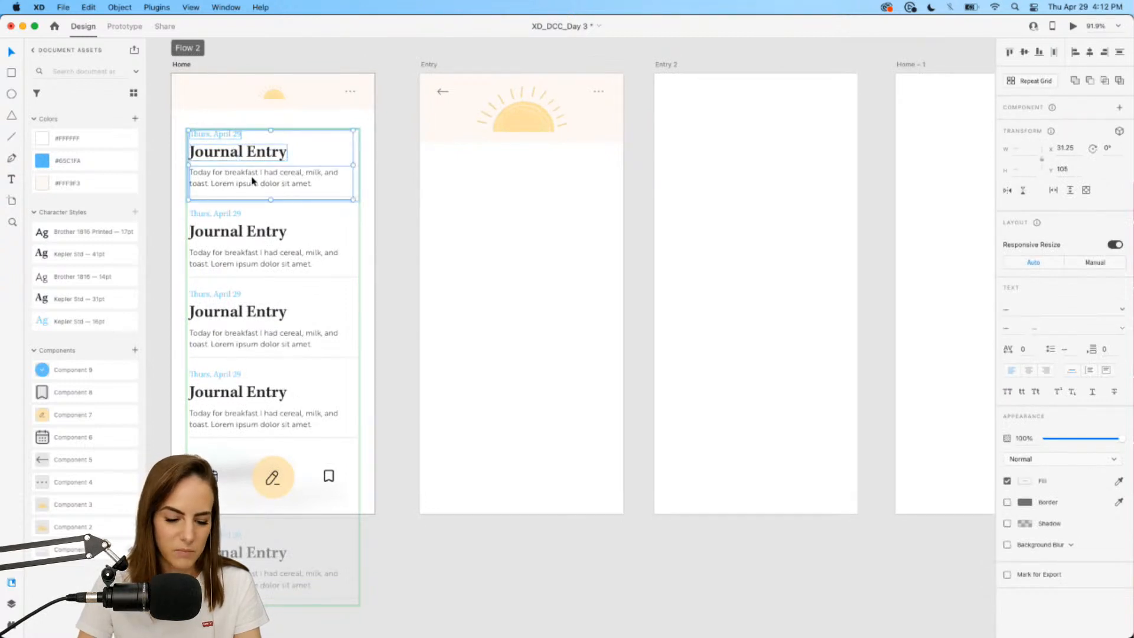
{"action": "left_click", "coordinate": [511, 210]}
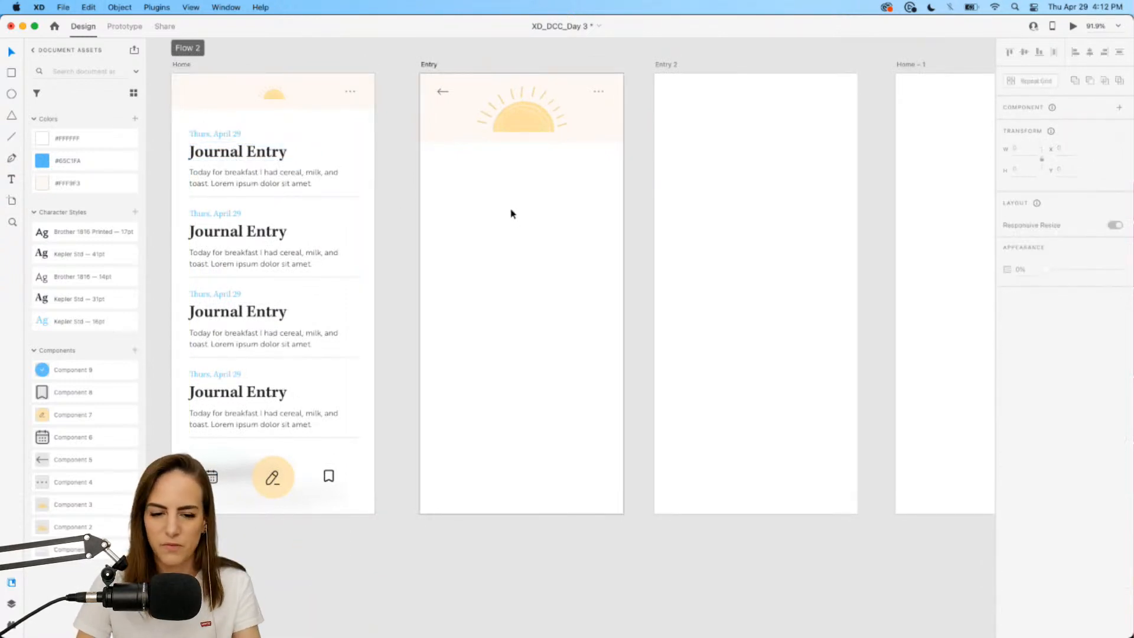
{"action": "key", "text": "super+v"}
{"action": "left_click_drag", "start_coordinate": [473, 156], "coordinate": [473, 191]}
{"action": "left_click", "coordinate": [491, 259]}
Select the Entry header group and the sun inside it.
{"action": "scroll", "coordinate": [491, 259], "scroll_direction": "up", "scroll_amount": 3}
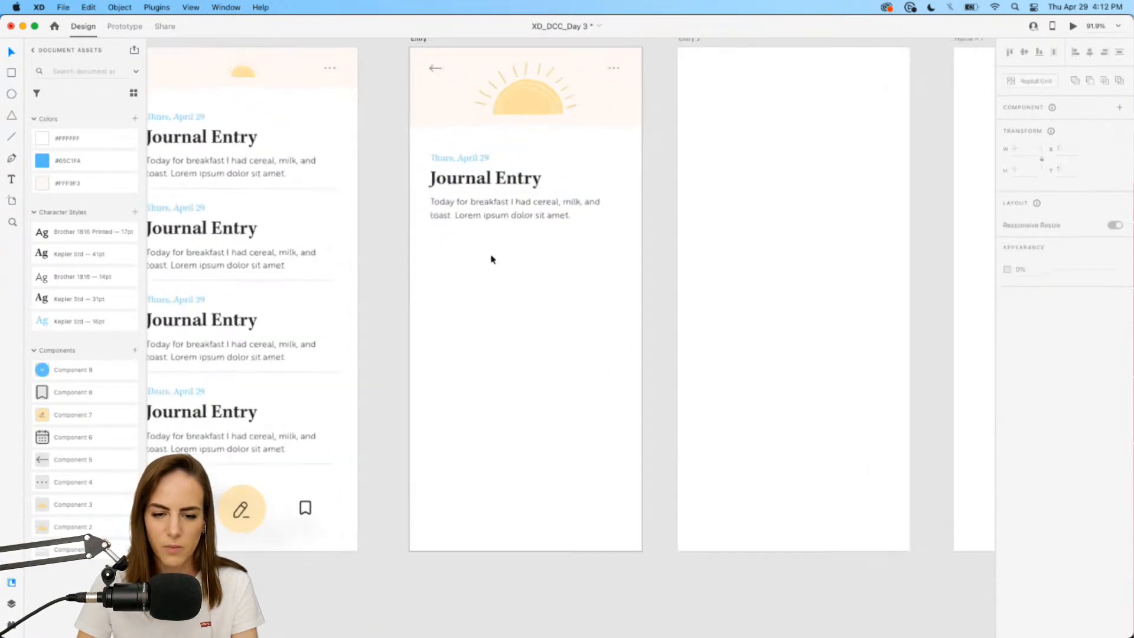
{"action": "left_click", "coordinate": [531, 137]}
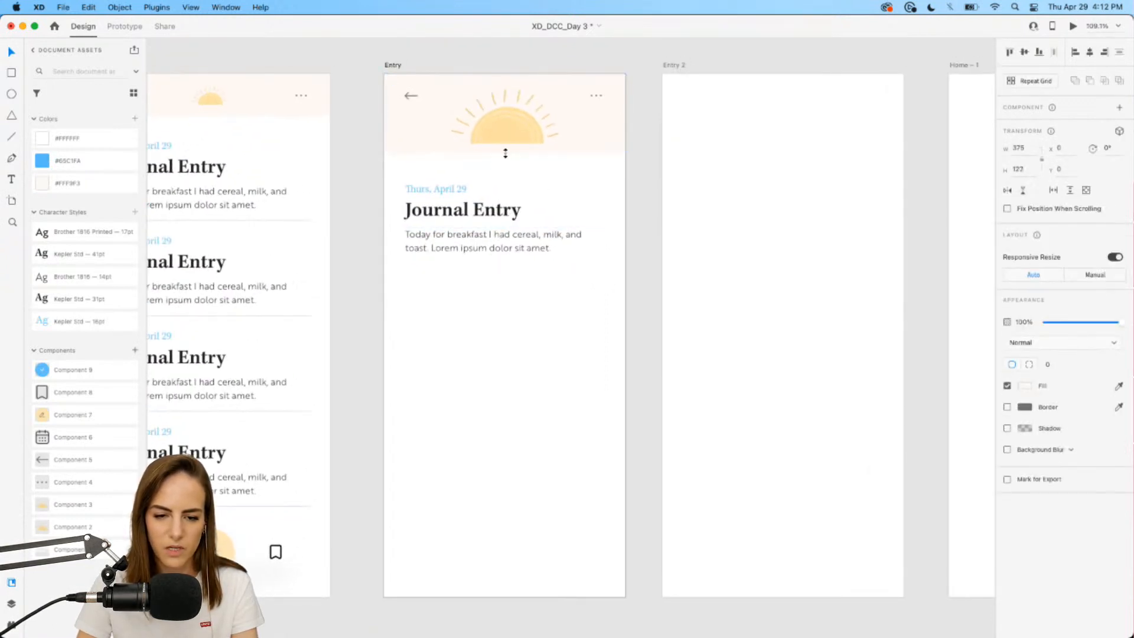
{"action": "double_click", "coordinate": [507, 121]}
{"action": "left_click", "coordinate": [537, 378]}
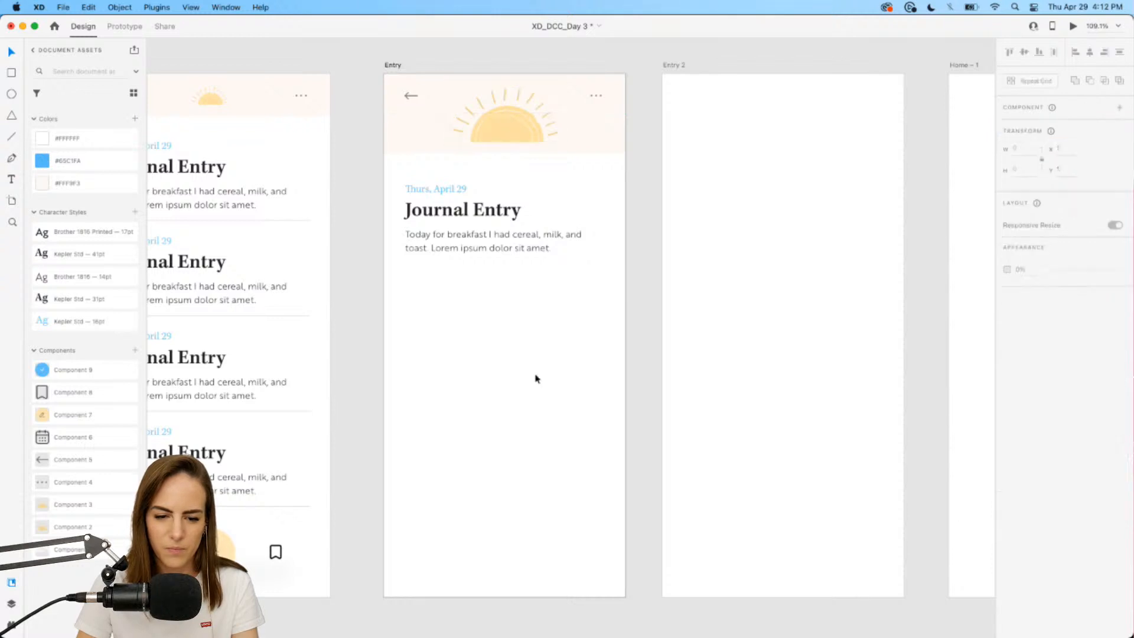
{"action": "scroll", "coordinate": [529, 360], "scroll_direction": "up", "scroll_amount": 2}
{"action": "scroll", "coordinate": [529, 360], "scroll_direction": "down", "scroll_amount": 2}
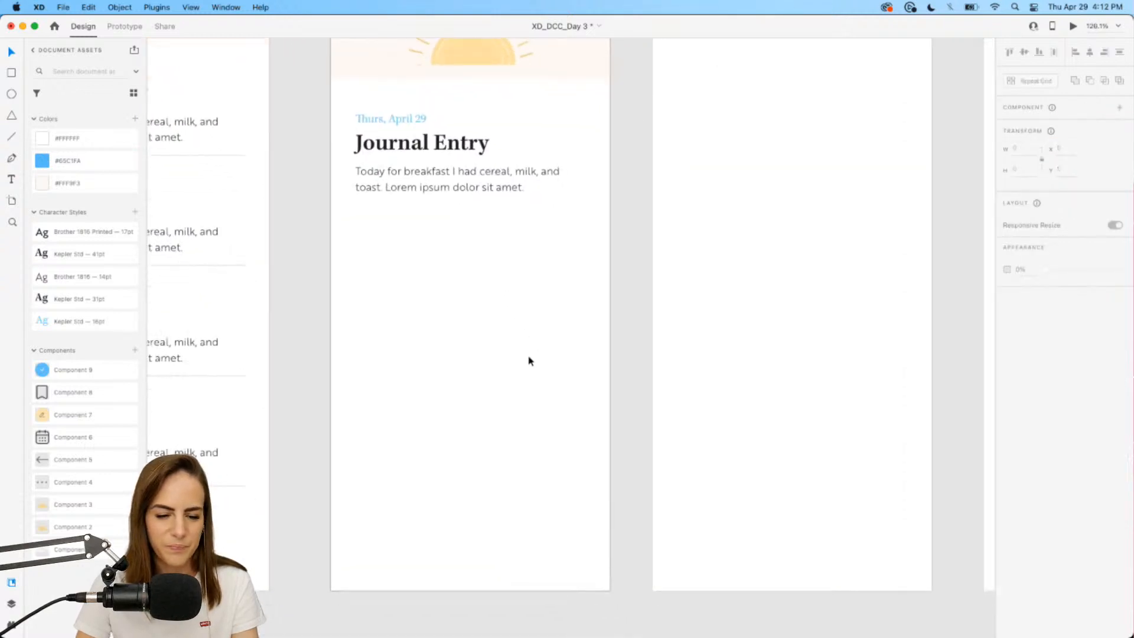
Change the pasted date from Thurs 29 to Friday, April 30.
{"action": "double_click", "coordinate": [423, 122]}
{"action": "left_click_drag", "start_coordinate": [415, 122], "coordinate": [477, 120]}
{"action": "type", "text": "30"}
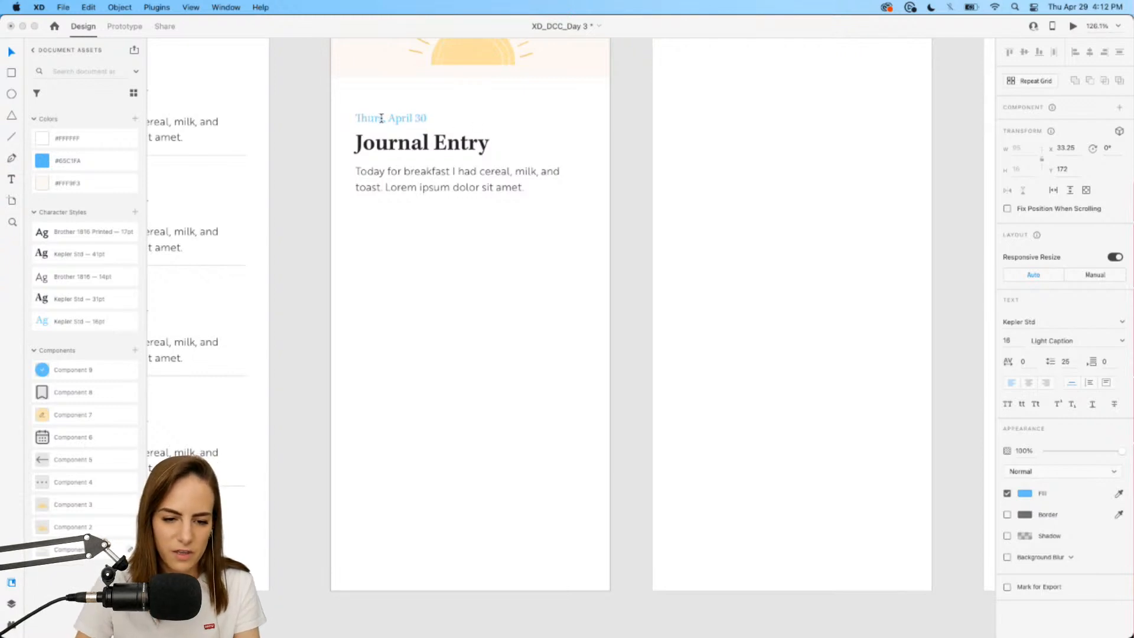
{"action": "left_click_drag", "start_coordinate": [384, 118], "coordinate": [278, 114]}
{"action": "type", "text": "Friday"}
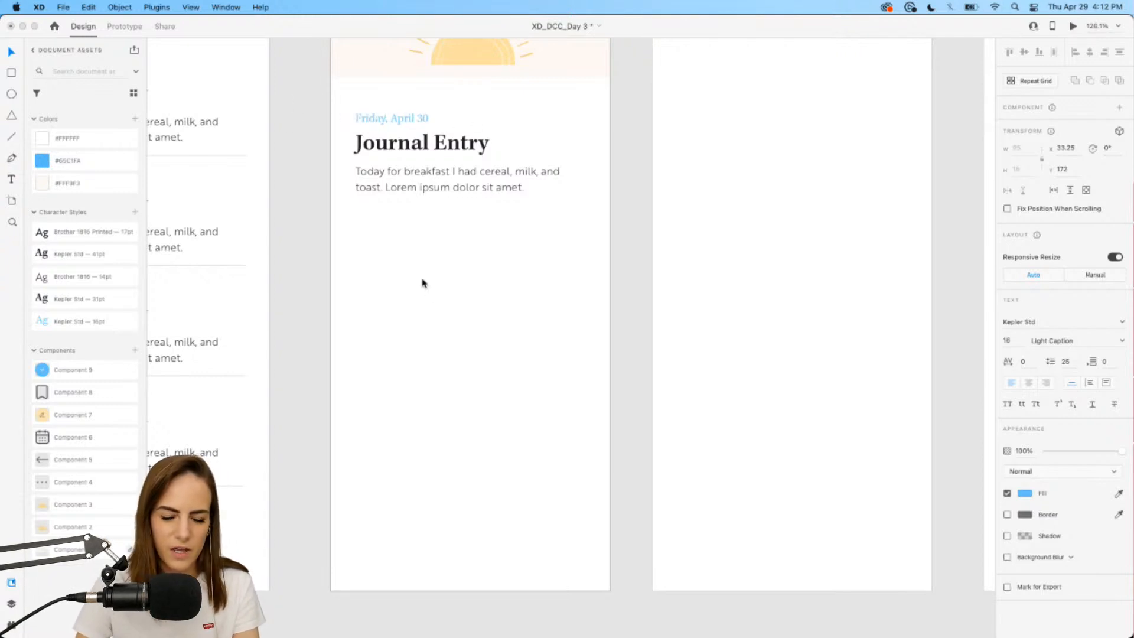
{"action": "key", "text": "Escape"}
{"action": "left_click", "coordinate": [447, 190]}
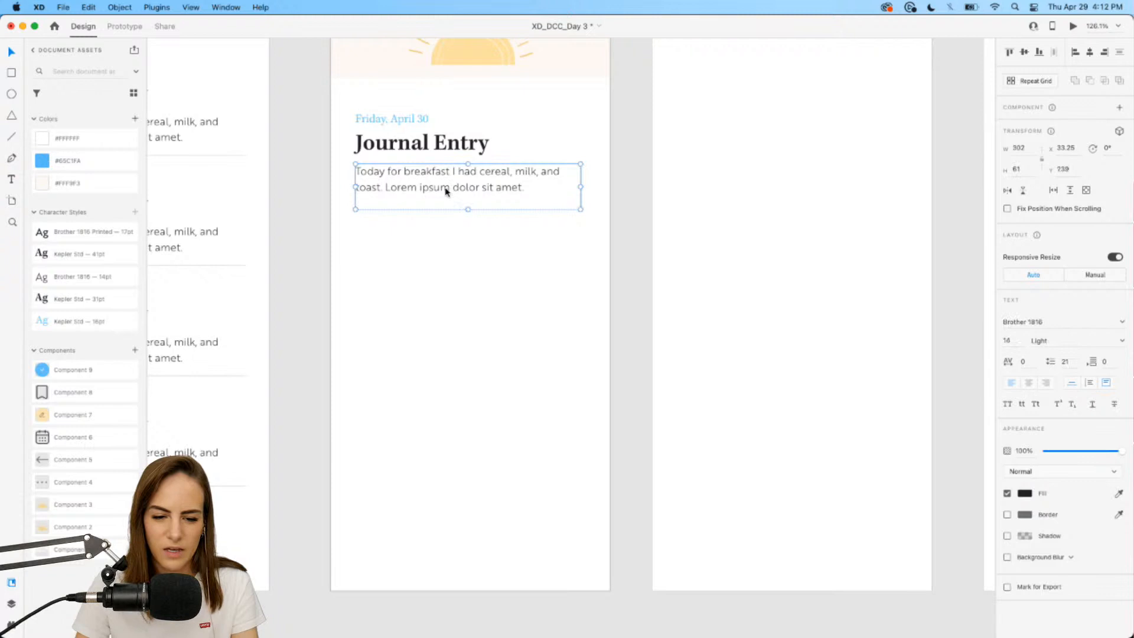
{"action": "left_click", "coordinate": [478, 298]}
{"action": "scroll", "coordinate": [478, 298], "scroll_direction": "down", "scroll_amount": 6}
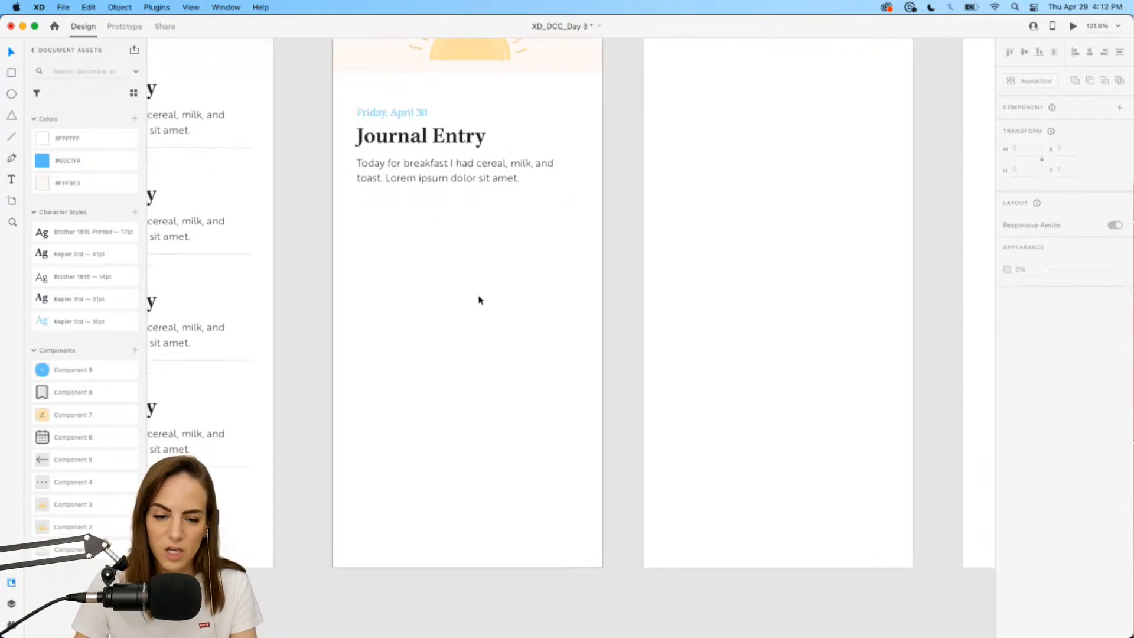
{"action": "scroll", "coordinate": [495, 211], "scroll_direction": "up", "scroll_amount": 2}
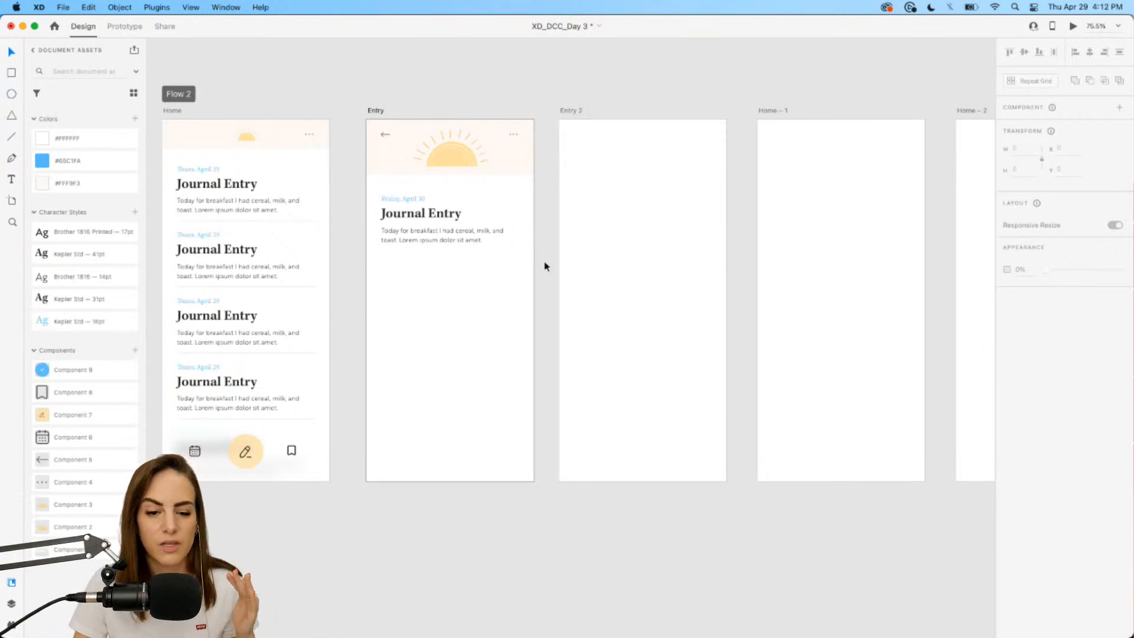
Move the header and entry text from Entry onto the Entry 2 artboard.
{"action": "left_click", "coordinate": [452, 241]}
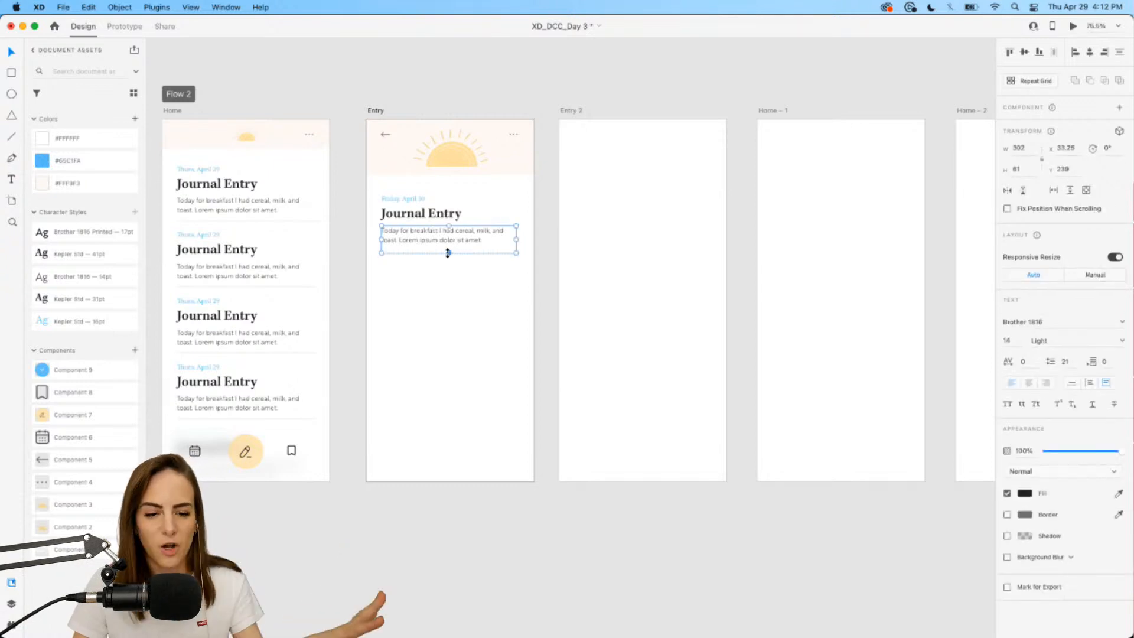
{"action": "left_click", "coordinate": [548, 277]}
{"action": "left_click_drag", "start_coordinate": [548, 277], "coordinate": [356, 123]}
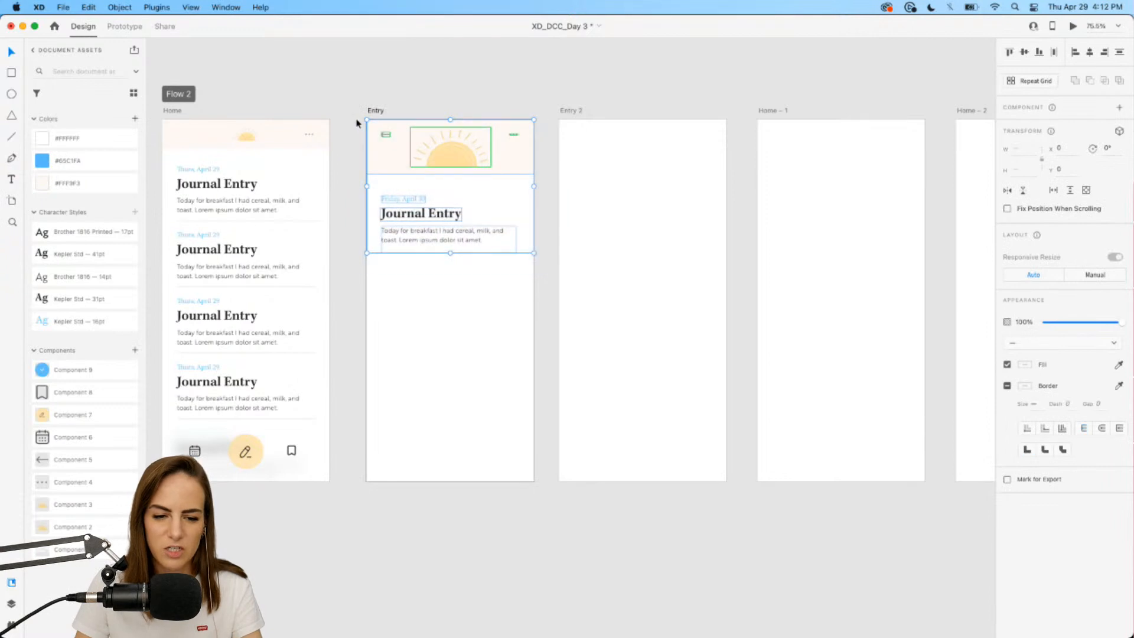
{"action": "key", "text": "super+x"}
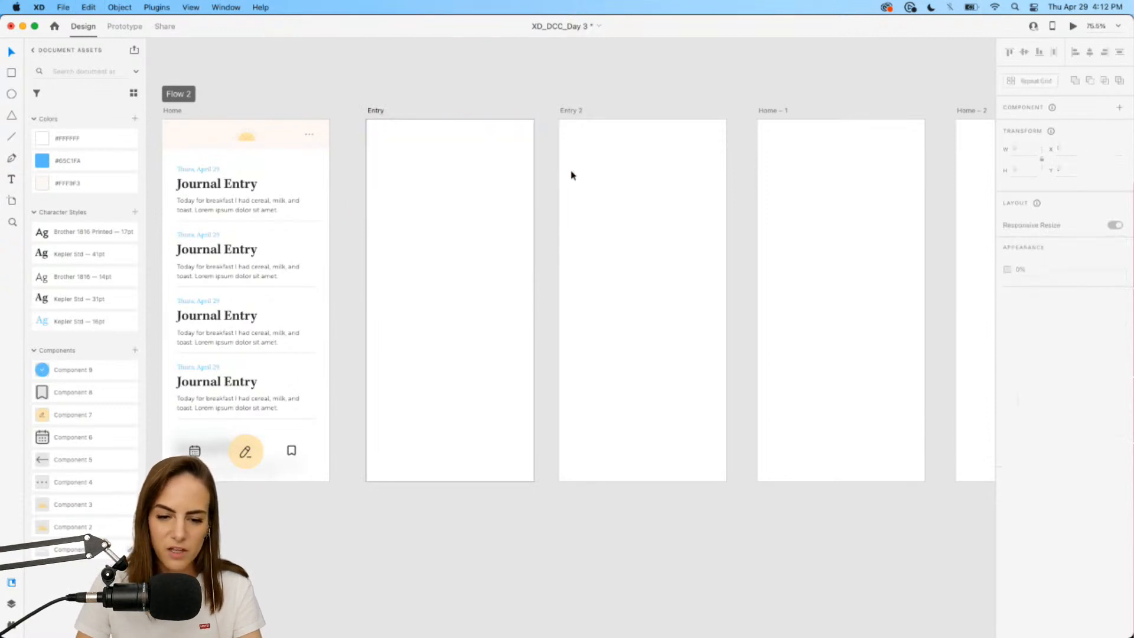
{"action": "left_click", "coordinate": [612, 191]}
{"action": "key", "text": "super+v"}
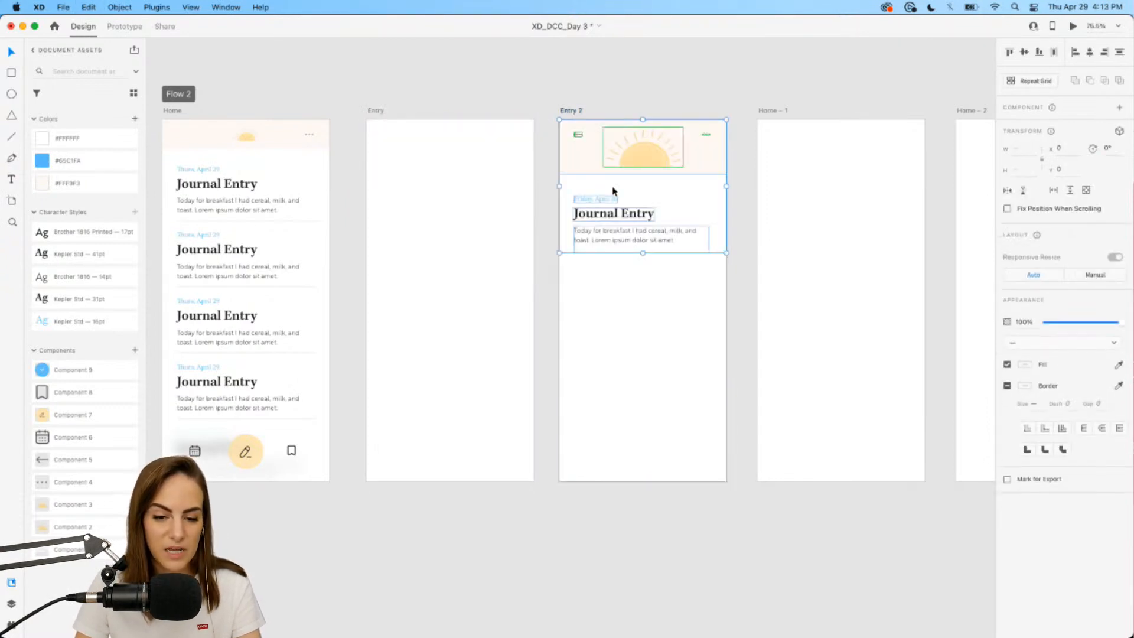
{"action": "scroll", "coordinate": [612, 191], "scroll_direction": "up", "scroll_amount": 3}
{"action": "left_click", "coordinate": [620, 313]}
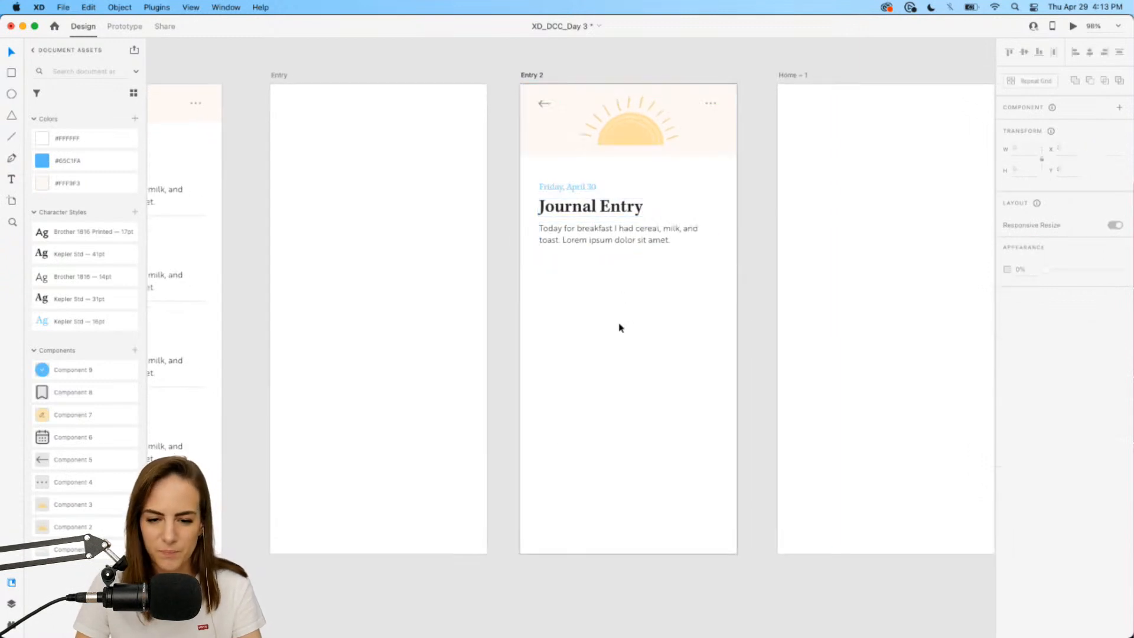
Stretch the Entry 2 body text box down to the artboard bottom, 587 high.
{"action": "scroll", "coordinate": [617, 308], "scroll_direction": "right", "scroll_amount": 2}
{"action": "left_click", "coordinate": [593, 241]}
{"action": "left_click_drag", "start_coordinate": [558, 249], "coordinate": [582, 546]}
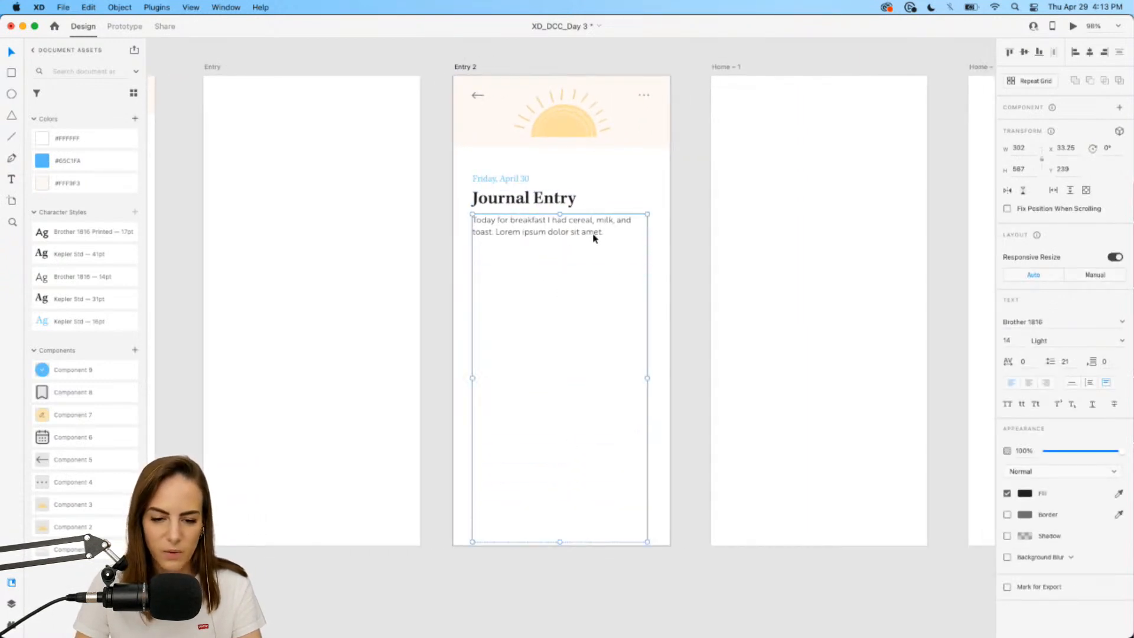
Fill the Entry 2 body box with Lorem Ipsum placeholder text from the plugin.
{"action": "left_click", "coordinate": [11, 625]}
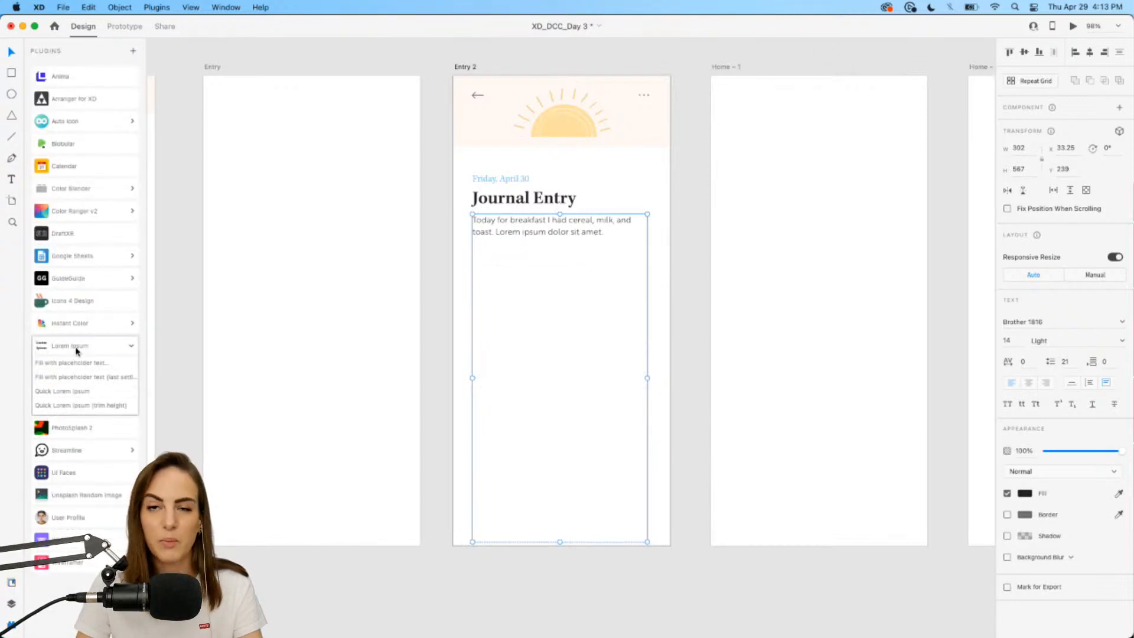
{"action": "left_click", "coordinate": [70, 362]}
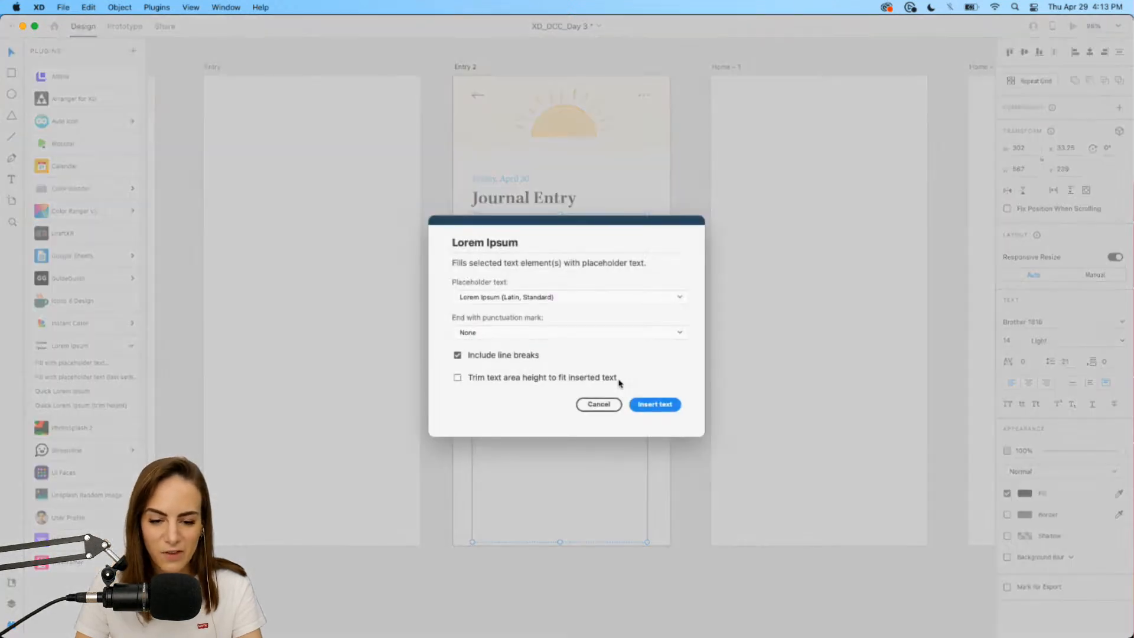
{"action": "left_click", "coordinate": [653, 405]}
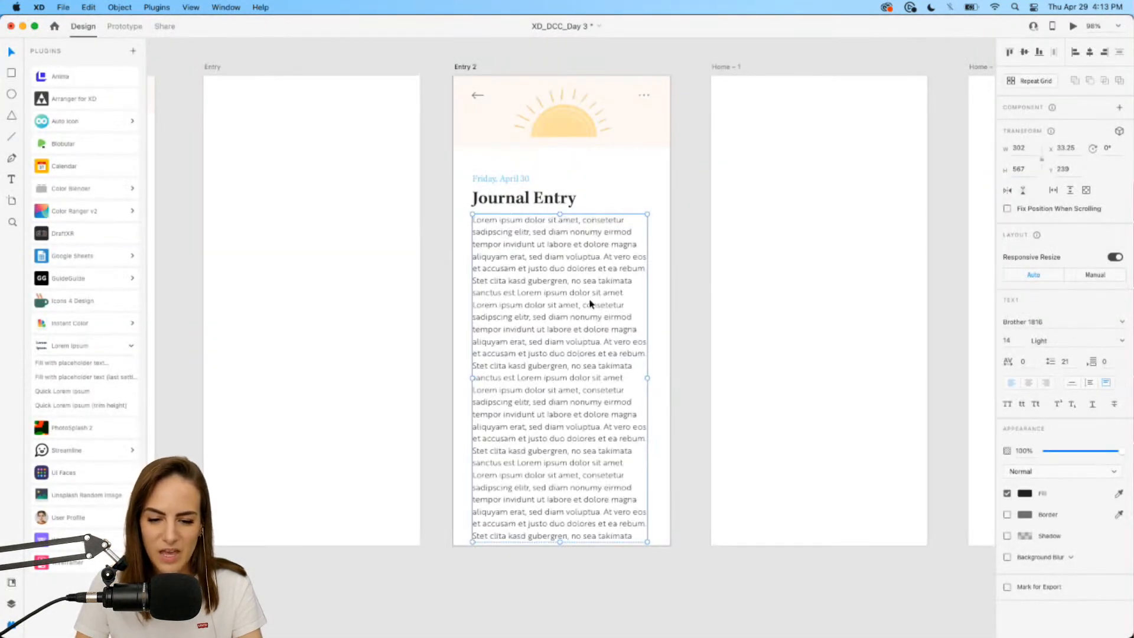
Break the placeholder text into paragraphs at 'At vero eos' and extend the box further.
{"action": "double_click", "coordinate": [581, 280]}
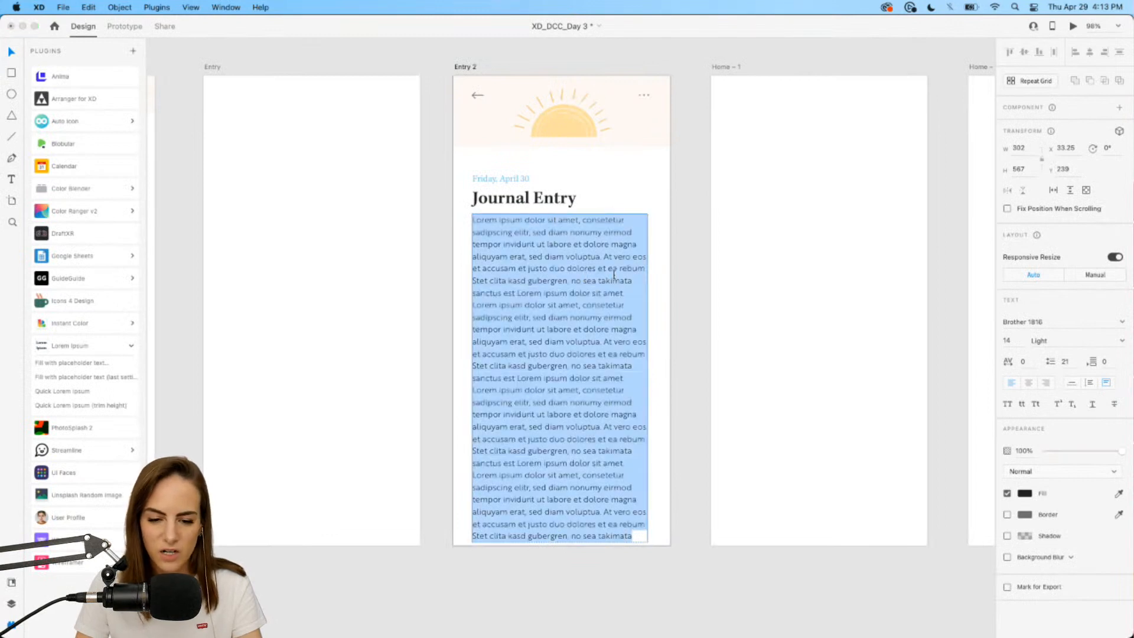
{"action": "left_click", "coordinate": [604, 256]}
{"action": "key", "text": "Return"}
{"action": "key", "text": "Return"}
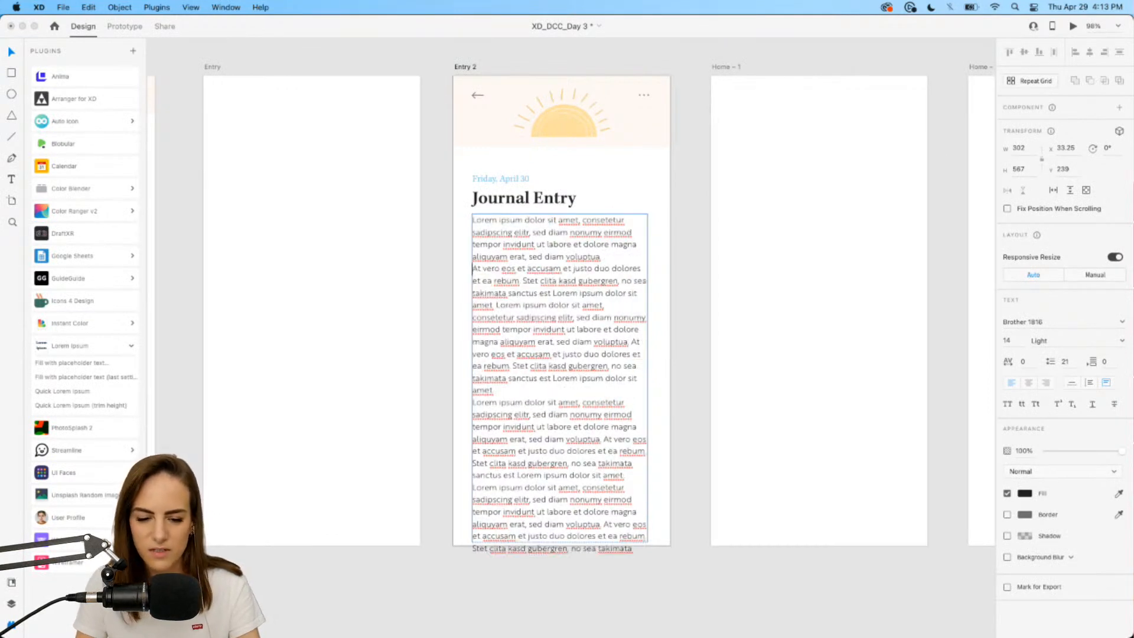
{"action": "key", "text": "Return"}
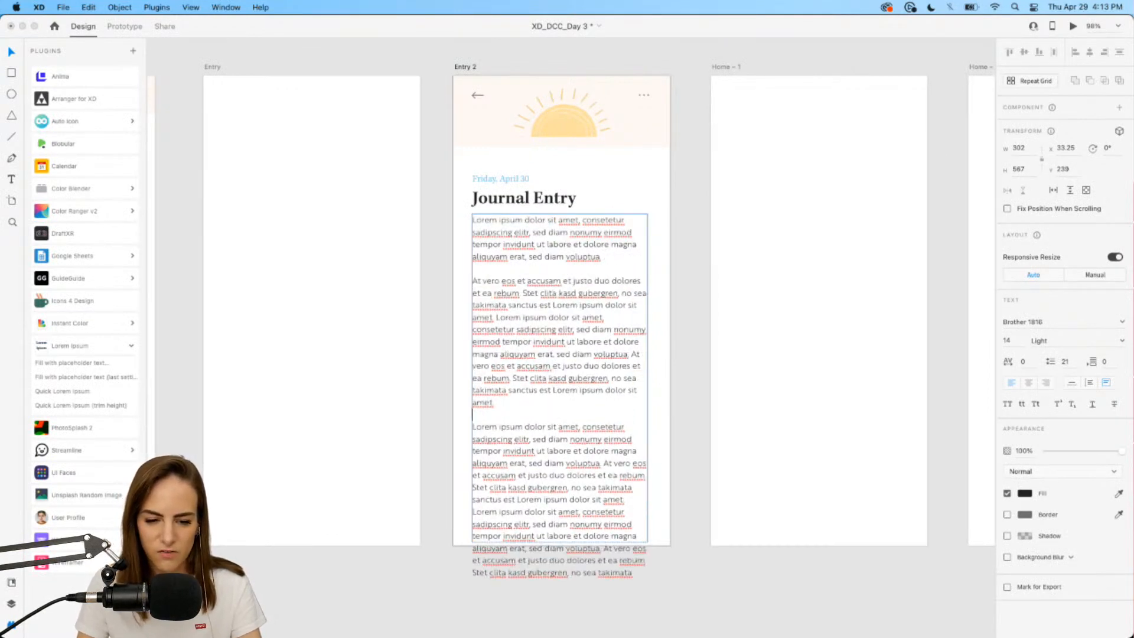
{"action": "key", "text": "Escape"}
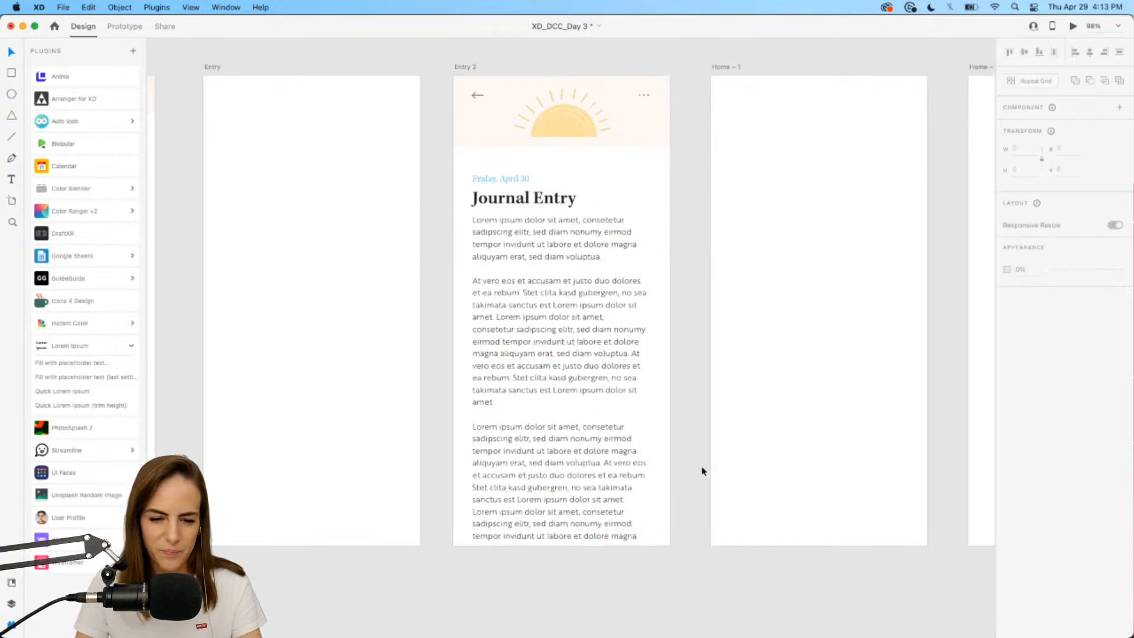
{"action": "scroll", "coordinate": [699, 445], "scroll_direction": "down", "scroll_amount": 3}
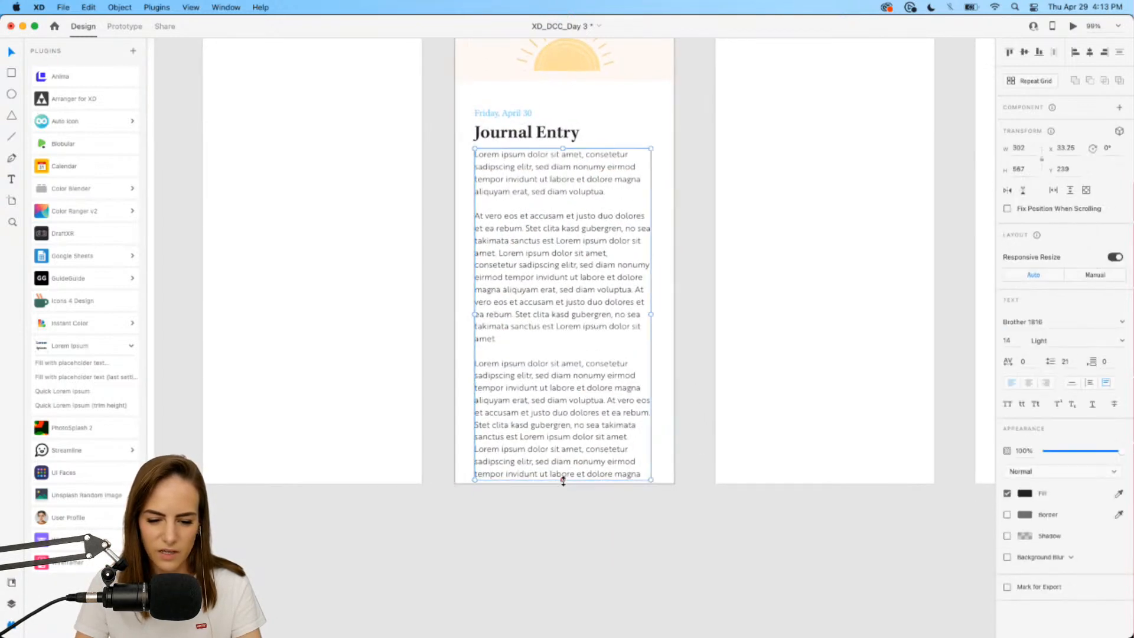
{"action": "left_click_drag", "start_coordinate": [563, 481], "coordinate": [562, 553]}
{"action": "left_click", "coordinate": [699, 537]}
{"action": "scroll", "coordinate": [594, 413], "scroll_direction": "up", "scroll_amount": 3}
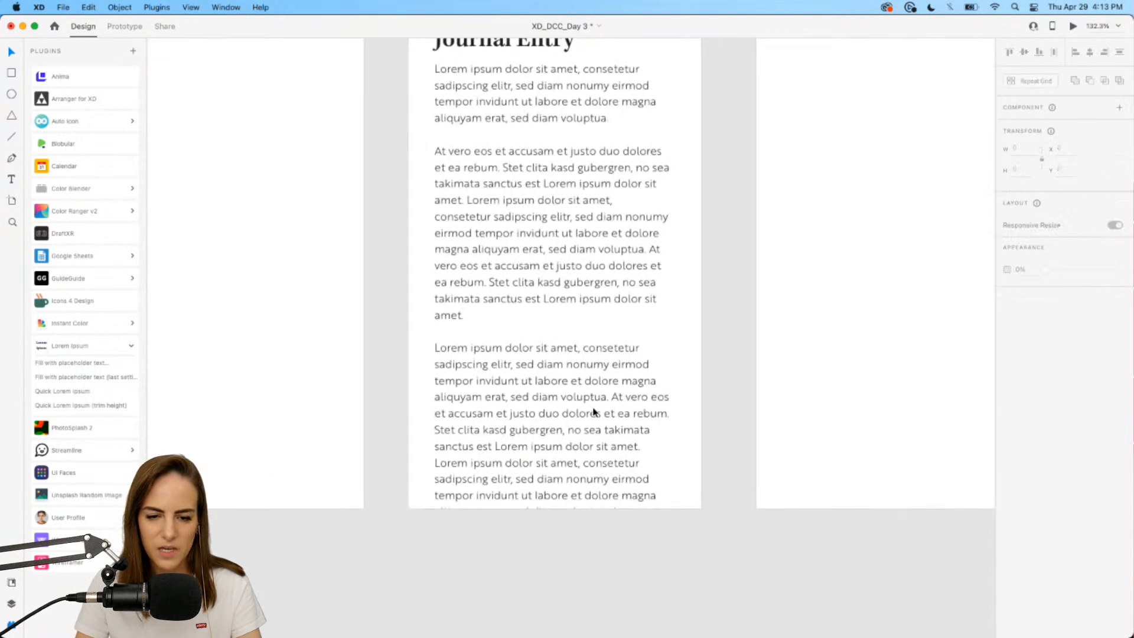
{"action": "scroll", "coordinate": [594, 413], "scroll_direction": "up", "scroll_amount": 1}
{"action": "scroll", "coordinate": [594, 412], "scroll_direction": "down", "scroll_amount": 1}
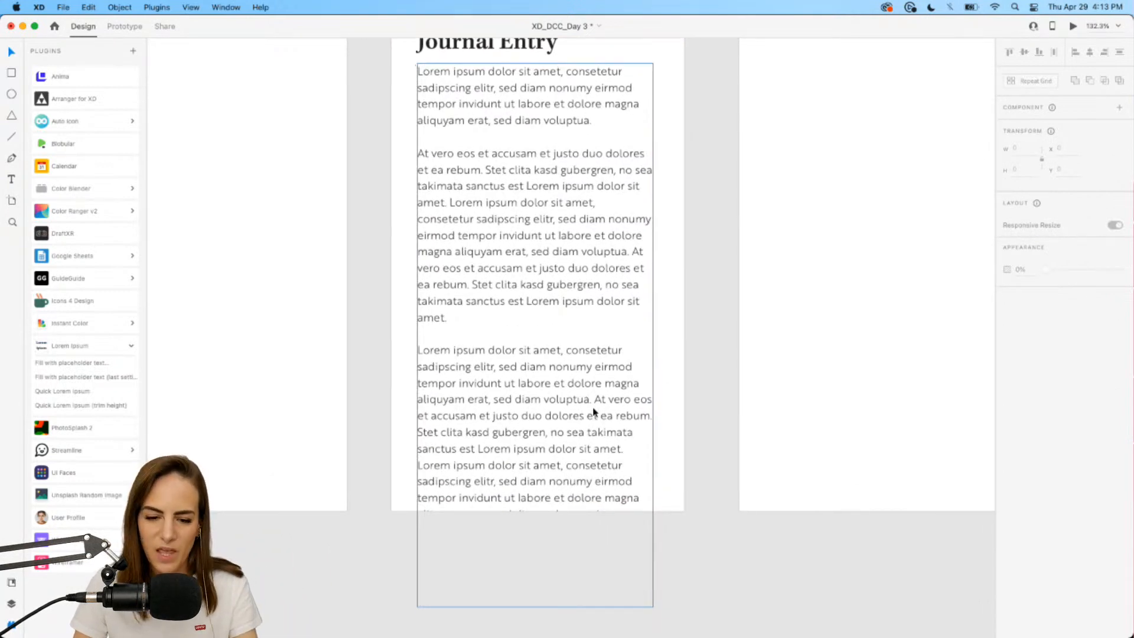
{"action": "scroll", "coordinate": [594, 412], "scroll_direction": "down", "scroll_amount": 1}
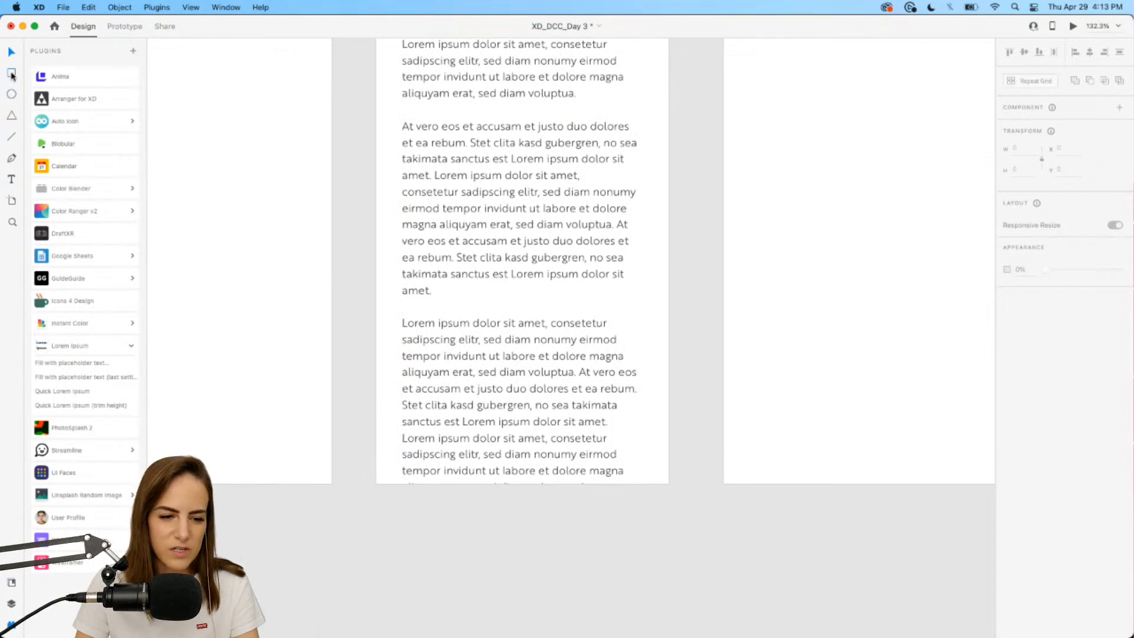
{"action": "scroll", "coordinate": [380, 271], "scroll_direction": "left", "scroll_amount": 10}
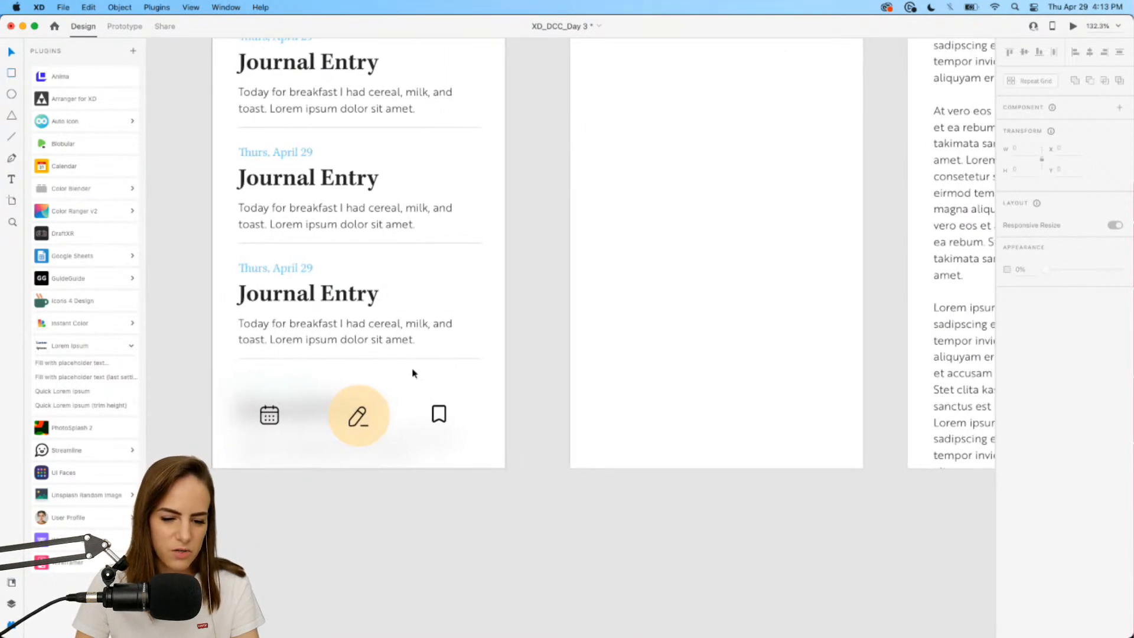
Paste the Journal Entry blurred bar into Entry 2 and shorten it to 375×91.
{"action": "left_click", "coordinate": [412, 393]}
{"action": "scroll", "coordinate": [412, 393], "scroll_direction": "right", "scroll_amount": 7}
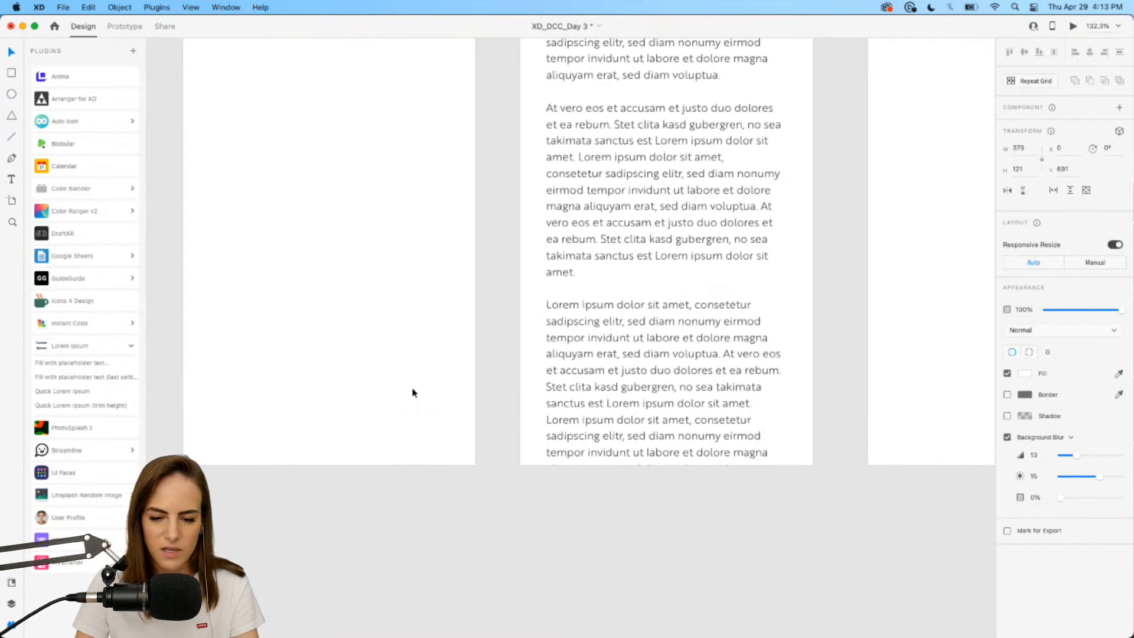
{"action": "key", "text": "super+v"}
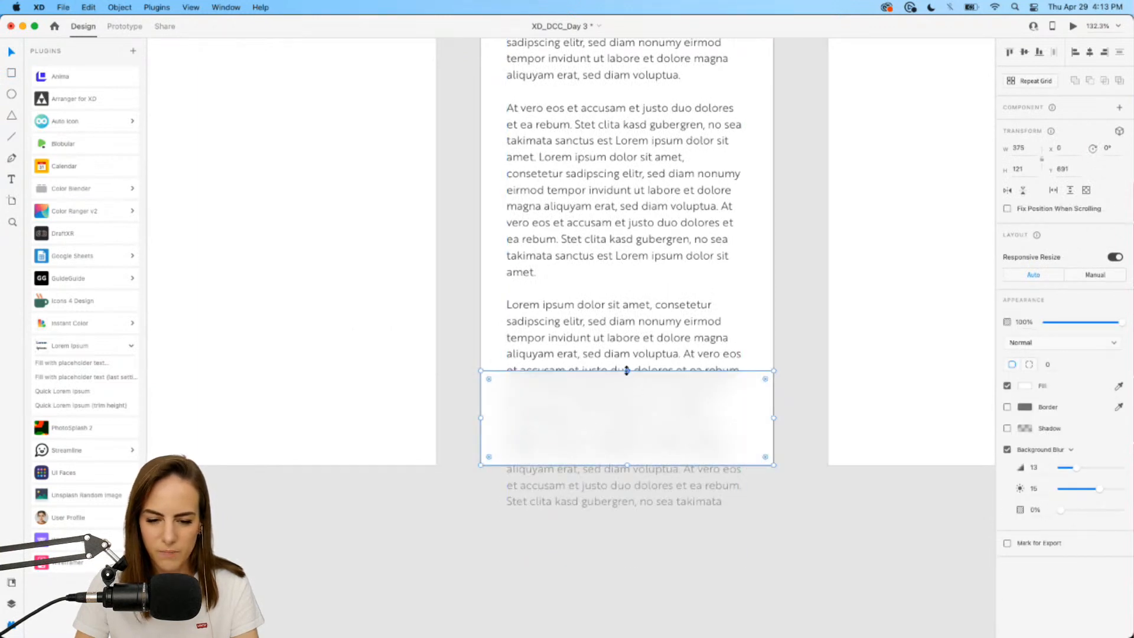
{"action": "left_click_drag", "start_coordinate": [627, 371], "coordinate": [627, 393]}
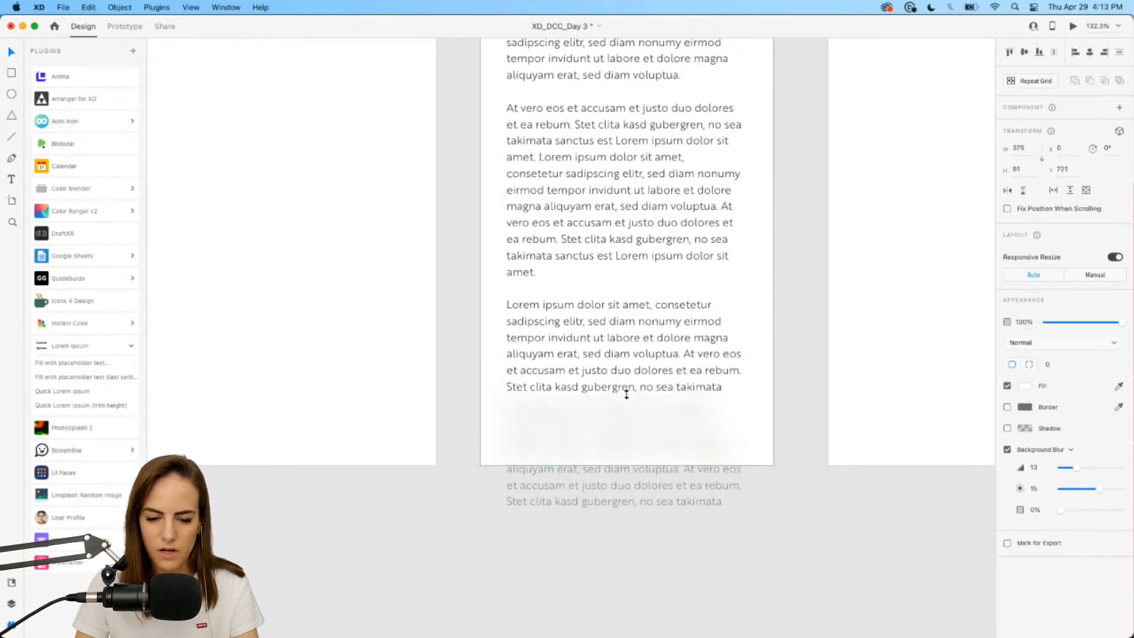
{"action": "left_click", "coordinate": [463, 383]}
{"action": "scroll", "coordinate": [457, 382], "scroll_direction": "right", "scroll_amount": 2}
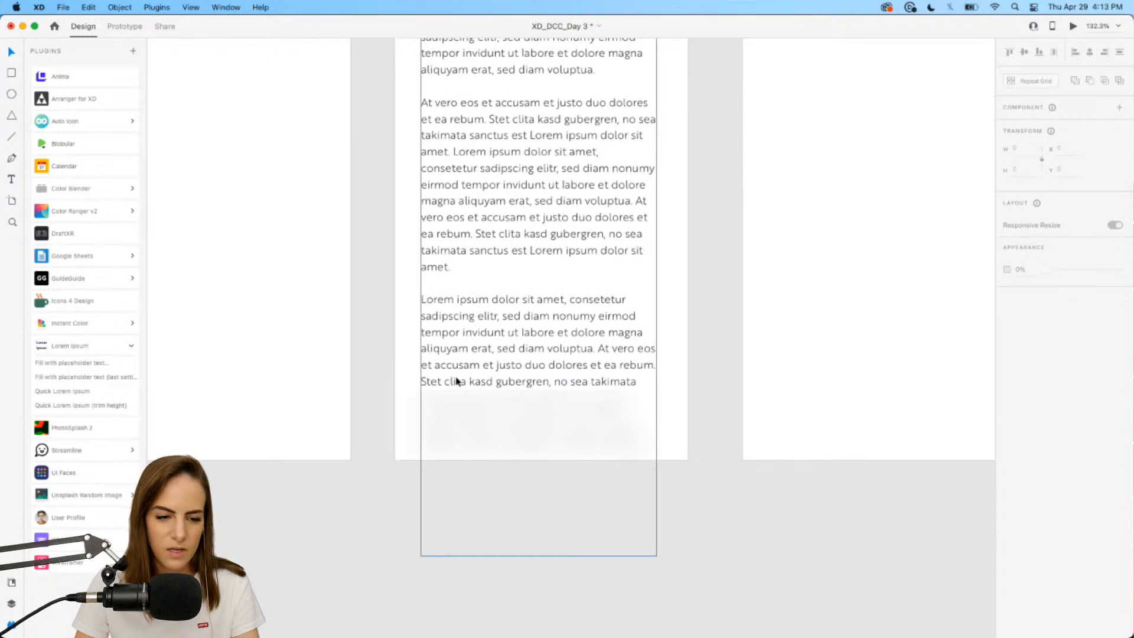
{"action": "scroll", "coordinate": [532, 318], "scroll_direction": "up", "scroll_amount": 5}
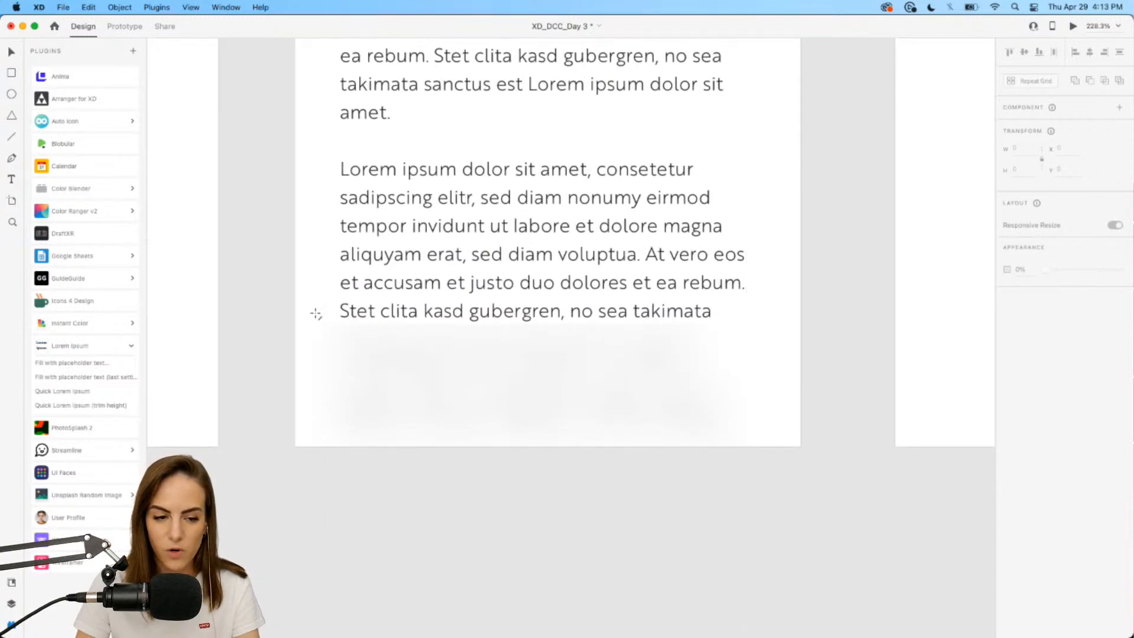
Draw a line in the blurred bar with #65C1FA stroke, thickness 8 and rounded ends.
{"action": "left_click_drag", "start_coordinate": [341, 394], "coordinate": [636, 392]}
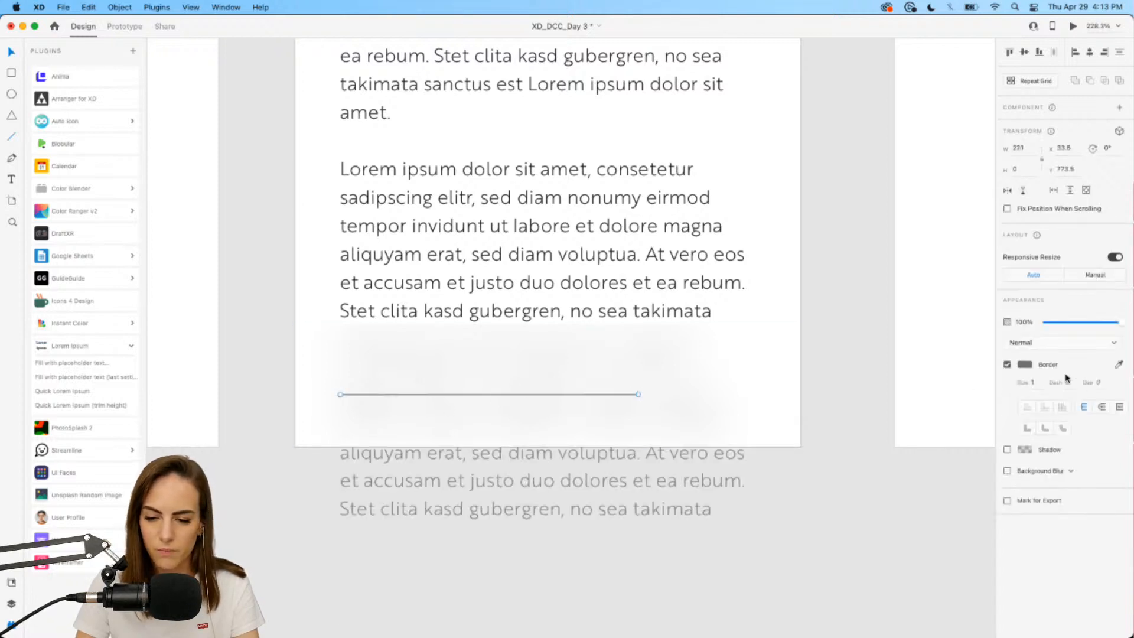
{"action": "left_click", "coordinate": [11, 584]}
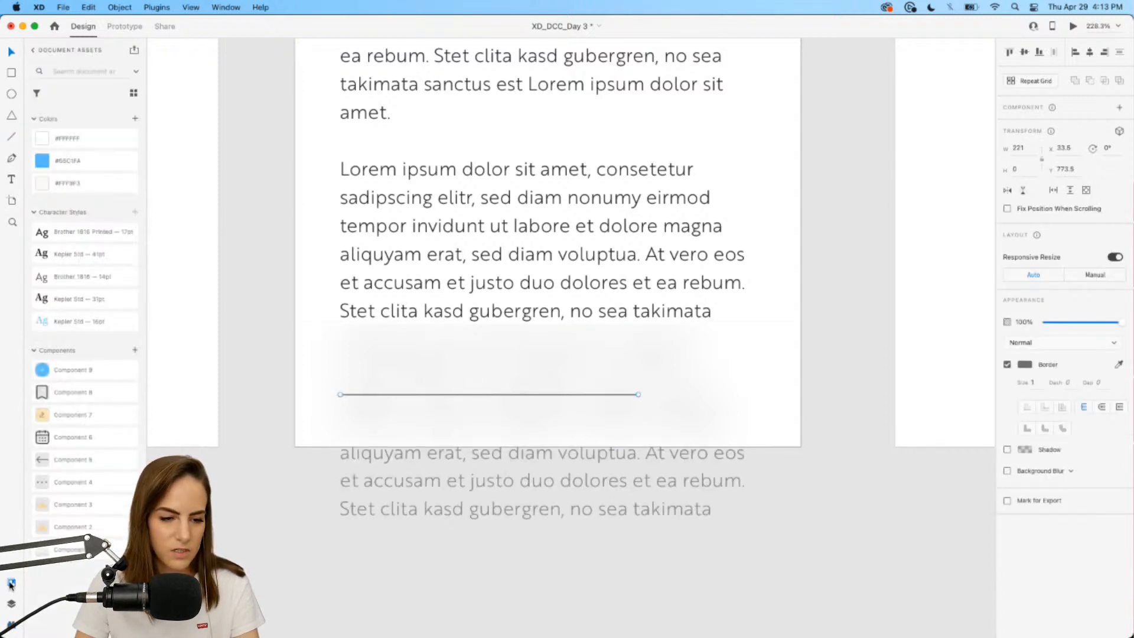
{"action": "left_click", "coordinate": [1026, 365]}
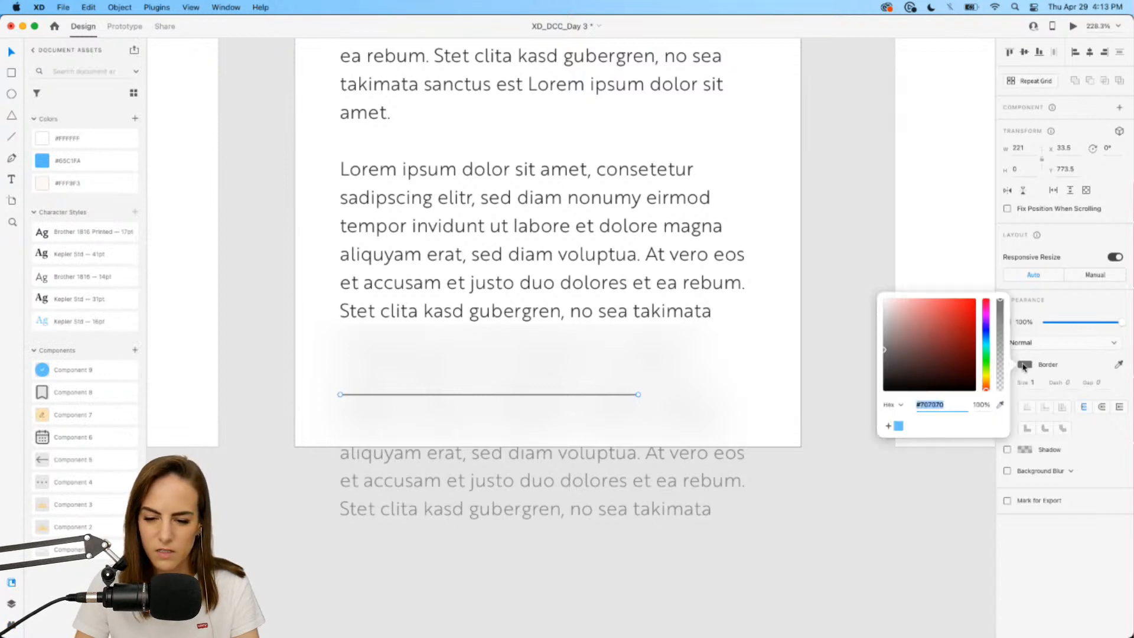
{"action": "left_click", "coordinate": [899, 428]}
{"action": "left_click", "coordinate": [1035, 385]}
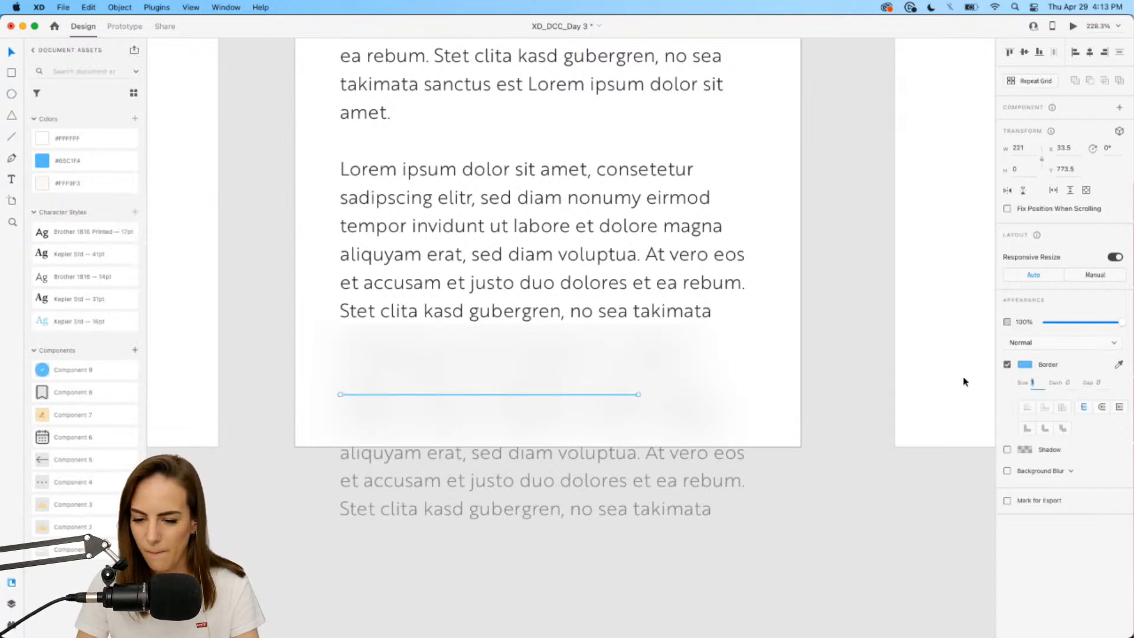
{"action": "type", "text": "5"}
{"action": "type", "text": "7"}
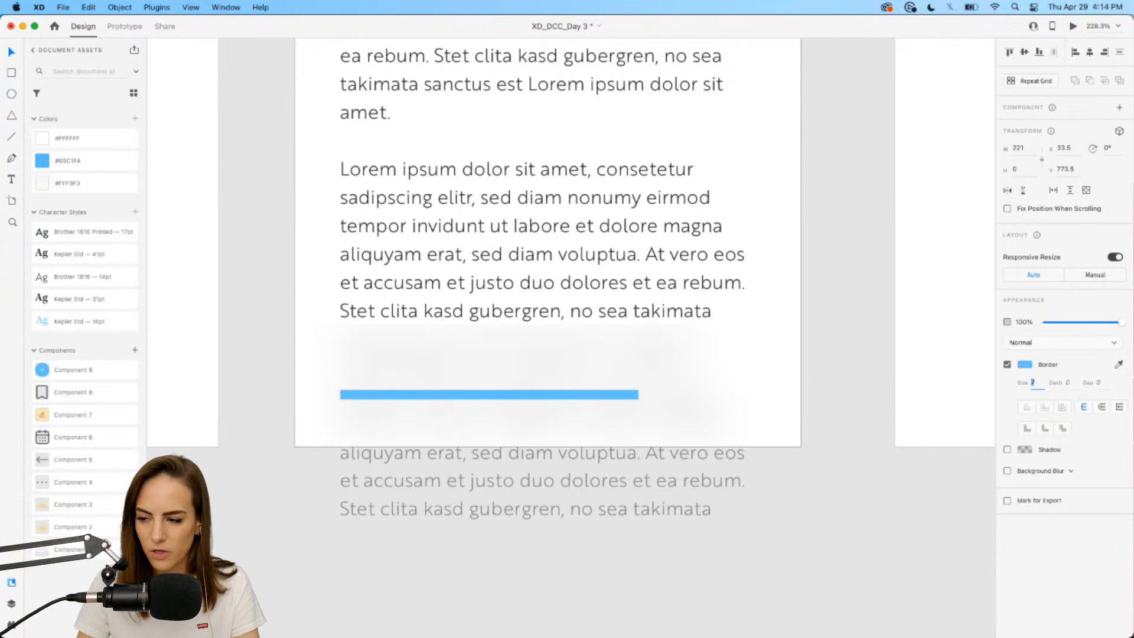
{"action": "left_click", "coordinate": [1103, 409]}
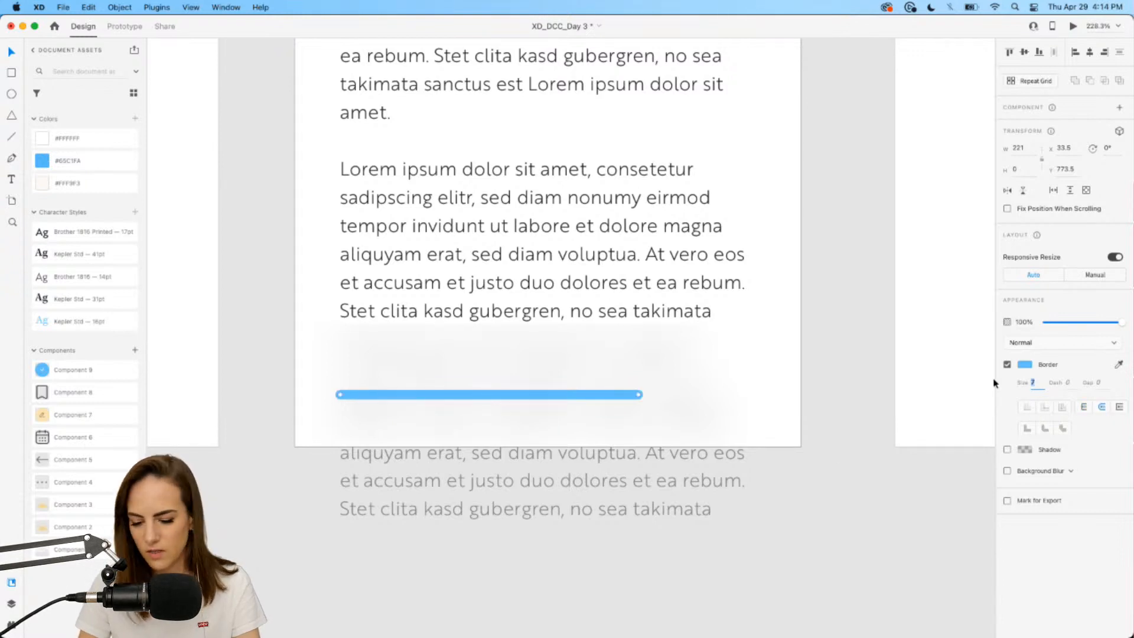
{"action": "type", "text": "8"}
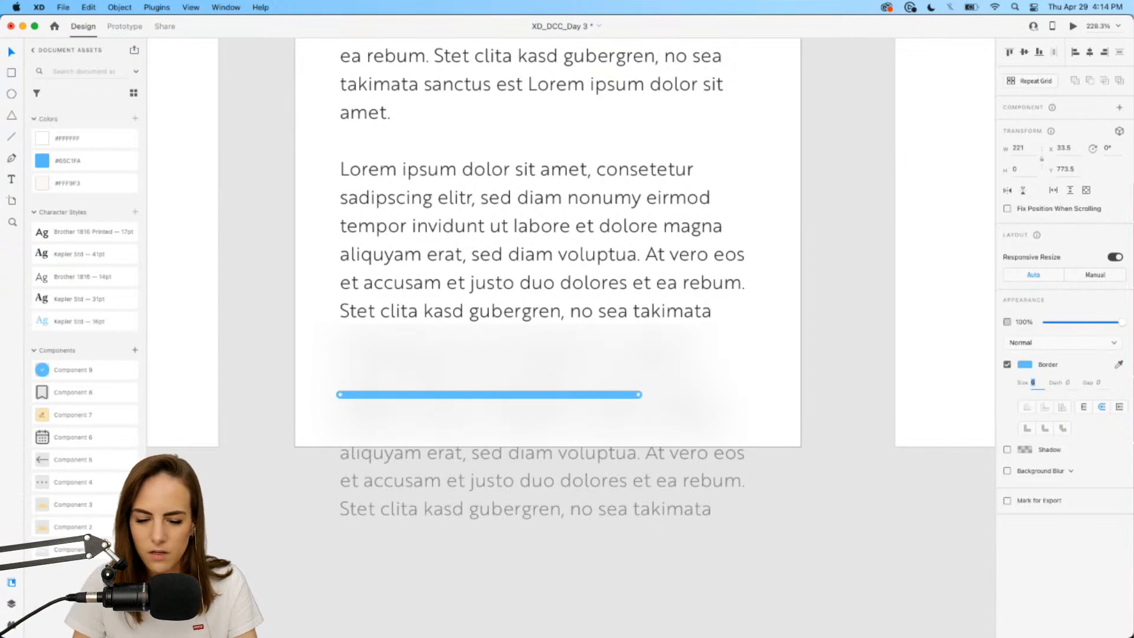
{"action": "key", "text": "Up"}
{"action": "key", "text": "Up"}
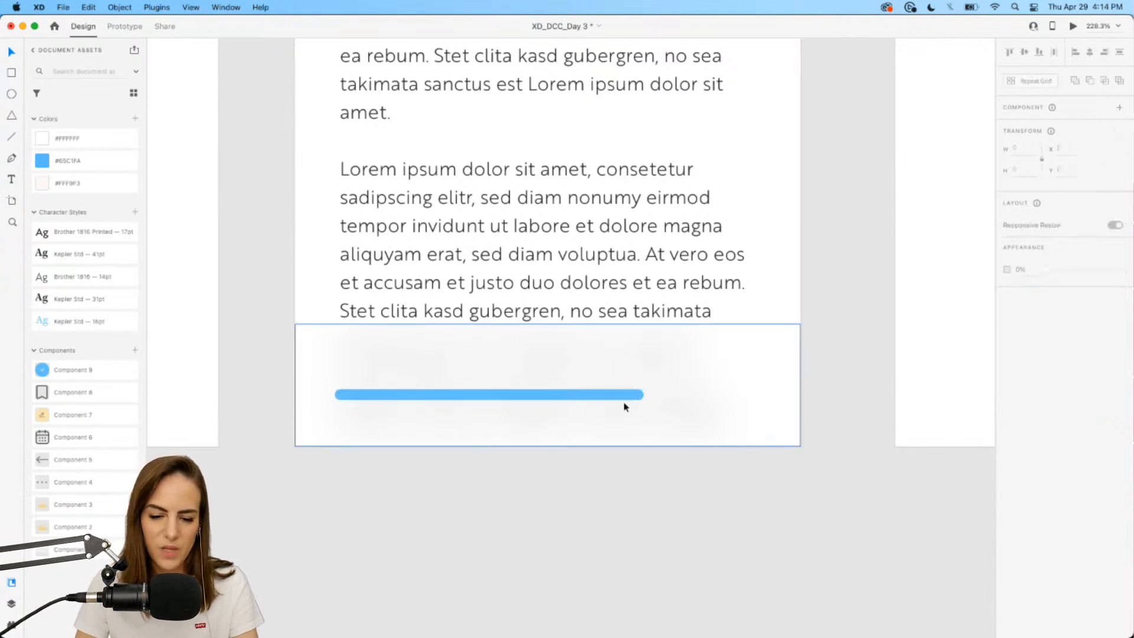
{"action": "left_click", "coordinate": [619, 402]}
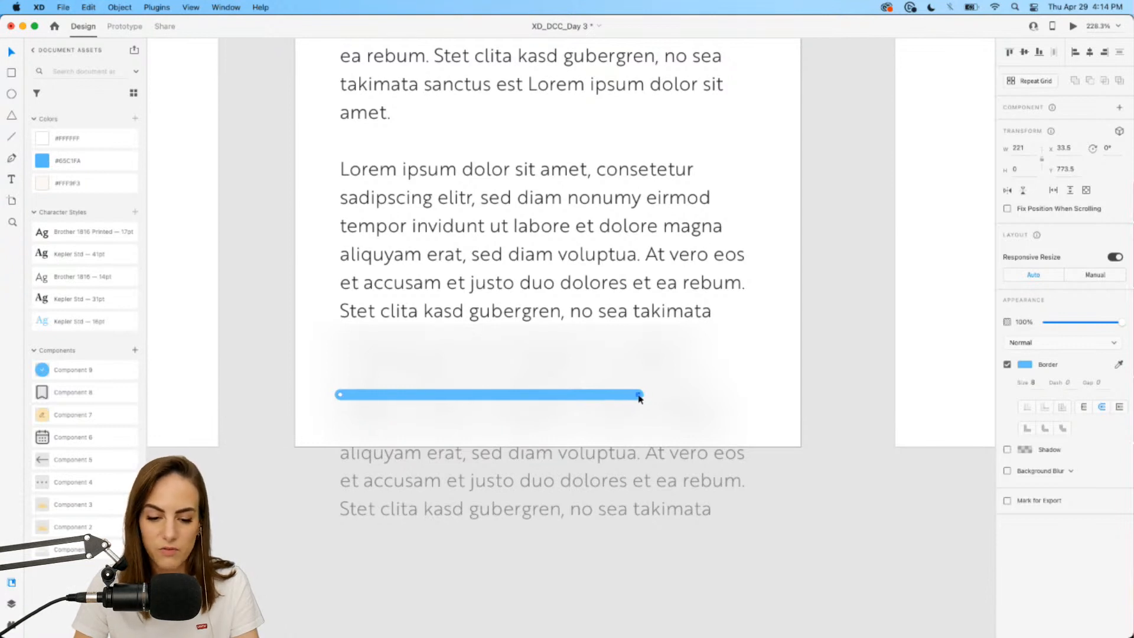
Fade the lengthened track to 38% opacity and widen the solid fill from 113 to 183.
{"action": "left_click_drag", "start_coordinate": [494, 396], "coordinate": [639, 395]}
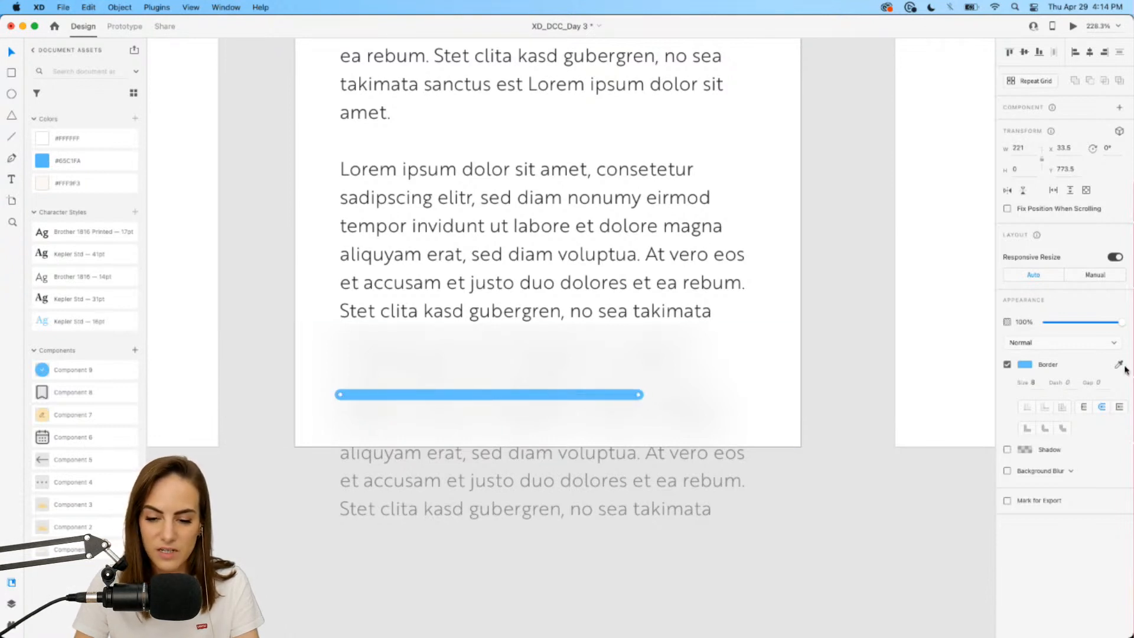
{"action": "left_click_drag", "start_coordinate": [1083, 322], "coordinate": [1072, 323]}
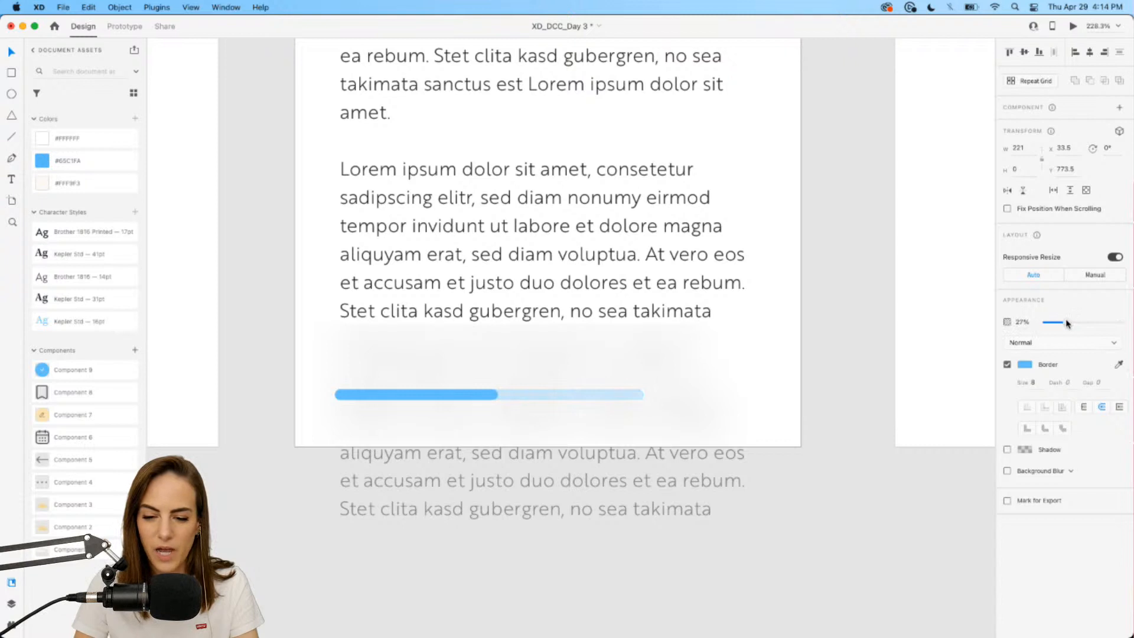
{"action": "left_click", "coordinate": [828, 403]}
{"action": "left_click", "coordinate": [464, 399]}
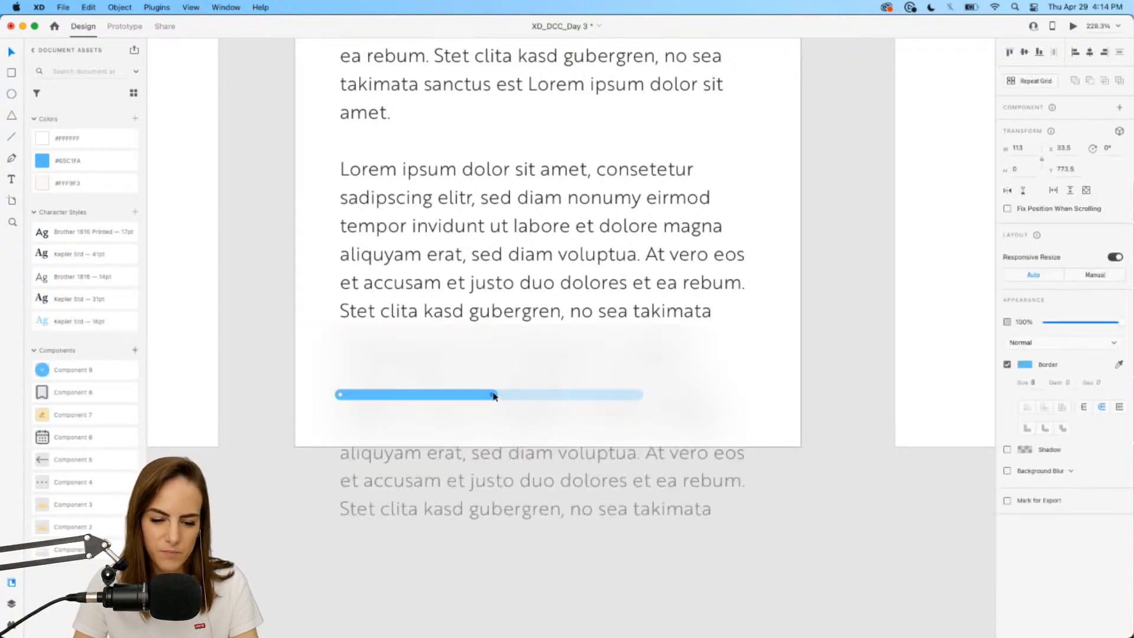
{"action": "left_click_drag", "start_coordinate": [494, 396], "coordinate": [588, 395]}
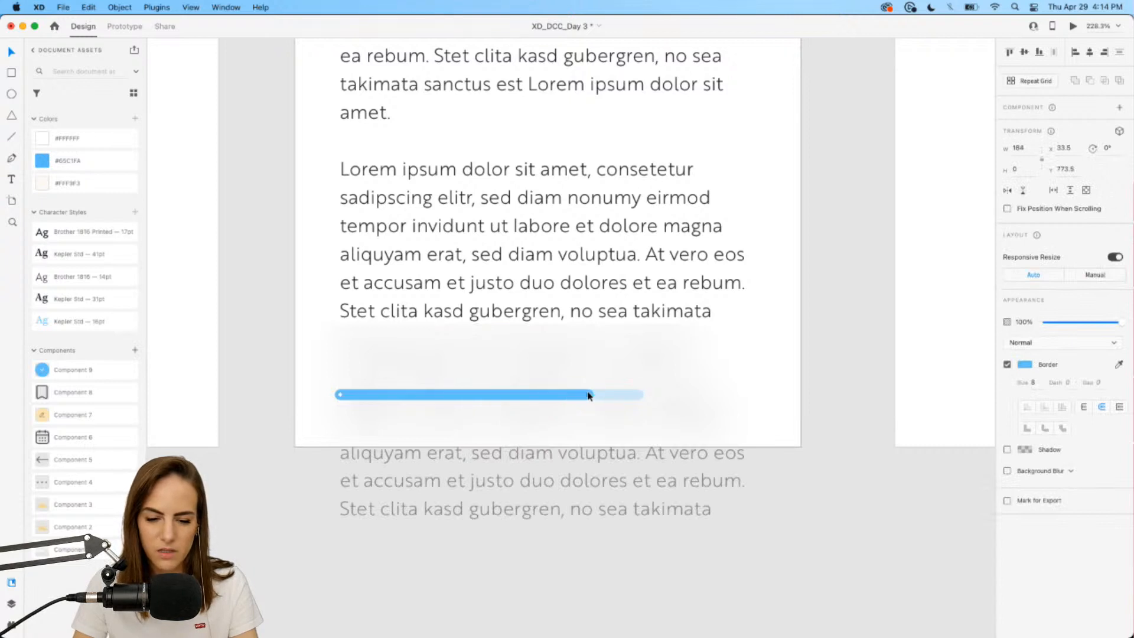
{"action": "left_click", "coordinate": [745, 484]}
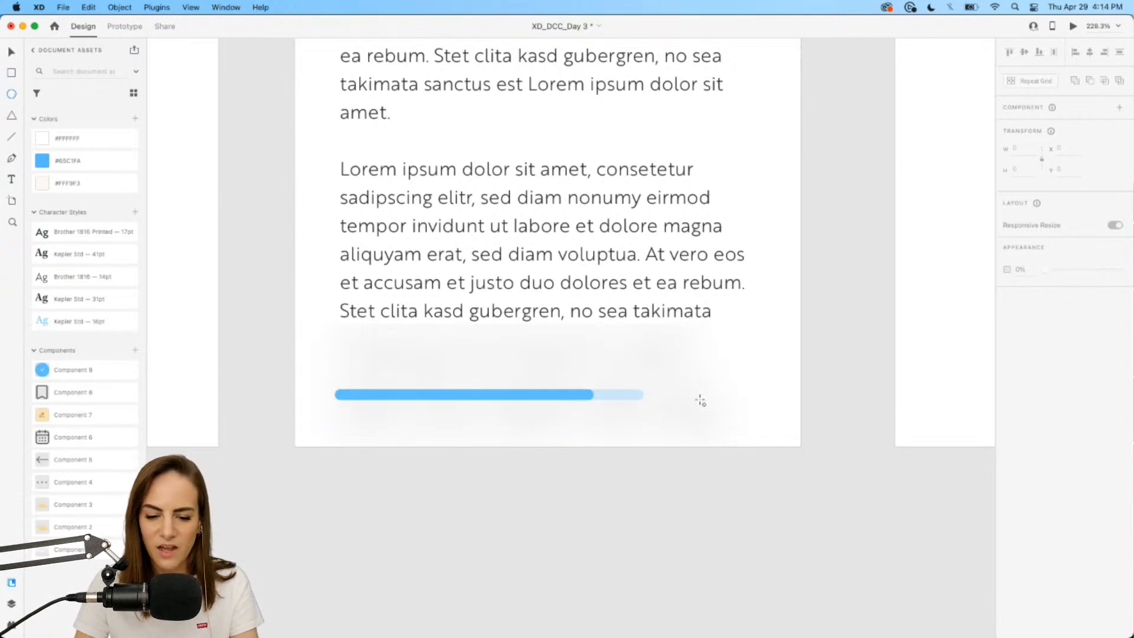
Draw a borderless #65C1FA circle beside the progress bar, then delete it.
{"action": "left_click_drag", "start_coordinate": [700, 400], "coordinate": [758, 340]}
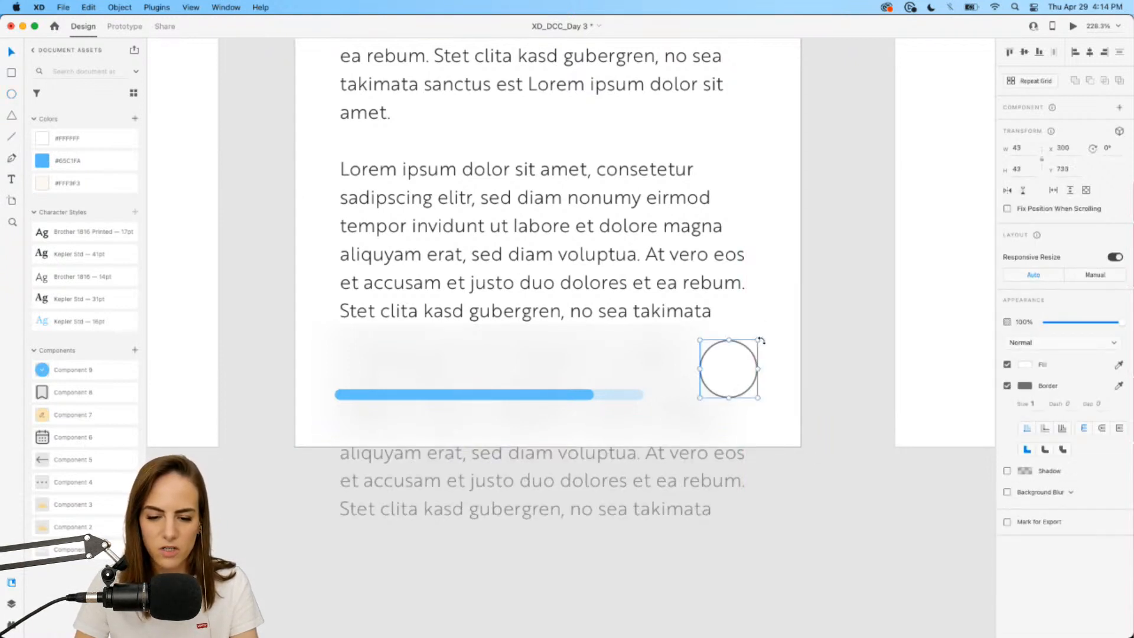
{"action": "left_click", "coordinate": [1008, 386]}
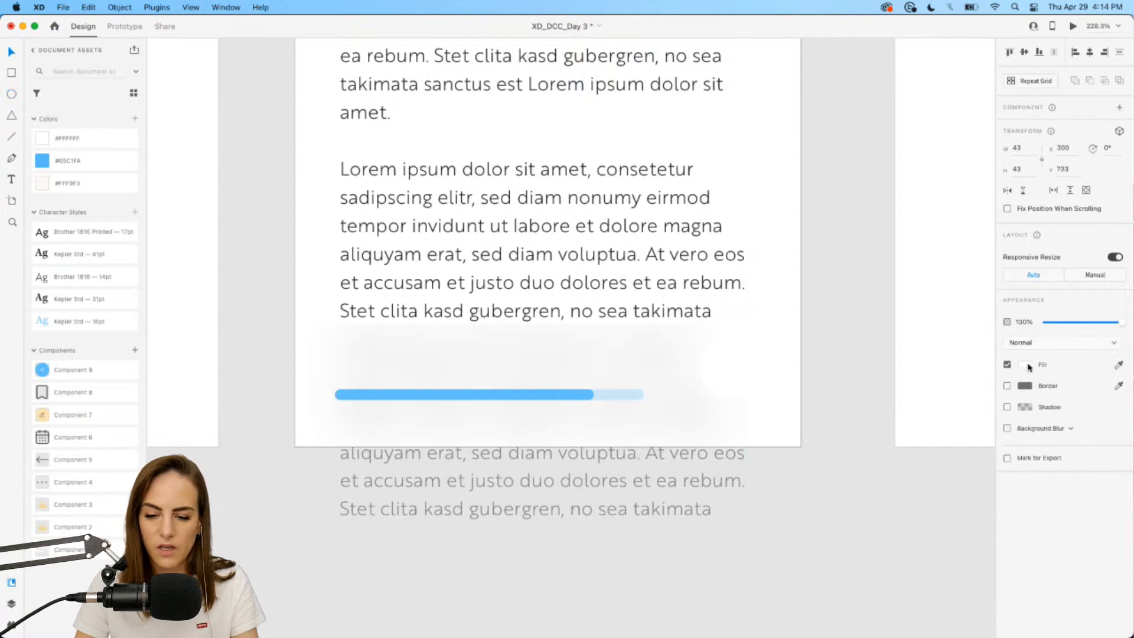
{"action": "left_click", "coordinate": [1026, 365]}
{"action": "left_click", "coordinate": [898, 435]}
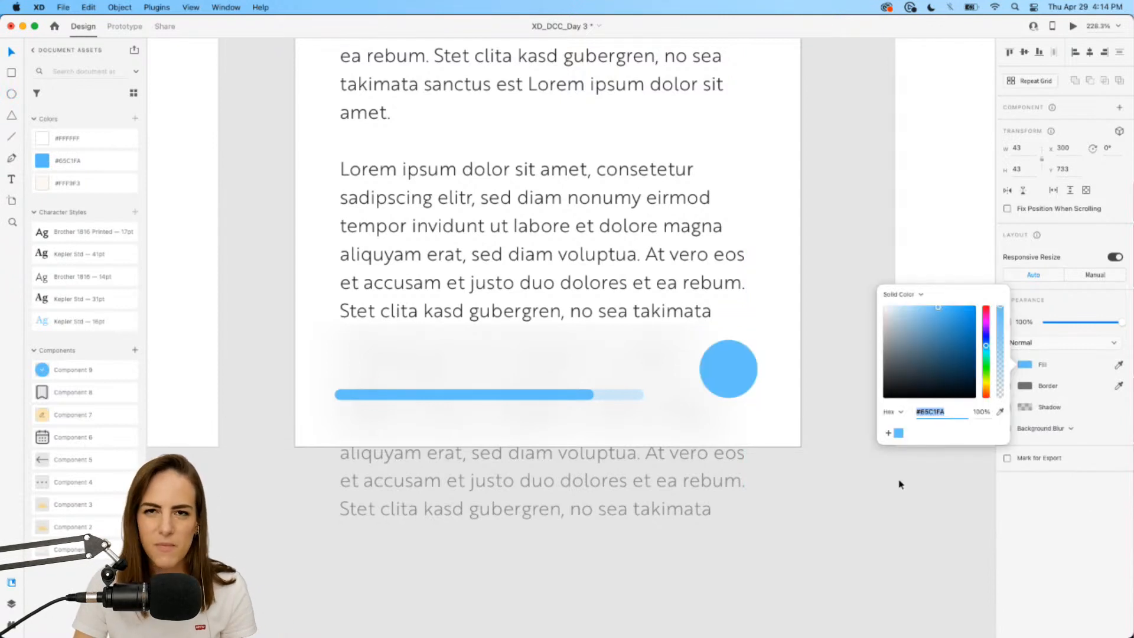
{"action": "left_click", "coordinate": [893, 579]}
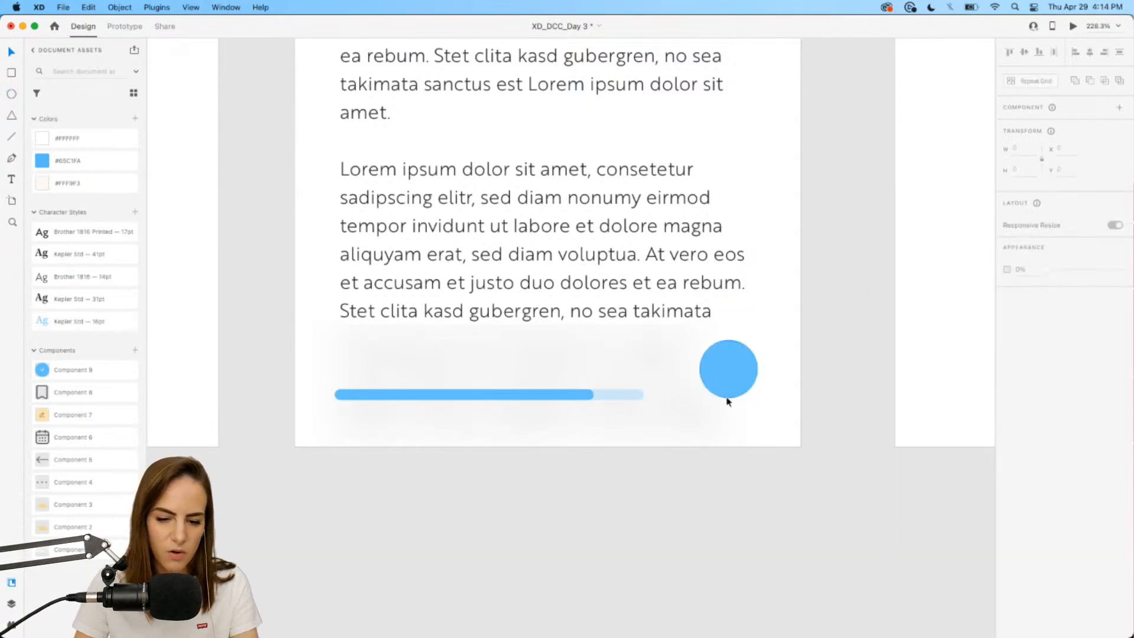
{"action": "left_click", "coordinate": [729, 378]}
{"action": "key", "text": "Delete"}
Place the Component 9 check button from Assets beside the progress bar, aligned with it.
{"action": "left_click_drag", "start_coordinate": [79, 381], "coordinate": [647, 380]}
{"action": "left_click", "coordinate": [794, 507]}
{"action": "key", "text": "super+z"}
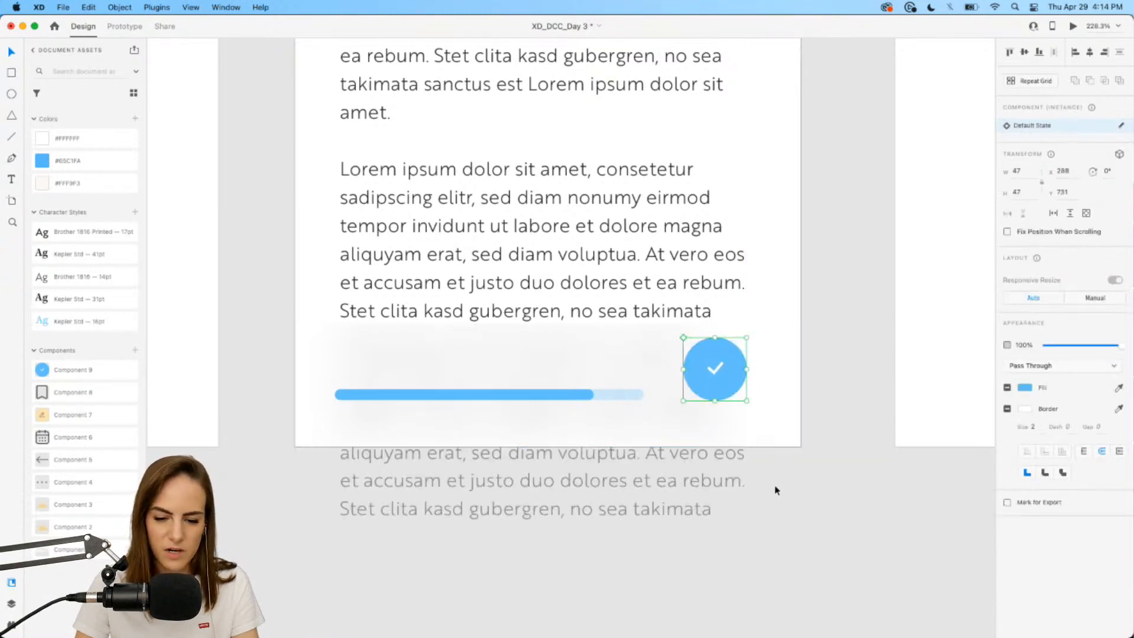
{"action": "left_click", "coordinate": [775, 485]}
{"action": "scroll", "coordinate": [400, 375], "scroll_direction": "up", "scroll_amount": 5}
{"action": "scroll", "coordinate": [388, 339], "scroll_direction": "left", "scroll_amount": 1}
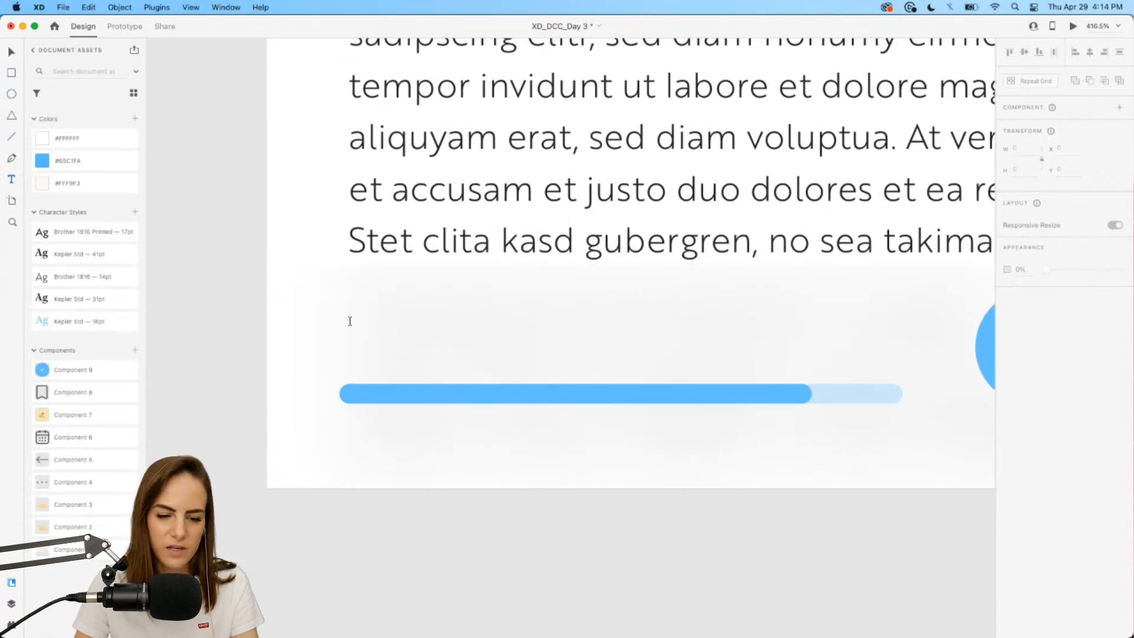
Add a 'words' text label with auto width and the Brother 1816 Printed 17pt style.
{"action": "left_click_drag", "start_coordinate": [349, 321], "coordinate": [500, 353]}
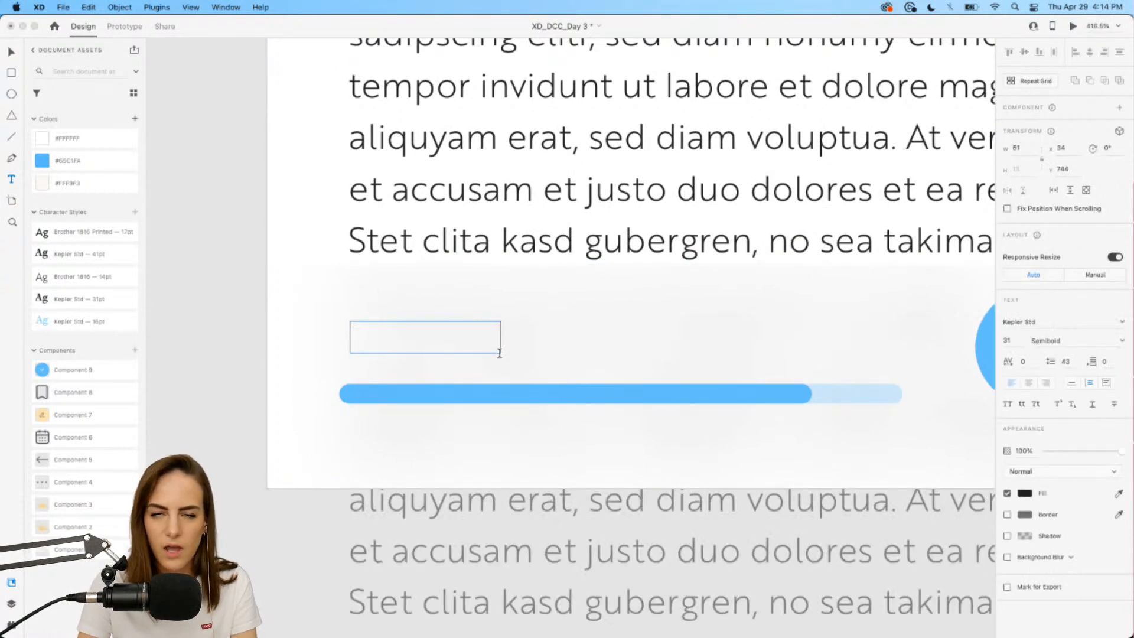
{"action": "type", "text": "words"}
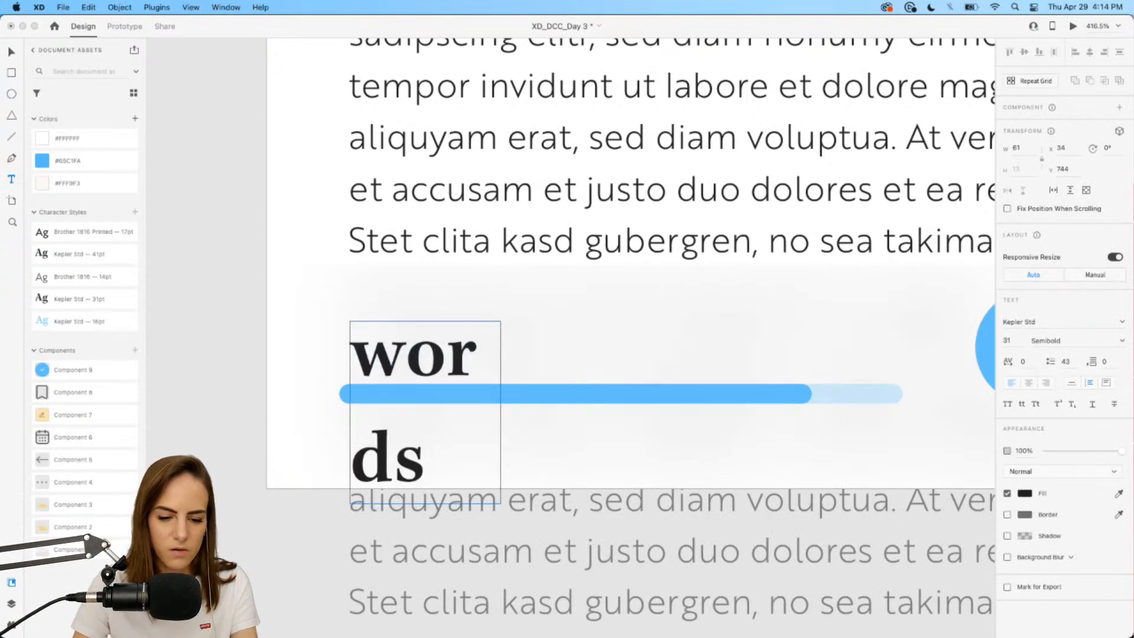
{"action": "key", "text": "Escape"}
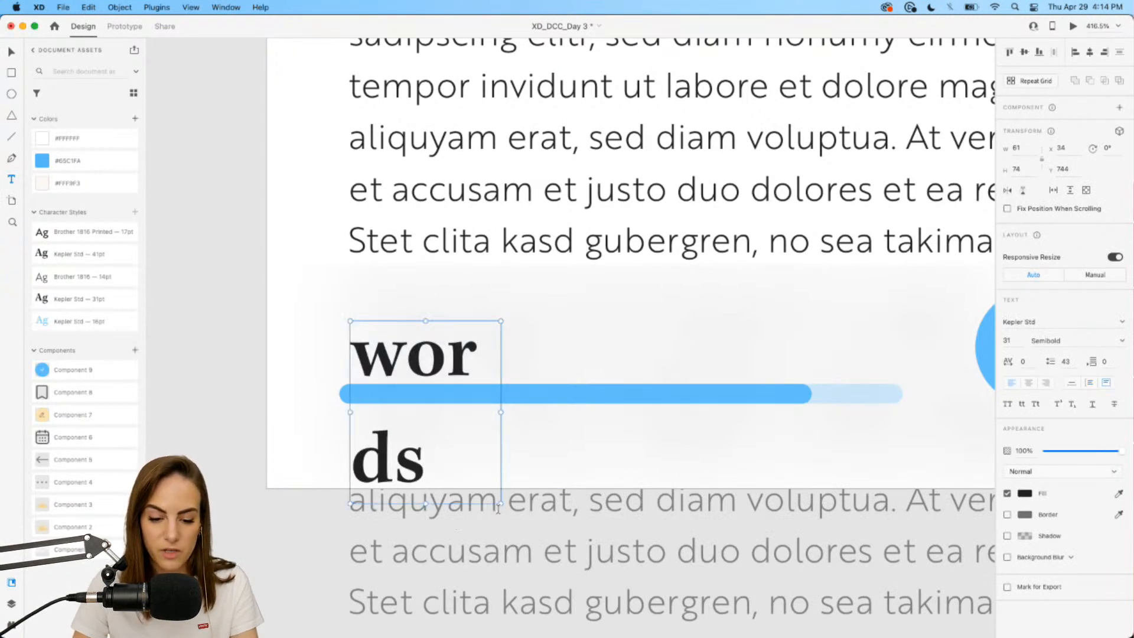
{"action": "left_click_drag", "start_coordinate": [501, 504], "coordinate": [603, 392]}
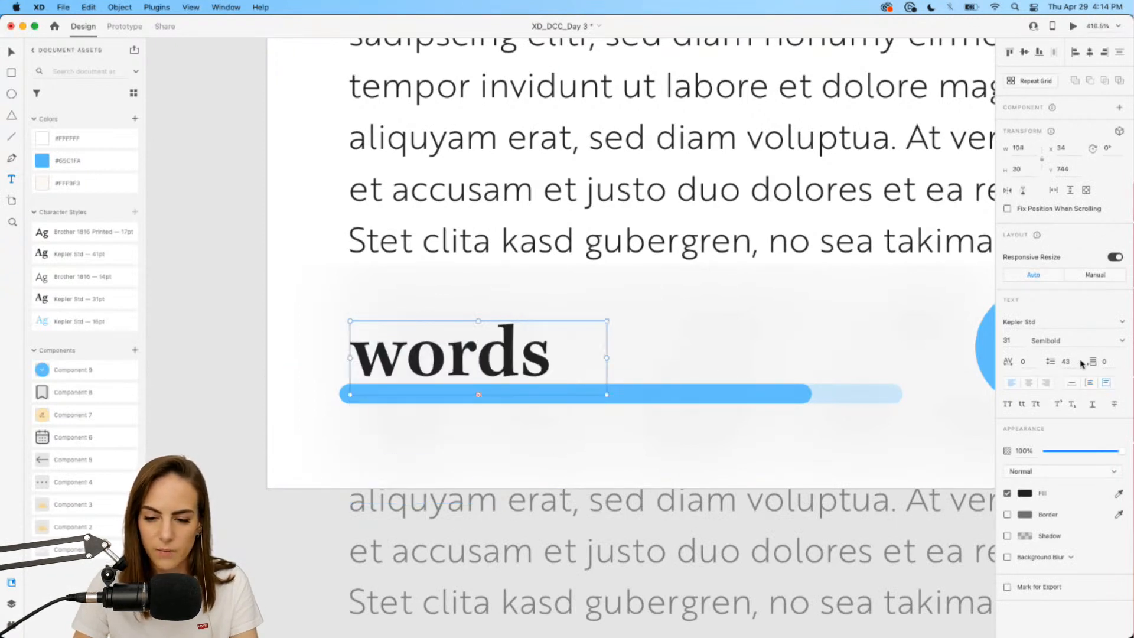
{"action": "left_click", "coordinate": [1072, 384]}
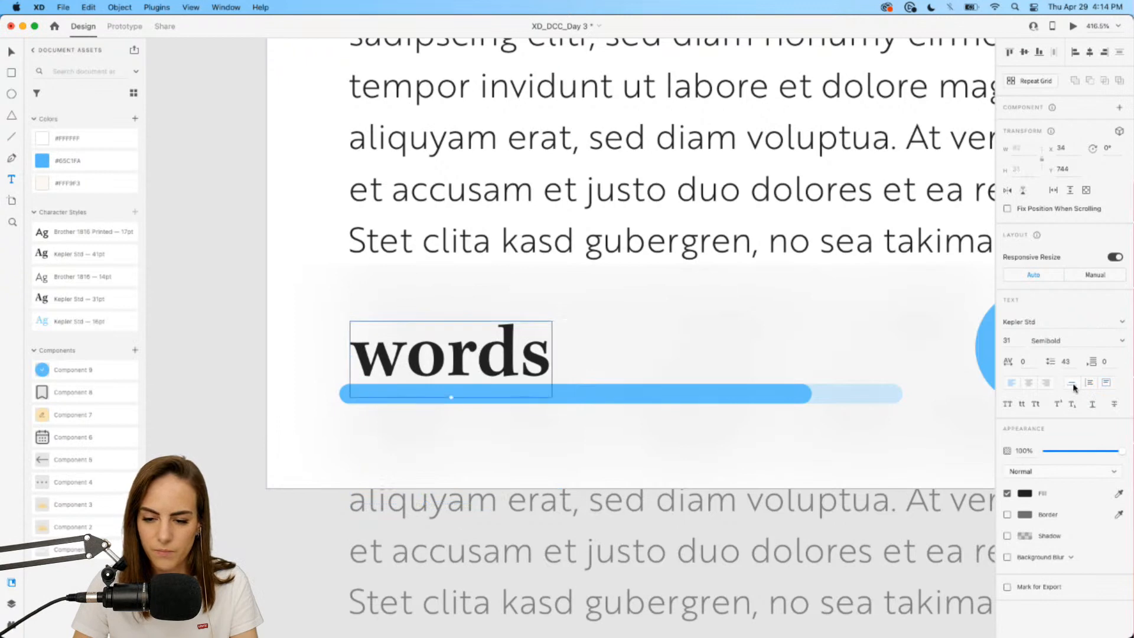
{"action": "left_click", "coordinate": [79, 234]}
Position the words label above the progress bar and place a duplicate to its right.
{"action": "scroll", "coordinate": [539, 403], "scroll_direction": "down", "scroll_amount": 10}
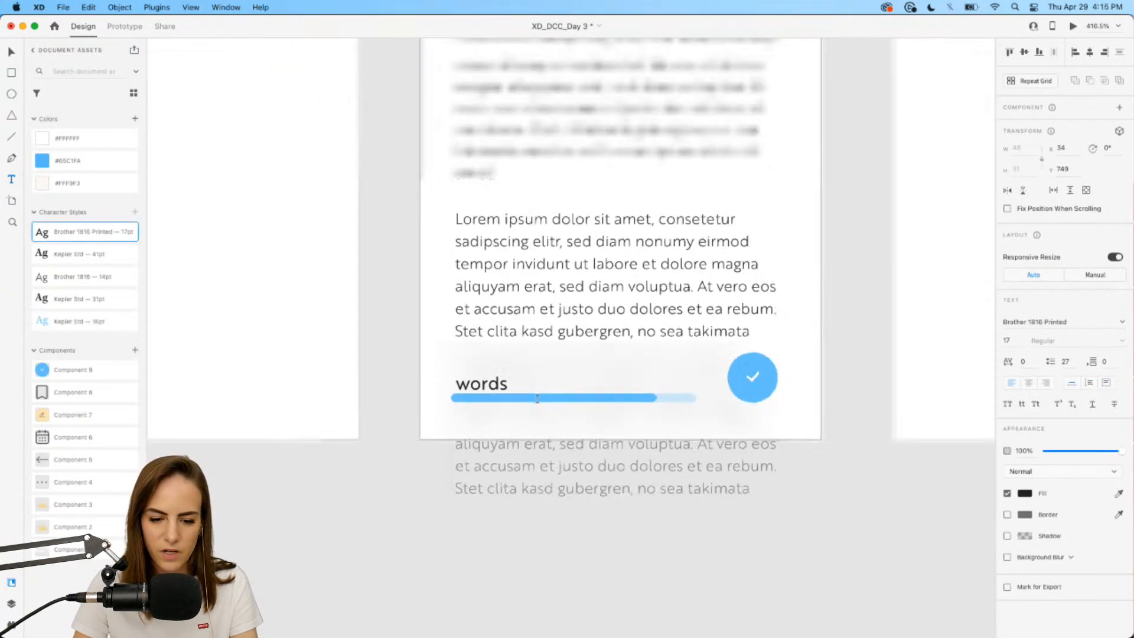
{"action": "left_click_drag", "start_coordinate": [505, 391], "coordinate": [524, 380]}
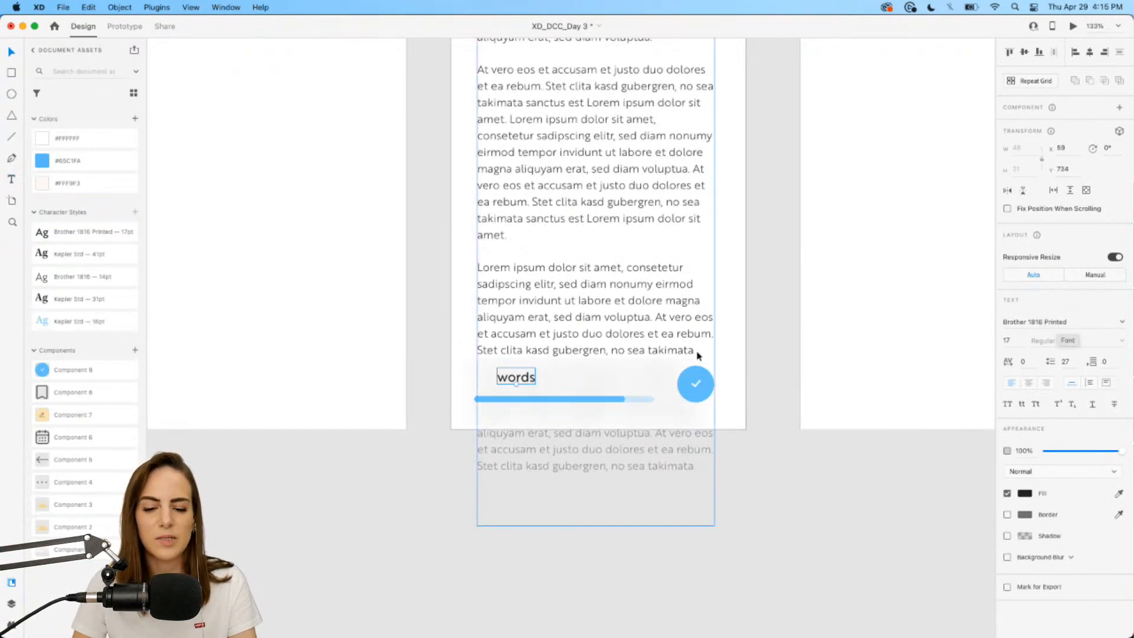
{"action": "scroll", "coordinate": [700, 352], "scroll_direction": "up", "scroll_amount": 5}
{"action": "scroll", "coordinate": [394, 397], "scroll_direction": "down", "scroll_amount": 3}
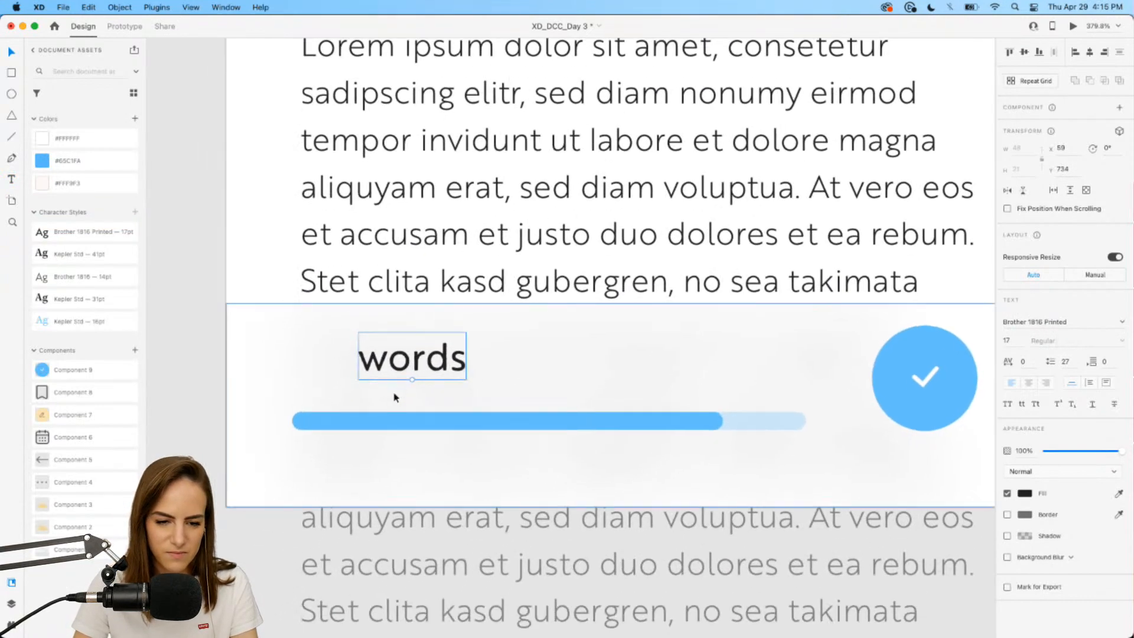
{"action": "scroll", "coordinate": [410, 360], "scroll_direction": "up", "scroll_amount": 8}
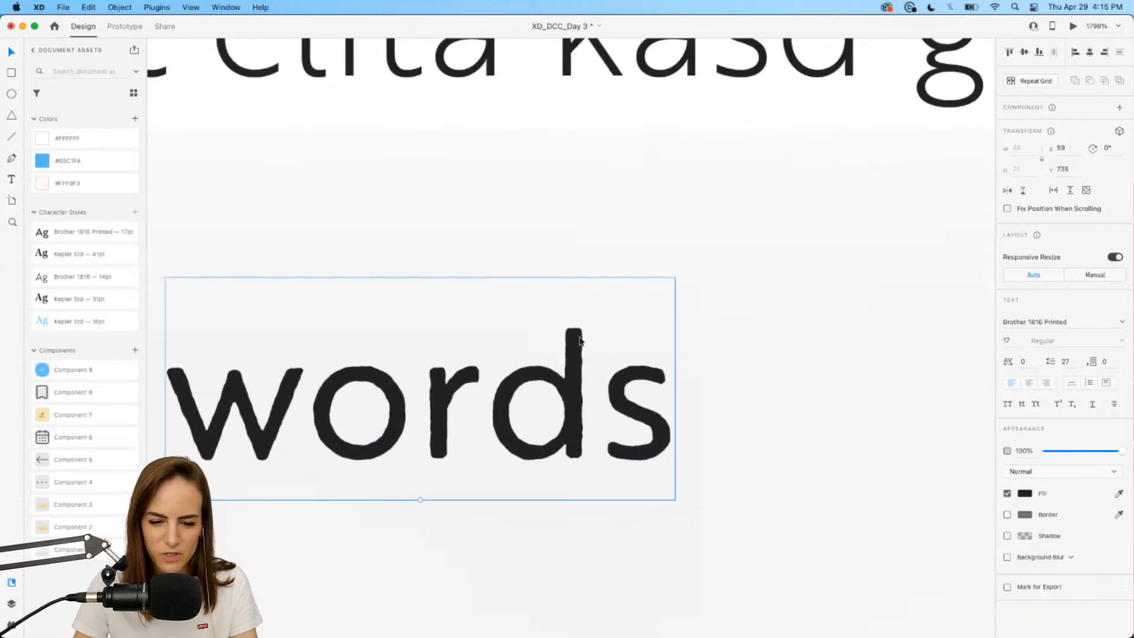
{"action": "scroll", "coordinate": [574, 434], "scroll_direction": "down", "scroll_amount": 10}
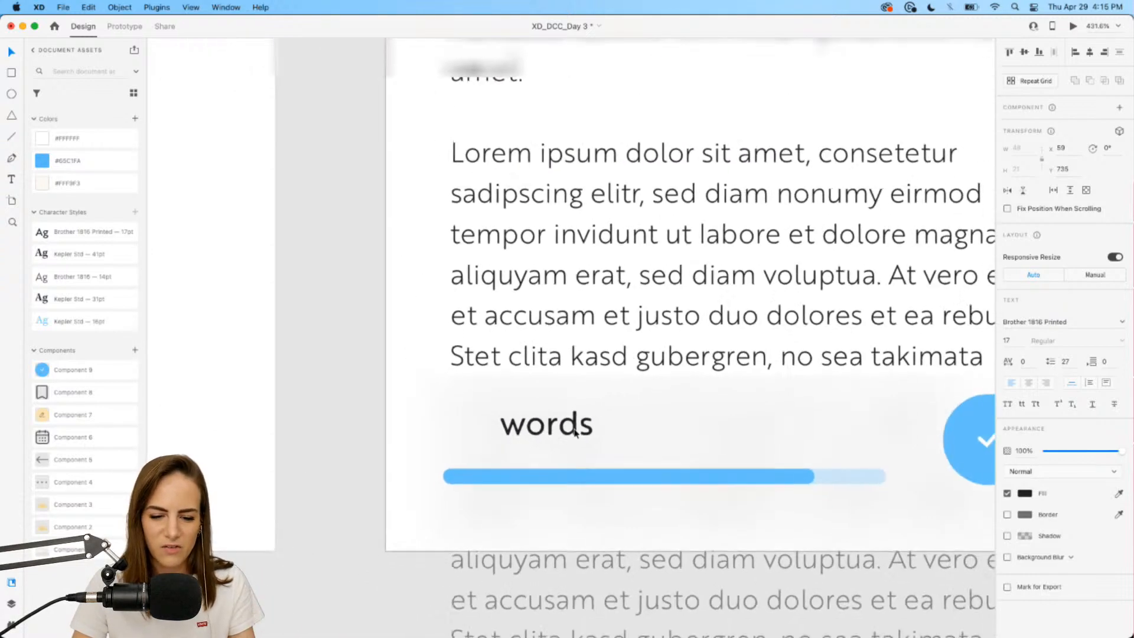
{"action": "scroll", "coordinate": [575, 433], "scroll_direction": "down", "scroll_amount": 2}
{"action": "scroll", "coordinate": [575, 433], "scroll_direction": "down", "scroll_amount": 1}
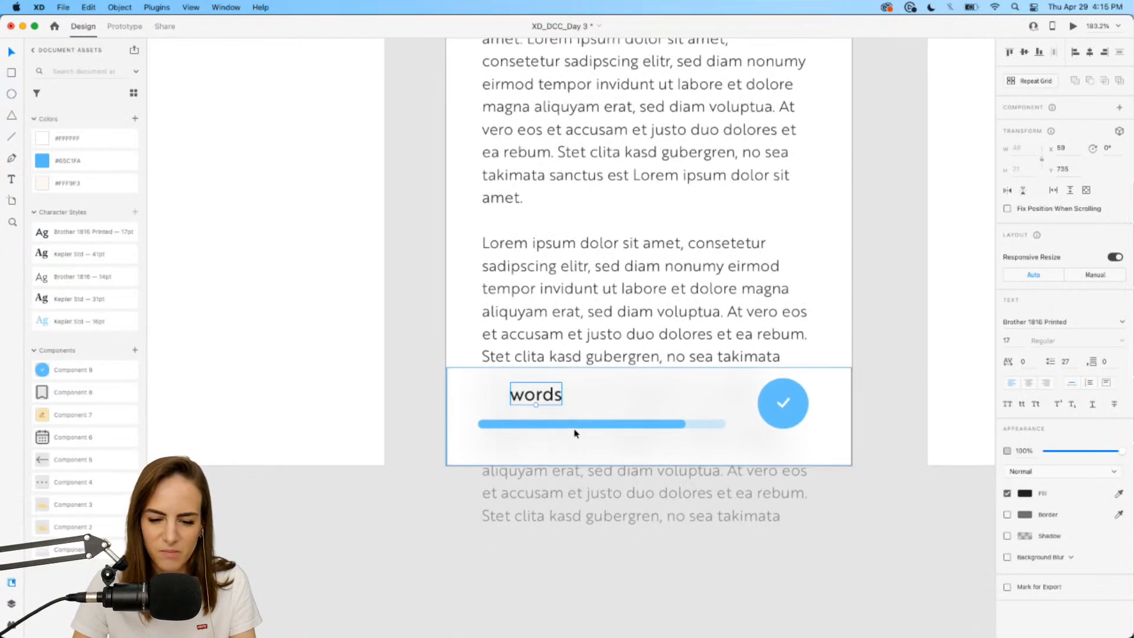
{"action": "scroll", "coordinate": [575, 434], "scroll_direction": "up", "scroll_amount": 3}
{"action": "scroll", "coordinate": [574, 433], "scroll_direction": "up", "scroll_amount": 4}
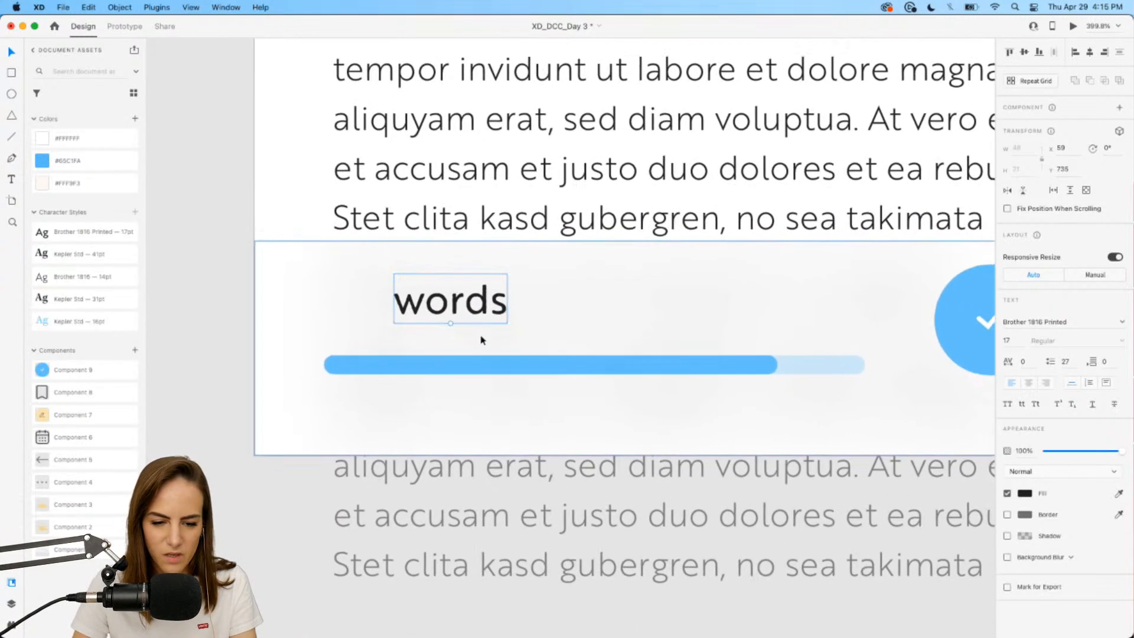
{"action": "left_click_drag", "start_coordinate": [464, 305], "coordinate": [379, 303]}
{"action": "key", "text": "super+d"}
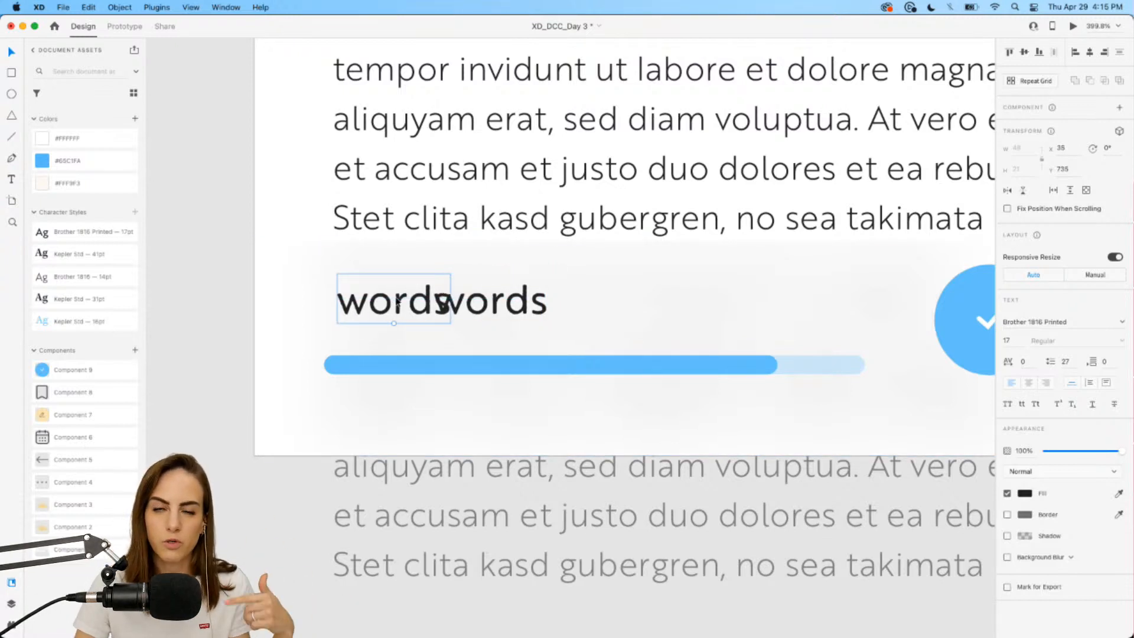
{"action": "left_click_drag", "start_coordinate": [511, 303], "coordinate": [554, 303]}
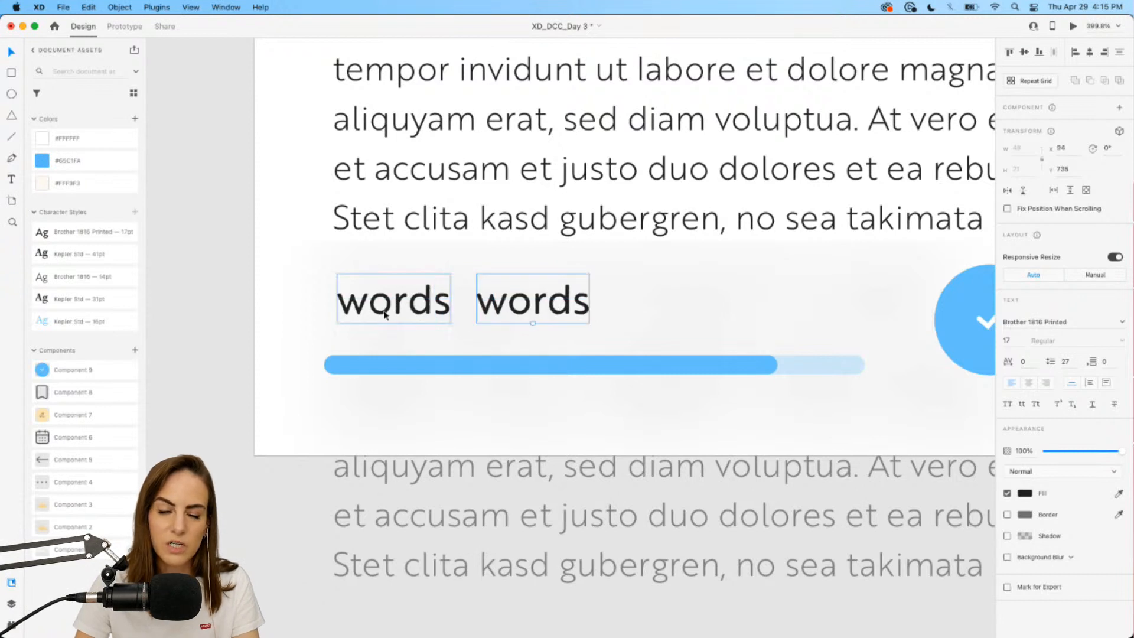
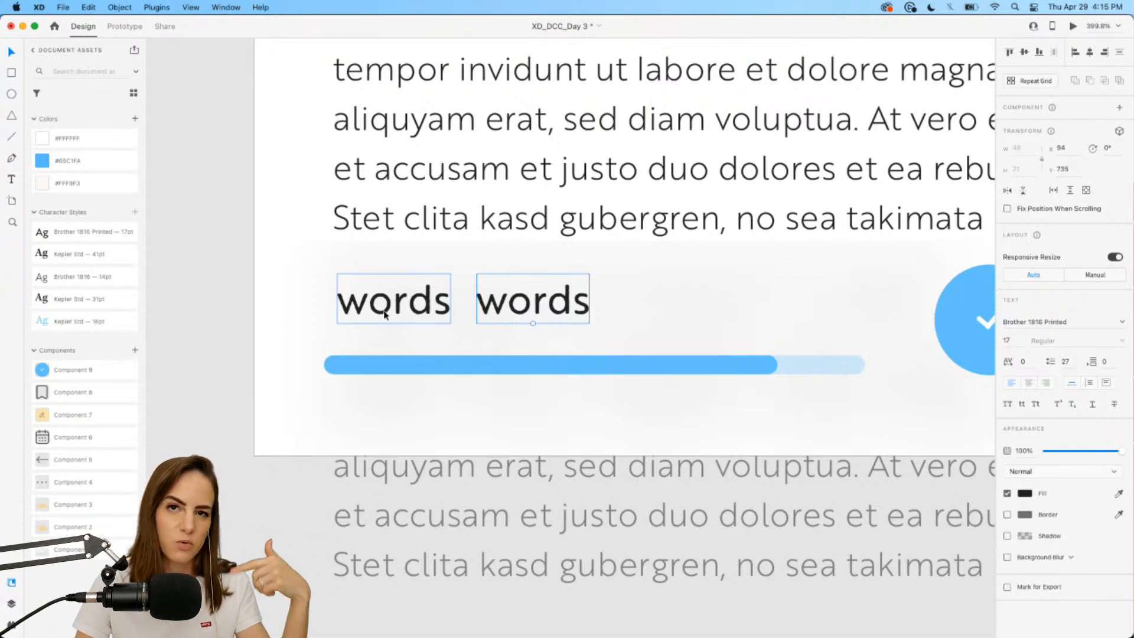
Replace the left 'words' label's text with the digit 0.
{"action": "double_click", "coordinate": [367, 301]}
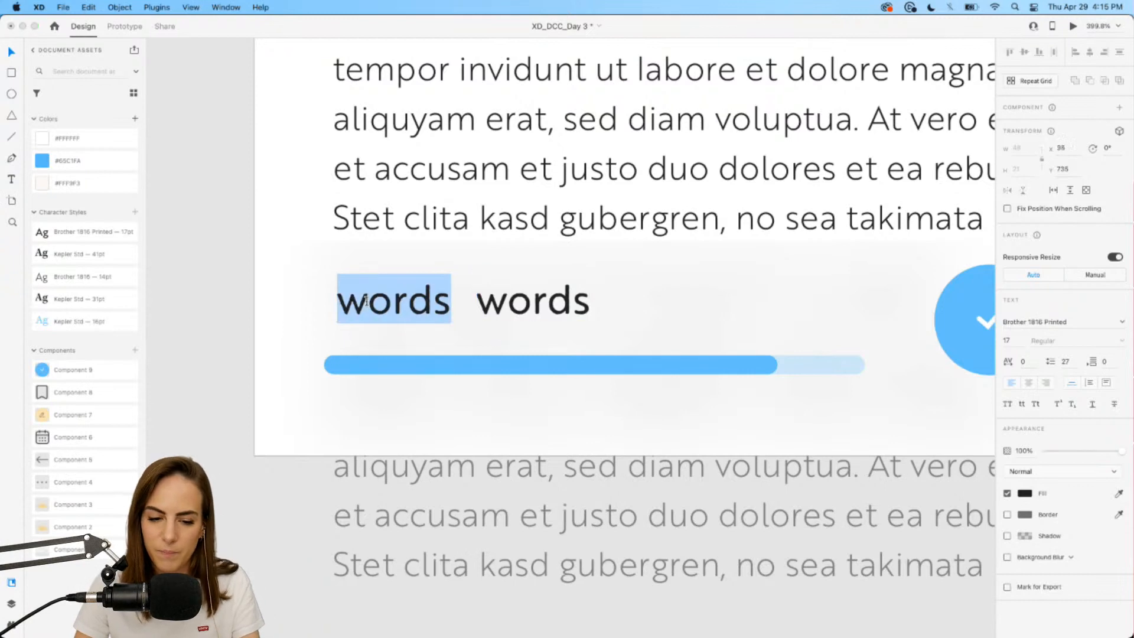
{"action": "type", "text": "0"}
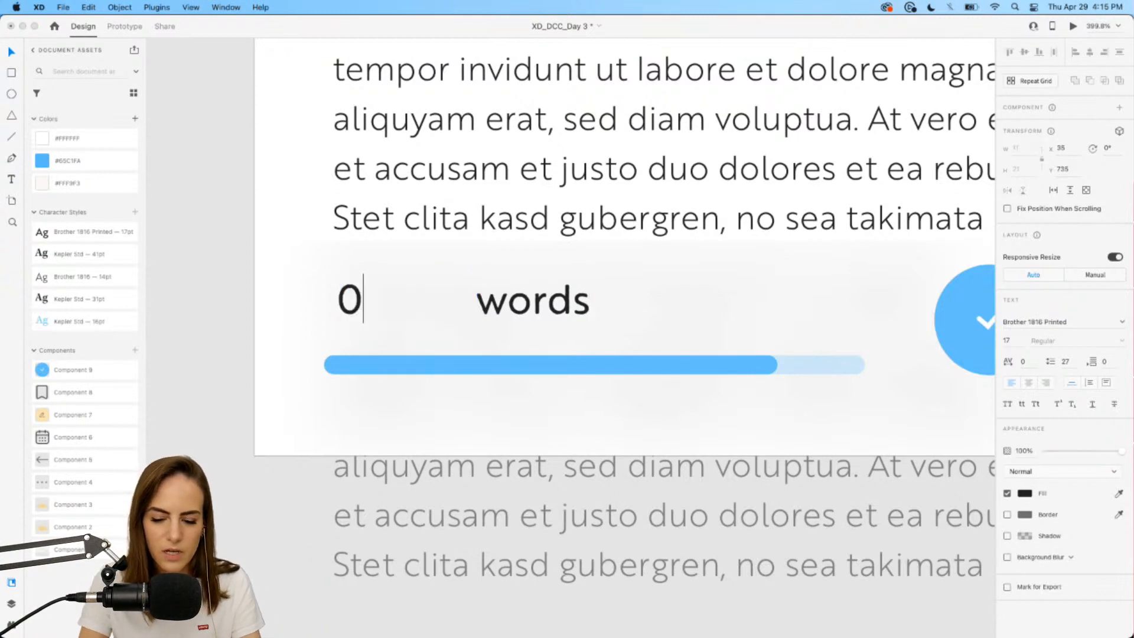
{"action": "key", "text": "super+minus"}
{"action": "key", "text": "super+minus"}
{"action": "scroll", "coordinate": [571, 338], "scroll_direction": "down", "scroll_amount": 5}
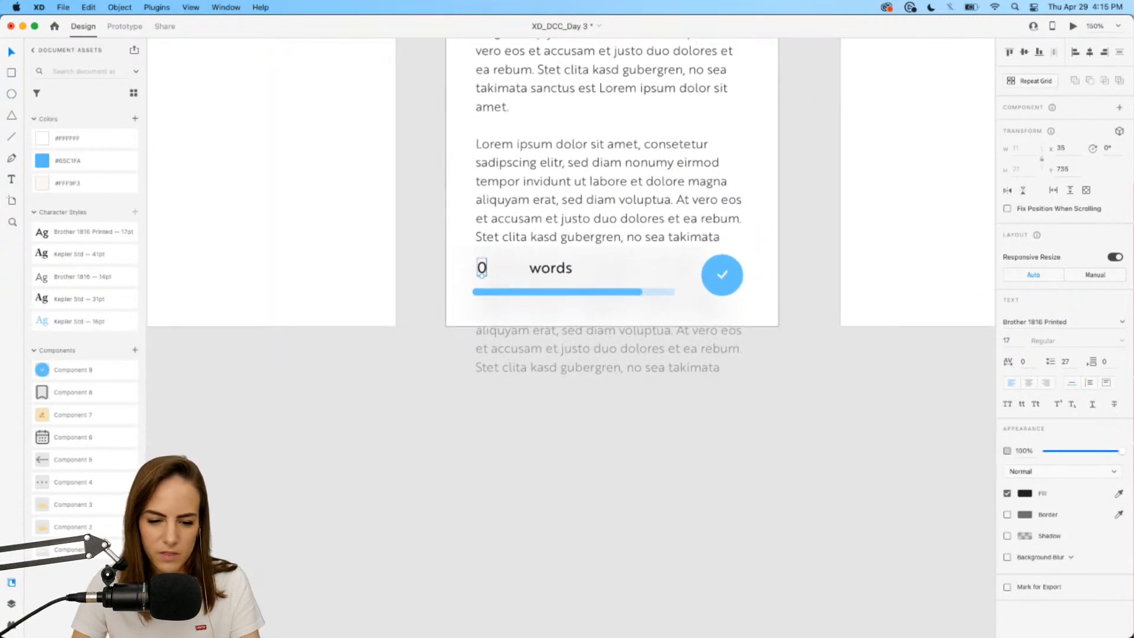
Extend the 0 text into a vertical column of digits, one per line, including 6 and 85.
{"action": "double_click", "coordinate": [498, 180]}
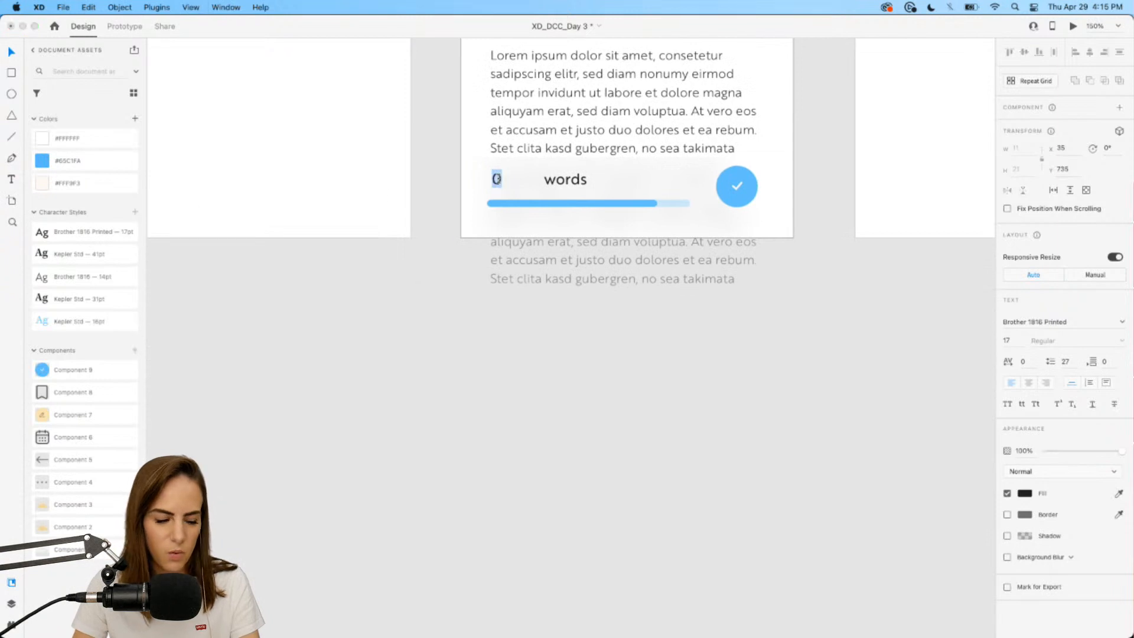
{"action": "type", "text": "0"}
{"action": "key", "text": "Return"}
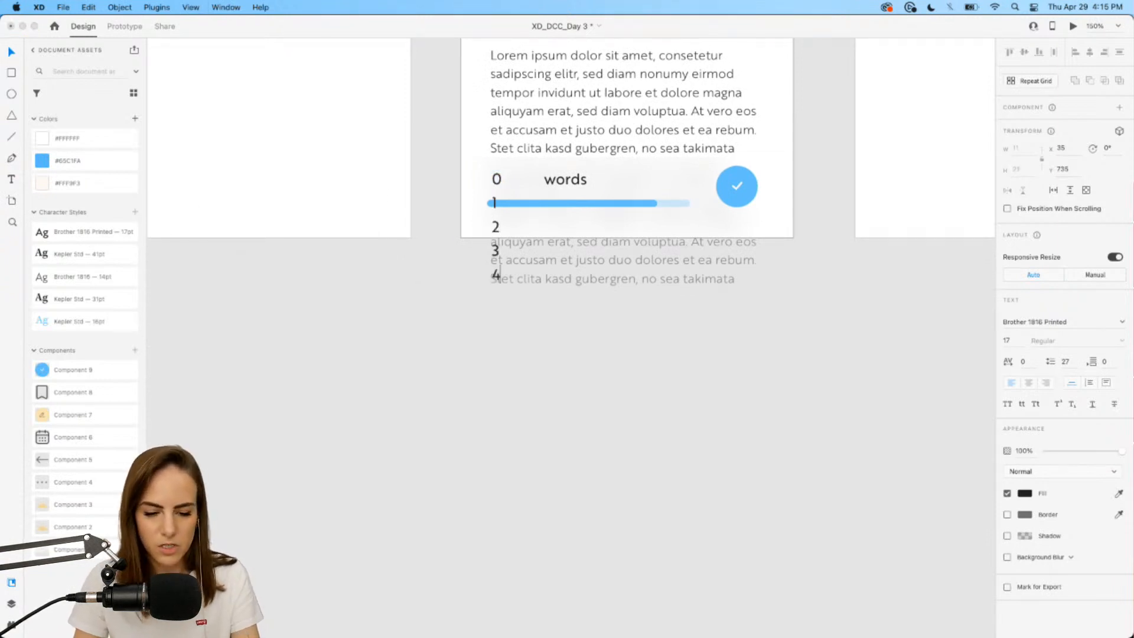
{"action": "key", "text": "Return"}
{"action": "type", "text": "6"}
{"action": "key", "text": "Return"}
{"action": "type", "text": "8"}
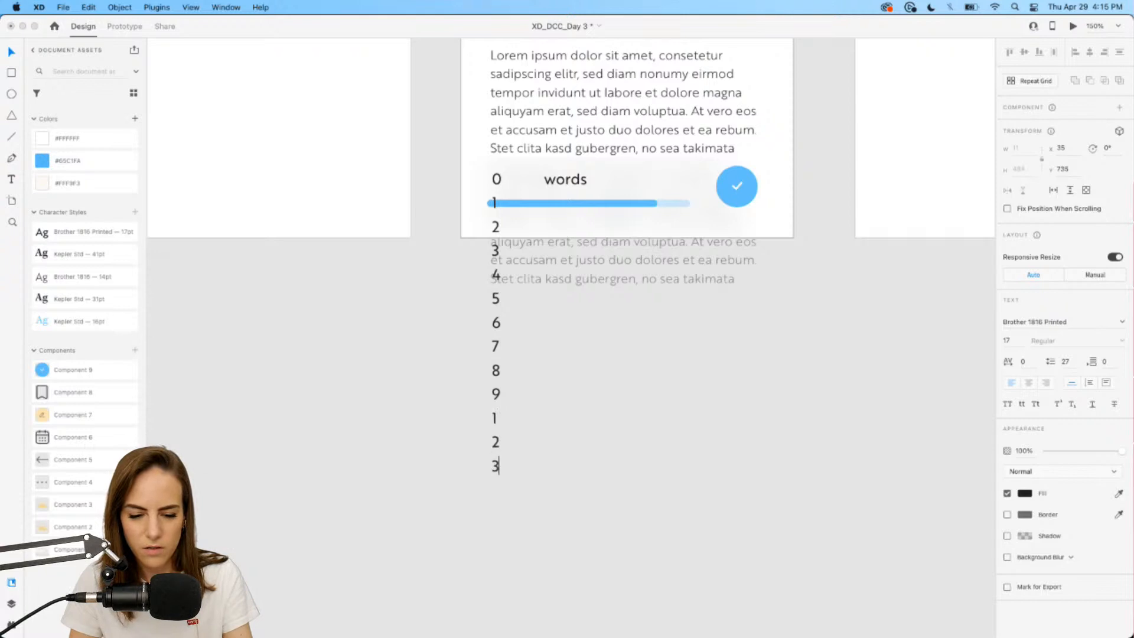
{"action": "type", "text": "5"}
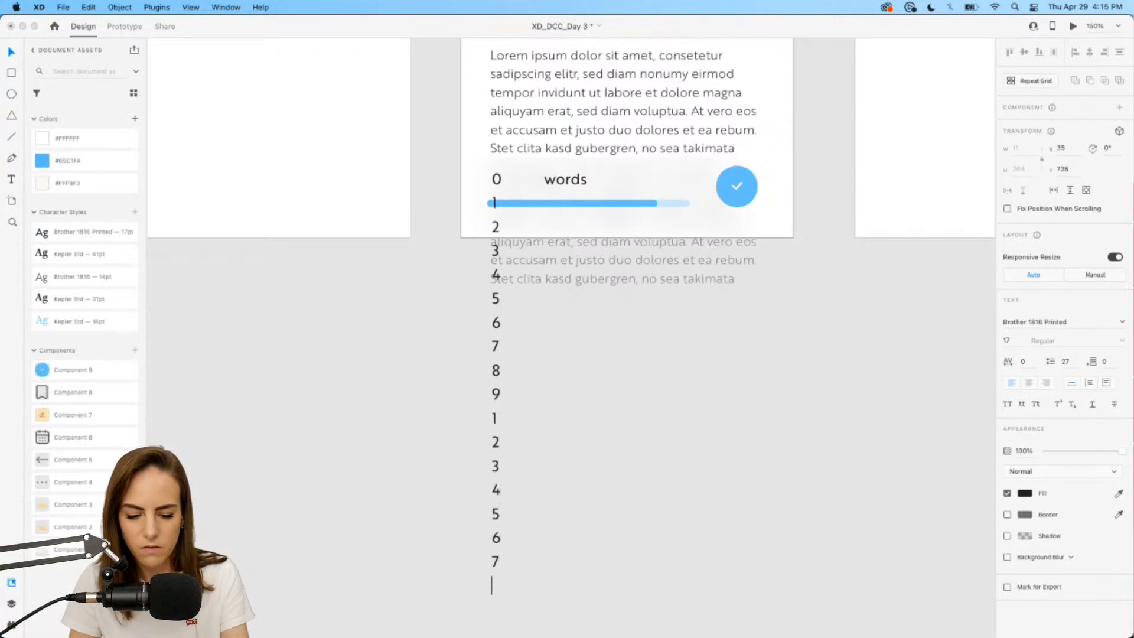
{"action": "left_click", "coordinate": [448, 225]}
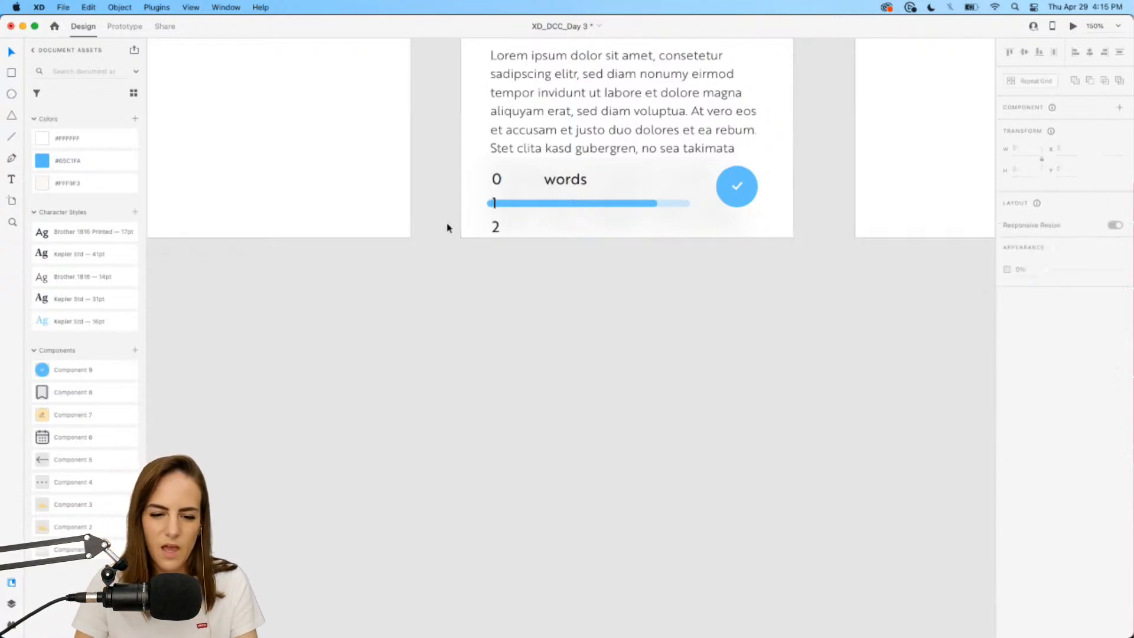
Center-align the digit column text.
{"action": "scroll", "coordinate": [433, 169], "scroll_direction": "up", "scroll_amount": 5}
{"action": "scroll", "coordinate": [432, 168], "scroll_direction": "right", "scroll_amount": 2}
{"action": "left_click", "coordinate": [512, 195], "text": "super"}
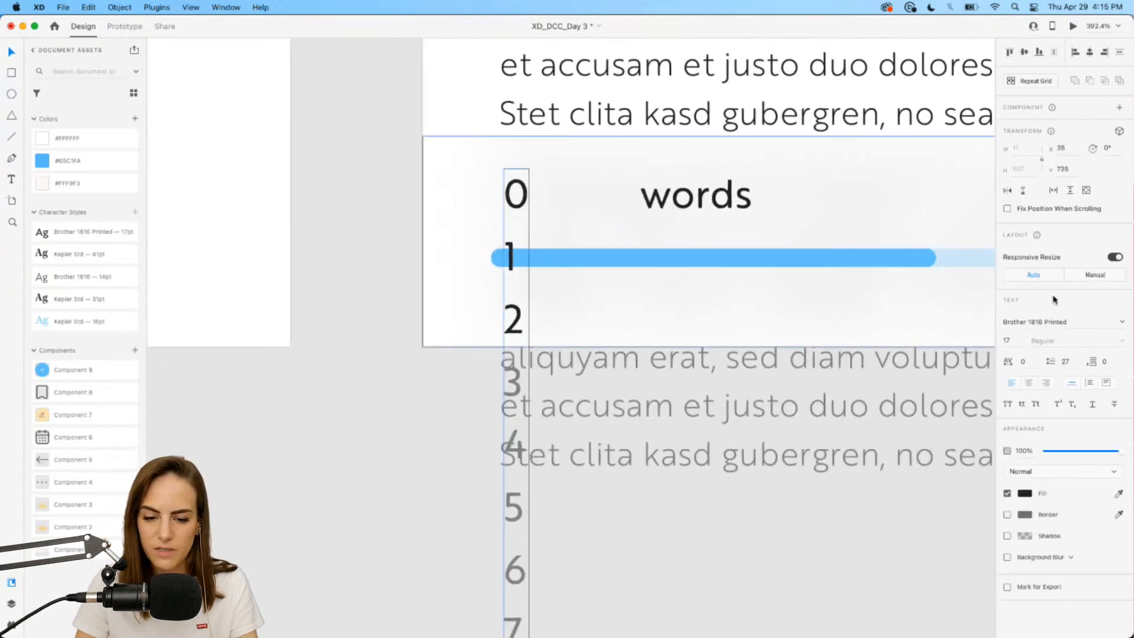
{"action": "left_click", "coordinate": [1031, 387]}
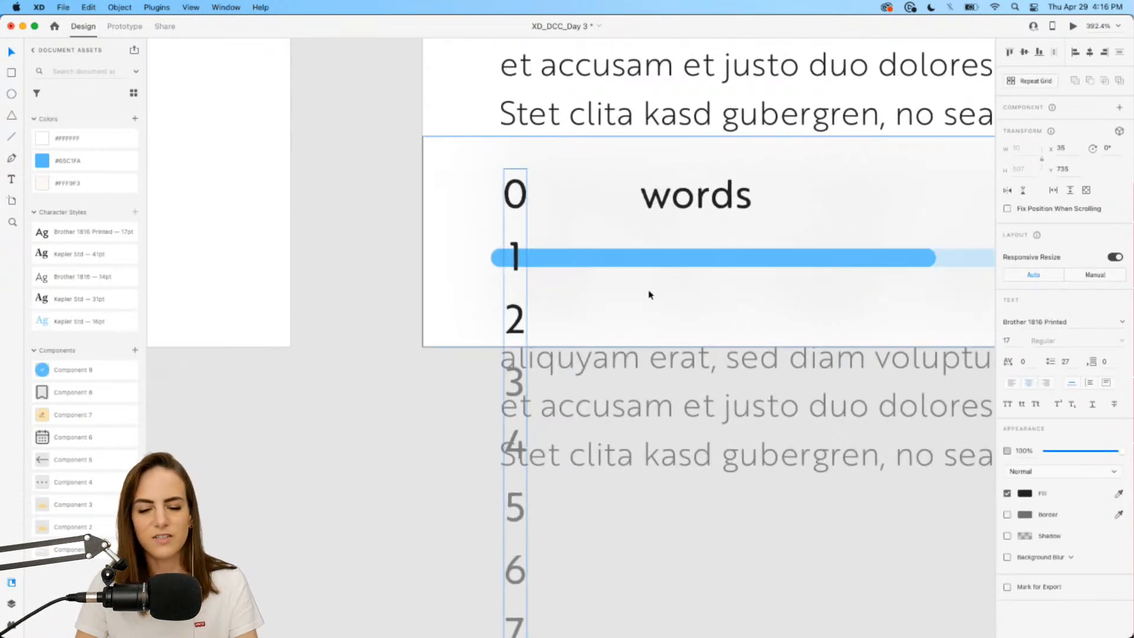
{"action": "left_click", "coordinate": [426, 222]}
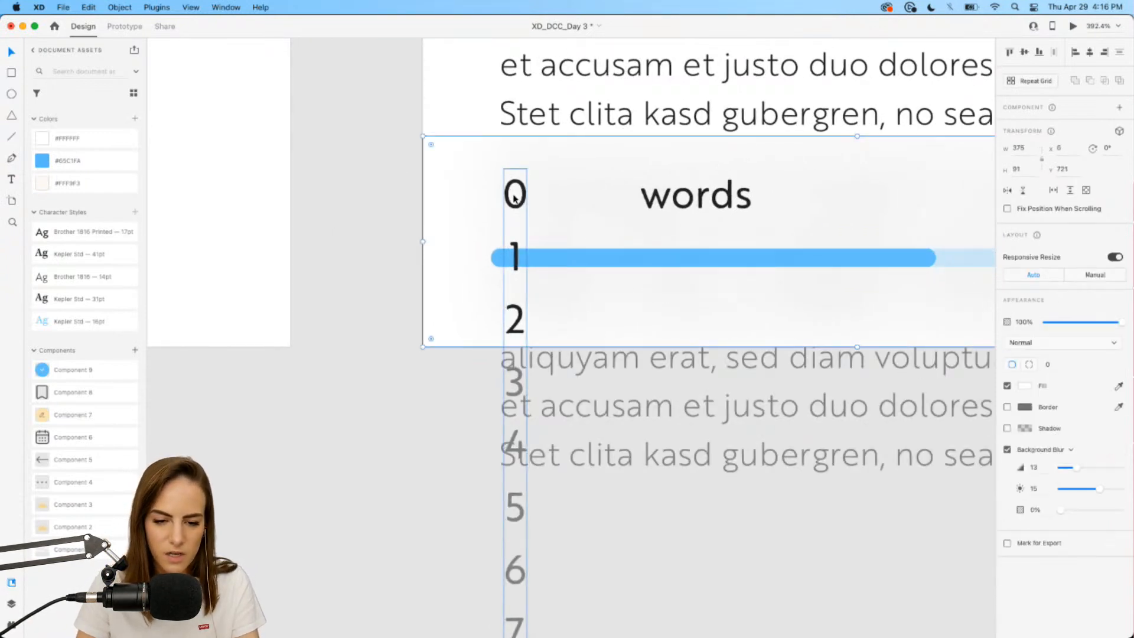
{"action": "left_click", "coordinate": [425, 222]}
Duplicate the digit column so three columns sit side by side.
{"action": "left_click", "coordinate": [515, 207], "text": "super"}
{"action": "left_click_drag", "start_coordinate": [515, 207], "coordinate": [589, 198]}
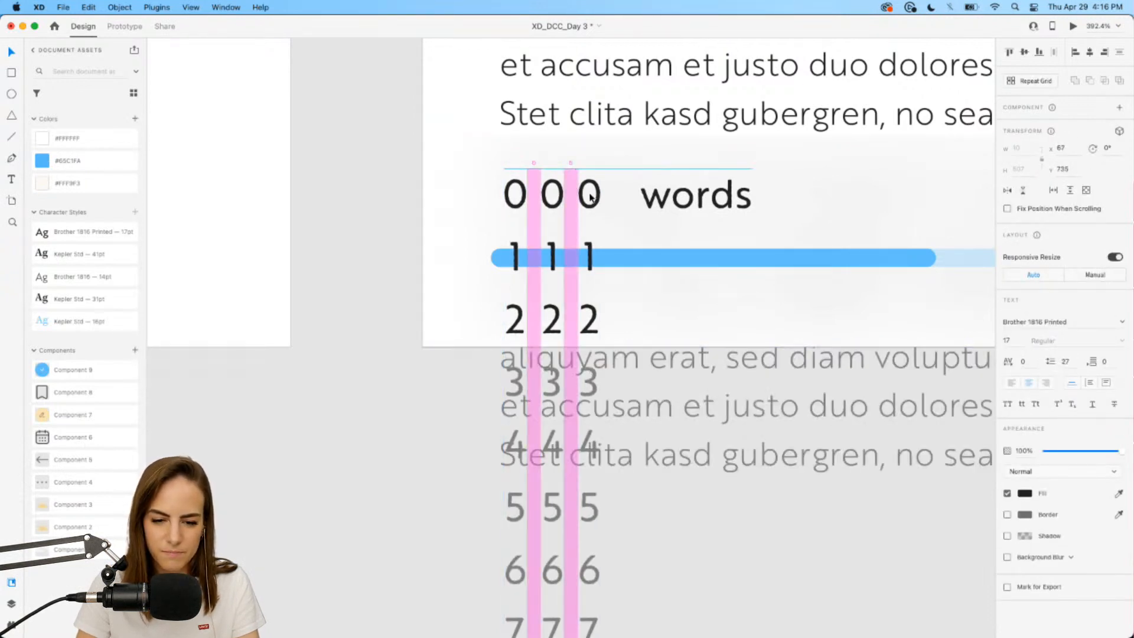
{"action": "left_click", "coordinate": [341, 189]}
{"action": "scroll", "coordinate": [342, 188], "scroll_direction": "right", "scroll_amount": 3}
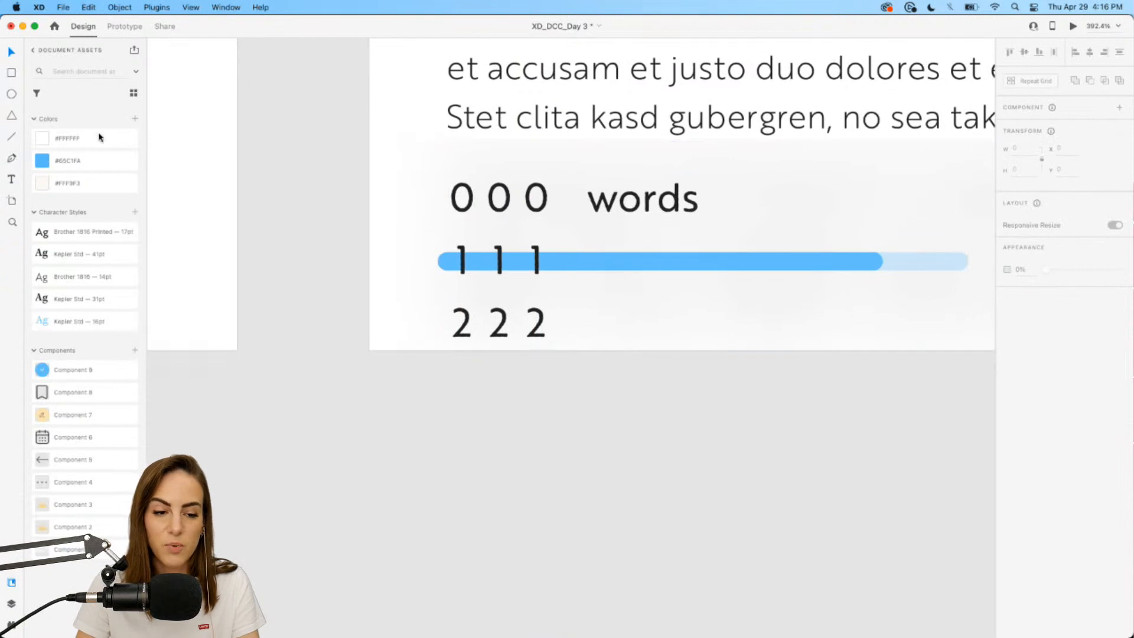
Mask the three digit columns with a rectangle over the top row so '0 0 0' shows.
{"action": "left_click", "coordinate": [10, 71]}
{"action": "mouse_move", "coordinate": [433, 169]}
{"action": "left_mouse_down"}
{"action": "mouse_move", "coordinate": [507, 207]}
{"action": "mouse_move", "coordinate": [562, 213]}
{"action": "mouse_move", "coordinate": [562, 227]}
{"action": "left_mouse_up"}
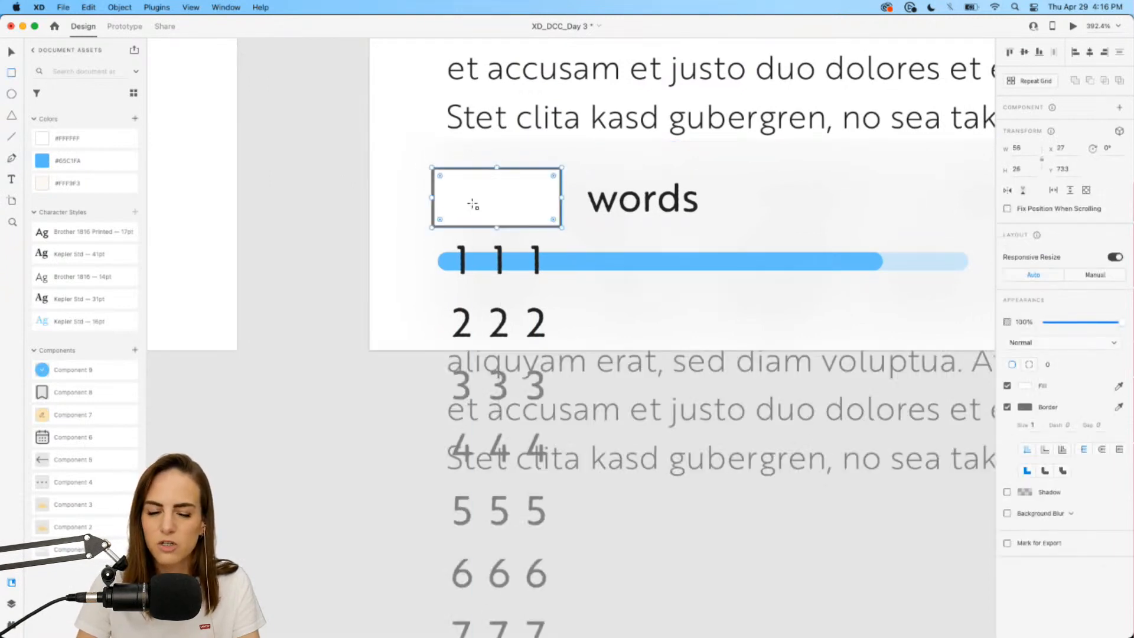
{"action": "key", "text": "v"}
{"action": "left_click", "coordinate": [537, 257], "text": "shift"}
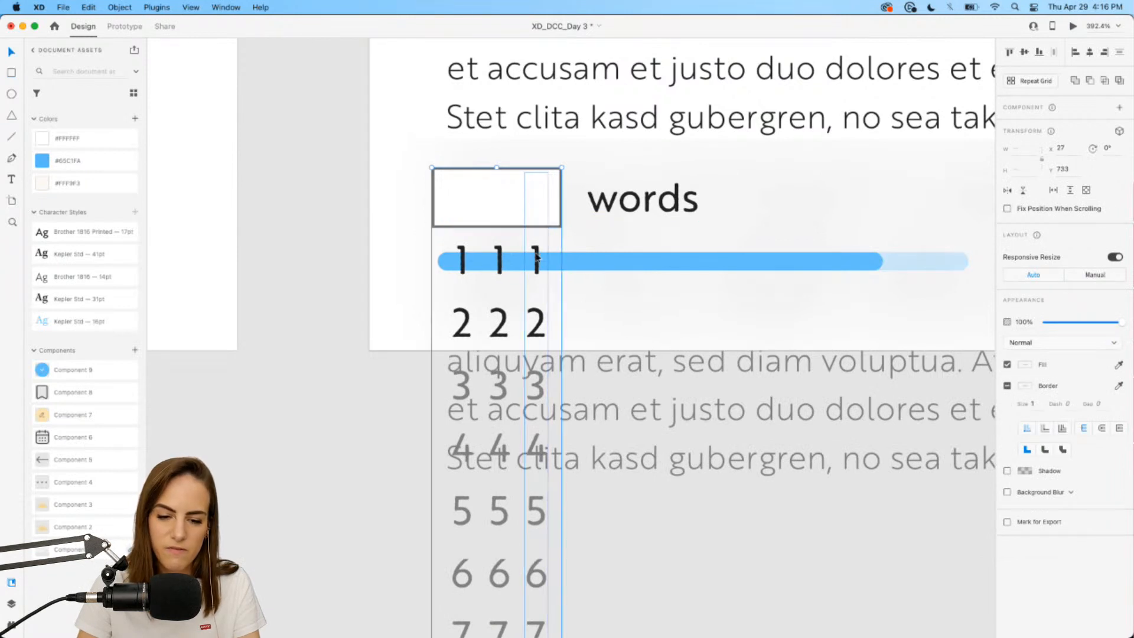
{"action": "left_click", "coordinate": [509, 255], "text": "shift"}
{"action": "left_click", "coordinate": [466, 260], "text": "shift"}
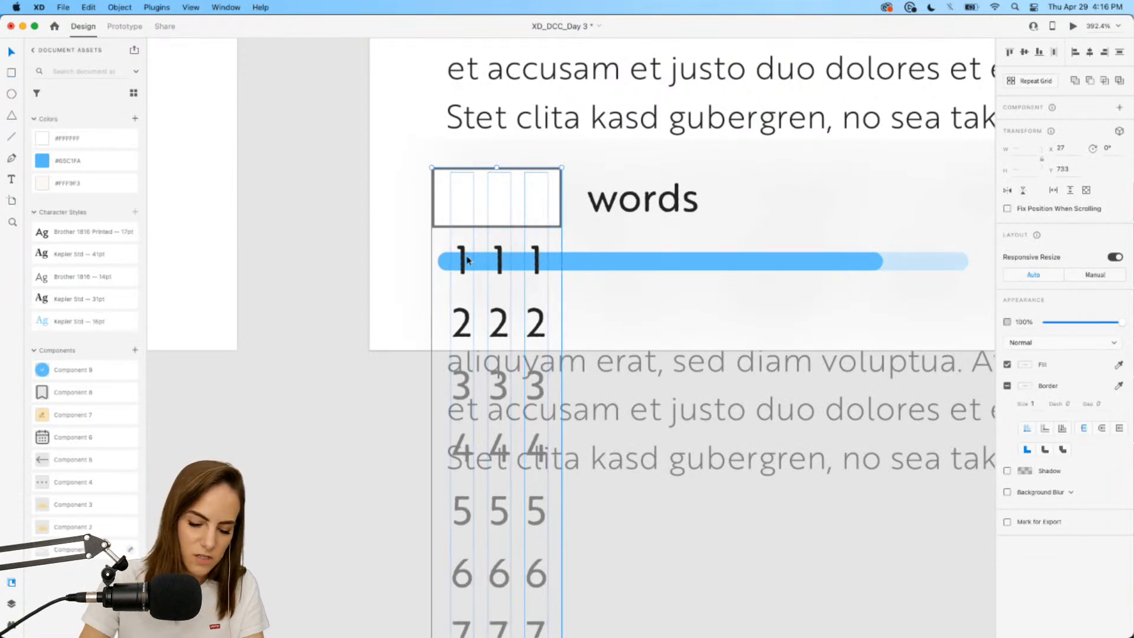
{"action": "key", "text": "super+shift+m"}
Realign the right digit column with the others inside the masked counter group.
{"action": "left_click", "coordinate": [288, 247]}
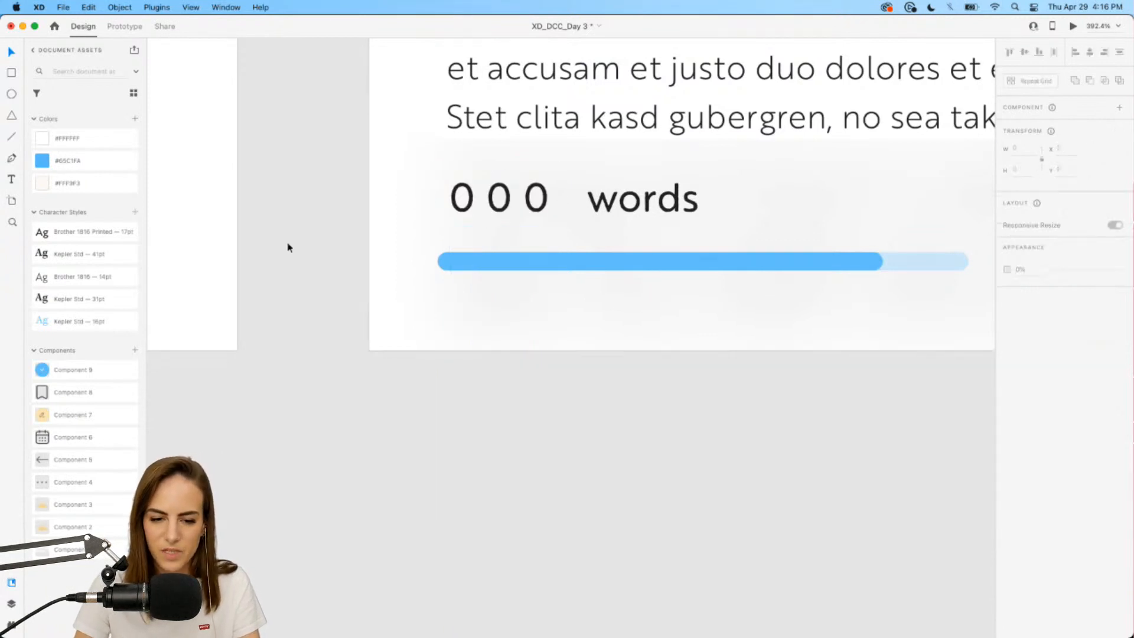
{"action": "scroll", "coordinate": [288, 247], "scroll_direction": "up", "scroll_amount": 2}
{"action": "scroll", "coordinate": [289, 247], "scroll_direction": "right", "scroll_amount": 2}
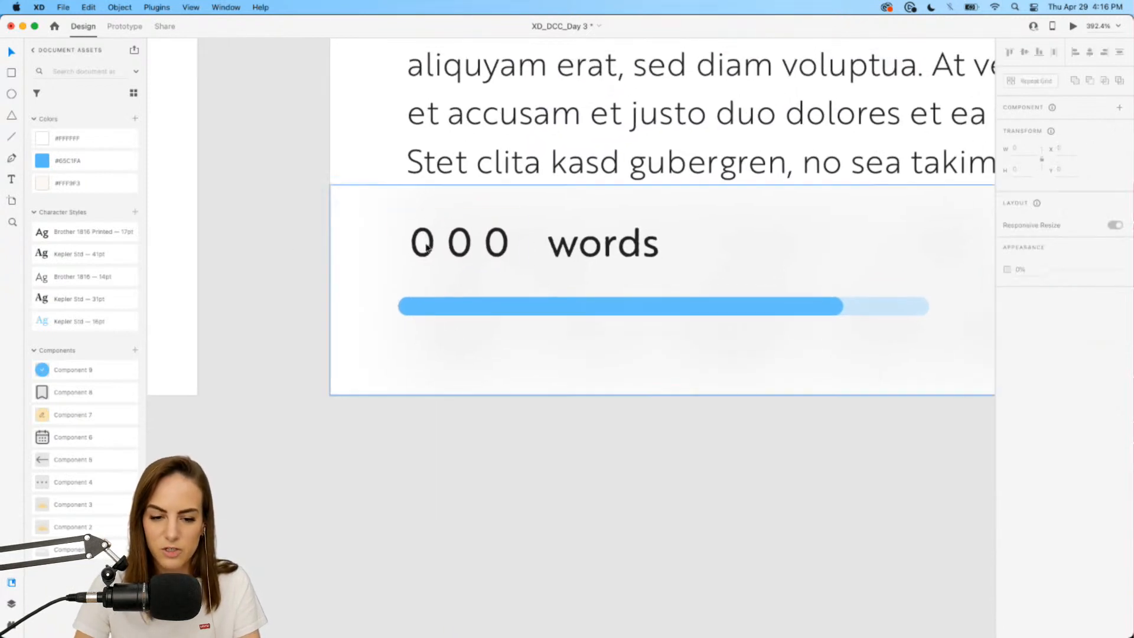
{"action": "left_click", "coordinate": [461, 252]}
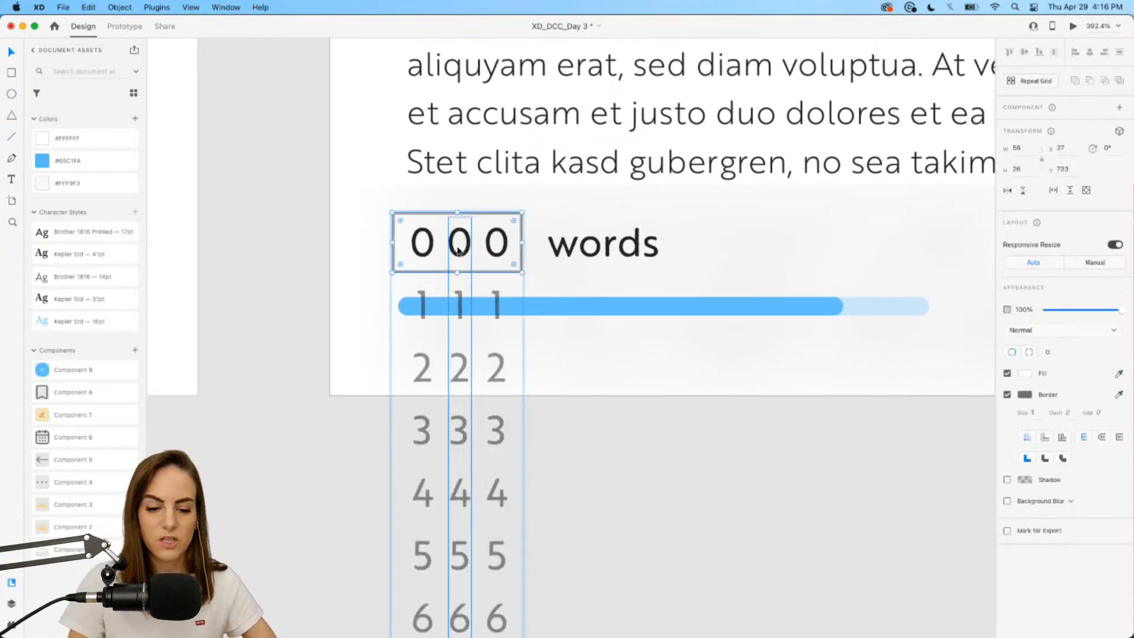
{"action": "double_click", "coordinate": [495, 251]}
{"action": "mouse_move", "coordinate": [495, 251]}
{"action": "left_mouse_down"}
{"action": "mouse_move", "coordinate": [498, 121]}
{"action": "mouse_move", "coordinate": [497, 306]}
{"action": "mouse_move", "coordinate": [498, 121]}
{"action": "mouse_move", "coordinate": [498, 260]}
{"action": "mouse_move", "coordinate": [503, 234]}
{"action": "left_mouse_up"}
{"action": "left_click", "coordinate": [271, 228]}
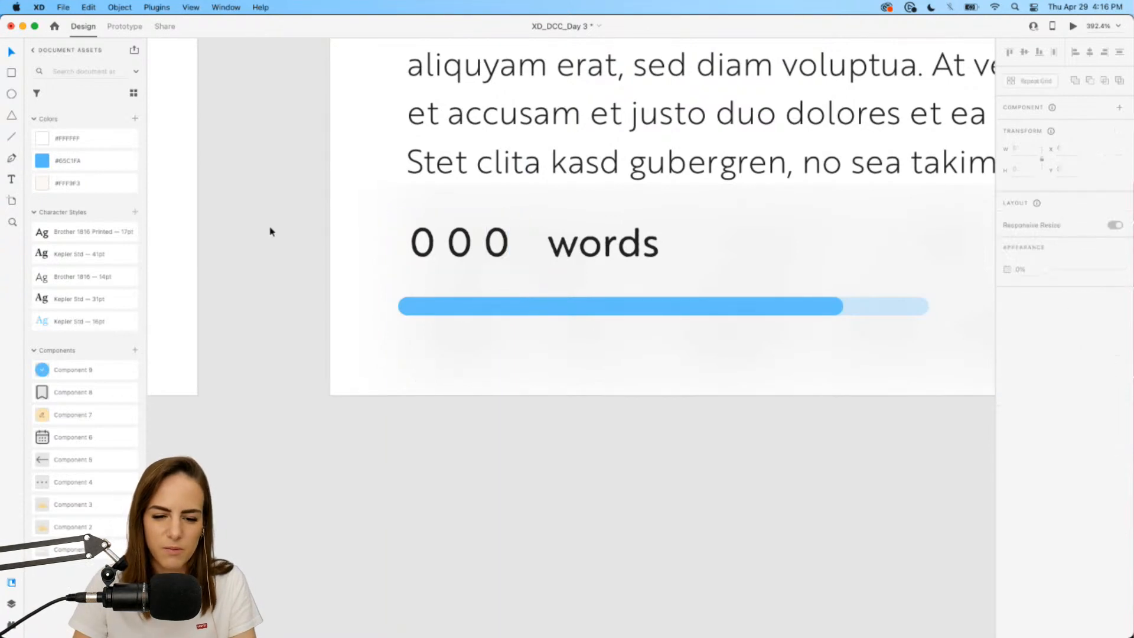
{"action": "scroll", "coordinate": [271, 232], "scroll_direction": "down", "scroll_amount": 5}
{"action": "left_click", "coordinate": [434, 236]}
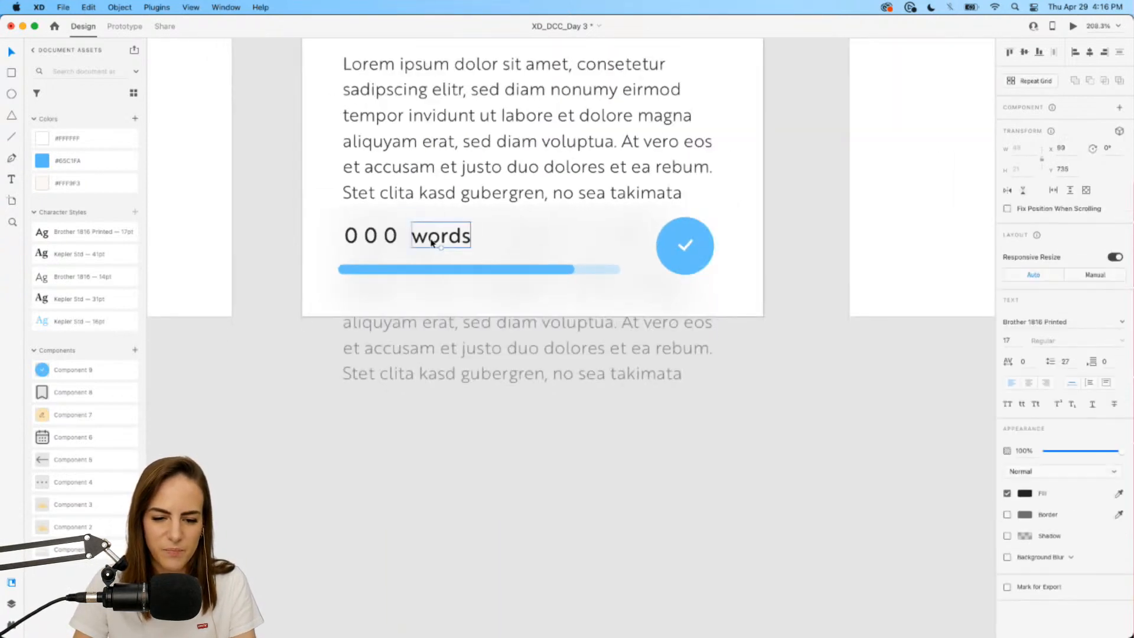
Select all of the elements on the Entry 2 artboard.
{"action": "scroll", "coordinate": [432, 240], "scroll_direction": "down", "scroll_amount": 5}
{"action": "scroll", "coordinate": [431, 242], "scroll_direction": "up", "scroll_amount": 5}
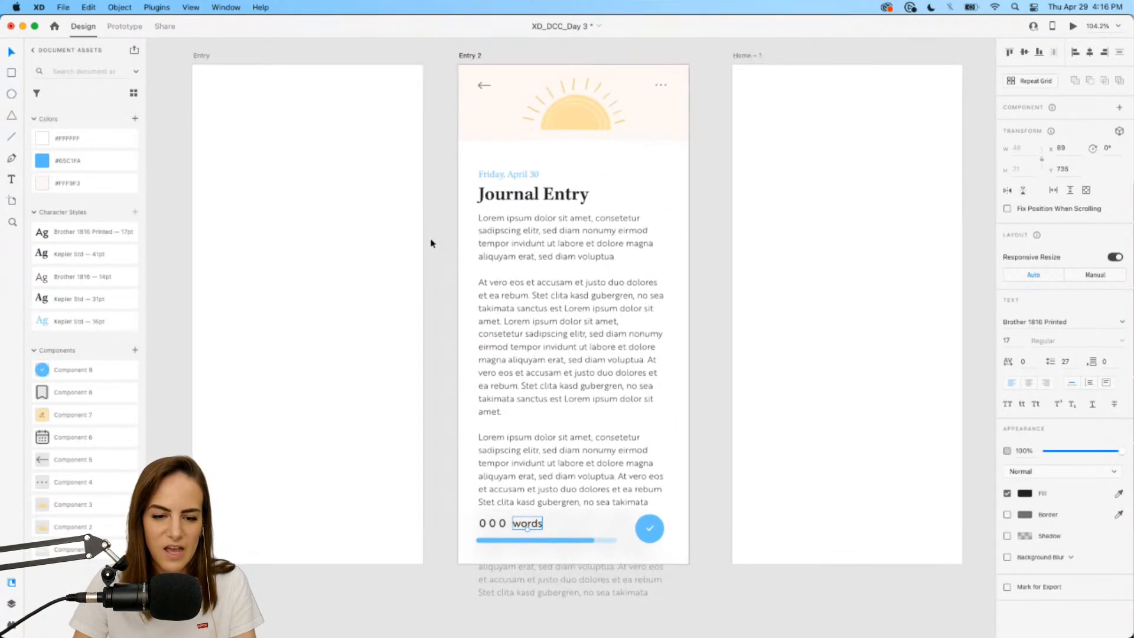
{"action": "left_click", "coordinate": [728, 582]}
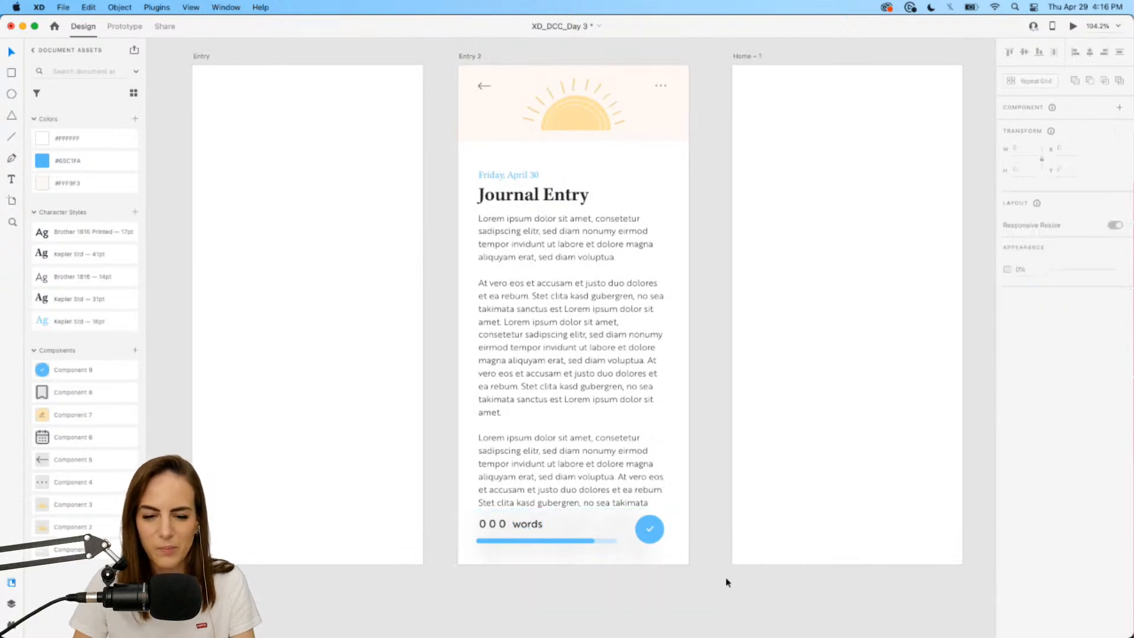
{"action": "left_click", "coordinate": [535, 413]}
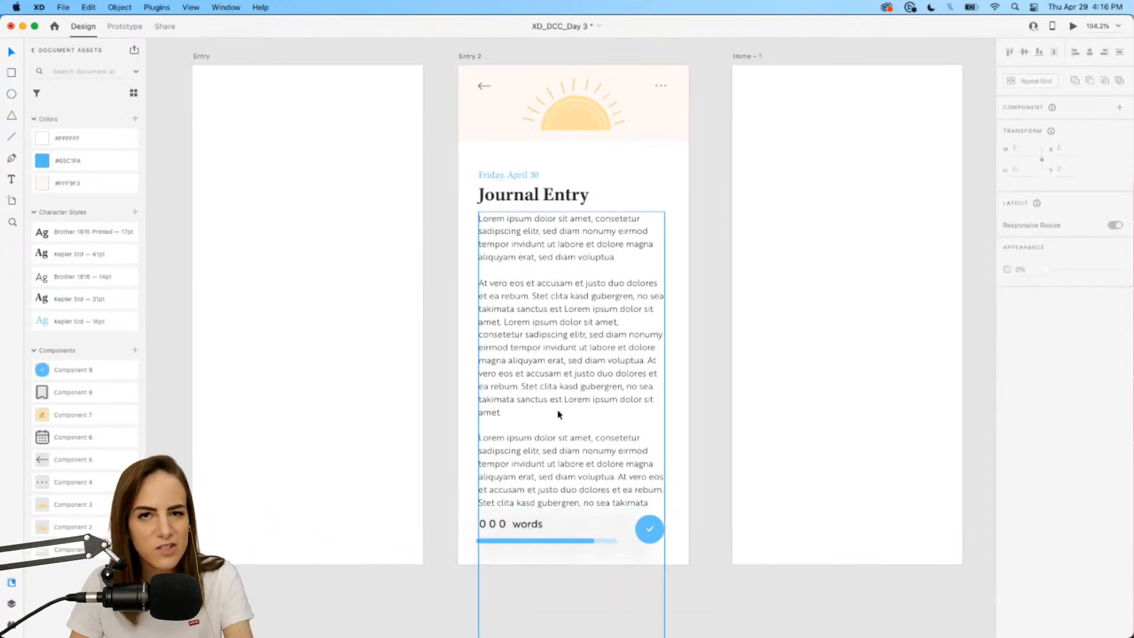
{"action": "left_click", "coordinate": [342, 261]}
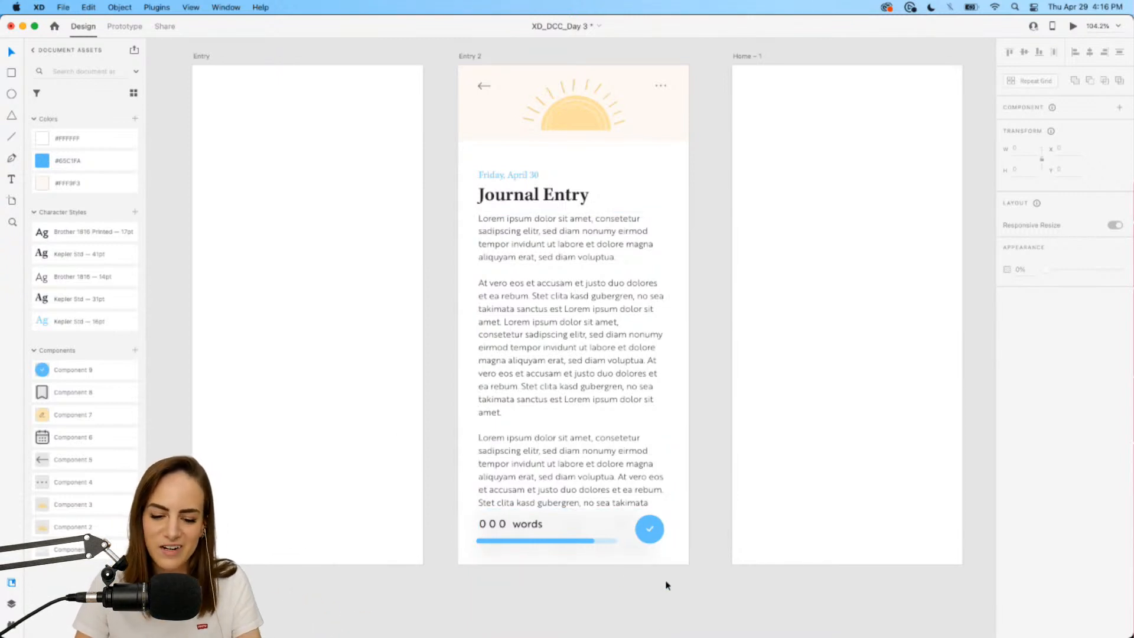
{"action": "left_click_drag", "start_coordinate": [712, 594], "coordinate": [447, 85]}
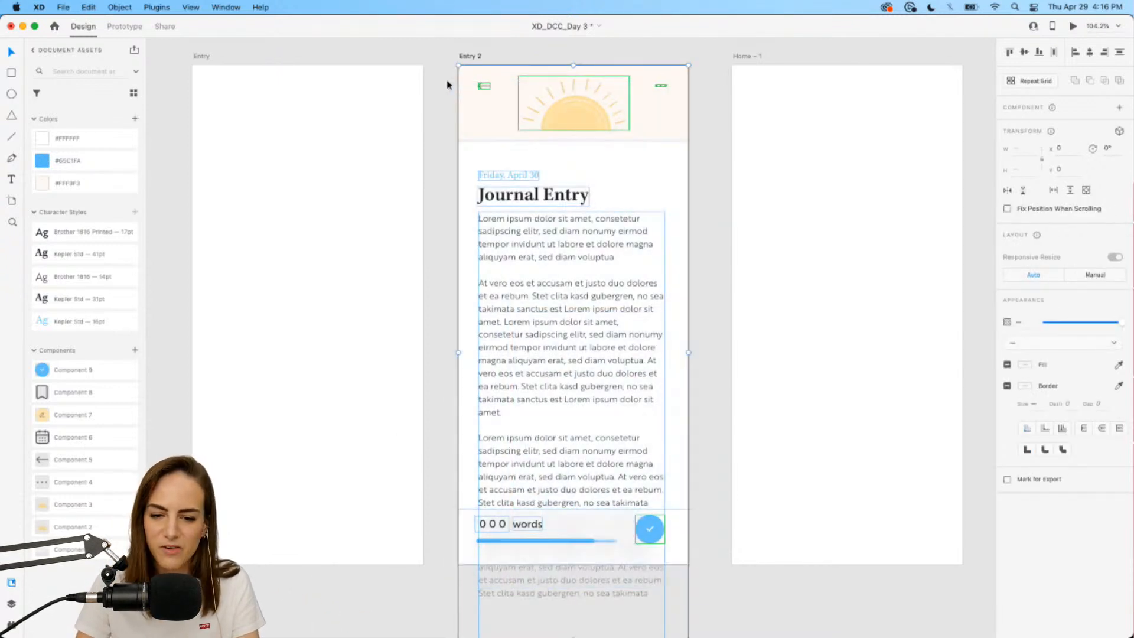
Try pasting Entry 2's contents into the Entry artboard, then undo it, leaving Entry empty.
{"action": "left_click", "coordinate": [421, 95]}
{"action": "scroll", "coordinate": [428, 71], "scroll_direction": "left", "scroll_amount": 3}
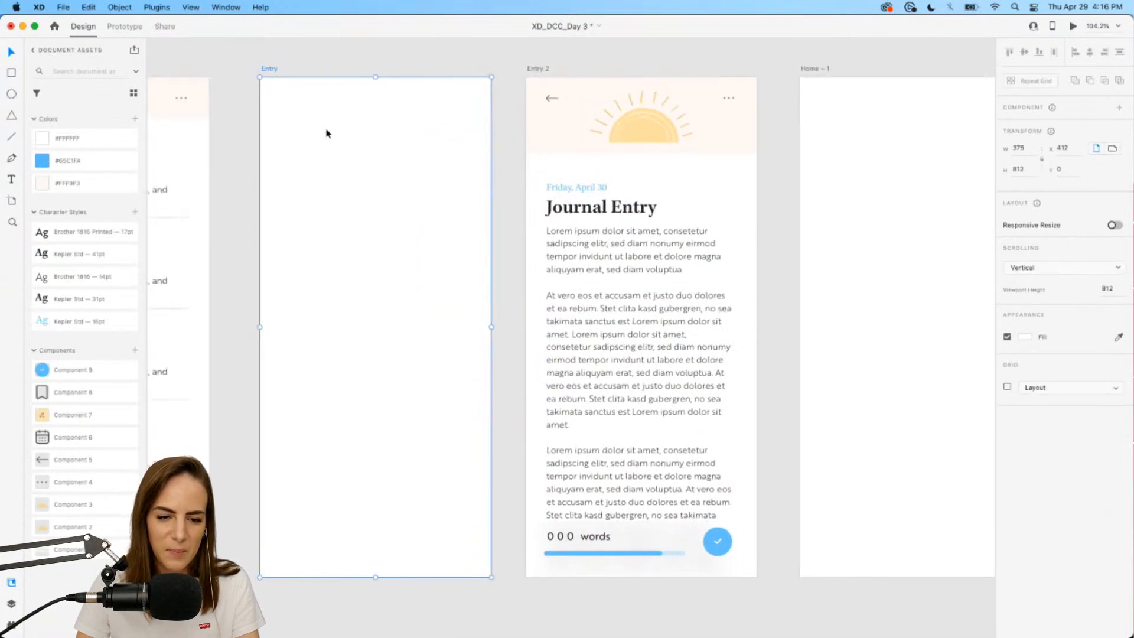
{"action": "key", "text": "super+v"}
{"action": "left_click", "coordinate": [444, 64]}
{"action": "scroll", "coordinate": [449, 63], "scroll_direction": "left", "scroll_amount": 3}
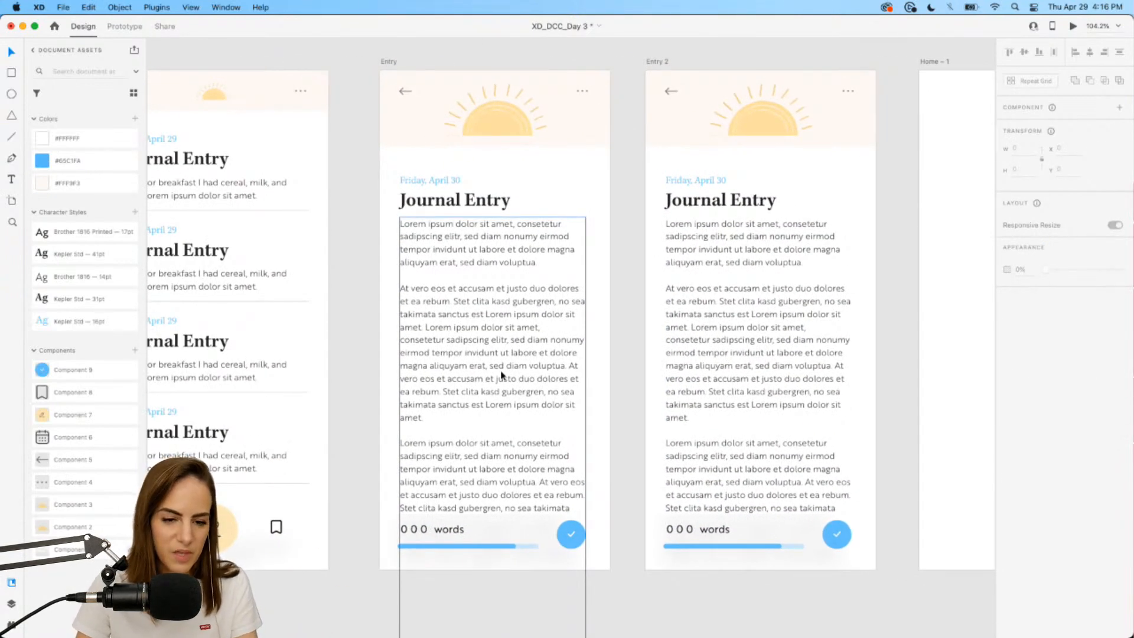
{"action": "key", "text": "super+z"}
{"action": "scroll", "coordinate": [501, 376], "scroll_direction": "right", "scroll_amount": 5}
{"action": "left_click", "coordinate": [645, 375]}
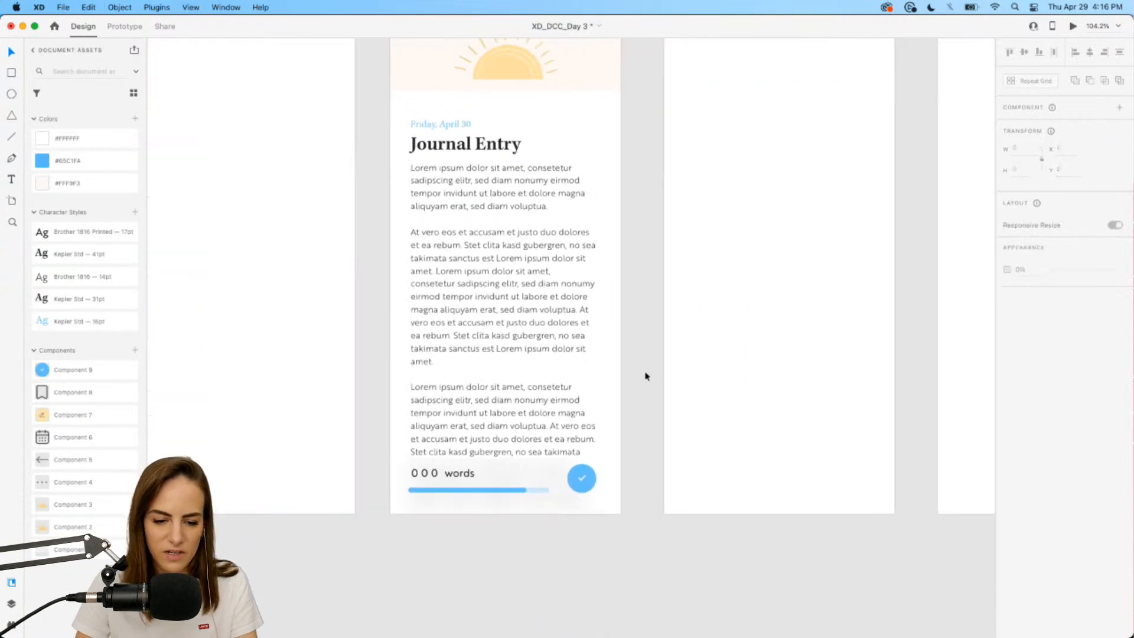
Cover the journal body text with a borderless white rectangle sent behind the word counter bar.
{"action": "scroll", "coordinate": [645, 375], "scroll_direction": "down", "scroll_amount": 1}
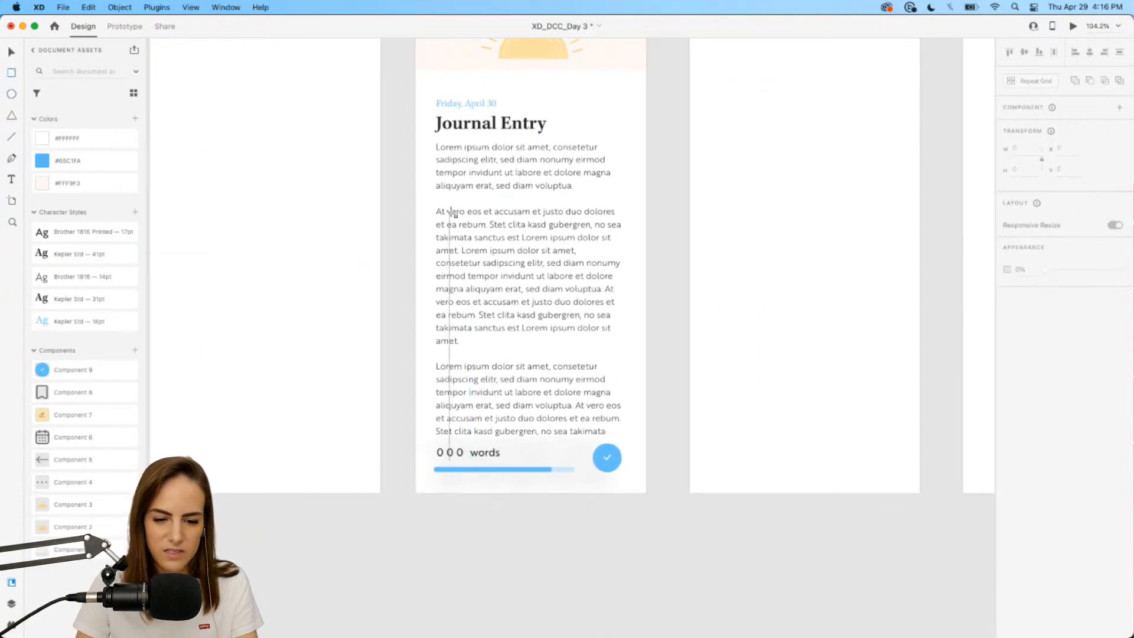
{"action": "left_click_drag", "start_coordinate": [426, 198], "coordinate": [632, 505]}
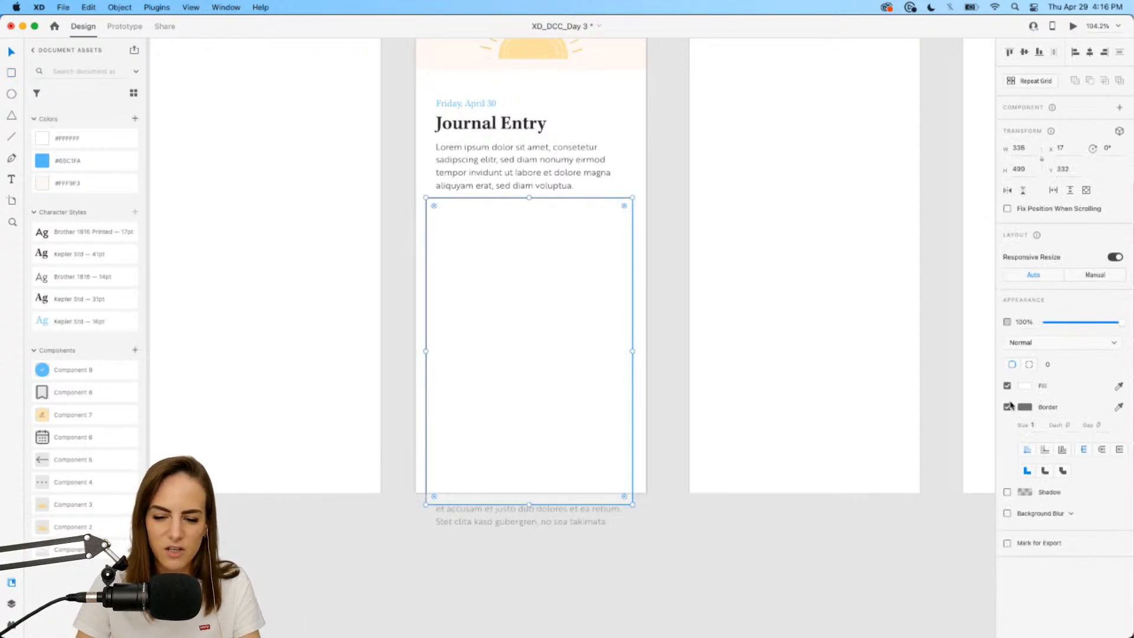
{"action": "left_click", "coordinate": [1007, 407]}
{"action": "left_click", "coordinate": [502, 172], "text": "shift"}
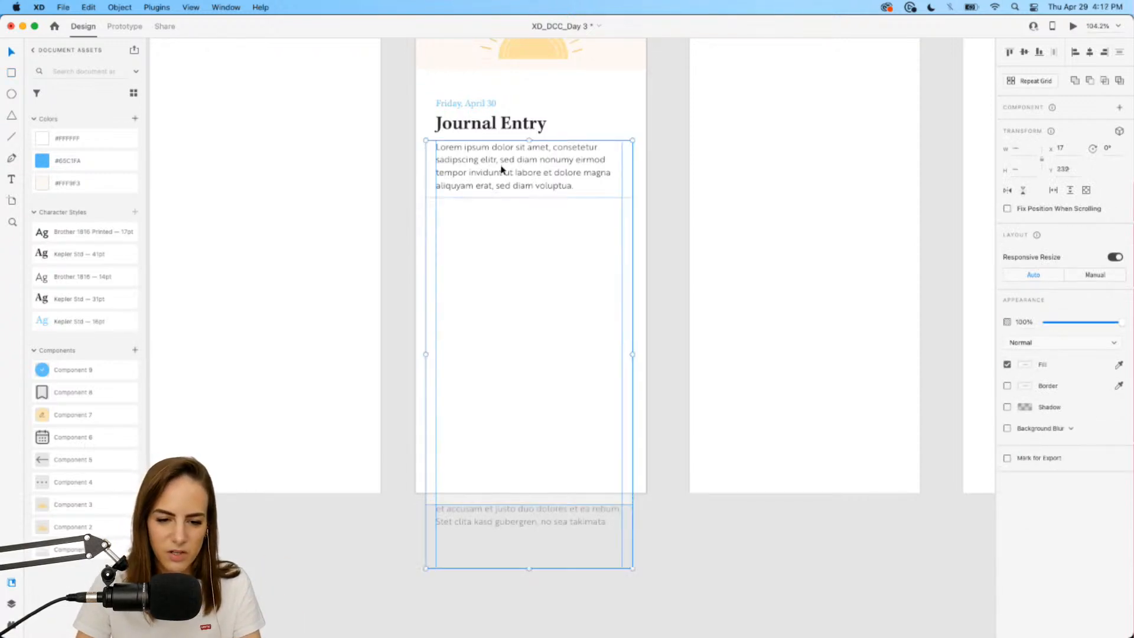
{"action": "right_click", "coordinate": [502, 169]}
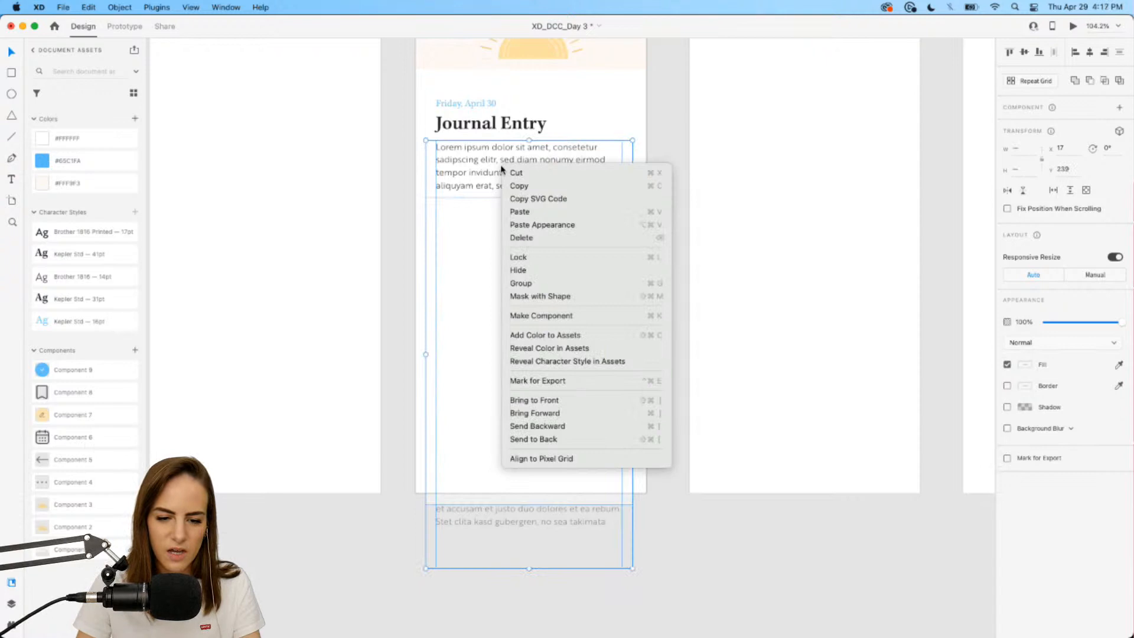
{"action": "left_click", "coordinate": [598, 439]}
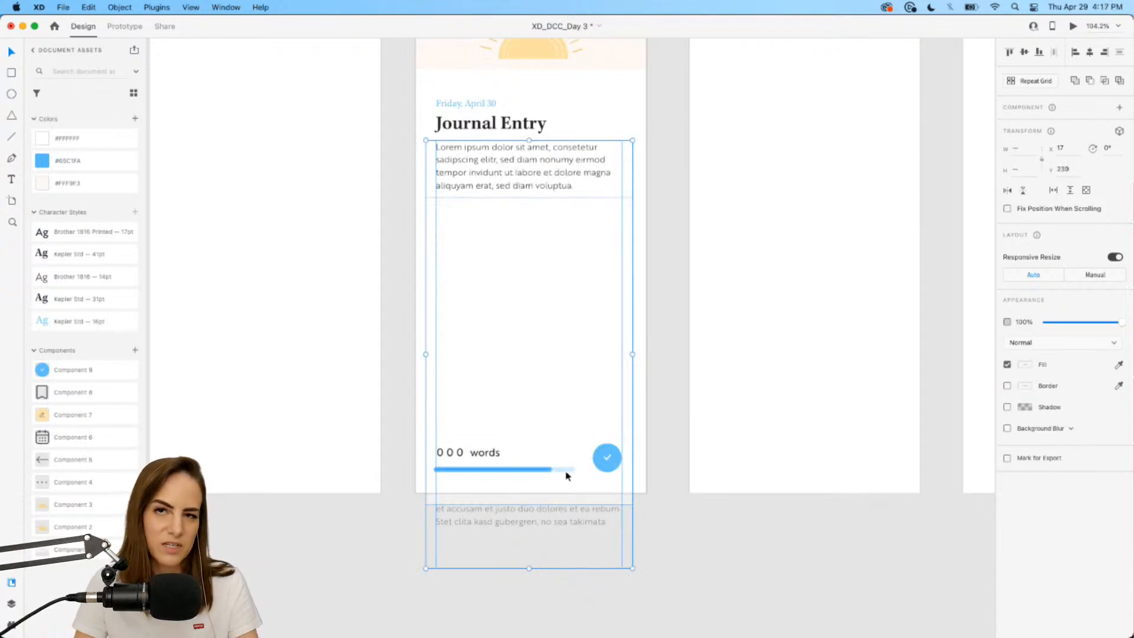
Move the scrolling text group up about 60 pixels, then select all of Entry 2's elements.
{"action": "left_click", "coordinate": [666, 433]}
{"action": "left_click", "coordinate": [576, 268]}
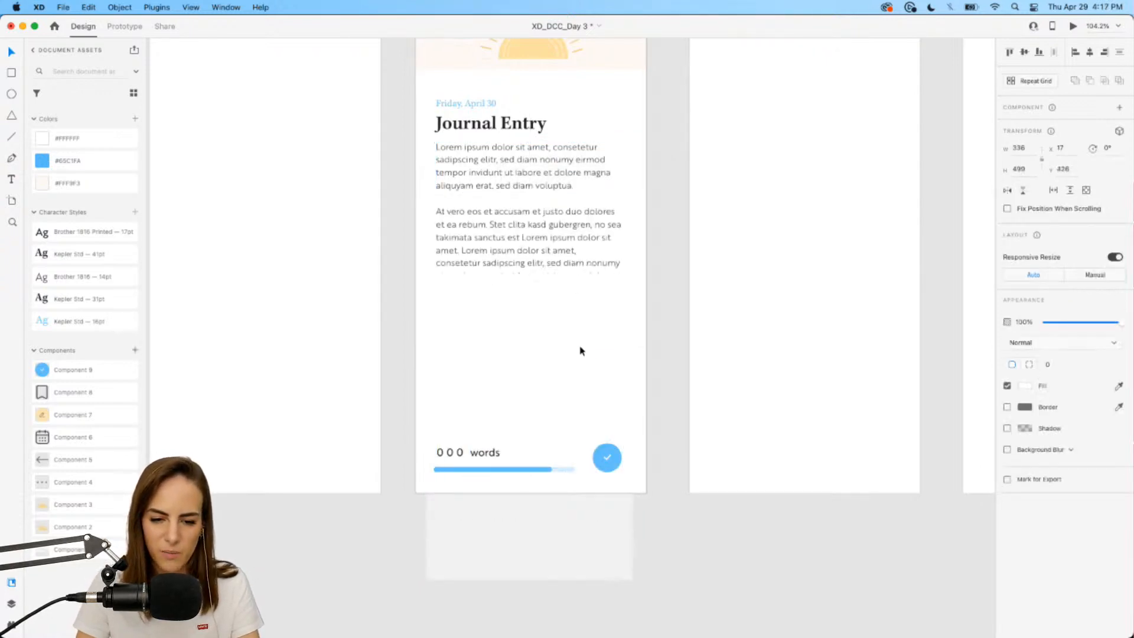
{"action": "left_click_drag", "start_coordinate": [587, 509], "coordinate": [583, 243]}
{"action": "scroll", "coordinate": [583, 245], "scroll_direction": "down", "scroll_amount": 5}
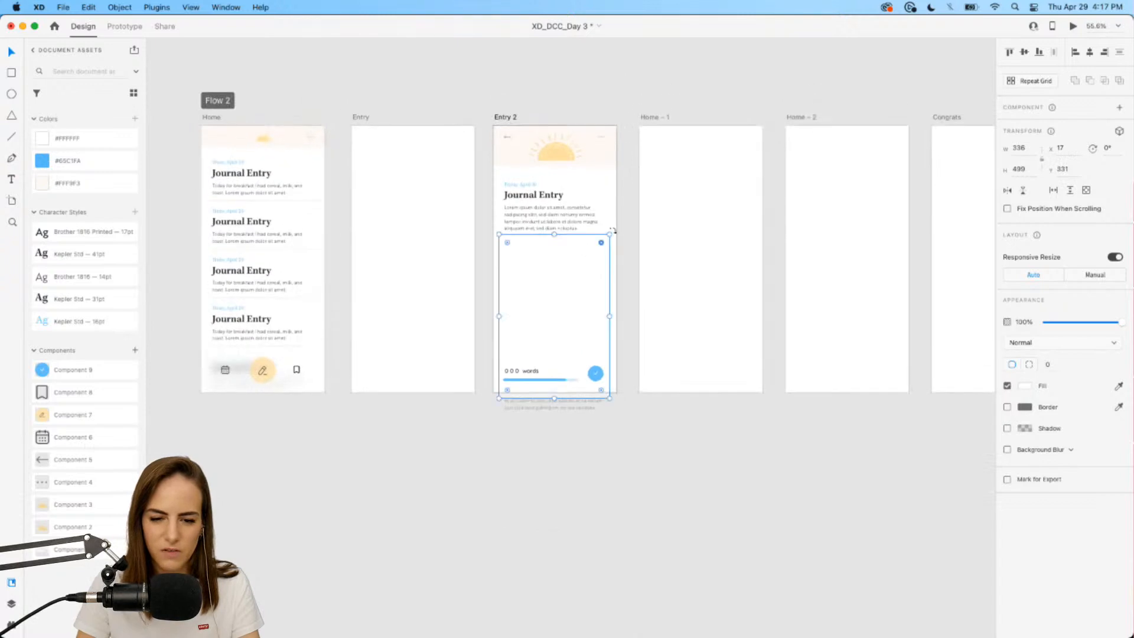
{"action": "left_click", "coordinate": [626, 158]}
{"action": "scroll", "coordinate": [615, 104], "scroll_direction": "up", "scroll_amount": 4}
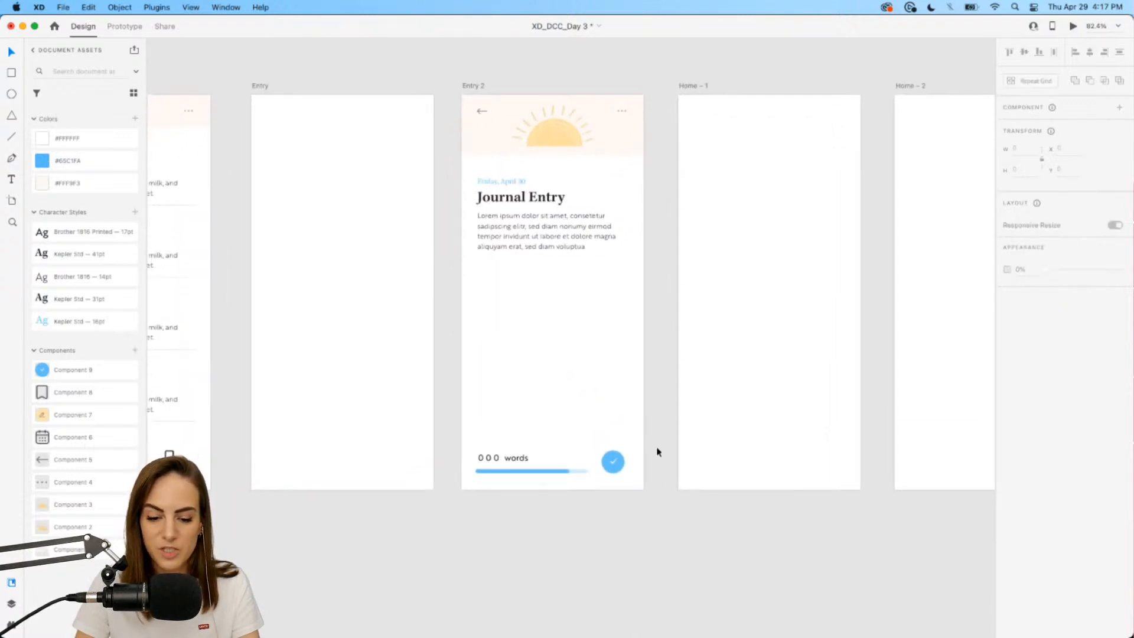
{"action": "left_click_drag", "start_coordinate": [648, 485], "coordinate": [458, 101]}
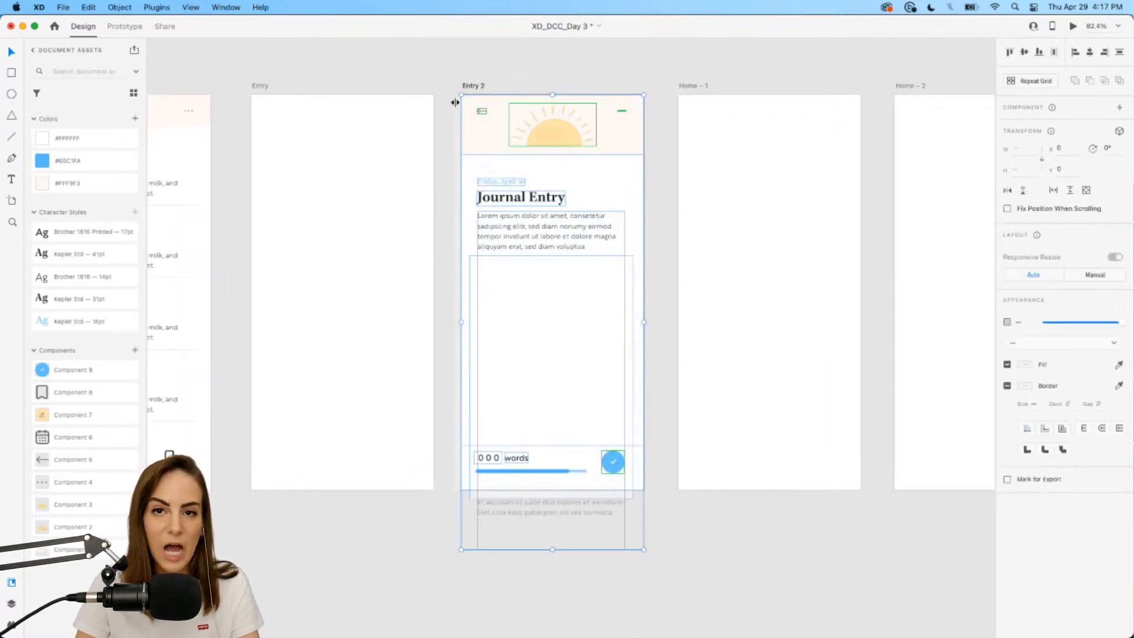
{"action": "scroll", "coordinate": [455, 113], "scroll_direction": "left", "scroll_amount": 3}
Paste Entry 2's elements into Entry and roll its counter's middle digit to read 050 words.
{"action": "left_click", "coordinate": [447, 168]}
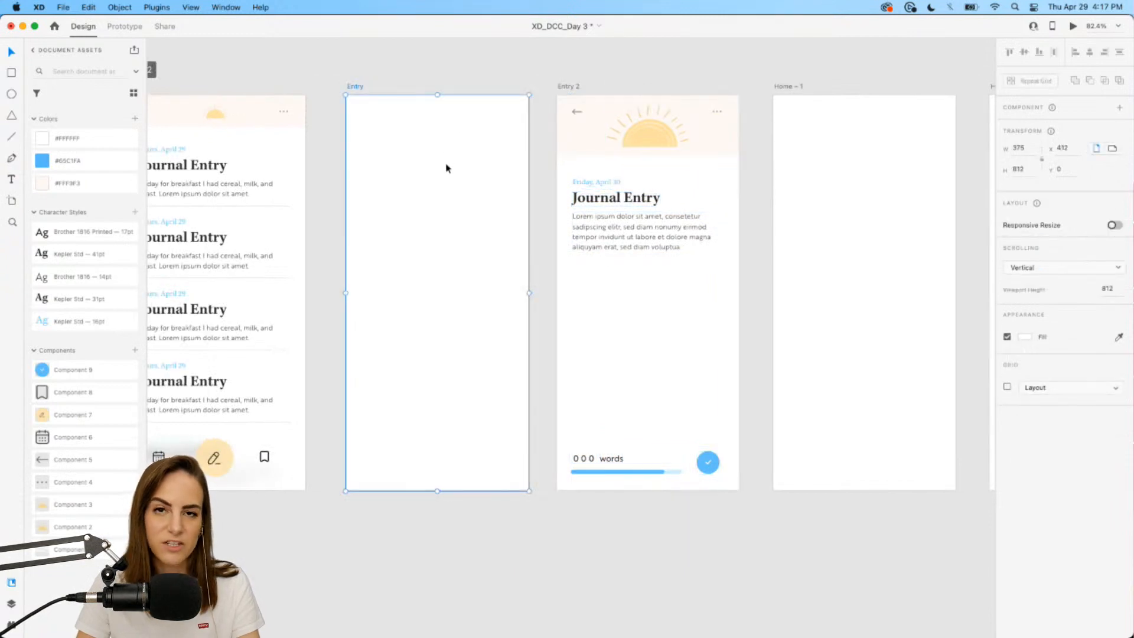
{"action": "key", "text": "super+v"}
{"action": "scroll", "coordinate": [446, 168], "scroll_direction": "up", "scroll_amount": 3}
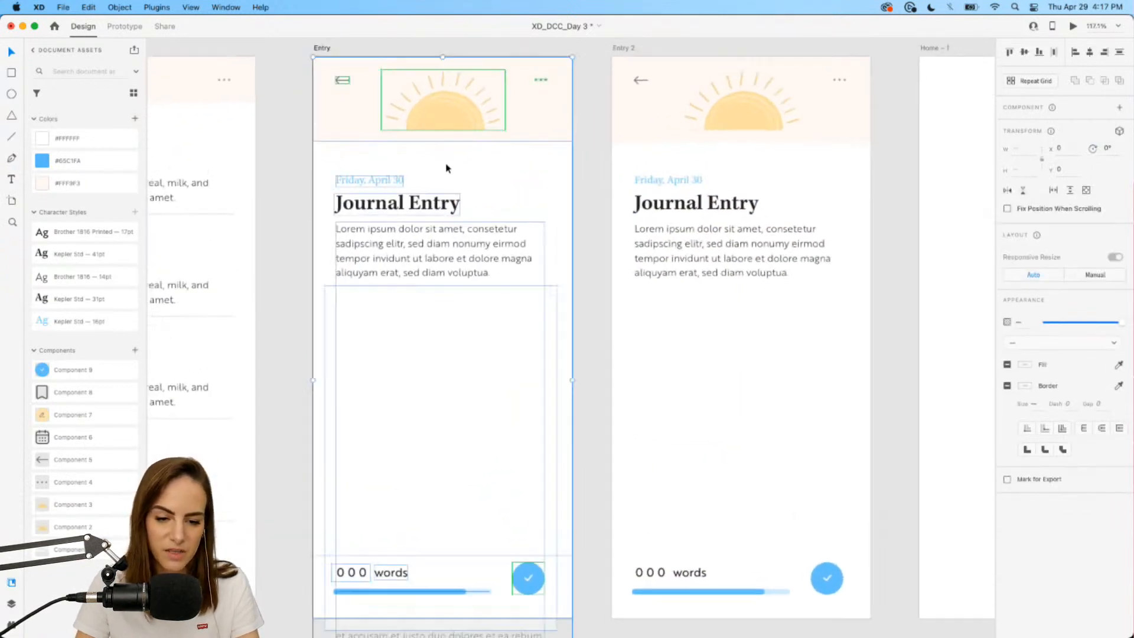
{"action": "left_click", "coordinate": [598, 220]}
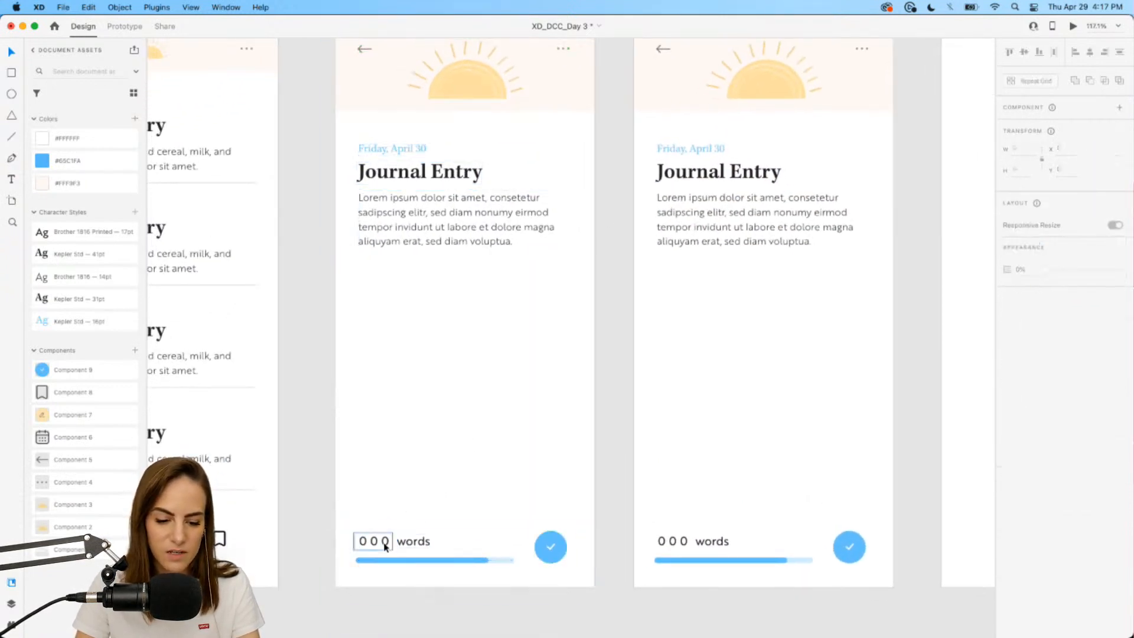
{"action": "scroll", "coordinate": [384, 542], "scroll_direction": "down", "scroll_amount": 2}
{"action": "scroll", "coordinate": [384, 542], "scroll_direction": "left", "scroll_amount": 2}
{"action": "scroll", "coordinate": [384, 546], "scroll_direction": "down", "scroll_amount": 1}
{"action": "scroll", "coordinate": [385, 546], "scroll_direction": "left", "scroll_amount": 1}
{"action": "left_click", "coordinate": [431, 483]}
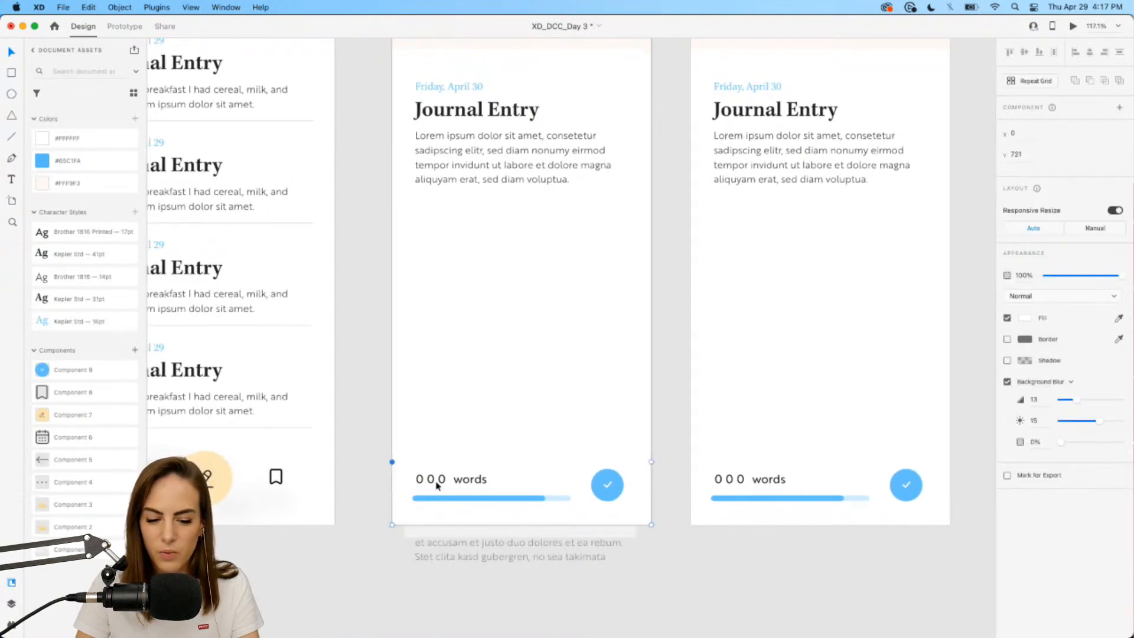
{"action": "double_click", "coordinate": [431, 483]}
{"action": "left_click_drag", "start_coordinate": [432, 483], "coordinate": [431, 390]}
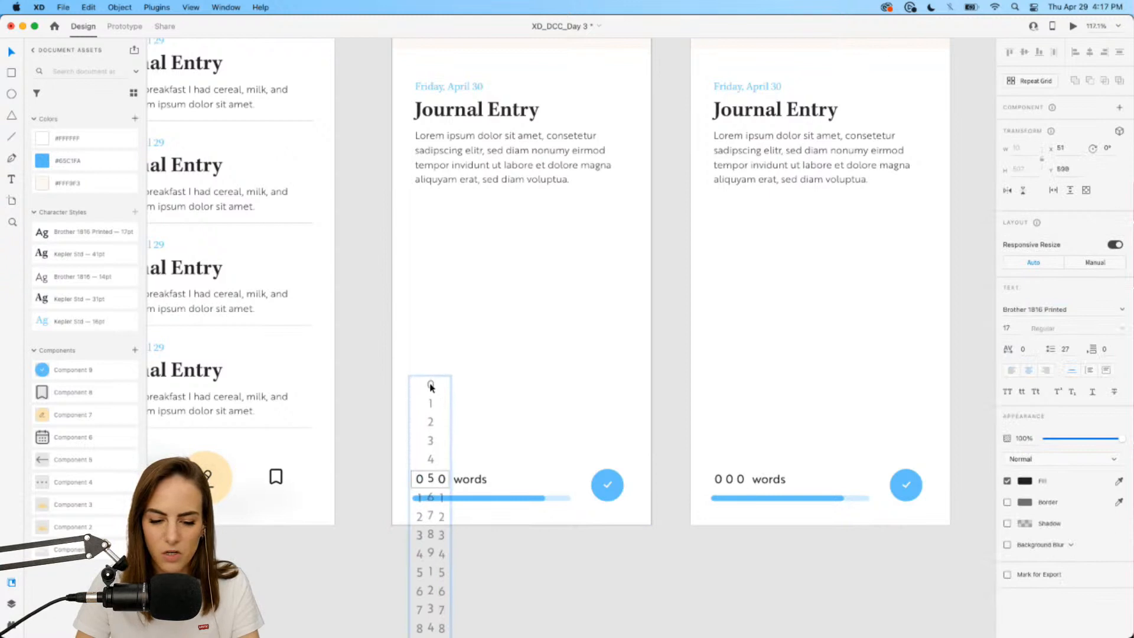
{"action": "left_click", "coordinate": [406, 316]}
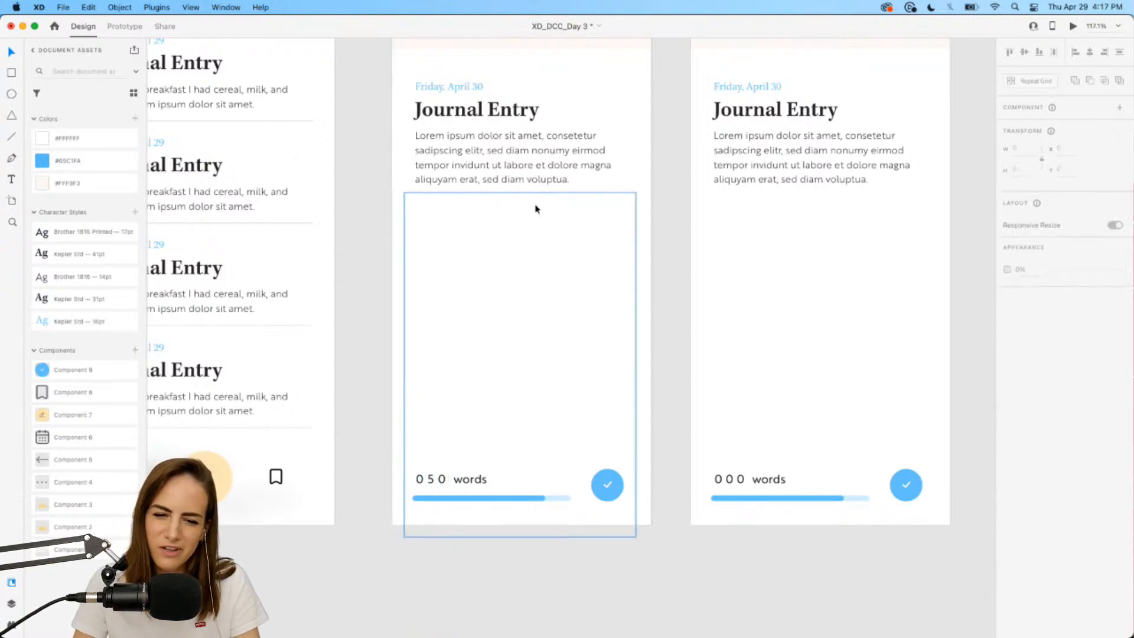
On Entry 2, move the white cover down to reveal the full text and set the counter to 550.
{"action": "scroll", "coordinate": [535, 210], "scroll_direction": "up", "scroll_amount": 1}
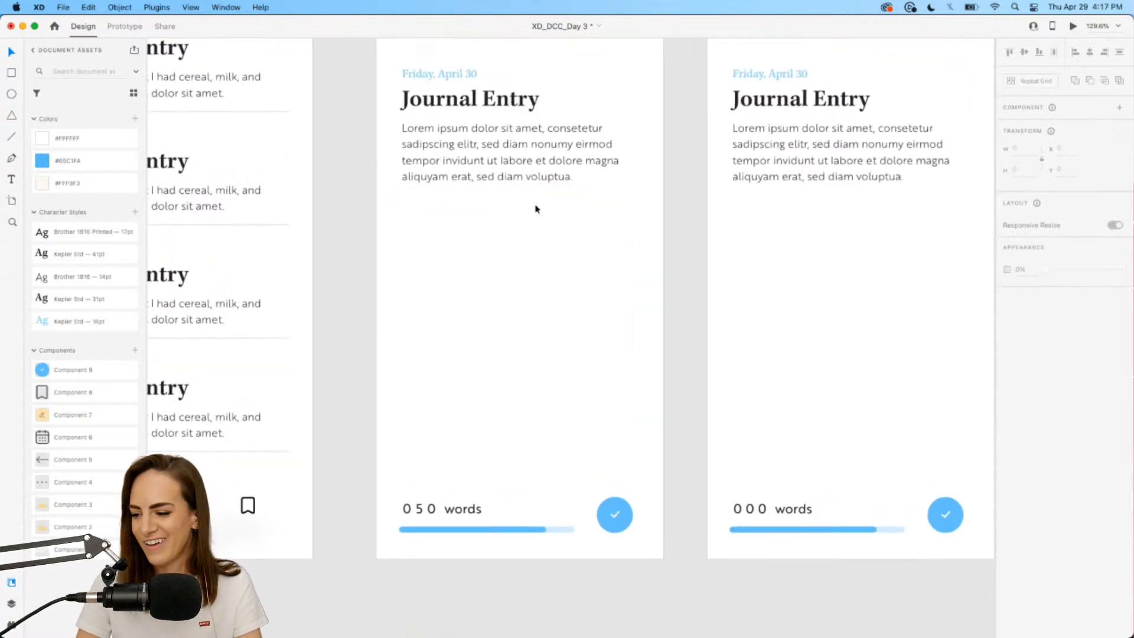
{"action": "scroll", "coordinate": [536, 209], "scroll_direction": "right", "scroll_amount": 3}
{"action": "scroll", "coordinate": [535, 209], "scroll_direction": "right", "scroll_amount": 2}
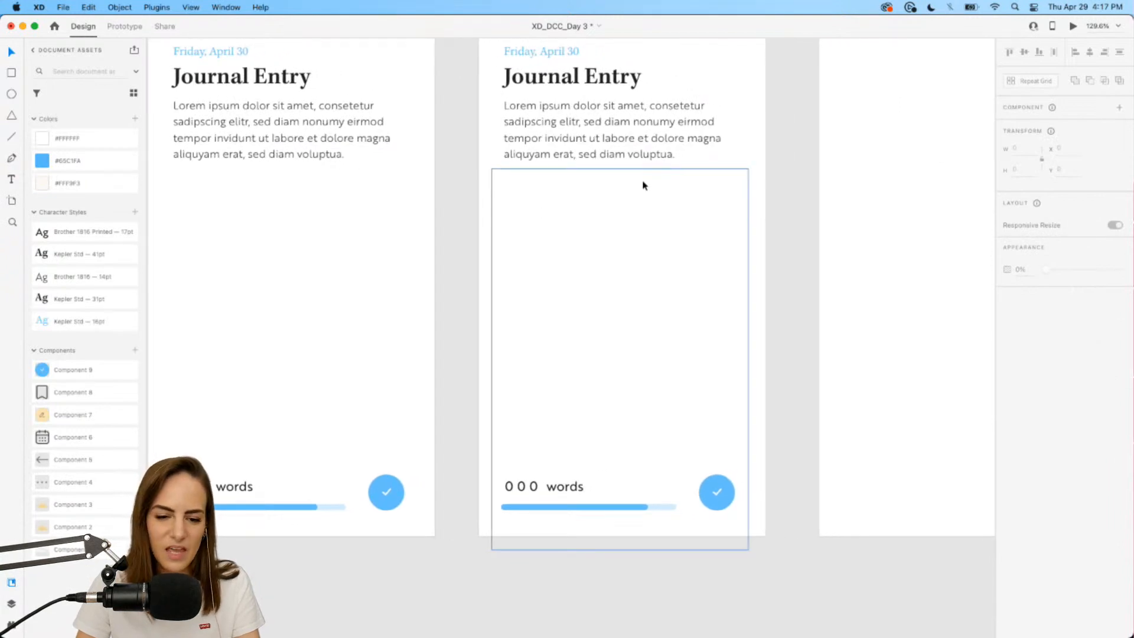
{"action": "left_click_drag", "start_coordinate": [593, 178], "coordinate": [615, 501]}
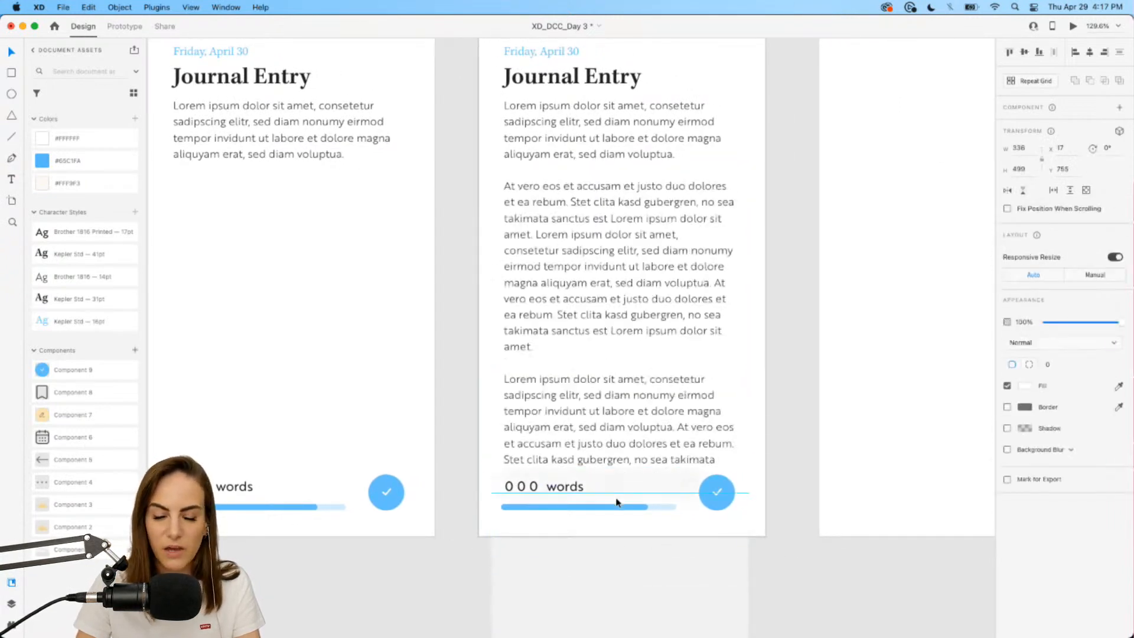
{"action": "double_click", "coordinate": [522, 485]}
{"action": "left_click_drag", "start_coordinate": [522, 483], "coordinate": [531, 200]}
{"action": "left_click_drag", "start_coordinate": [507, 487], "coordinate": [514, 386]}
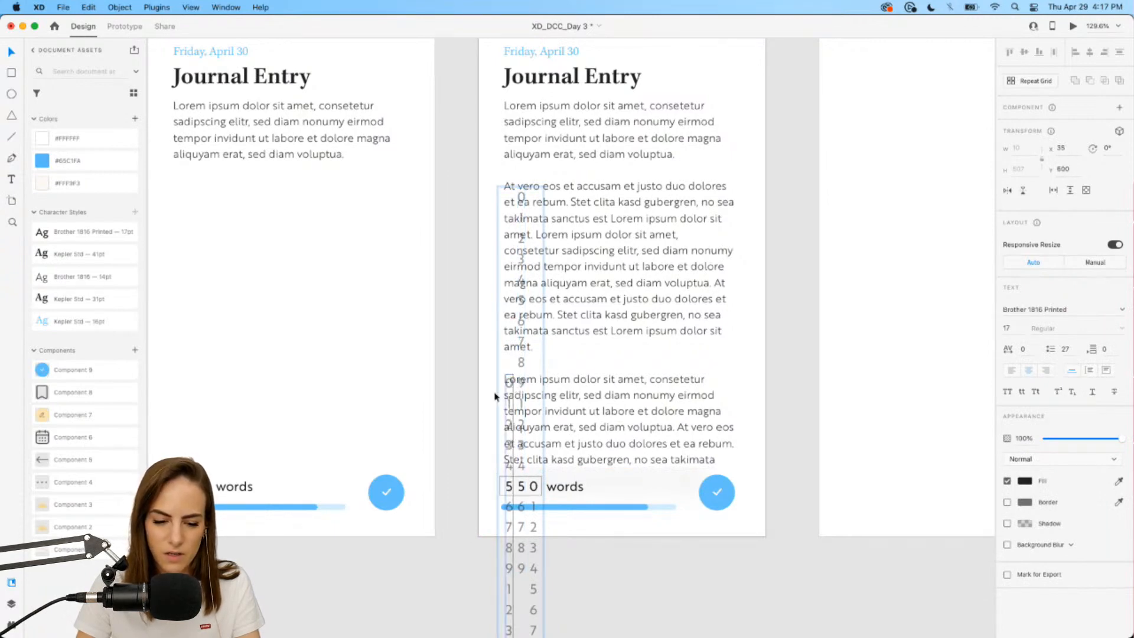
{"action": "left_click", "coordinate": [450, 436]}
{"action": "scroll", "coordinate": [450, 436], "scroll_direction": "down", "scroll_amount": 5}
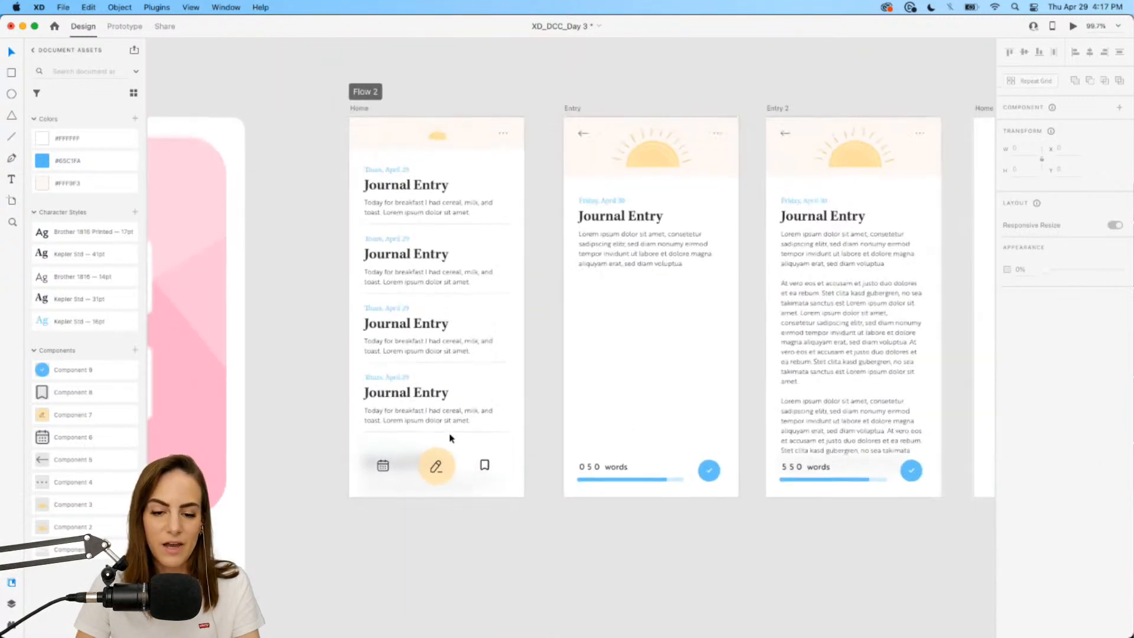
{"action": "scroll", "coordinate": [450, 436], "scroll_direction": "down", "scroll_amount": 2}
Link Entry's scrolling content group to Entry 2 with a Tap trigger and Auto-Animate action.
{"action": "left_click", "coordinate": [124, 26]}
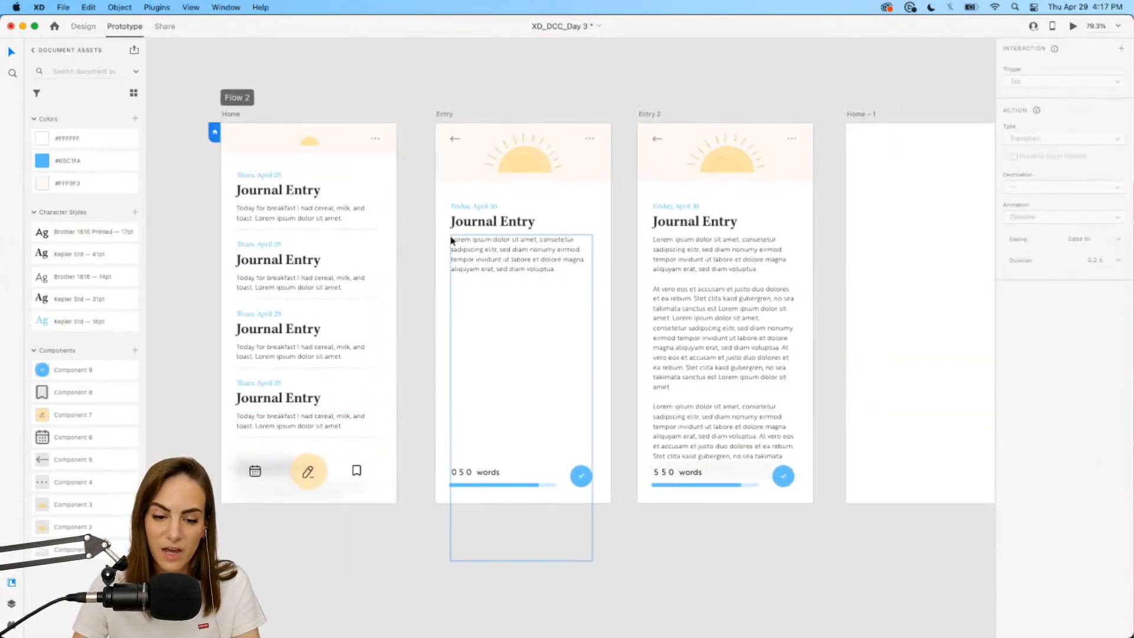
{"action": "left_click", "coordinate": [540, 295]}
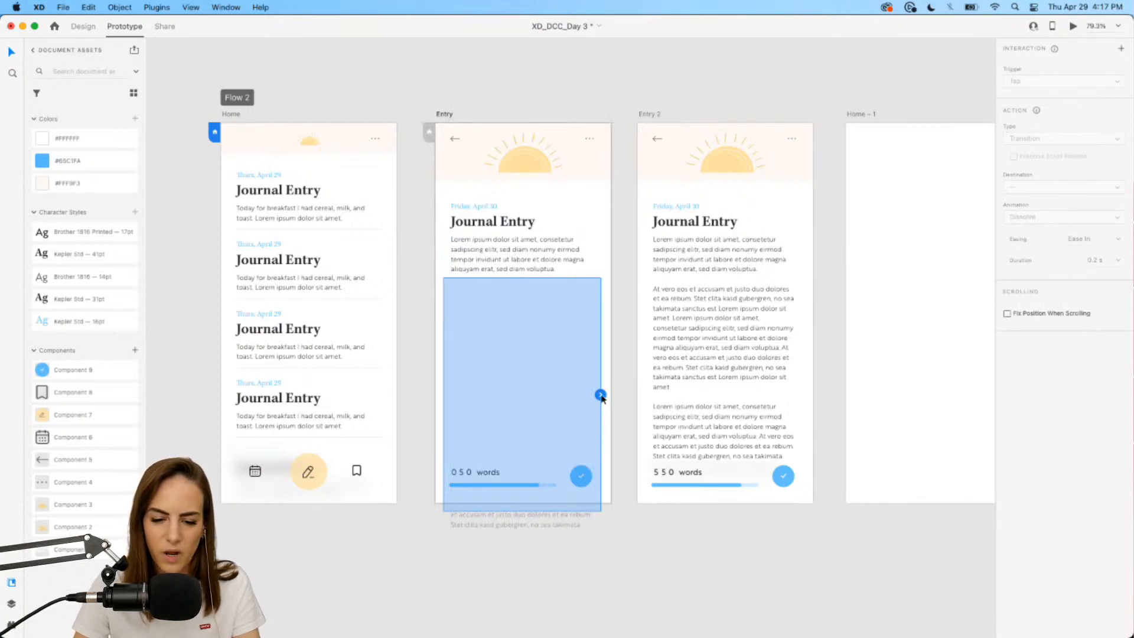
{"action": "left_click_drag", "start_coordinate": [600, 395], "coordinate": [680, 307]}
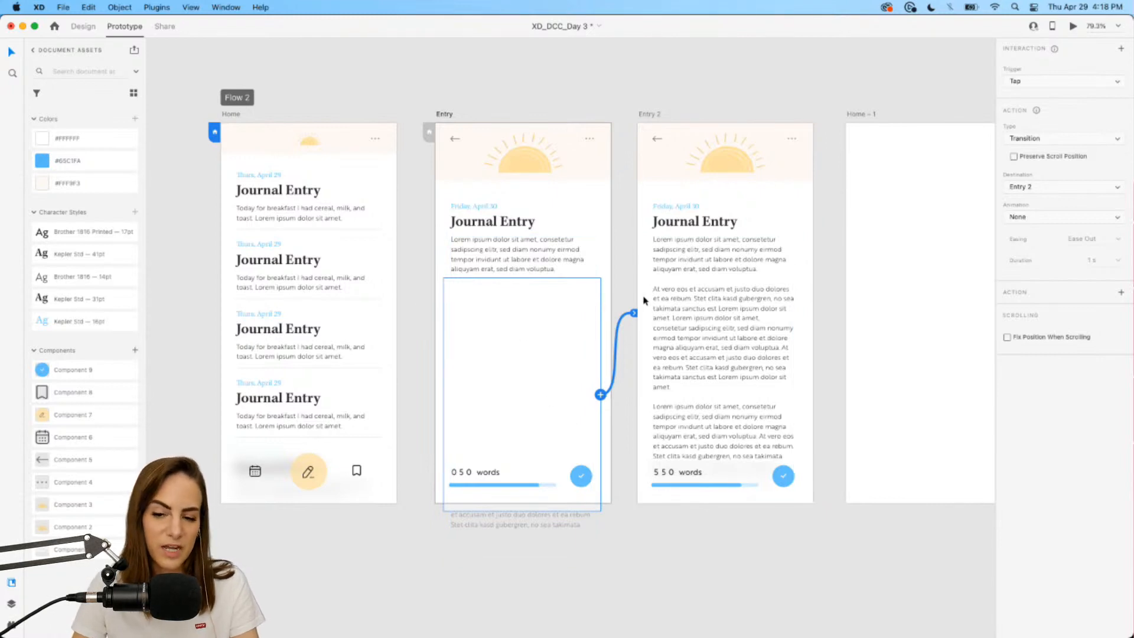
{"action": "left_click", "coordinate": [1070, 84]}
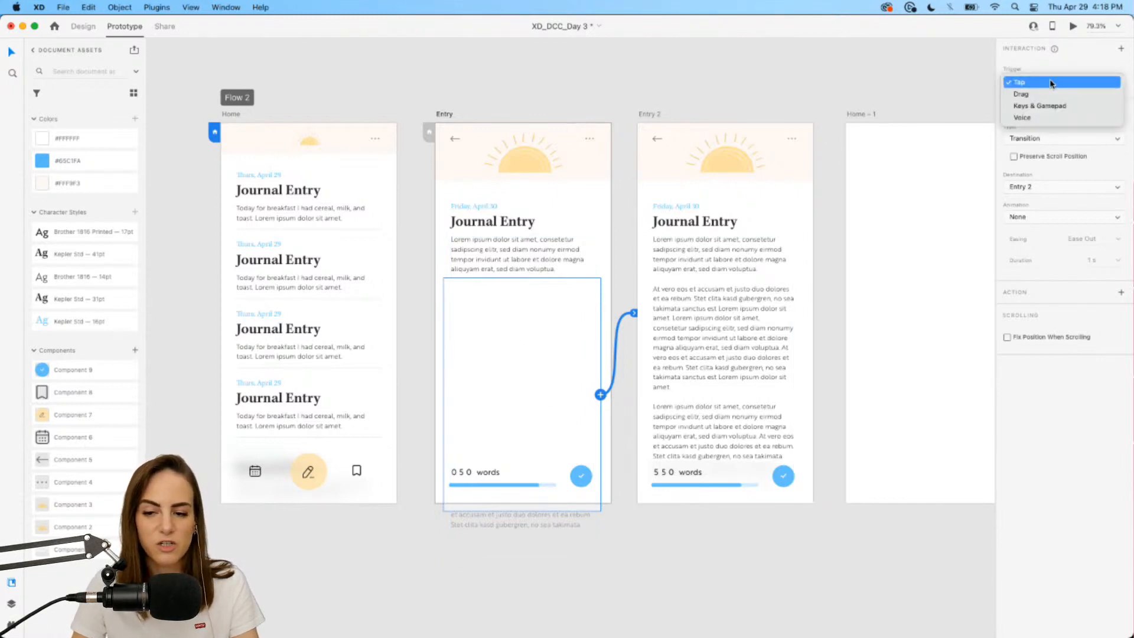
{"action": "left_click", "coordinate": [1052, 83]}
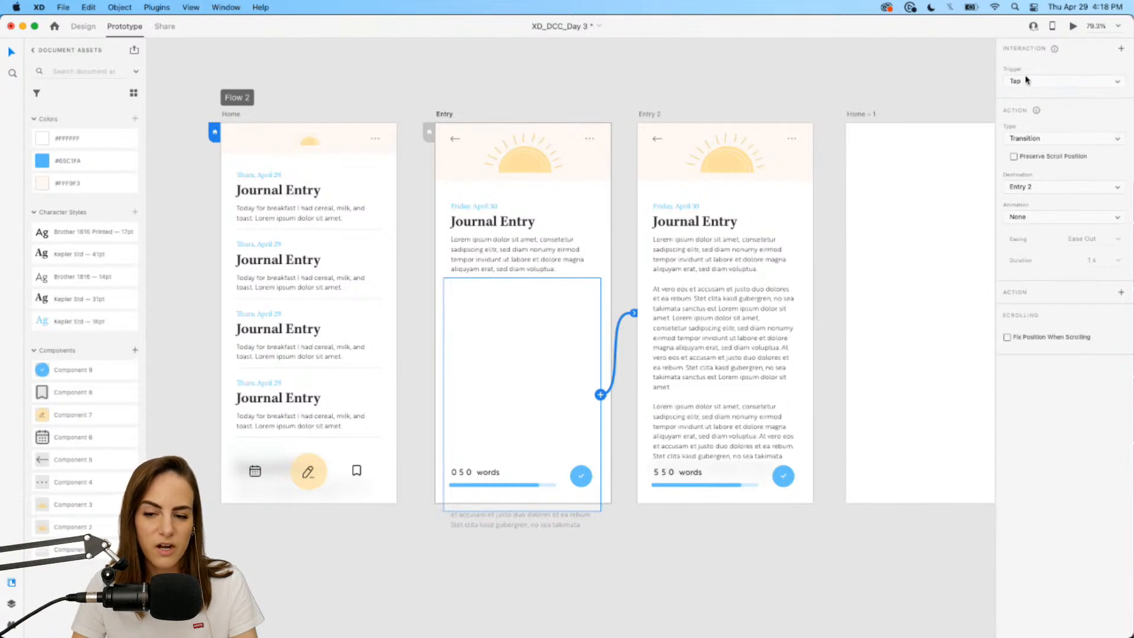
{"action": "left_click", "coordinate": [1062, 139]}
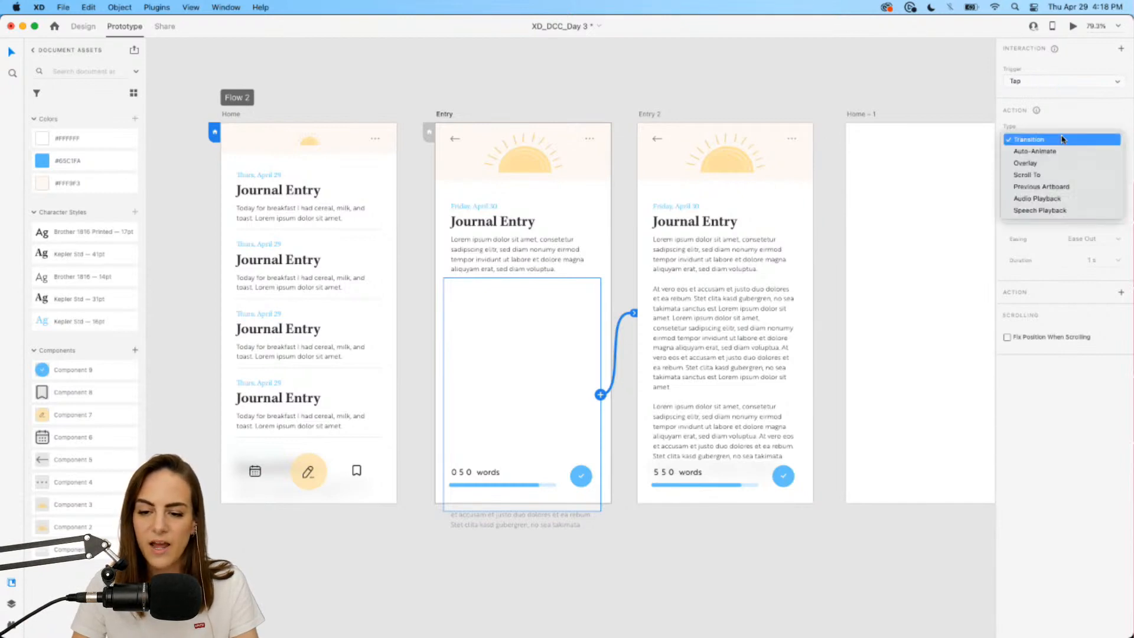
{"action": "left_click", "coordinate": [1038, 153]}
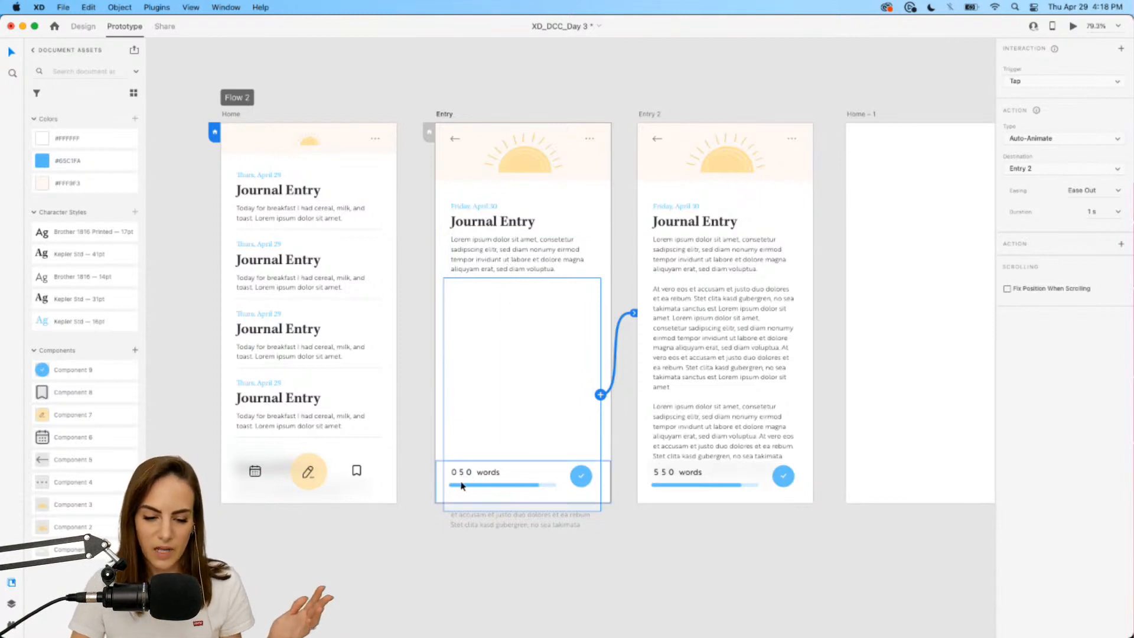
Shorten Entry's progress bar to nearly empty, width 32.
{"action": "scroll", "coordinate": [464, 485], "scroll_direction": "up", "scroll_amount": 5}
{"action": "scroll", "coordinate": [540, 481], "scroll_direction": "down", "scroll_amount": 1}
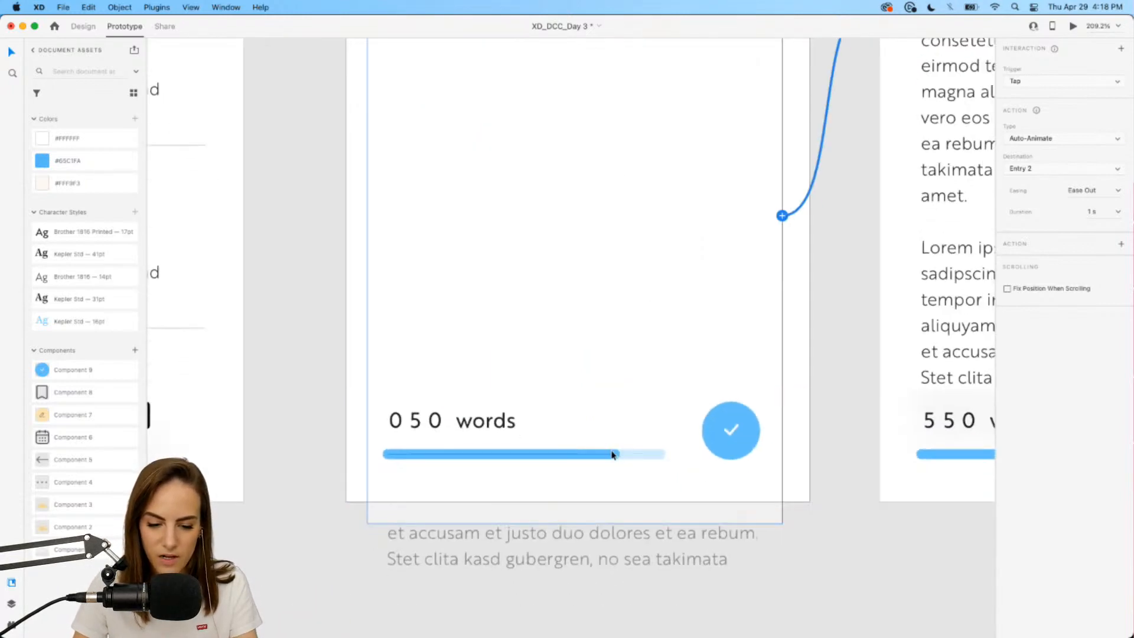
{"action": "left_click", "coordinate": [612, 455]}
{"action": "key", "text": "super+z"}
{"action": "left_click", "coordinate": [604, 457], "text": "super"}
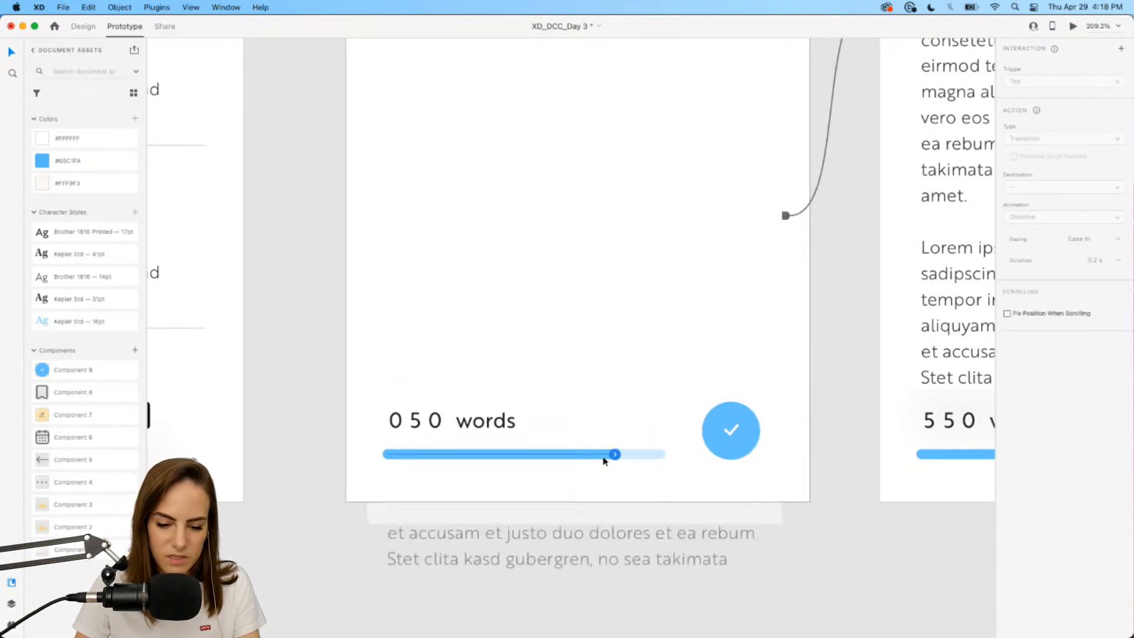
{"action": "left_click", "coordinate": [615, 455]}
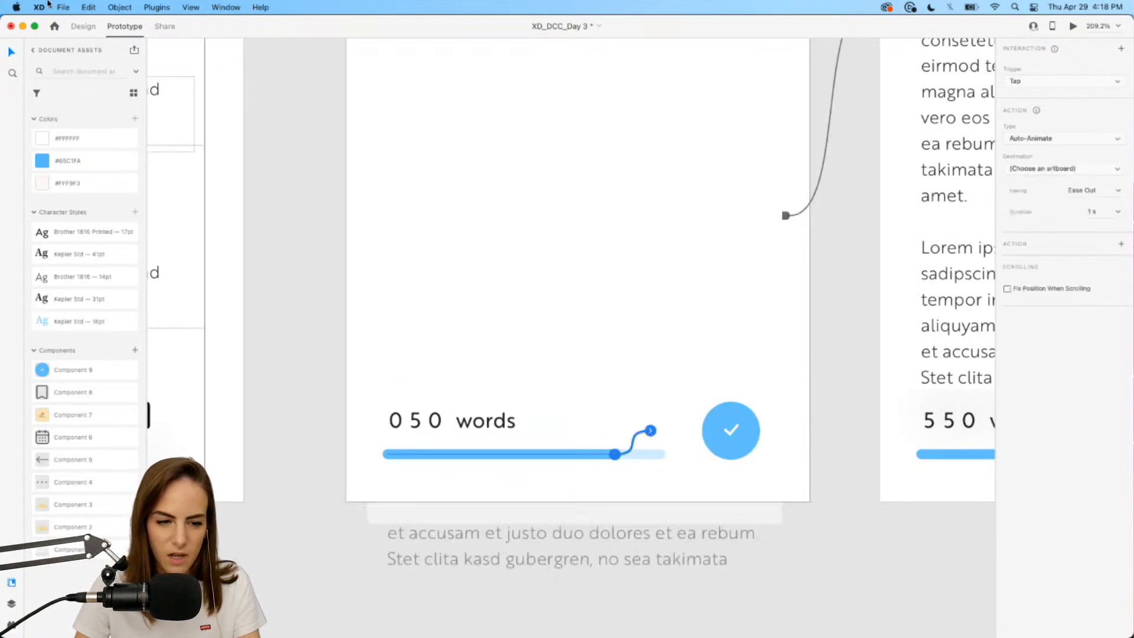
{"action": "left_click", "coordinate": [81, 28]}
{"action": "left_click_drag", "start_coordinate": [615, 455], "coordinate": [426, 456]}
{"action": "scroll", "coordinate": [516, 548], "scroll_direction": "down", "scroll_amount": 5}
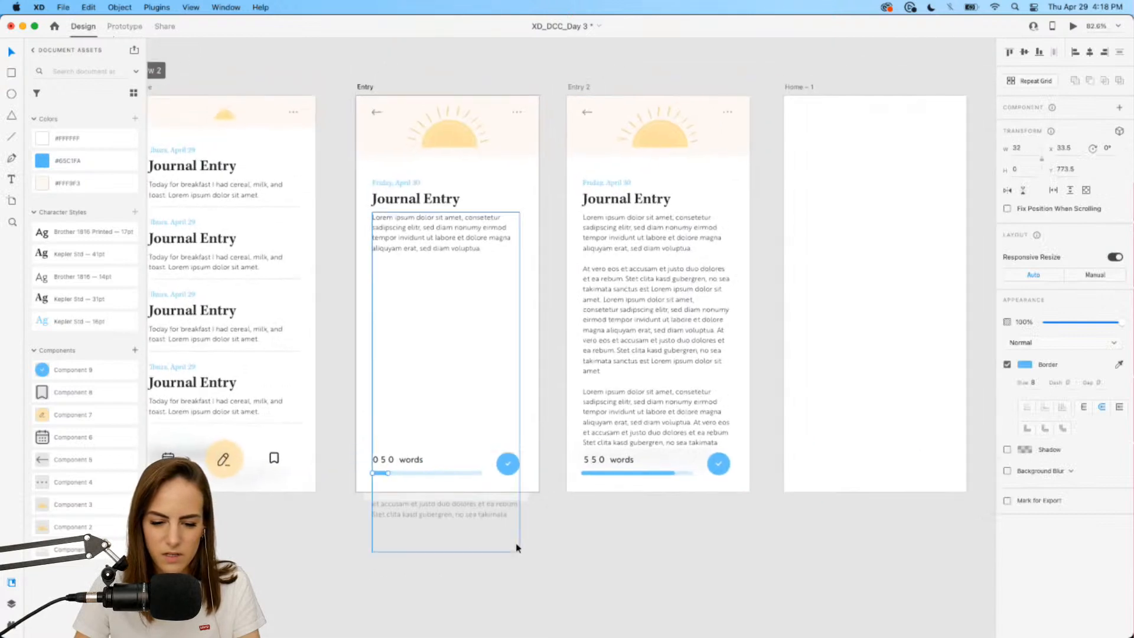
Wire Entry's text and bottom-bar group to Entry 2, then launch the desktop preview.
{"action": "left_click", "coordinate": [536, 553]}
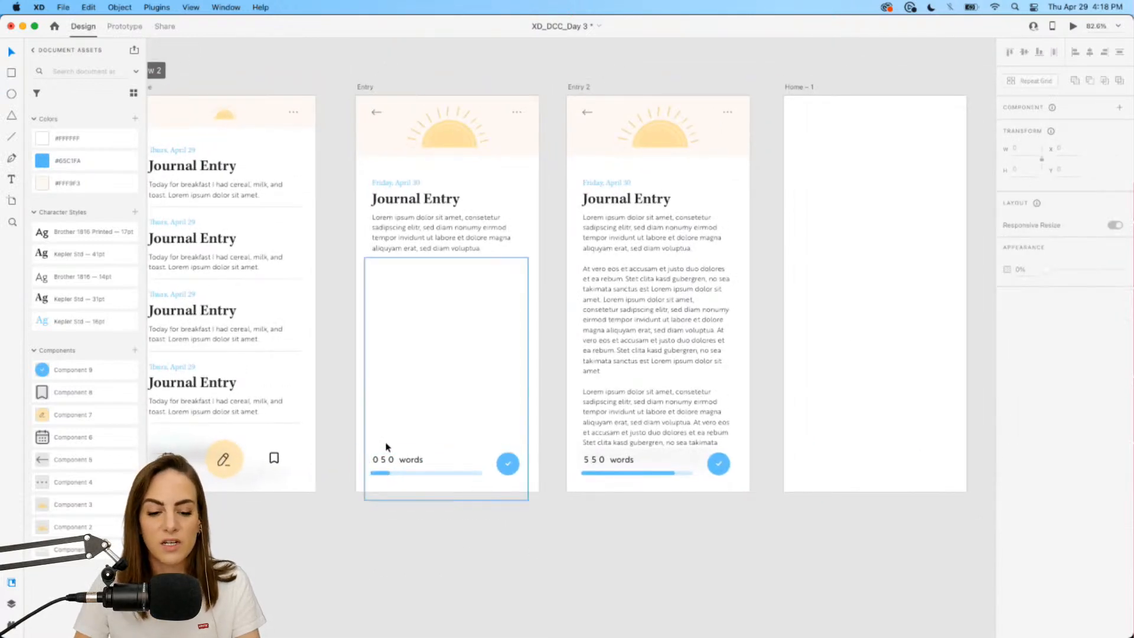
{"action": "left_click", "coordinate": [437, 349]}
{"action": "left_click", "coordinate": [124, 26]}
{"action": "left_click_drag", "start_coordinate": [529, 379], "coordinate": [556, 299]}
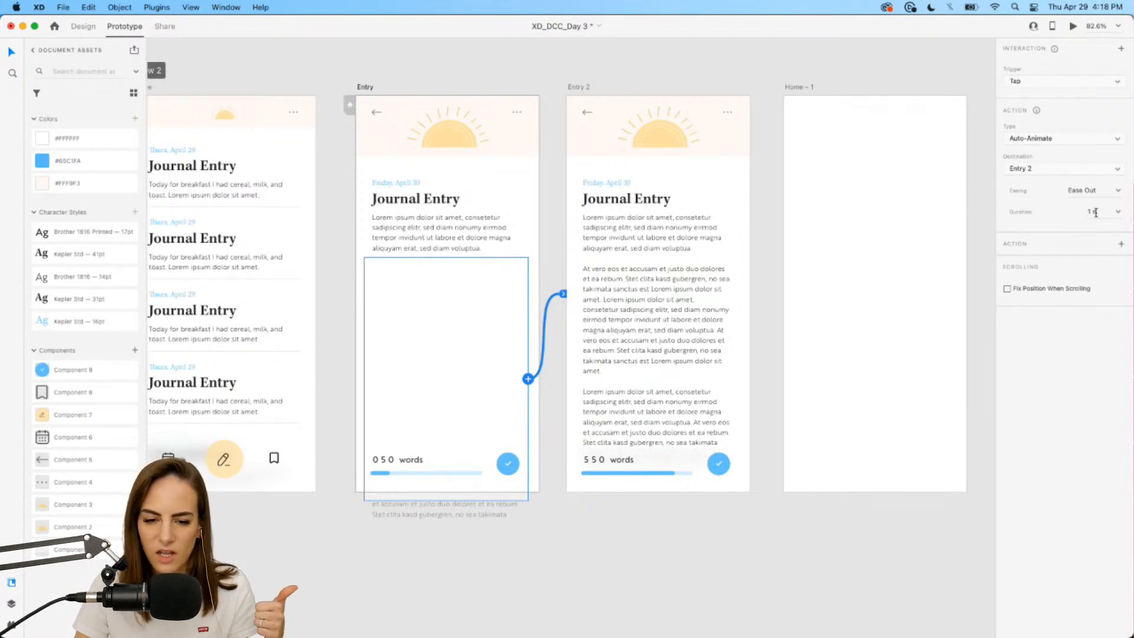
{"action": "left_click", "coordinate": [1074, 27]}
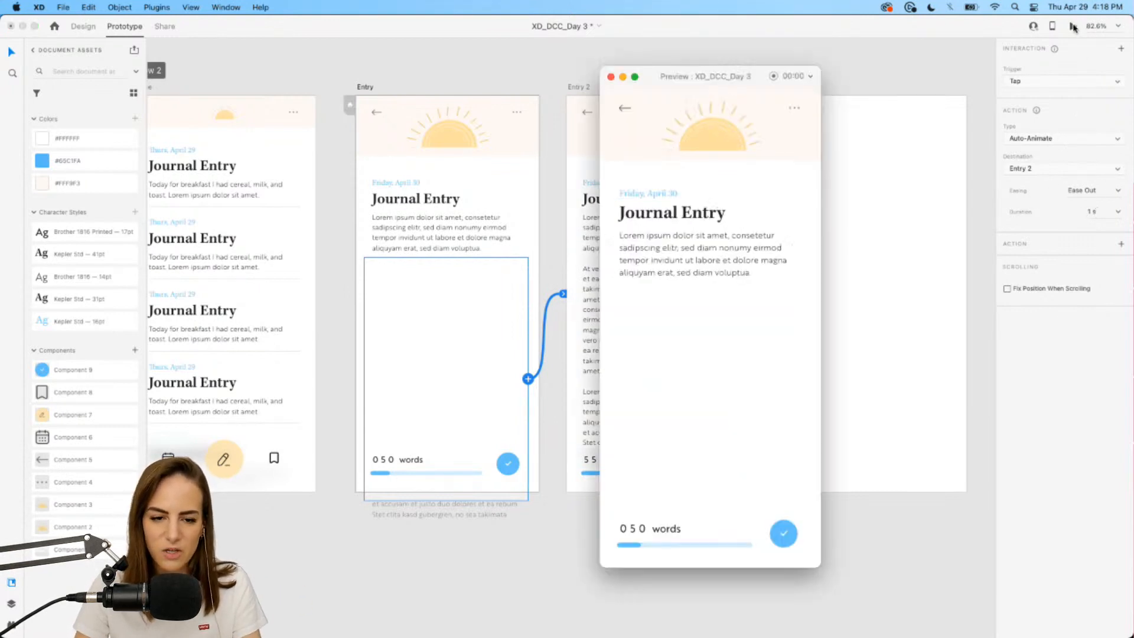
Preview the prototype from Home, tapping through to Entry and then Entry 2's 550 counter.
{"action": "left_click", "coordinate": [612, 77]}
{"action": "scroll", "coordinate": [323, 112], "scroll_direction": "left", "scroll_amount": 3}
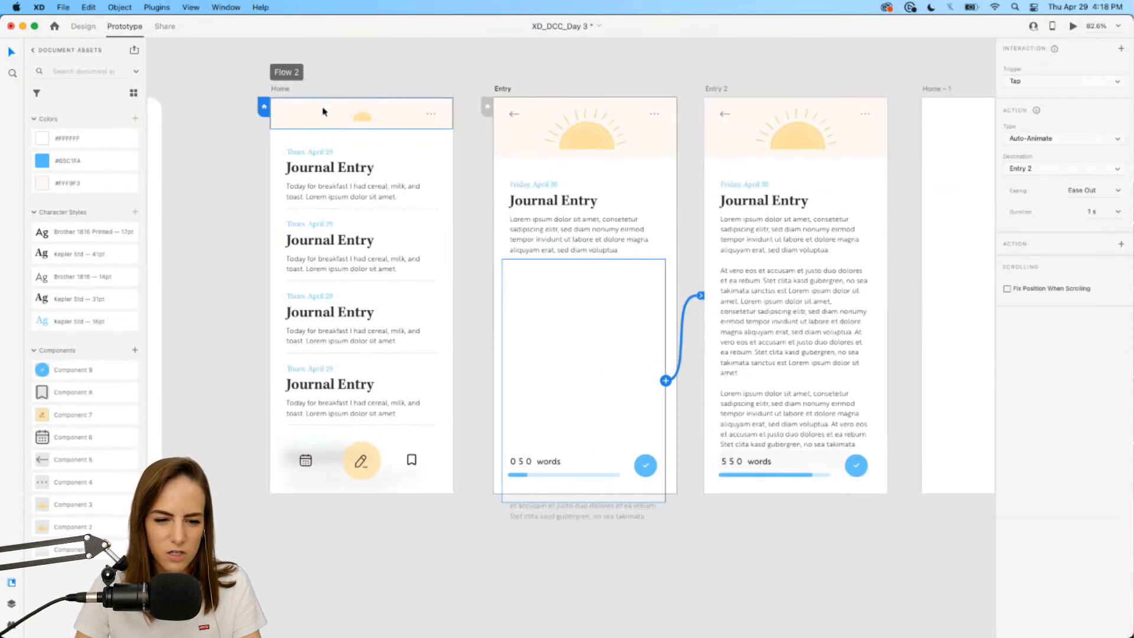
{"action": "left_click", "coordinate": [282, 89]}
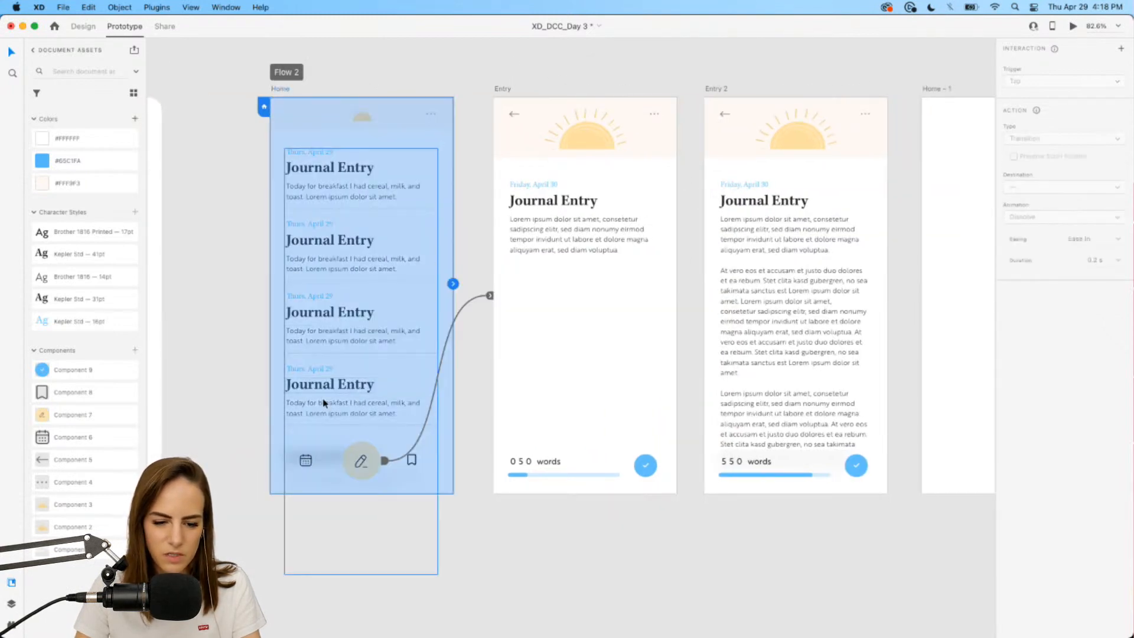
{"action": "left_click", "coordinate": [1072, 30]}
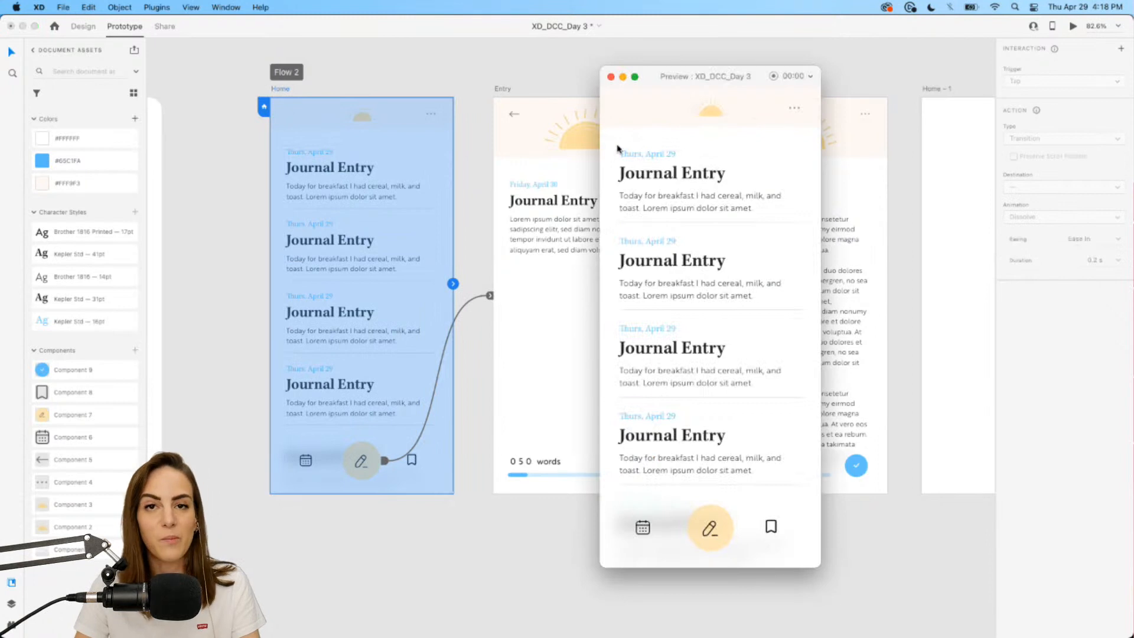
{"action": "left_click_drag", "start_coordinate": [662, 88], "coordinate": [666, 73]}
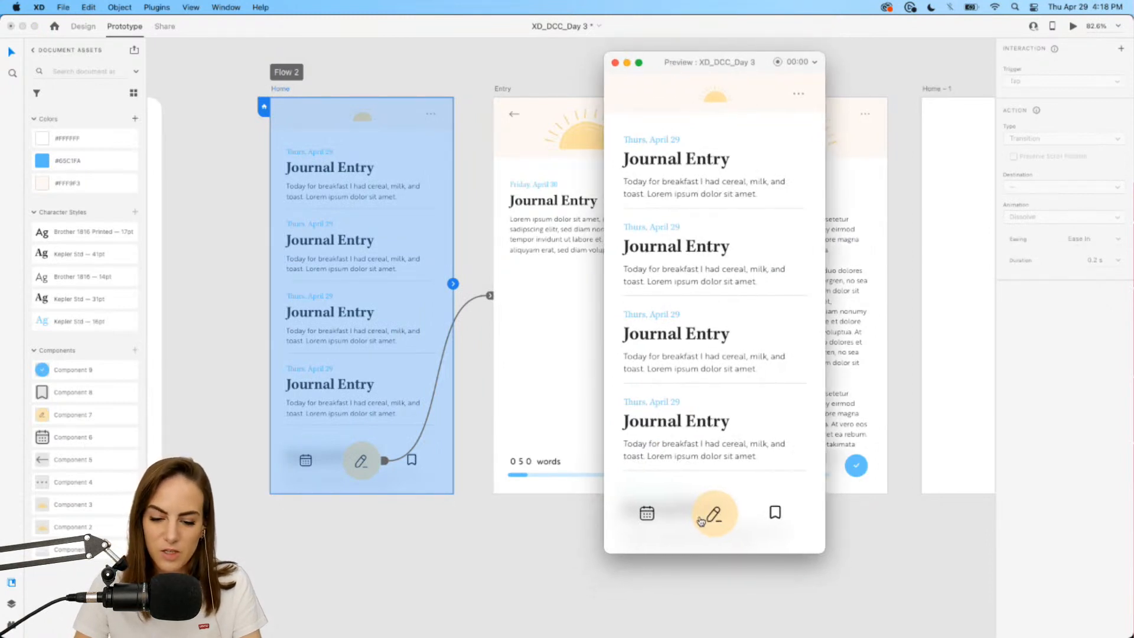
{"action": "left_click", "coordinate": [714, 514]}
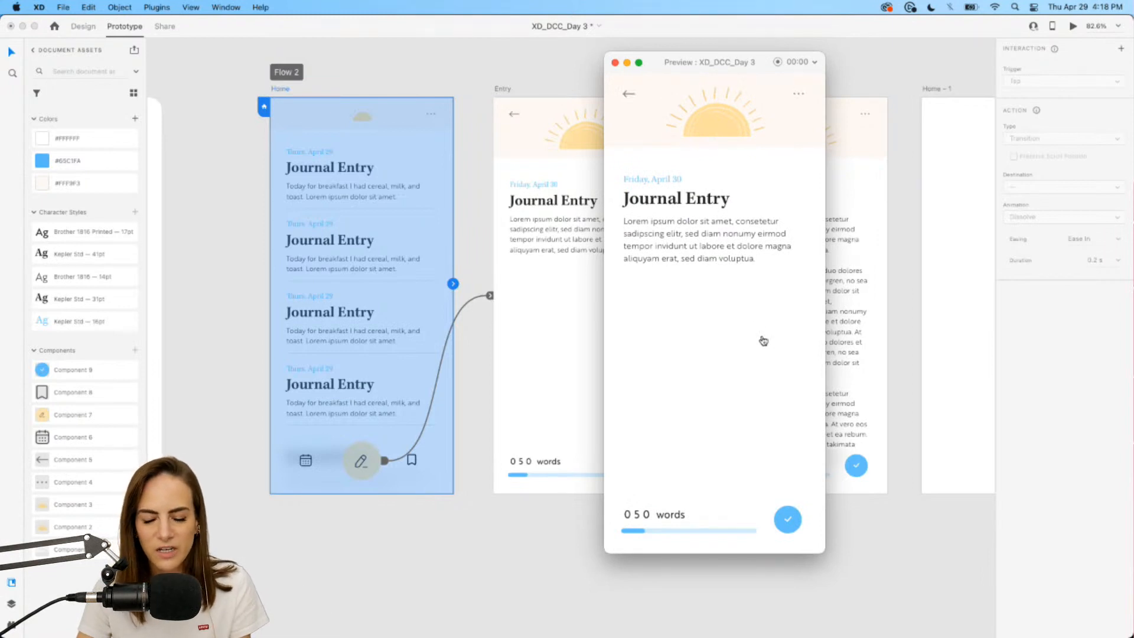
{"action": "left_click", "coordinate": [725, 288]}
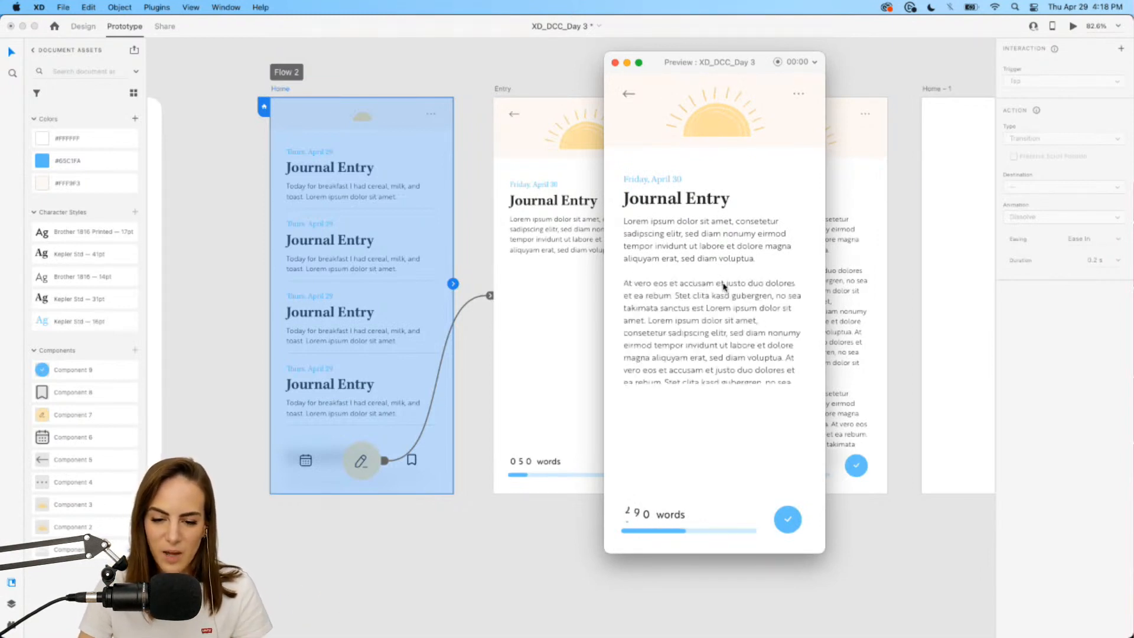
{"action": "left_click_drag", "start_coordinate": [697, 70], "coordinate": [721, 66]}
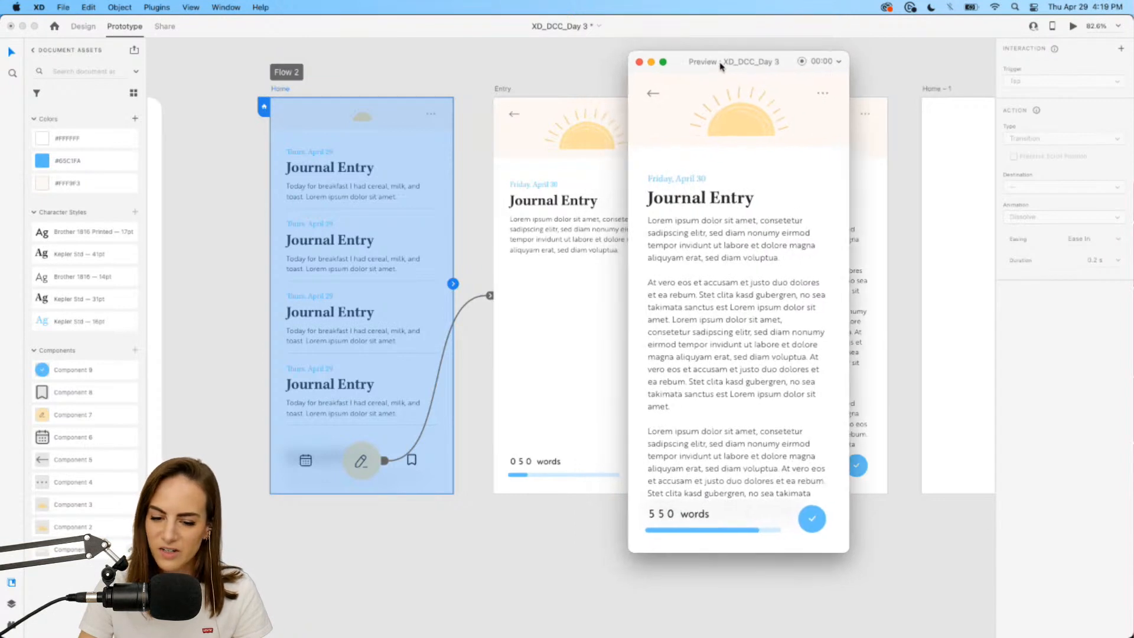
Replay the Home-to-Entry-to-Entry 2 flow once more, then close the preview.
{"action": "left_click", "coordinate": [640, 62]}
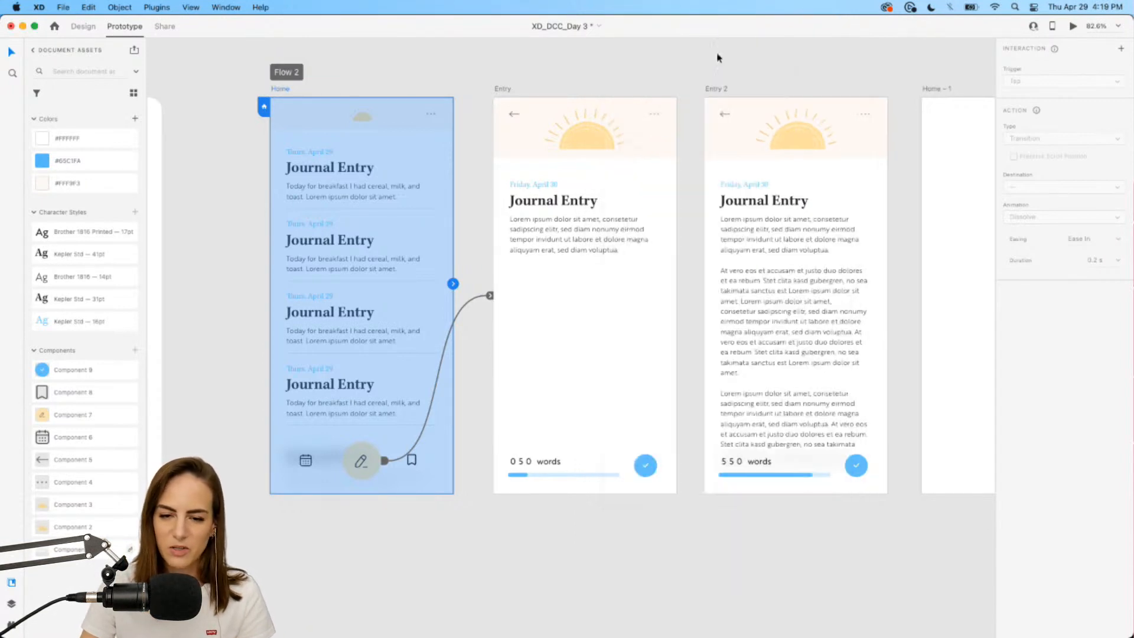
{"action": "left_click", "coordinate": [1075, 28]}
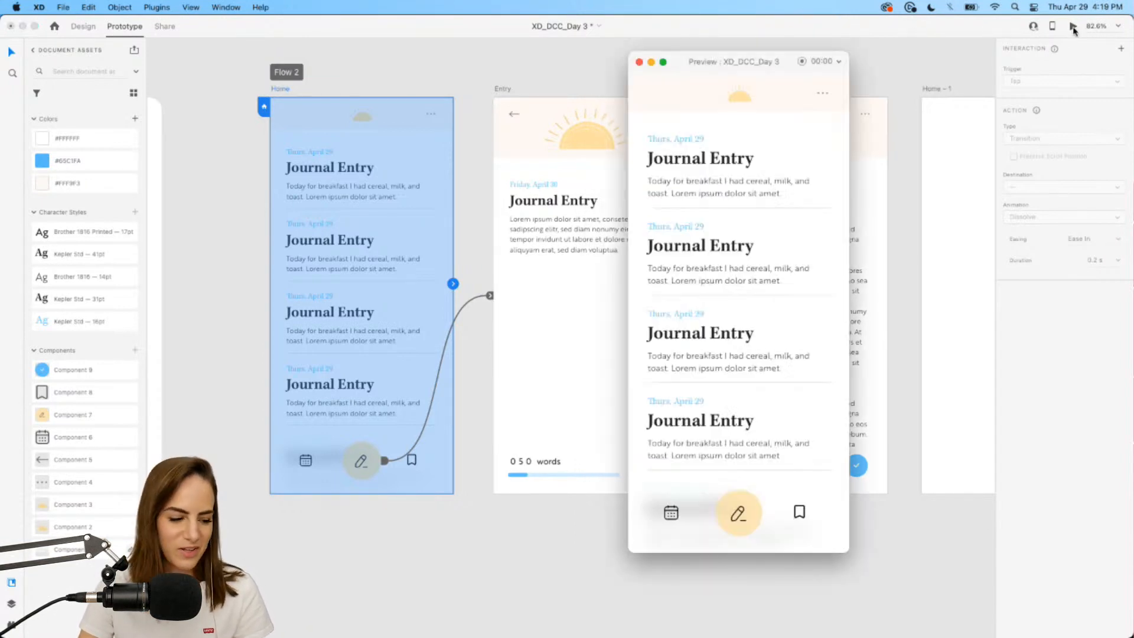
{"action": "left_click", "coordinate": [738, 514]}
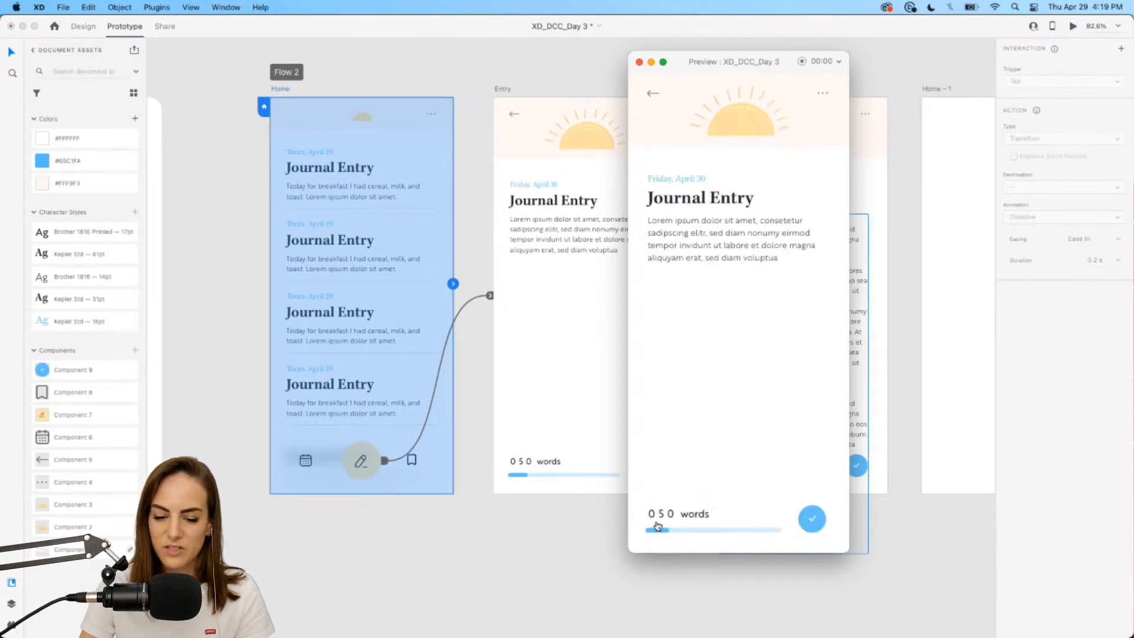
{"action": "left_click", "coordinate": [699, 375]}
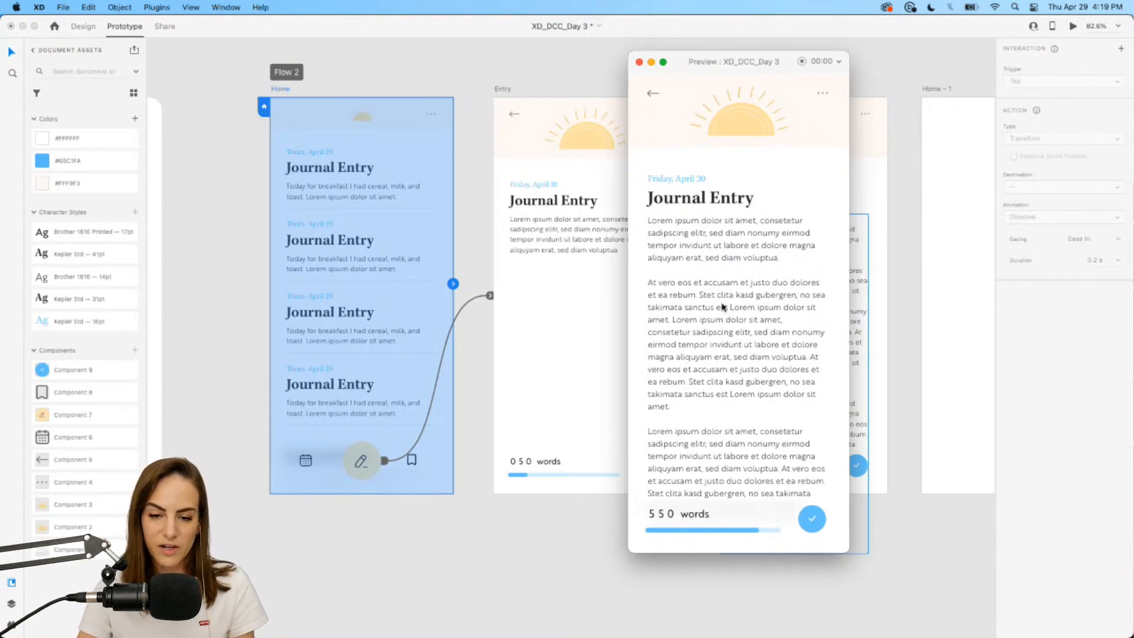
{"action": "left_click", "coordinate": [640, 63]}
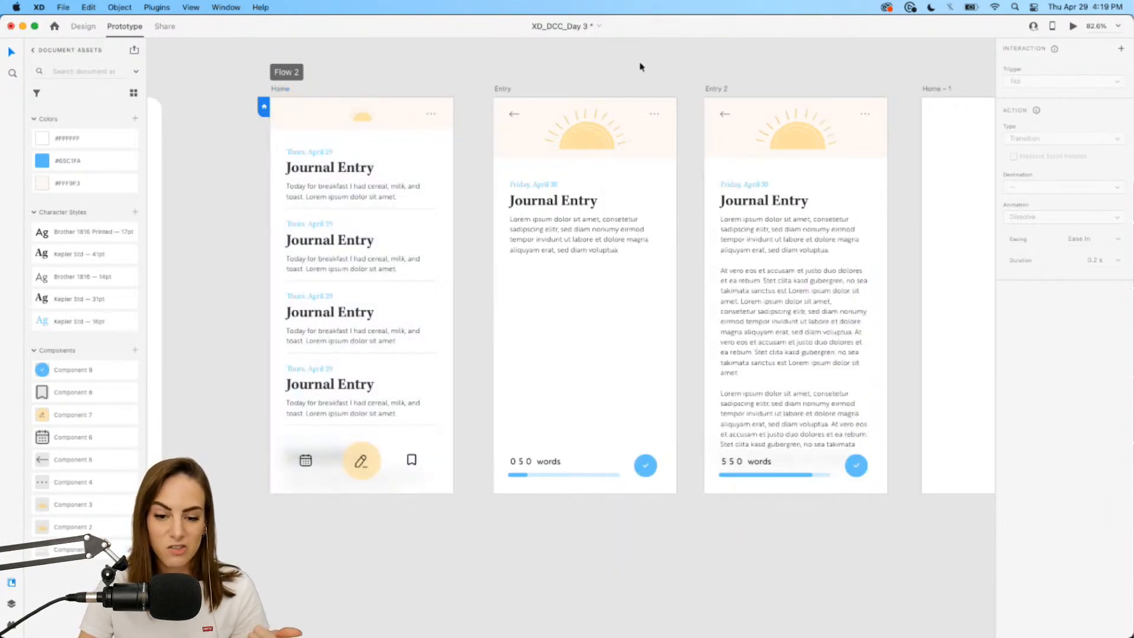
Copy and paste the Entry artboard as Entry – 1 and move it to the right.
{"action": "scroll", "coordinate": [640, 67], "scroll_direction": "down", "scroll_amount": 2}
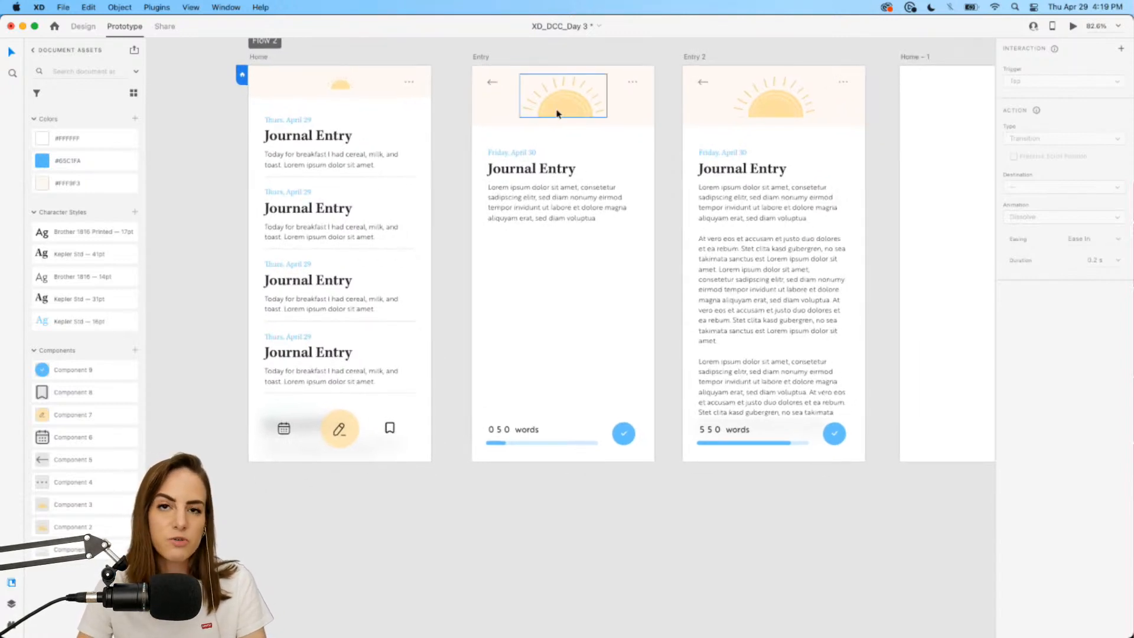
{"action": "left_click", "coordinate": [481, 57]}
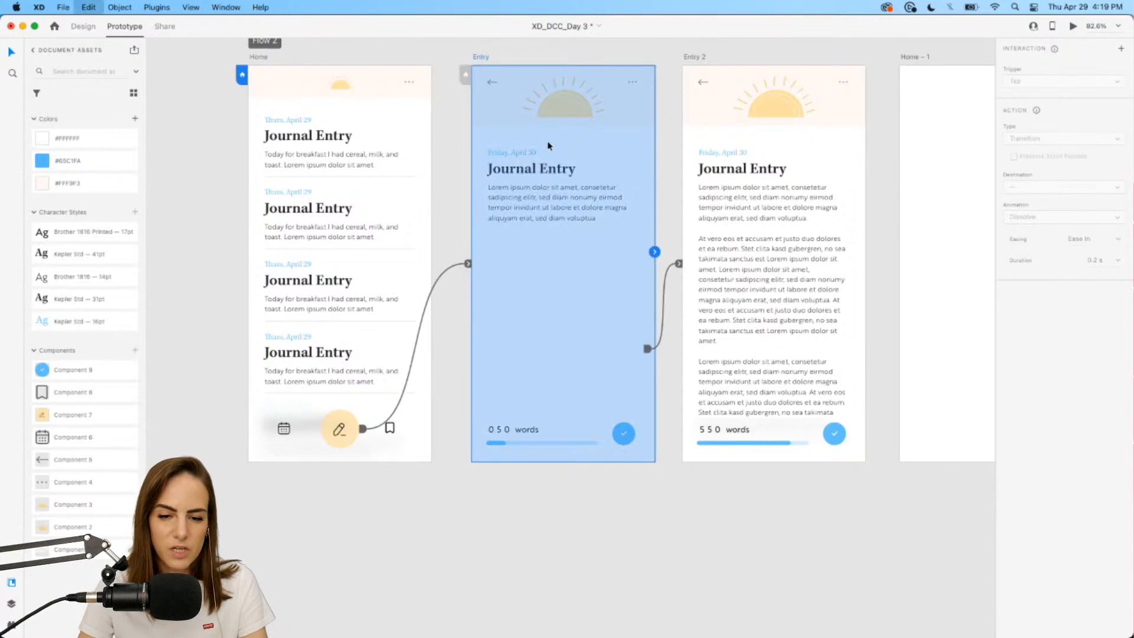
{"action": "left_click", "coordinate": [84, 26]}
{"action": "scroll", "coordinate": [293, 160], "scroll_direction": "down", "scroll_amount": 3}
{"action": "key", "text": "super+c"}
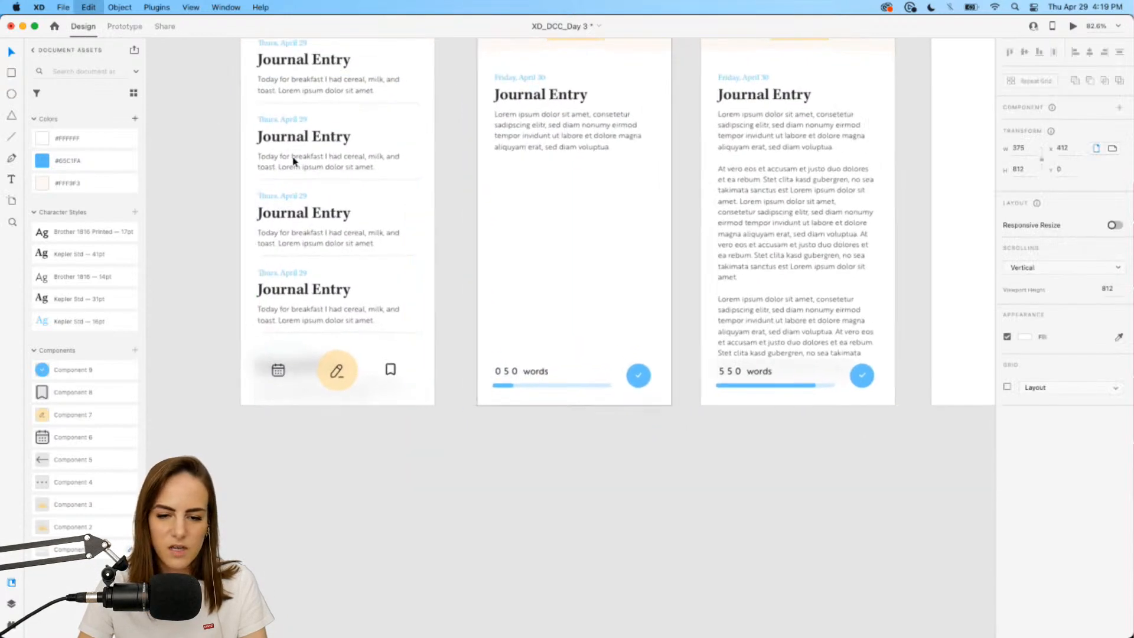
{"action": "key", "text": "super+v"}
{"action": "scroll", "coordinate": [577, 177], "scroll_direction": "down", "scroll_amount": 3}
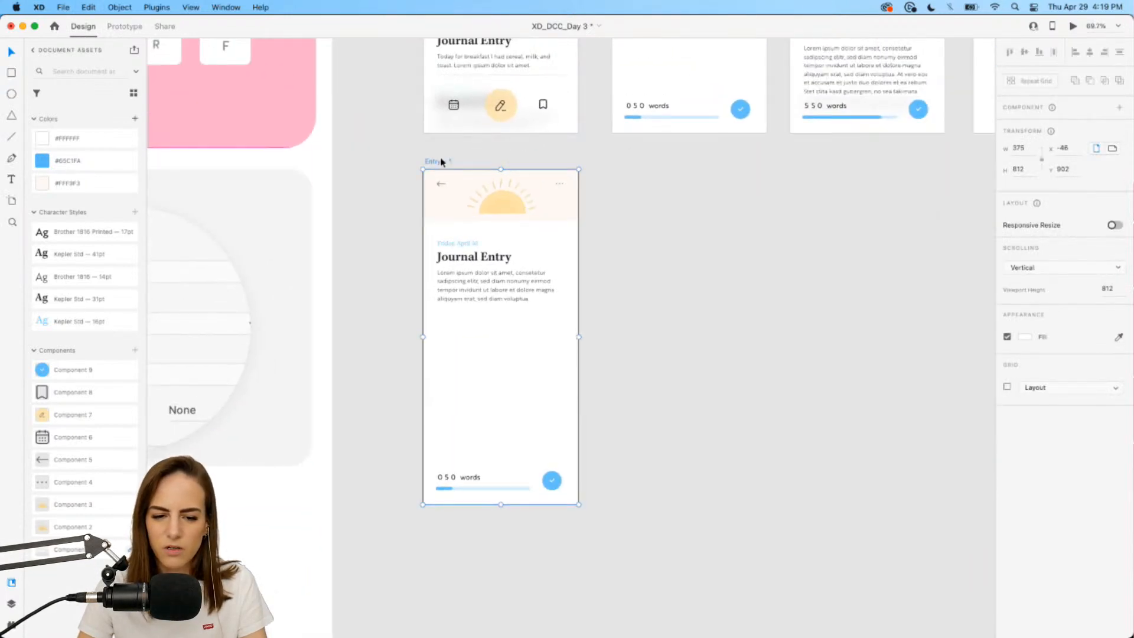
{"action": "left_click_drag", "start_coordinate": [437, 162], "coordinate": [626, 163]}
{"action": "left_click", "coordinate": [565, 172]}
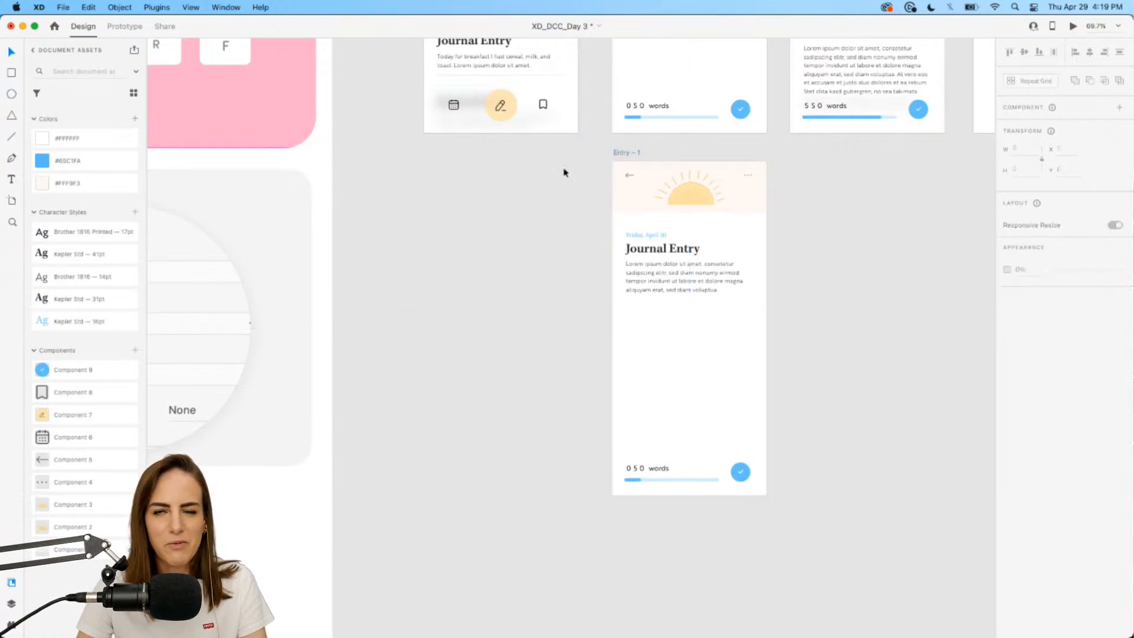
{"action": "scroll", "coordinate": [546, 146], "scroll_direction": "up", "scroll_amount": 3}
{"action": "scroll", "coordinate": [546, 146], "scroll_direction": "right", "scroll_amount": 3}
{"action": "scroll", "coordinate": [494, 390], "scroll_direction": "up", "scroll_amount": 5}
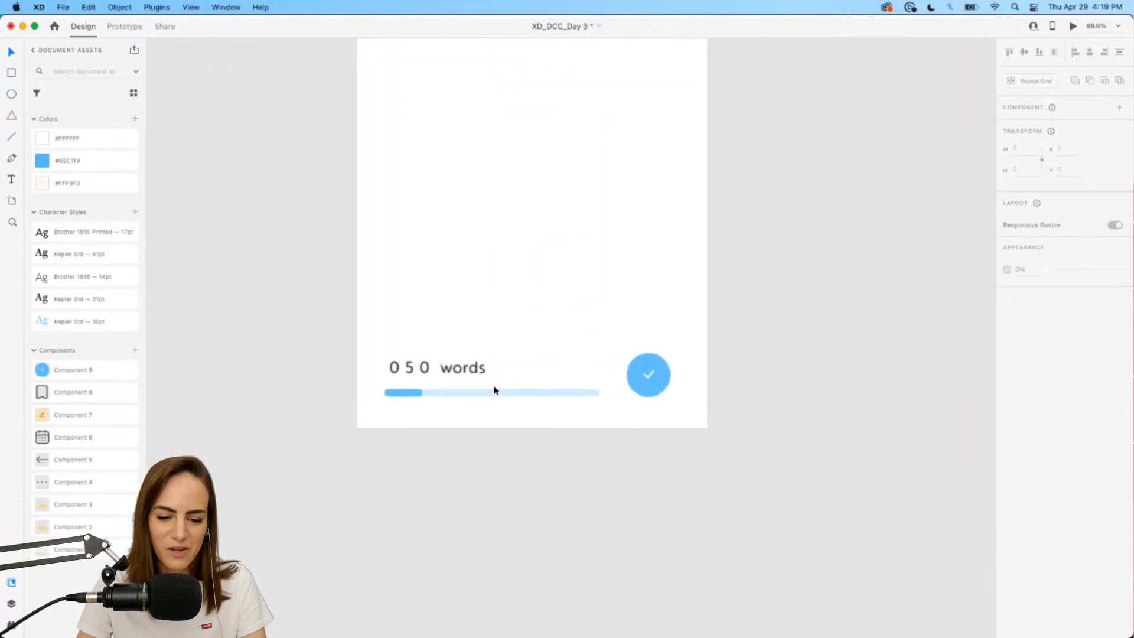
{"action": "scroll", "coordinate": [494, 388], "scroll_direction": "left", "scroll_amount": 1}
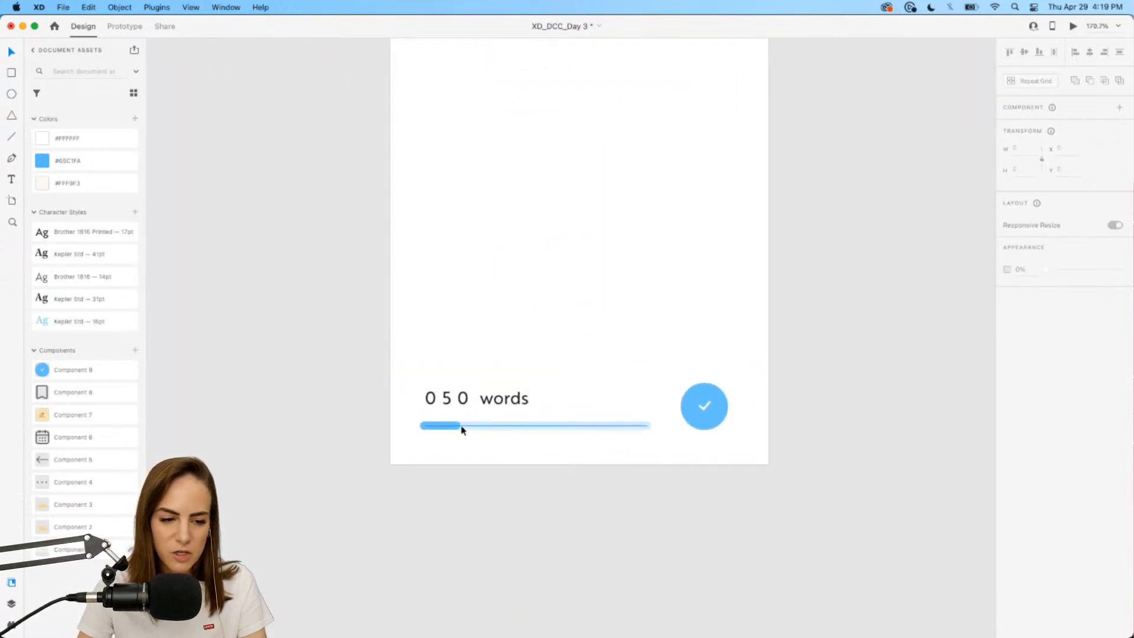
Draw a perfect circle above the words bar with no fill and a saved-blue border of width 7.
{"action": "left_click", "coordinate": [11, 95]}
{"action": "left_click_drag", "start_coordinate": [425, 365], "coordinate": [530, 260]}
{"action": "key", "text": "v"}
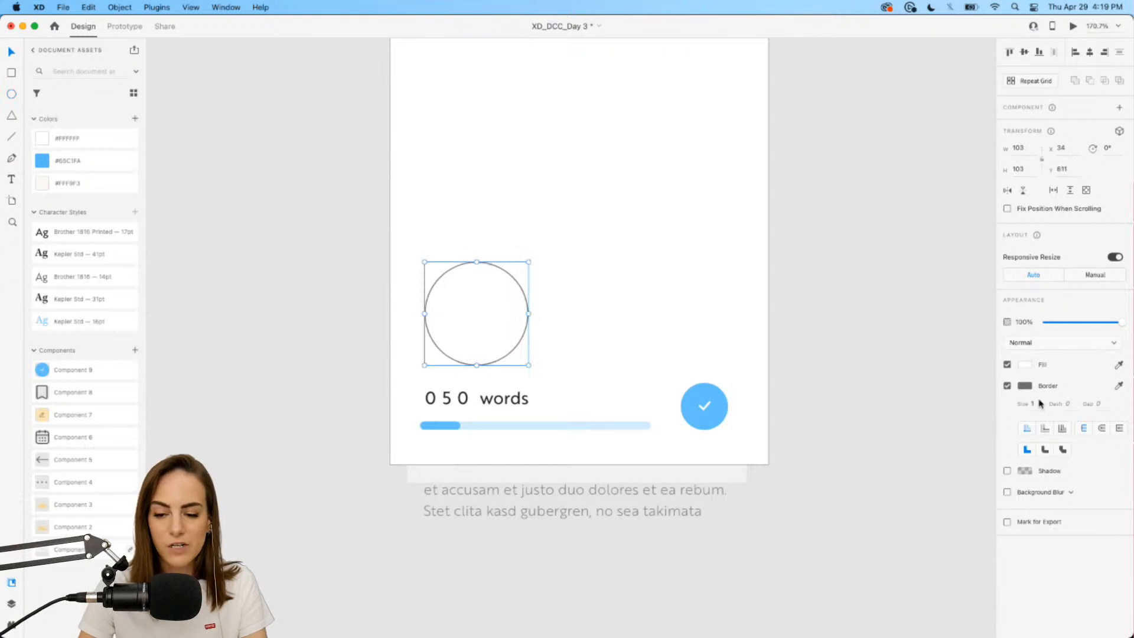
{"action": "left_click", "coordinate": [1007, 363]}
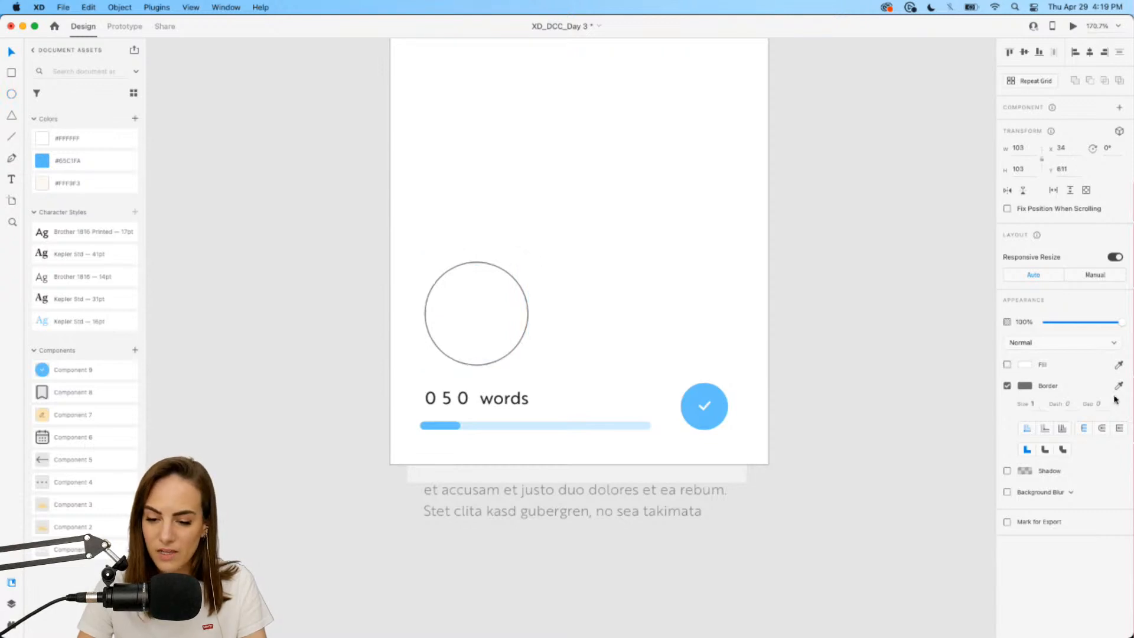
{"action": "left_click", "coordinate": [1026, 386]}
{"action": "left_click", "coordinate": [899, 447]}
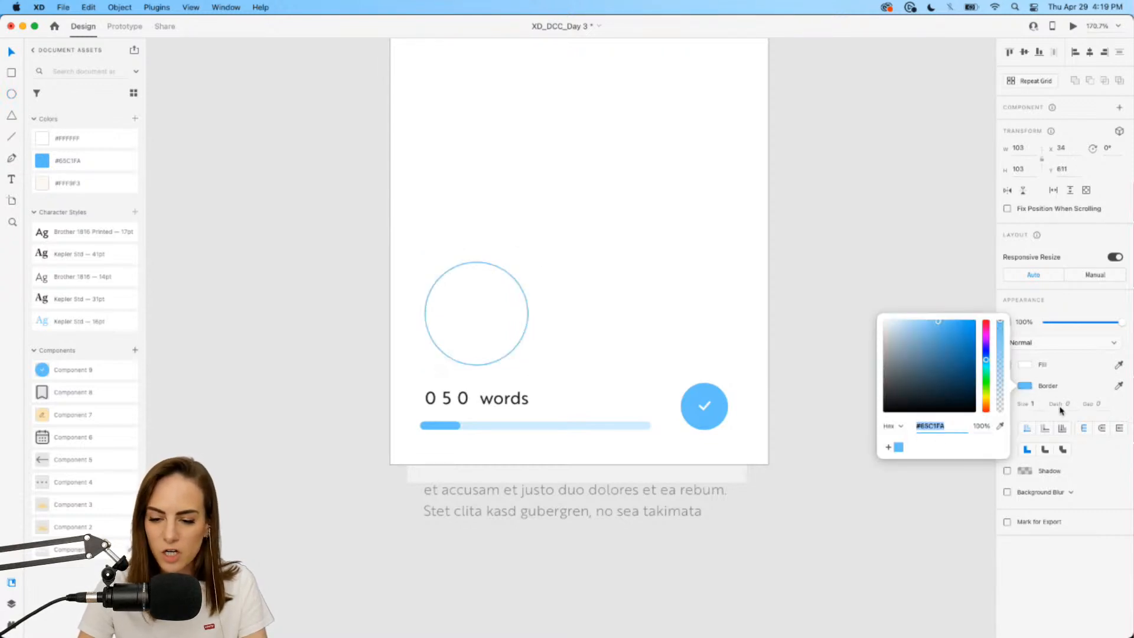
{"action": "left_click", "coordinate": [987, 406]}
{"action": "key", "text": "Up"}
{"action": "key", "text": "Up"}
{"action": "key", "text": "Up"}
{"action": "key", "text": "Up"}
{"action": "key", "text": "Up"}
{"action": "key", "text": "Up"}
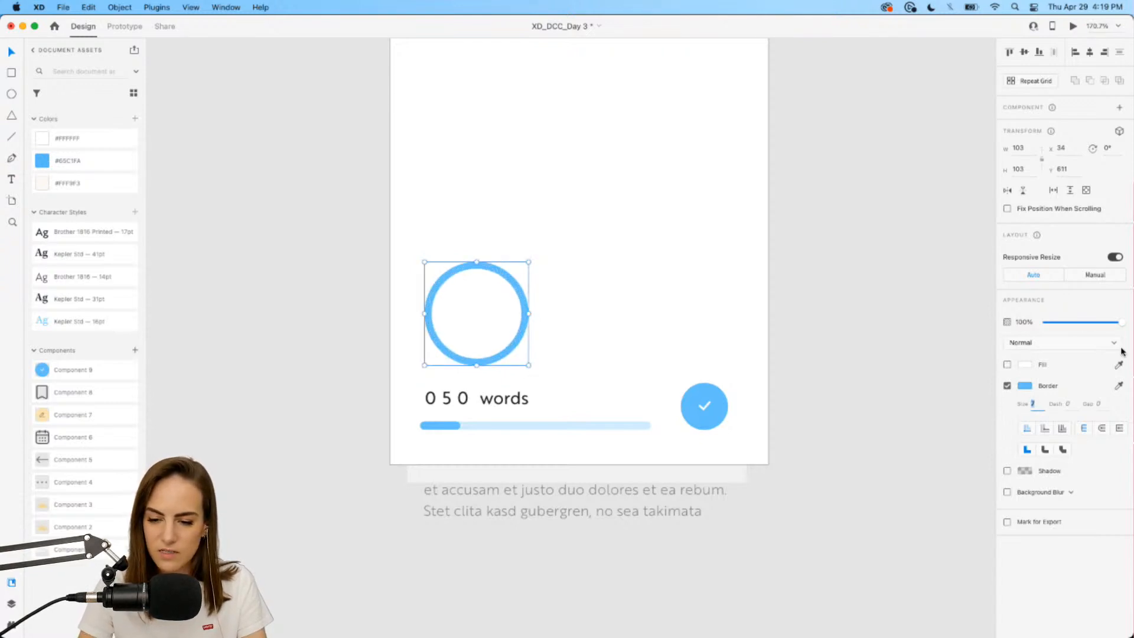
{"action": "left_click", "coordinate": [891, 317]}
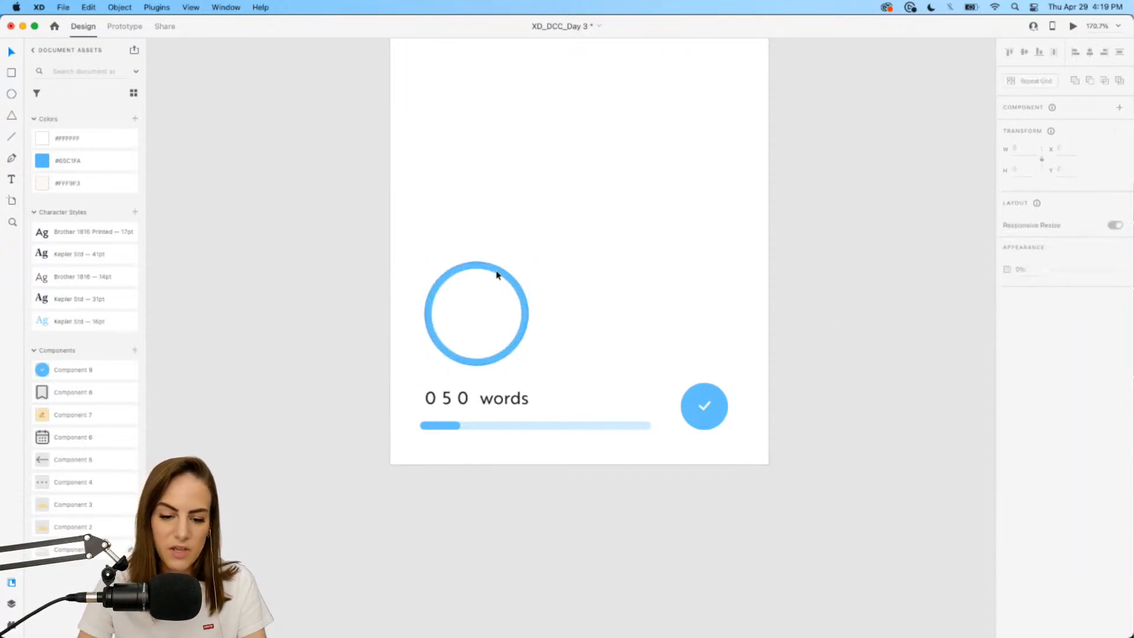
Duplicate the blue ring, fade one copy to 39% opacity, and move the dark ring onto it.
{"action": "left_click", "coordinate": [498, 275]}
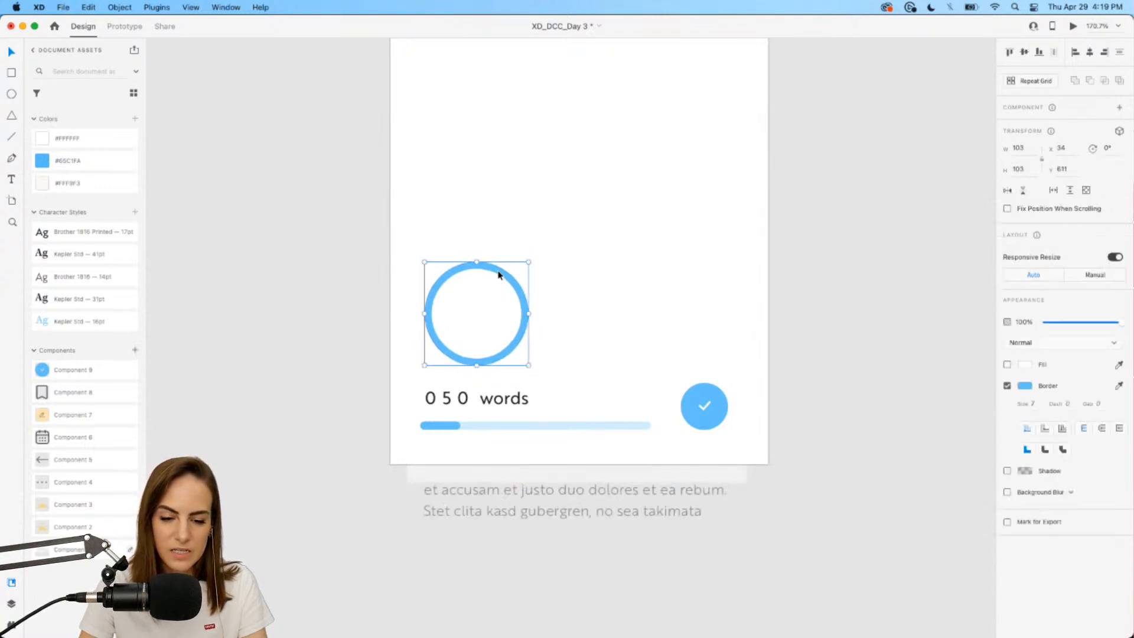
{"action": "key", "text": "super+v"}
{"action": "left_click", "coordinate": [520, 288]}
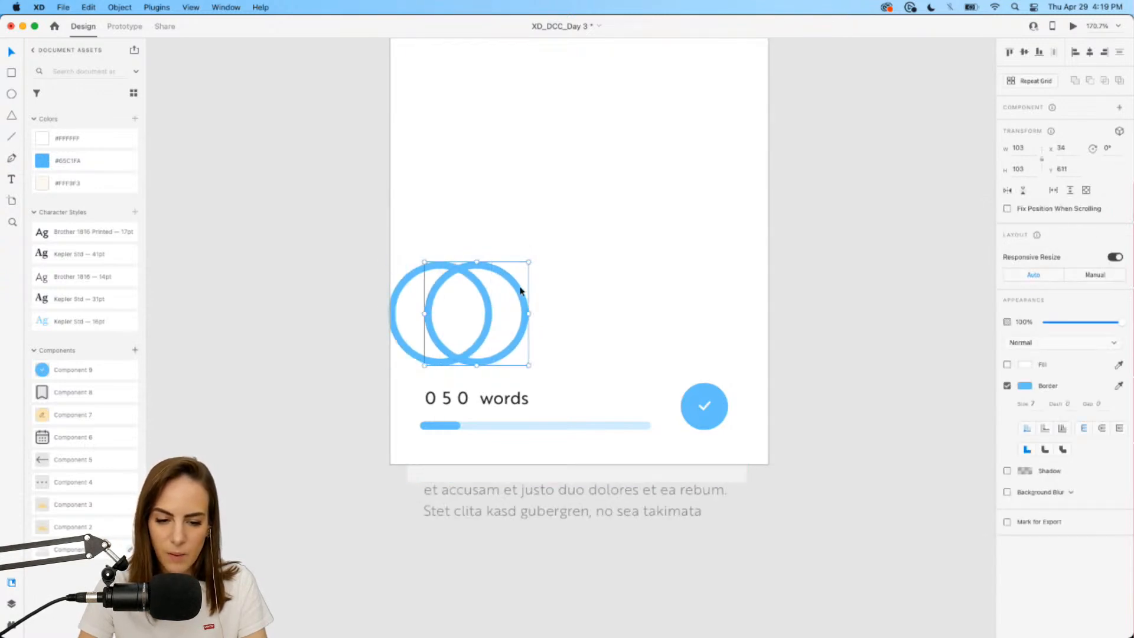
{"action": "left_click_drag", "start_coordinate": [1085, 322], "coordinate": [1076, 327]}
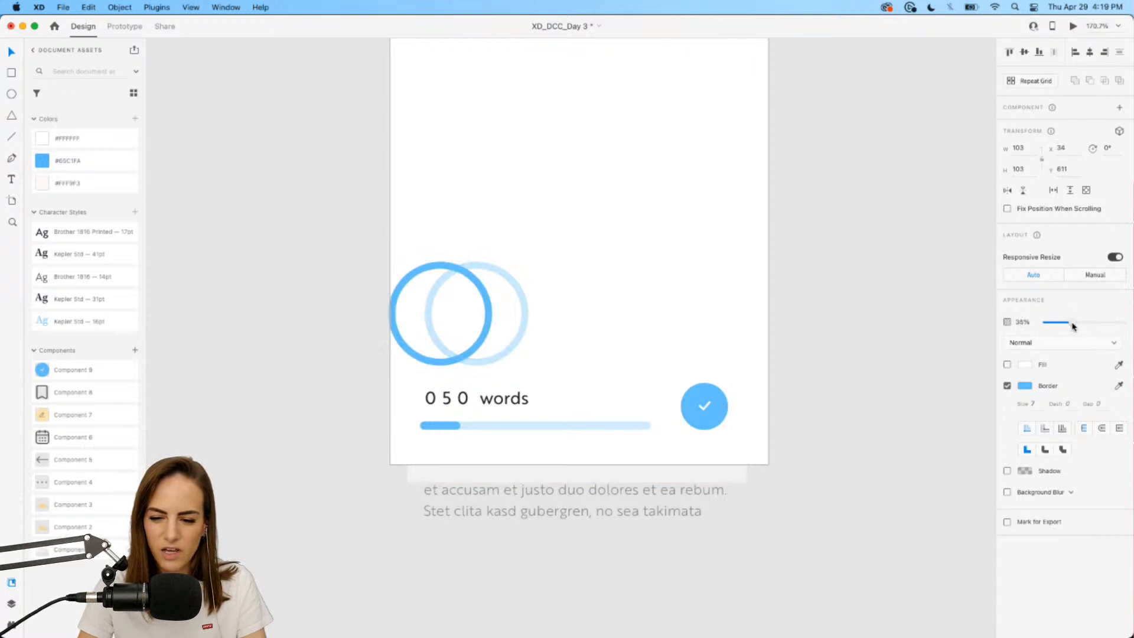
{"action": "left_click_drag", "start_coordinate": [433, 266], "coordinate": [476, 269]}
Give the top ring's border a 1000 gap, a 20 dash and rounded caps.
{"action": "scroll", "coordinate": [470, 267], "scroll_direction": "up", "scroll_amount": 5}
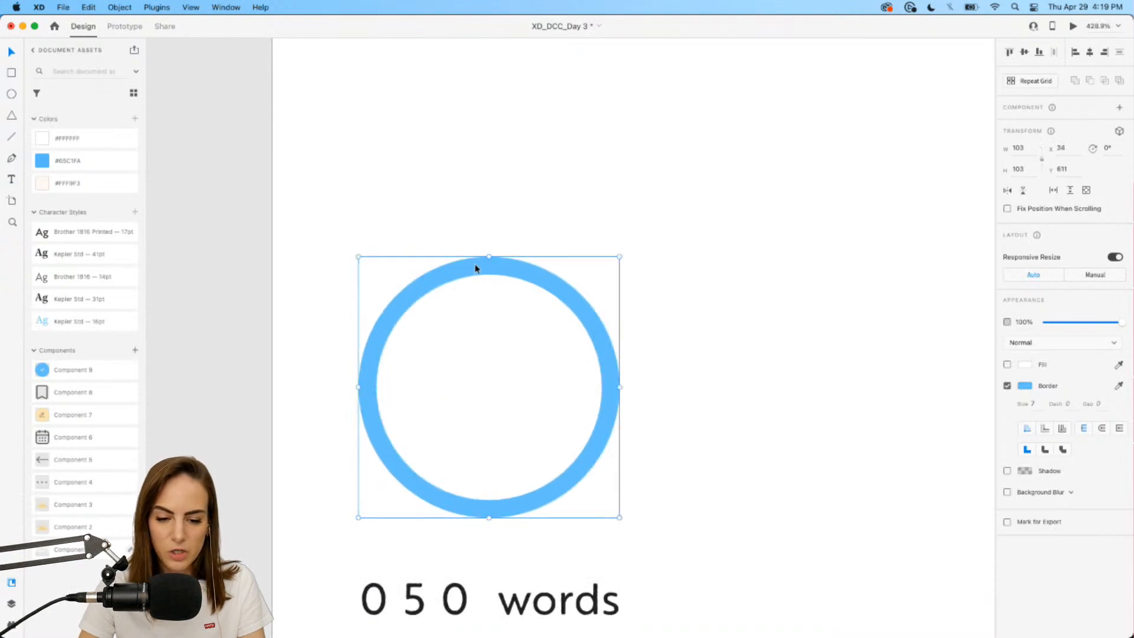
{"action": "scroll", "coordinate": [475, 268], "scroll_direction": "down", "scroll_amount": 5}
{"action": "scroll", "coordinate": [475, 269], "scroll_direction": "left", "scroll_amount": 5}
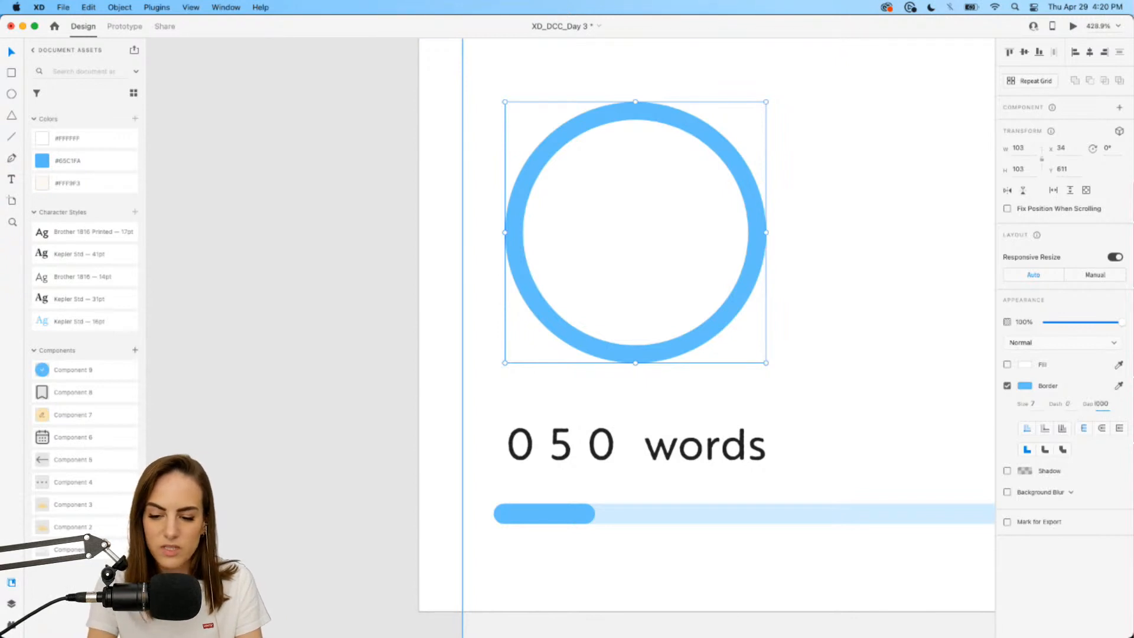
{"action": "key", "text": "Return"}
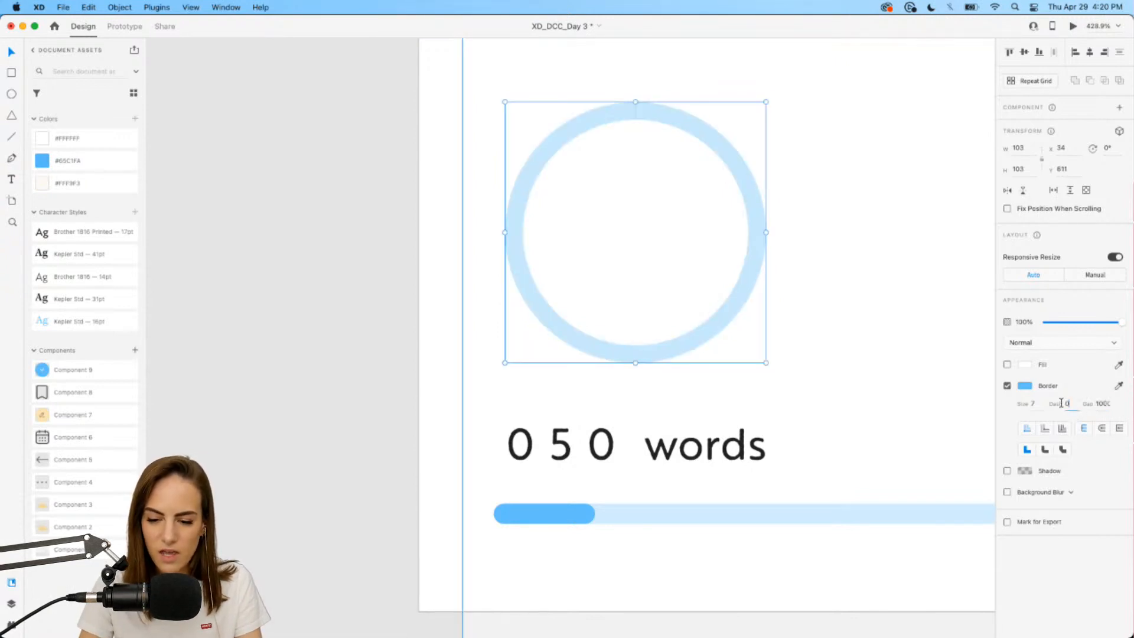
{"action": "type", "text": "20"}
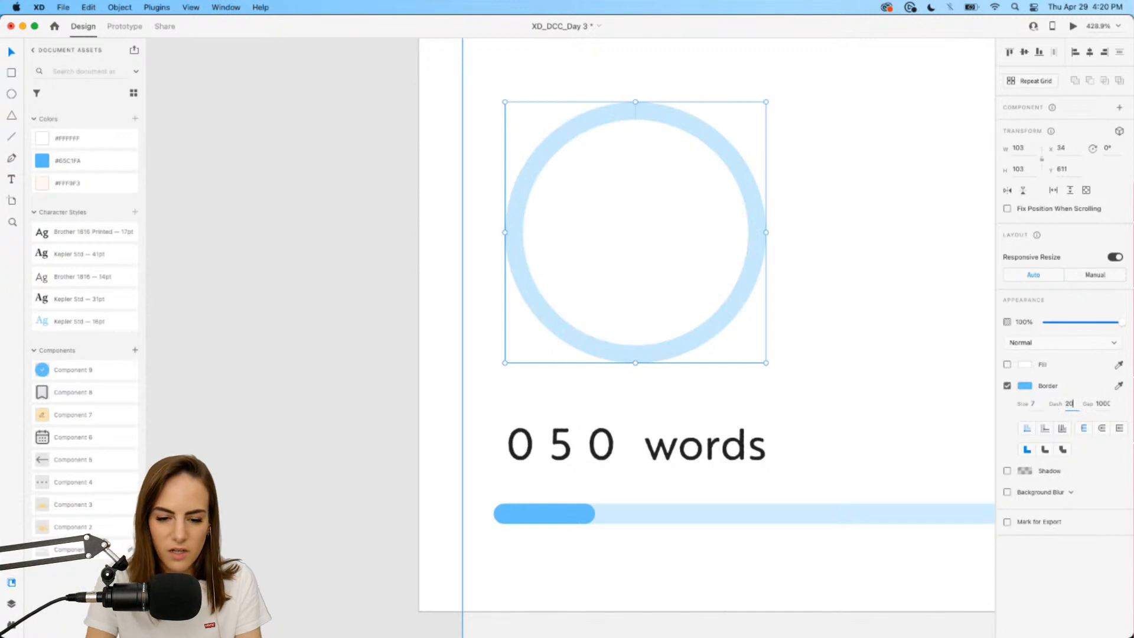
{"action": "key", "text": "Return"}
{"action": "left_click", "coordinate": [1103, 429]}
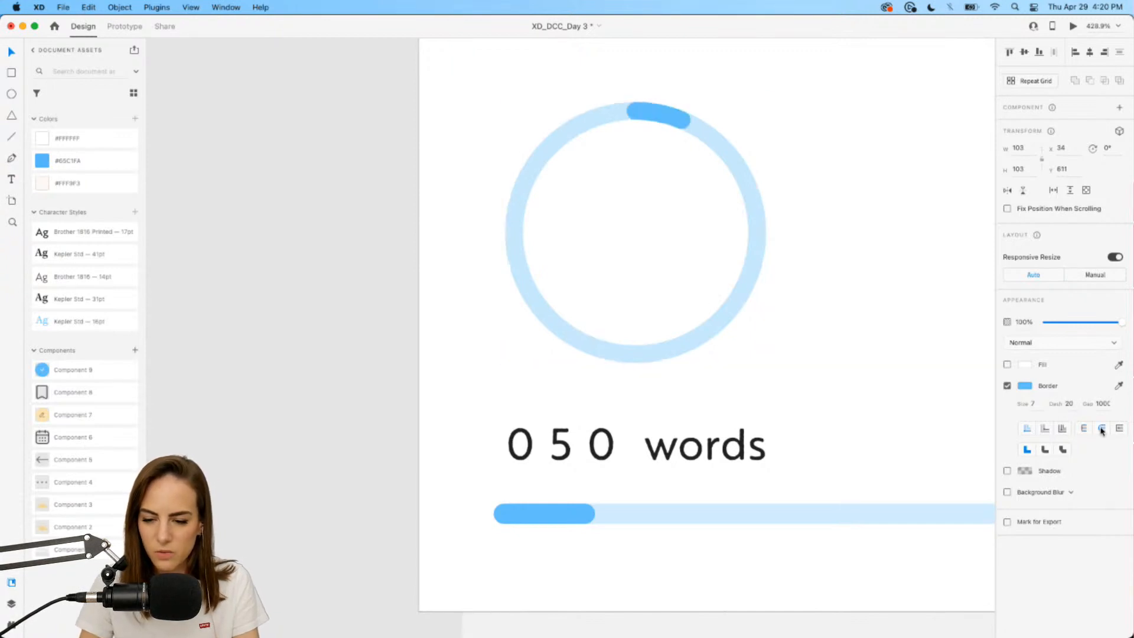
{"action": "scroll", "coordinate": [768, 195], "scroll_direction": "down", "scroll_amount": 5}
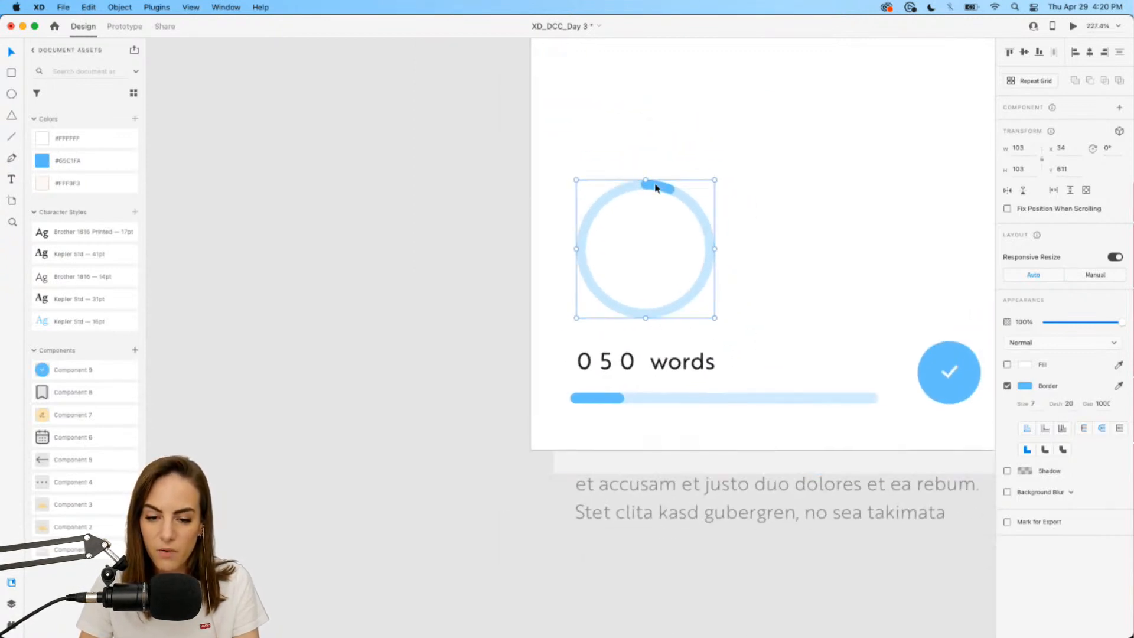
Realign the blue dash ring over the pale ring and move the 0 5 0 counter into its centre.
{"action": "left_click_drag", "start_coordinate": [658, 184], "coordinate": [642, 188]}
{"action": "left_click", "coordinate": [705, 228], "text": "shift"}
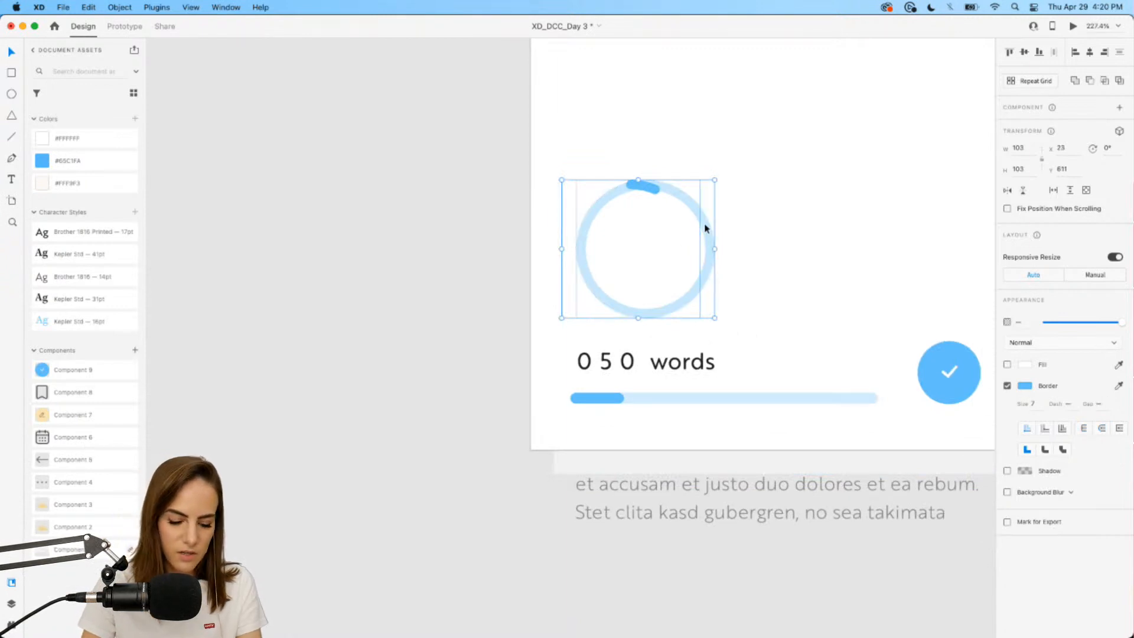
{"action": "left_click", "coordinate": [658, 186]}
{"action": "left_click_drag", "start_coordinate": [661, 188], "coordinate": [672, 195]}
{"action": "scroll", "coordinate": [673, 194], "scroll_direction": "down", "scroll_amount": 3}
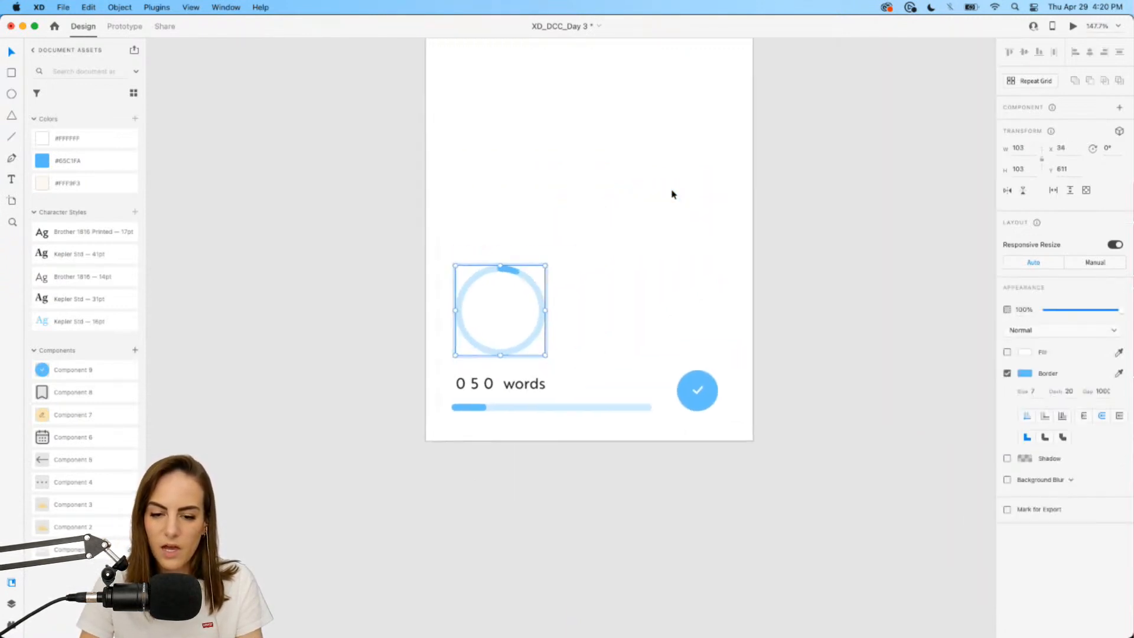
{"action": "scroll", "coordinate": [673, 194], "scroll_direction": "down", "scroll_amount": 3}
{"action": "scroll", "coordinate": [573, 378], "scroll_direction": "up", "scroll_amount": 3}
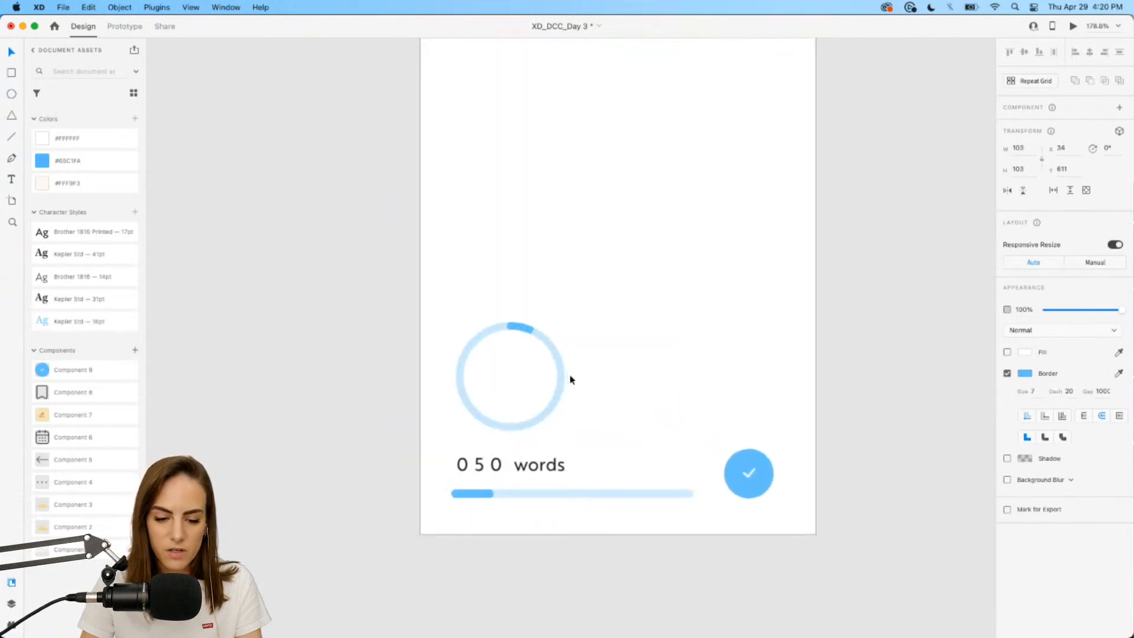
{"action": "left_click", "coordinate": [476, 470]}
{"action": "left_click_drag", "start_coordinate": [476, 470], "coordinate": [508, 371]}
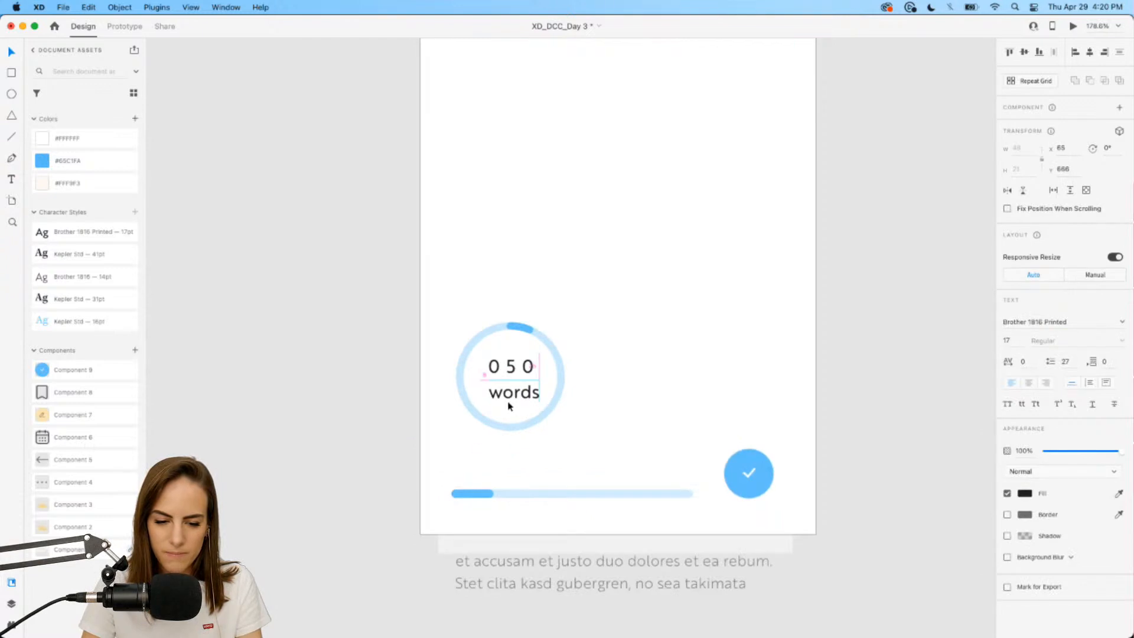
{"action": "scroll", "coordinate": [508, 402], "scroll_direction": "down", "scroll_amount": 3}
{"action": "scroll", "coordinate": [507, 400], "scroll_direction": "up", "scroll_amount": 5}
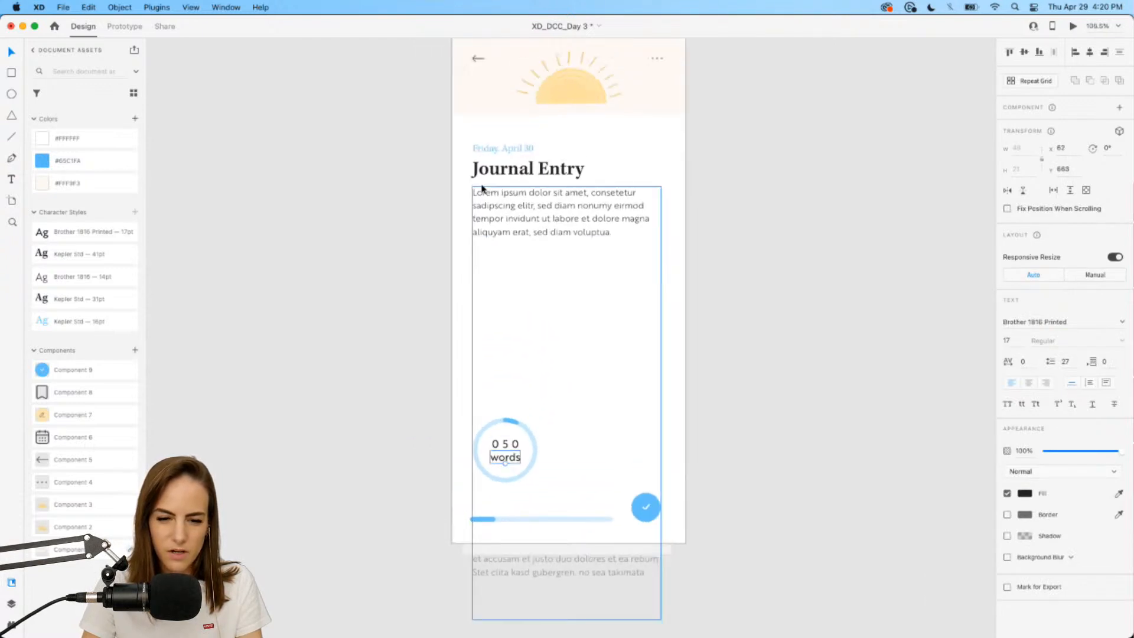
Duplicate the Entry – 1 artboard as Entry – 2 and place it to the right.
{"action": "left_click", "coordinate": [462, 163]}
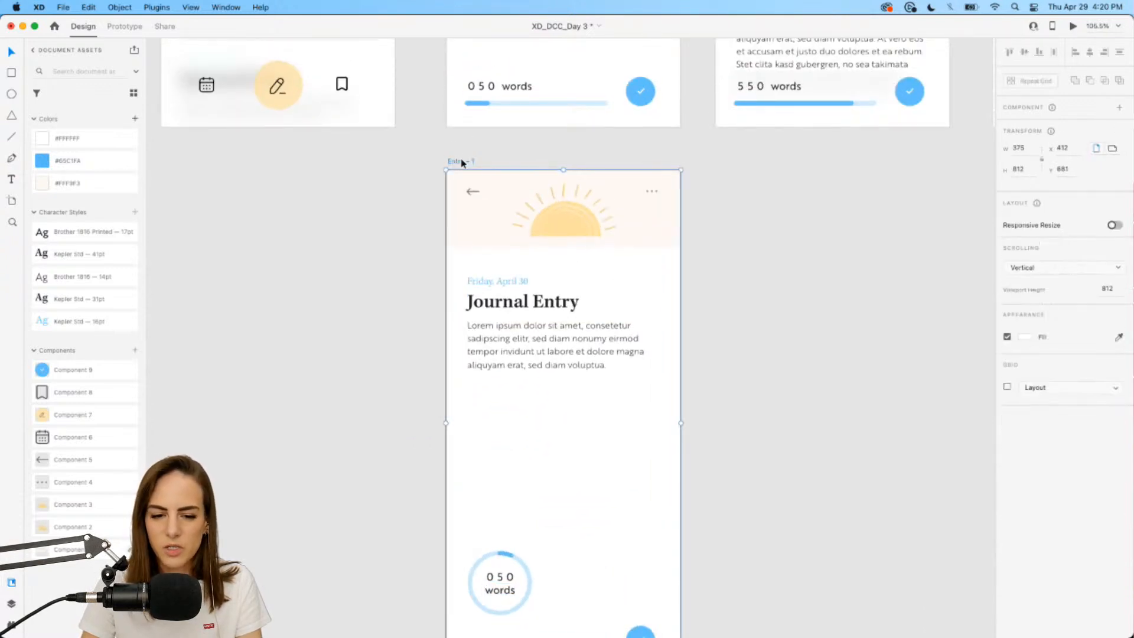
{"action": "key", "text": "super+c"}
{"action": "key", "text": "super+v"}
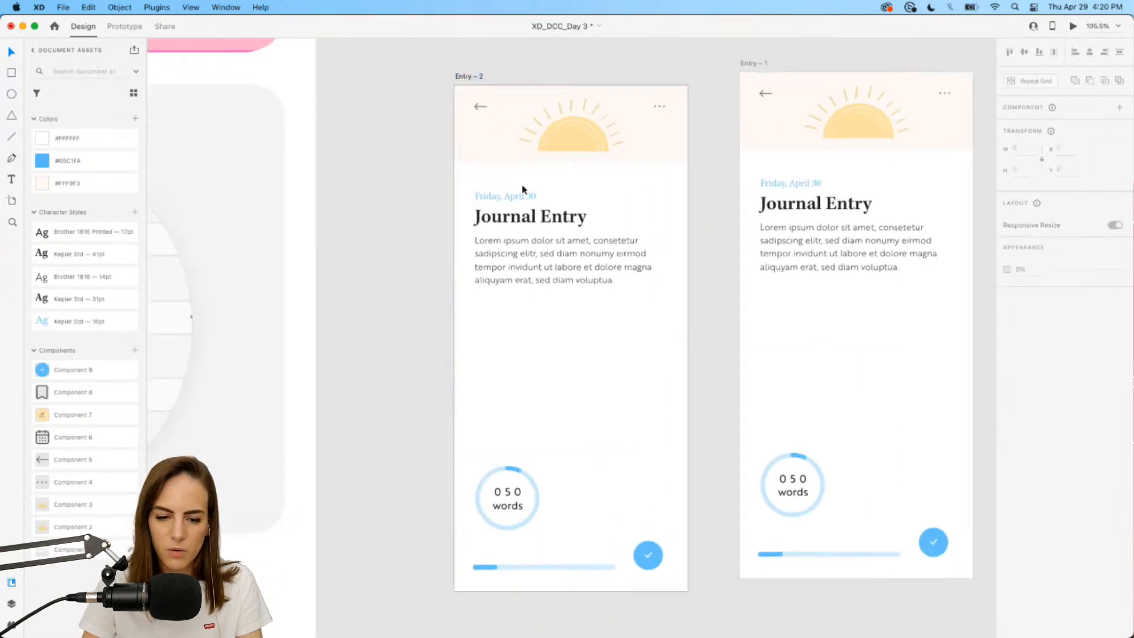
{"action": "scroll", "coordinate": [522, 189], "scroll_direction": "down", "scroll_amount": 5}
{"action": "left_click_drag", "start_coordinate": [456, 145], "coordinate": [760, 134]}
{"action": "scroll", "coordinate": [756, 122], "scroll_direction": "up", "scroll_amount": 5}
{"action": "scroll", "coordinate": [761, 476], "scroll_direction": "up", "scroll_amount": 5}
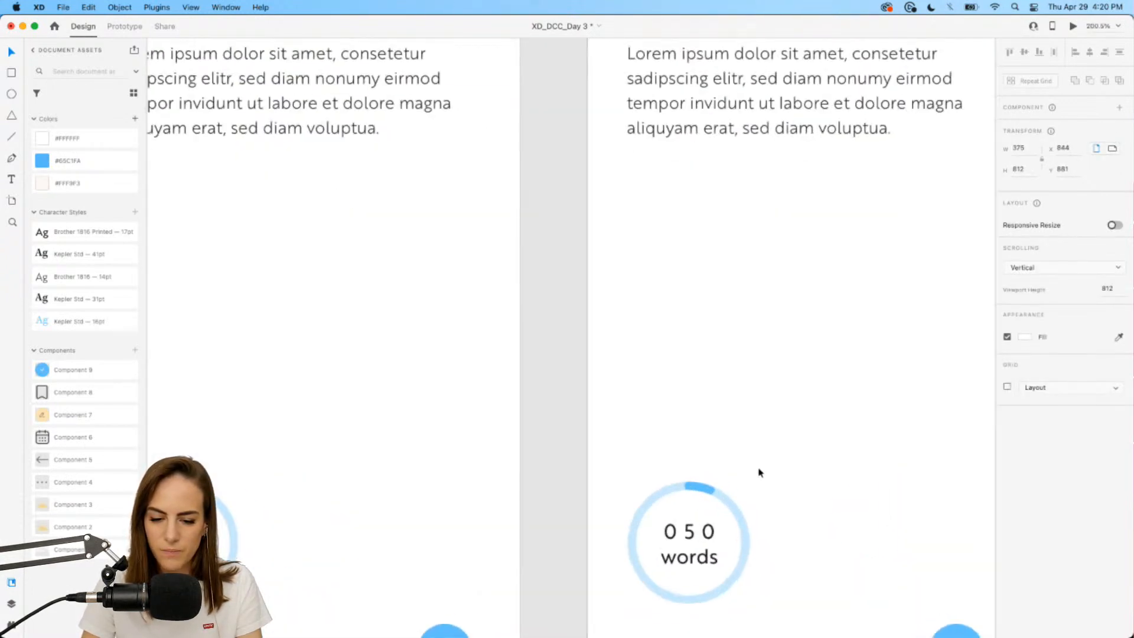
Roll the Entry – 2 counter's digit columns to read 8 3 0.
{"action": "double_click", "coordinate": [693, 340]}
{"action": "left_click_drag", "start_coordinate": [693, 343], "coordinate": [693, 114]}
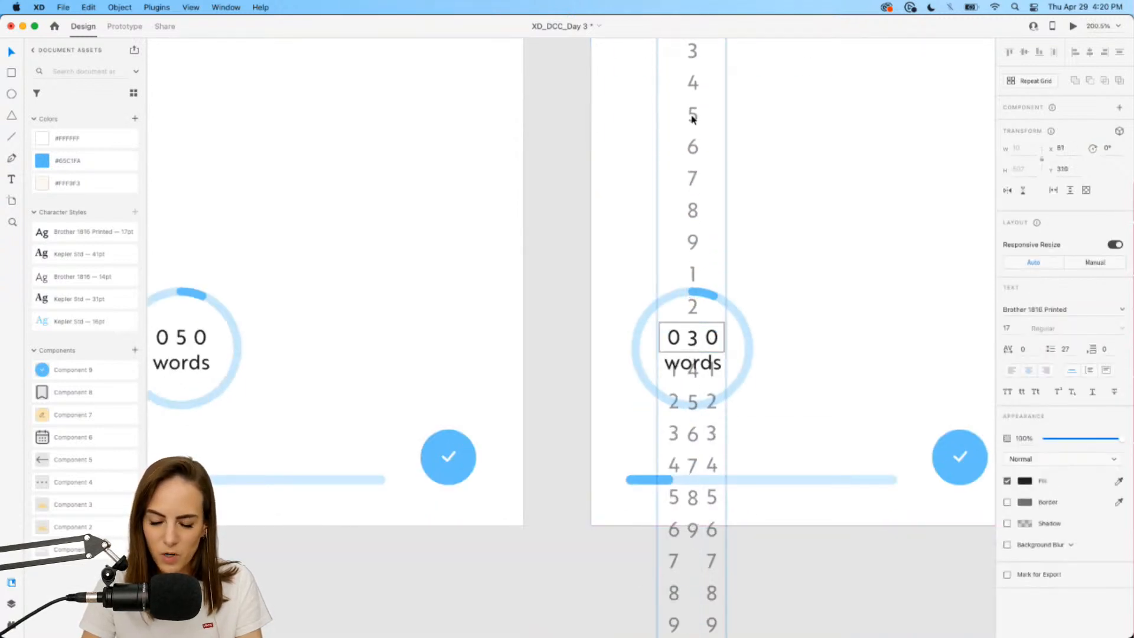
{"action": "left_click_drag", "start_coordinate": [671, 329], "coordinate": [675, 81]}
{"action": "key", "text": "Escape"}
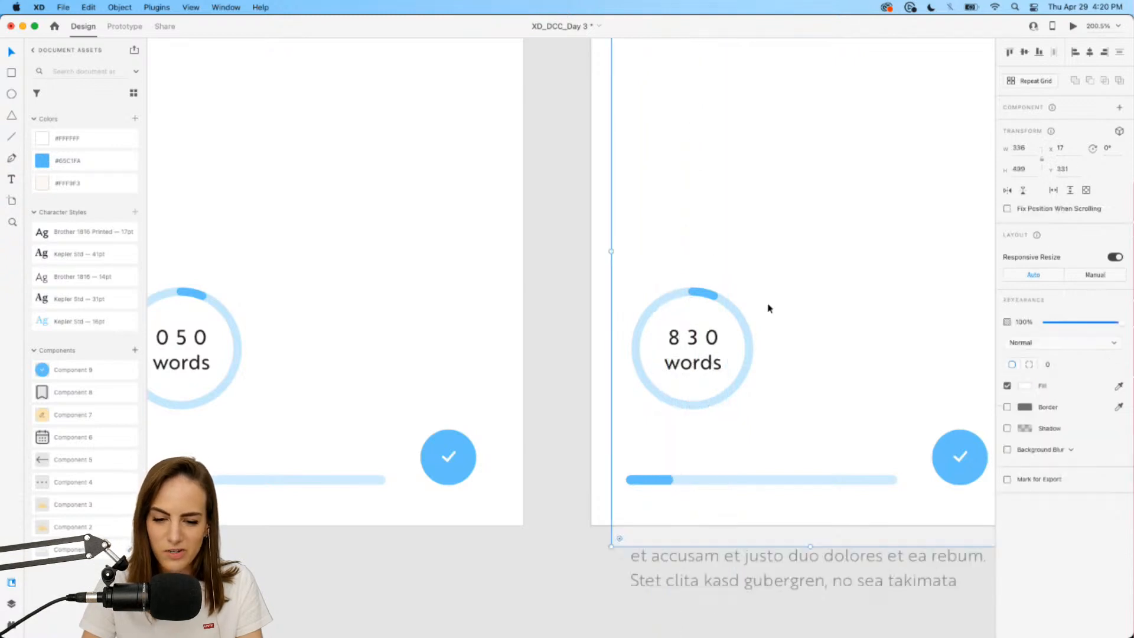
{"action": "scroll", "coordinate": [767, 306], "scroll_direction": "down", "scroll_amount": 5}
Lengthen the Entry – 2 ring's blue arc by setting its border dash to 250.
{"action": "left_click", "coordinate": [682, 302]}
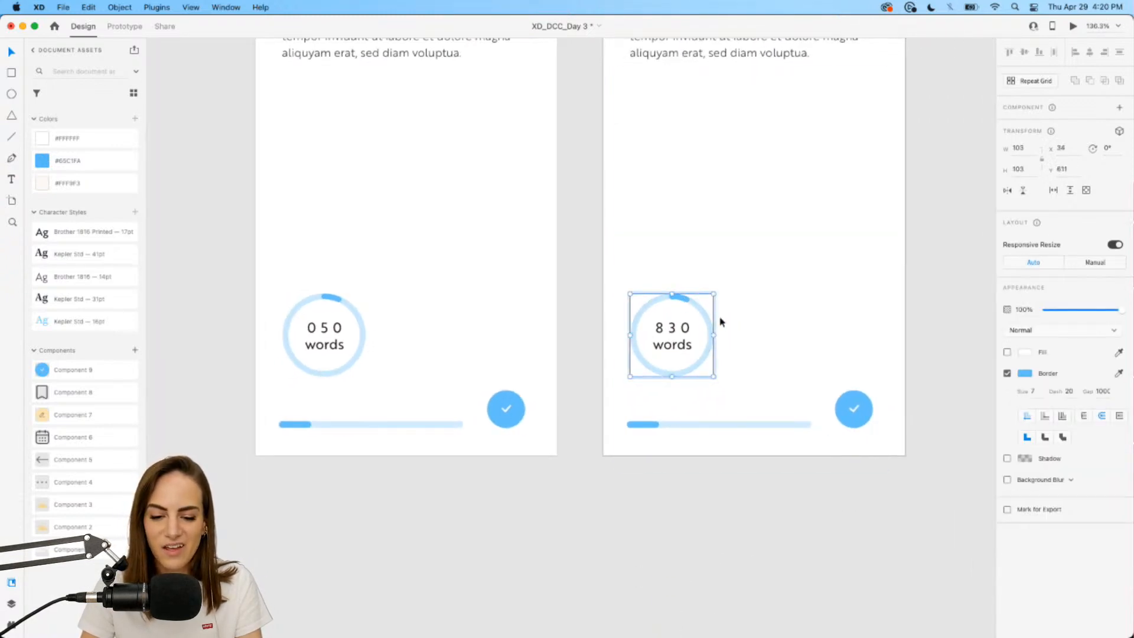
{"action": "scroll", "coordinate": [707, 276], "scroll_direction": "up", "scroll_amount": 4}
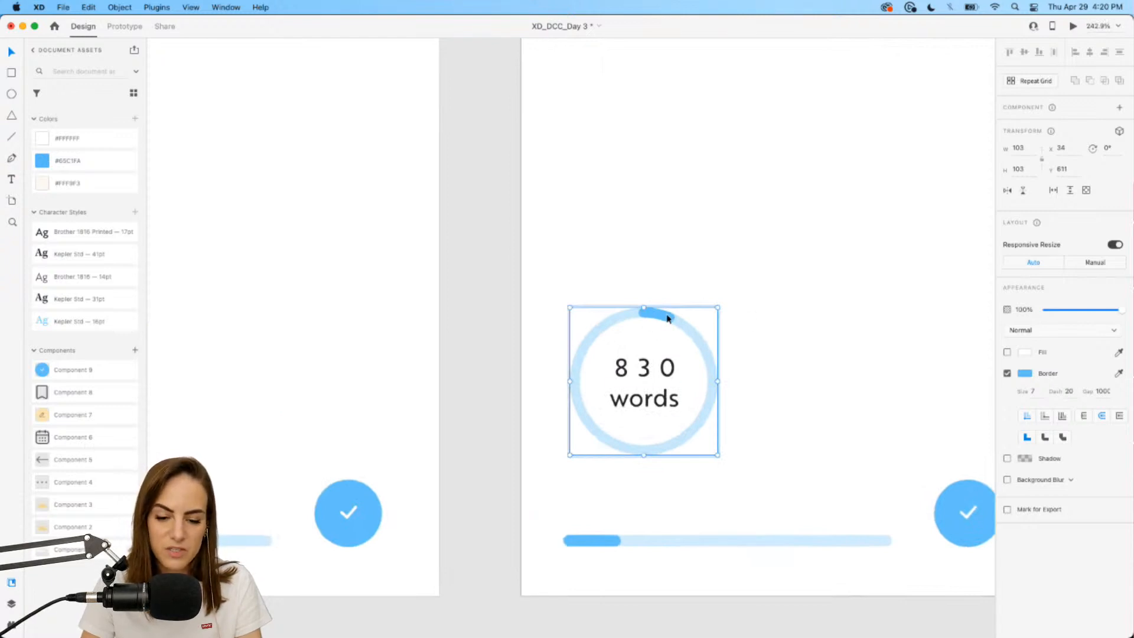
{"action": "left_click", "coordinate": [1071, 392]}
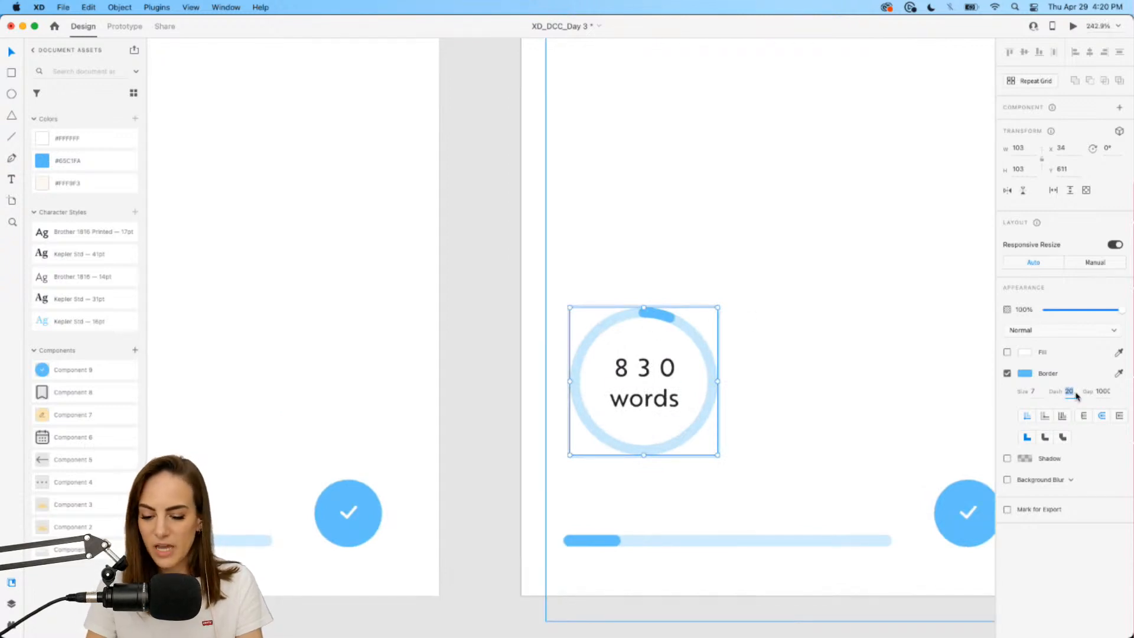
{"action": "type", "text": "200"}
{"action": "key", "text": "Return"}
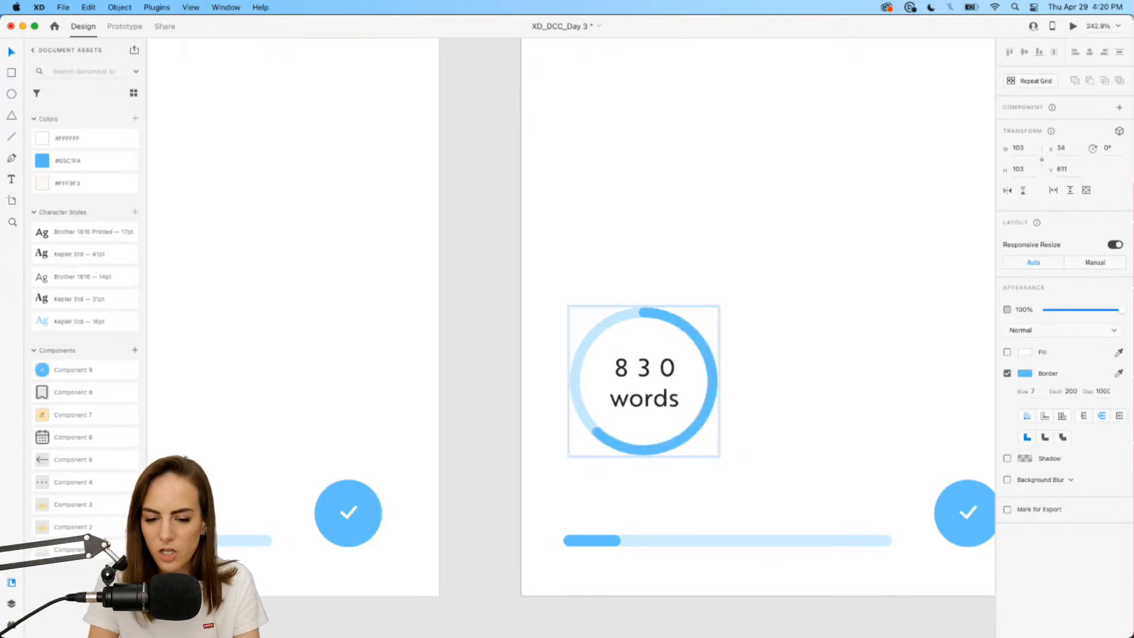
{"action": "type", "text": "250"}
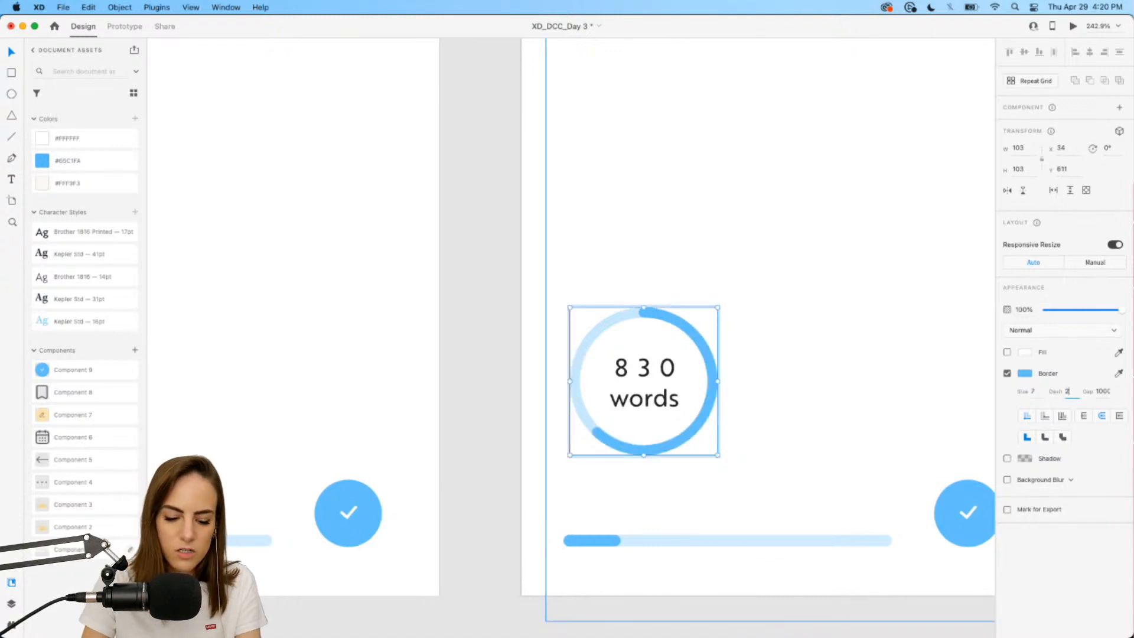
{"action": "key", "text": "Return"}
{"action": "scroll", "coordinate": [735, 352], "scroll_direction": "down", "scroll_amount": 10}
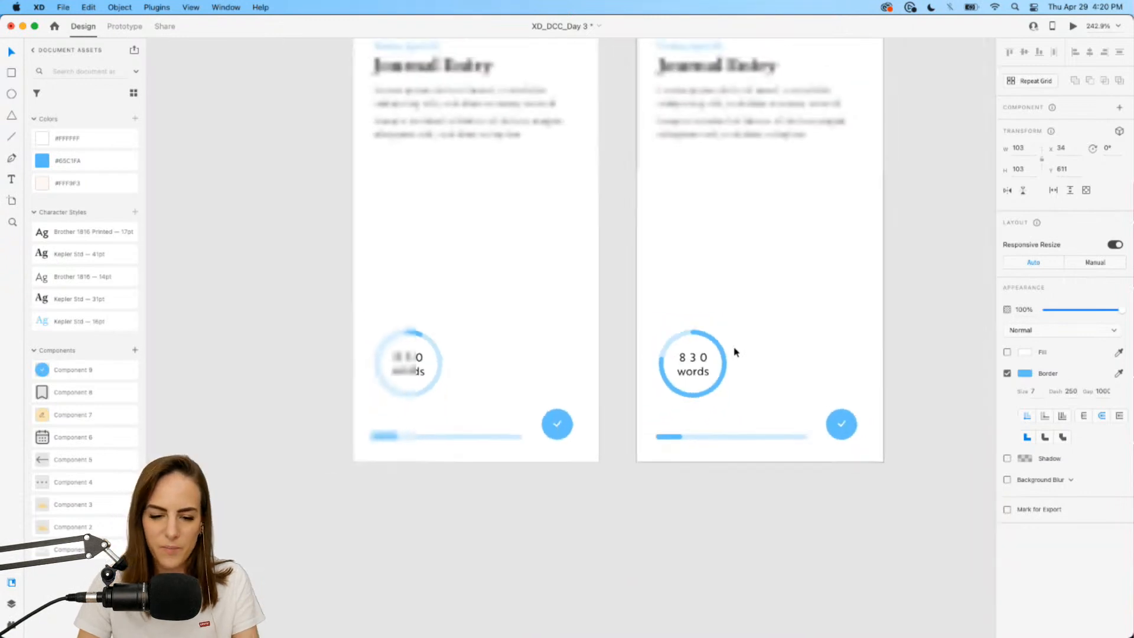
{"action": "scroll", "coordinate": [737, 352], "scroll_direction": "right", "scroll_amount": 3}
{"action": "scroll", "coordinate": [737, 352], "scroll_direction": "up", "scroll_amount": 2}
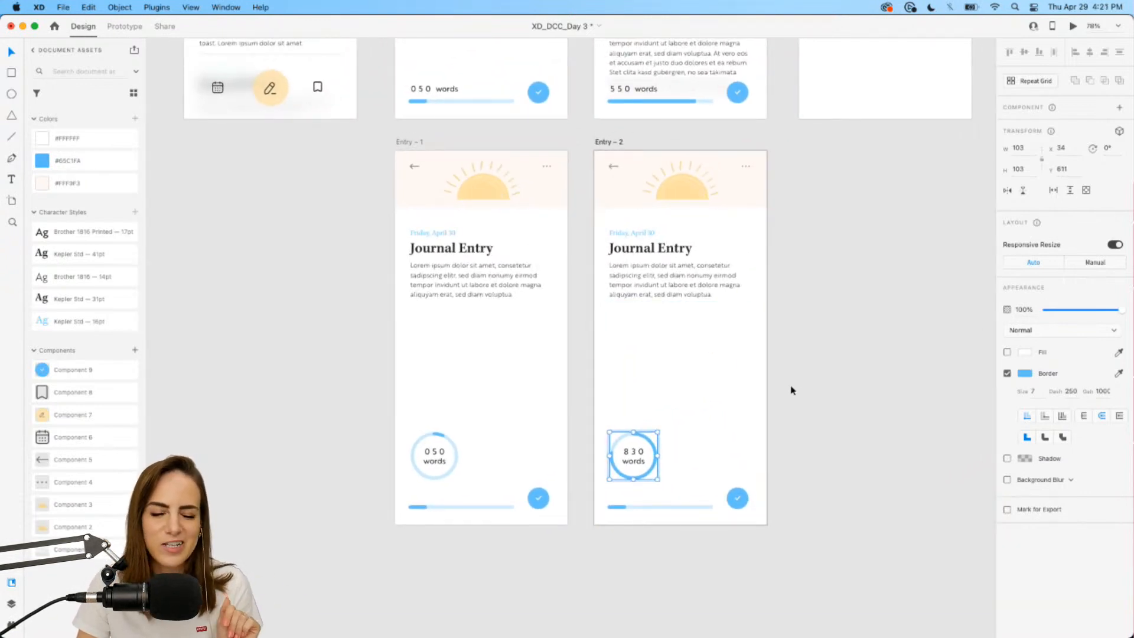
Extend Entry – 2's journal text box and link Entry – 1's text area to Entry – 2 in Prototype.
{"action": "left_click", "coordinate": [507, 373]}
{"action": "left_click_drag", "start_coordinate": [651, 344], "coordinate": [652, 462]}
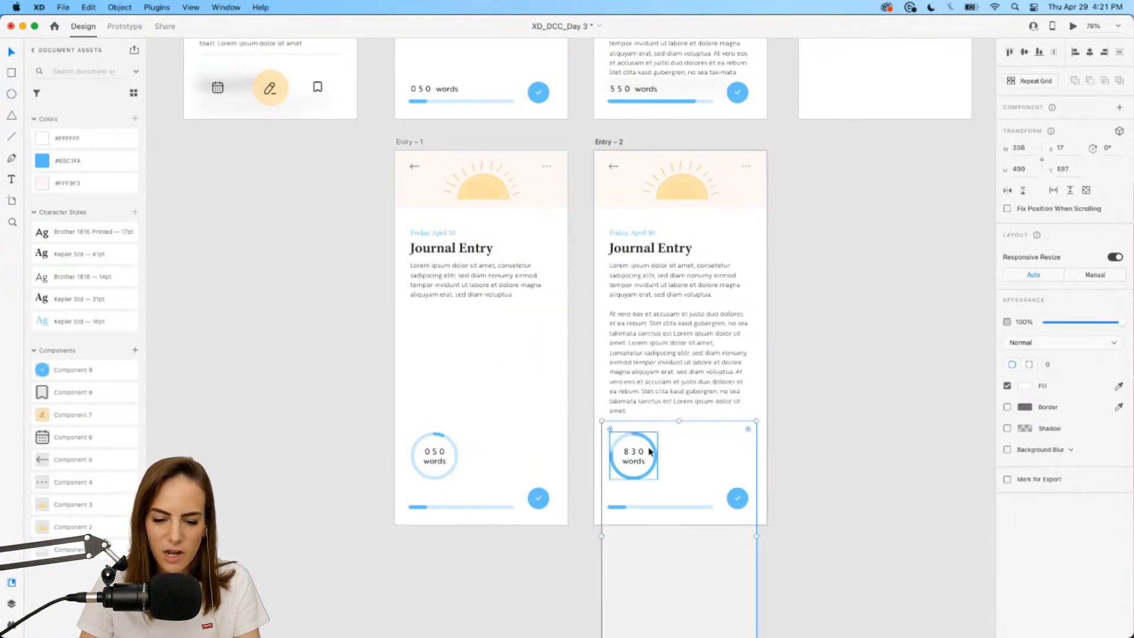
{"action": "left_click", "coordinate": [445, 370]}
{"action": "key", "text": "ctrl+Tab"}
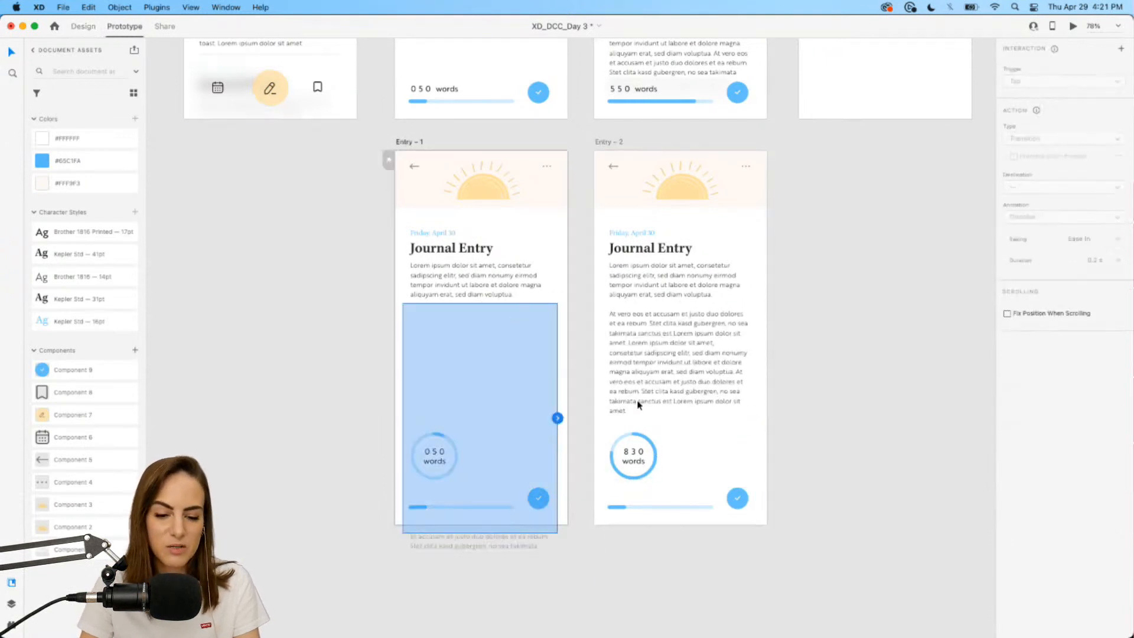
{"action": "left_click_drag", "start_coordinate": [558, 420], "coordinate": [606, 408]}
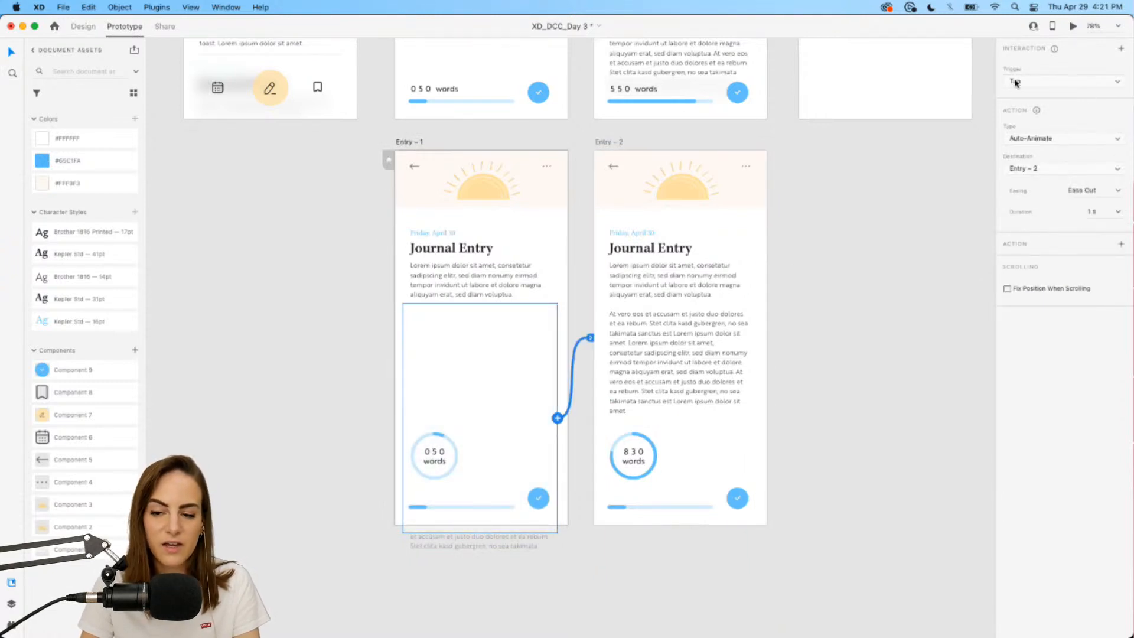
Preview Entry – 1 and tap to play the auto-animate transition to Entry – 2.
{"action": "left_click", "coordinate": [1074, 28]}
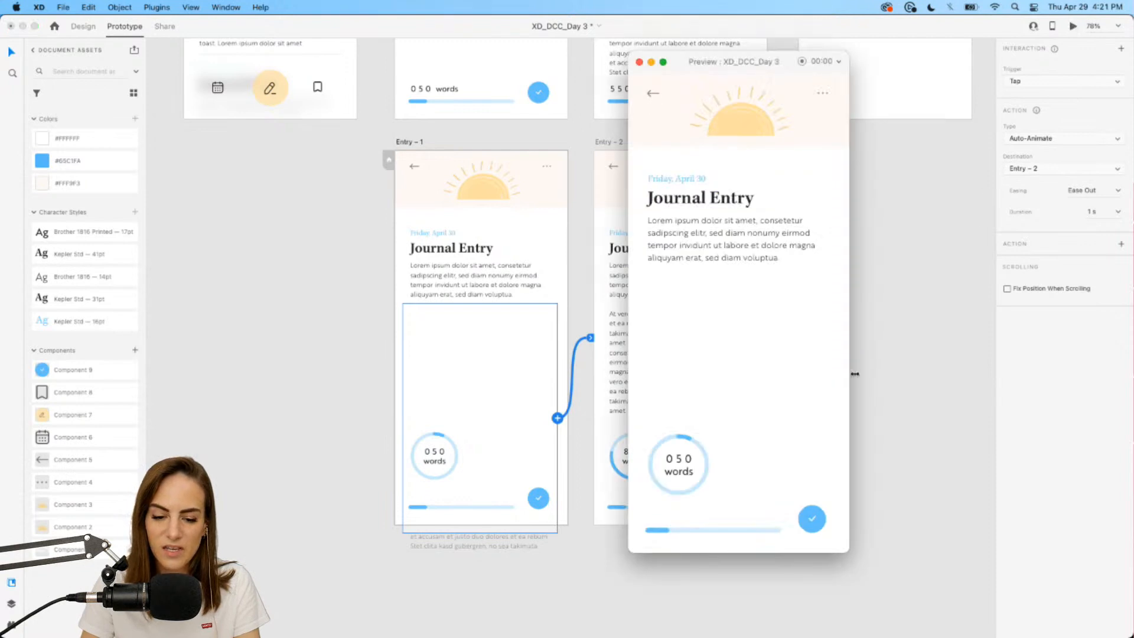
{"action": "left_click_drag", "start_coordinate": [731, 57], "coordinate": [819, 56]}
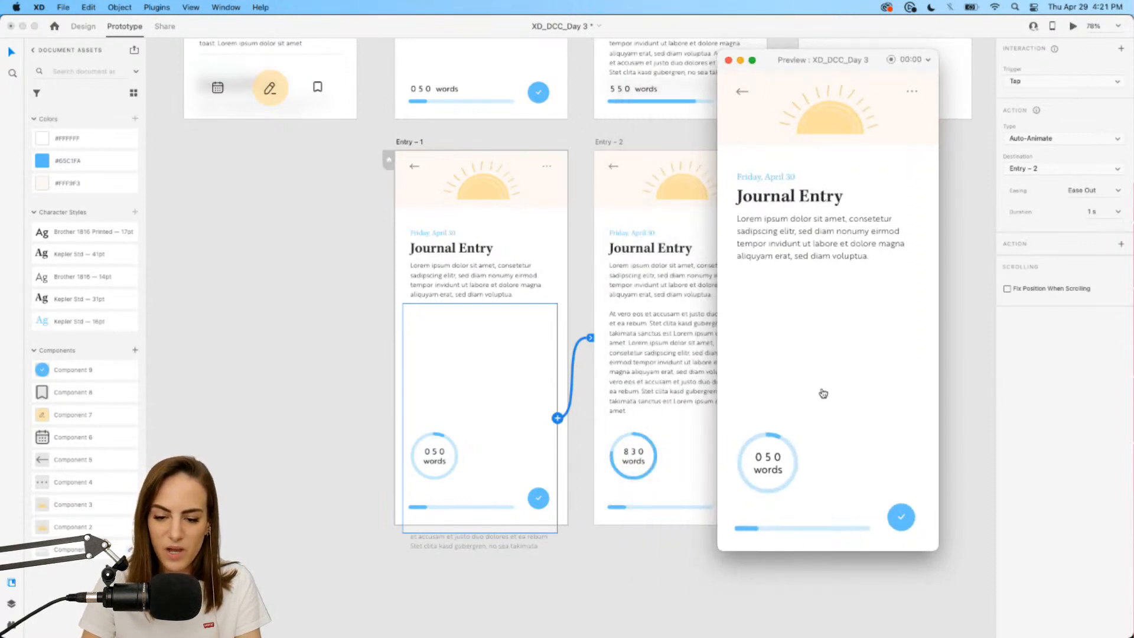
{"action": "left_click", "coordinate": [816, 331]}
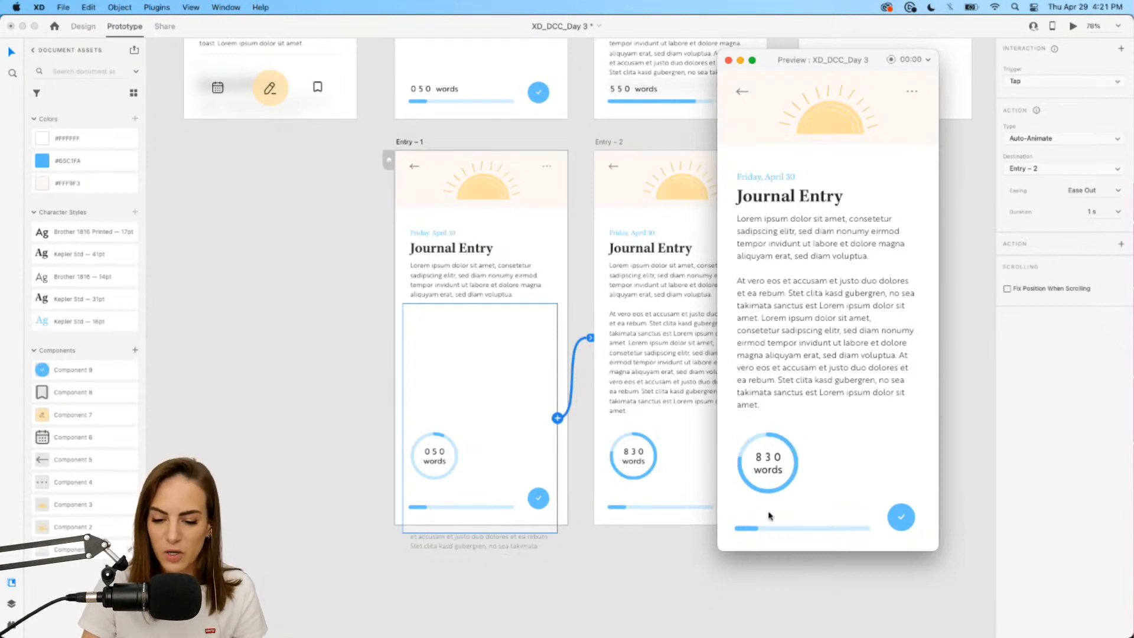
Close the preview and select the word counter group to inspect its interaction.
{"action": "left_click", "coordinate": [729, 59]}
{"action": "left_click", "coordinate": [829, 162]}
{"action": "scroll", "coordinate": [828, 161], "scroll_direction": "up", "scroll_amount": 10}
{"action": "scroll", "coordinate": [827, 160], "scroll_direction": "left", "scroll_amount": 2}
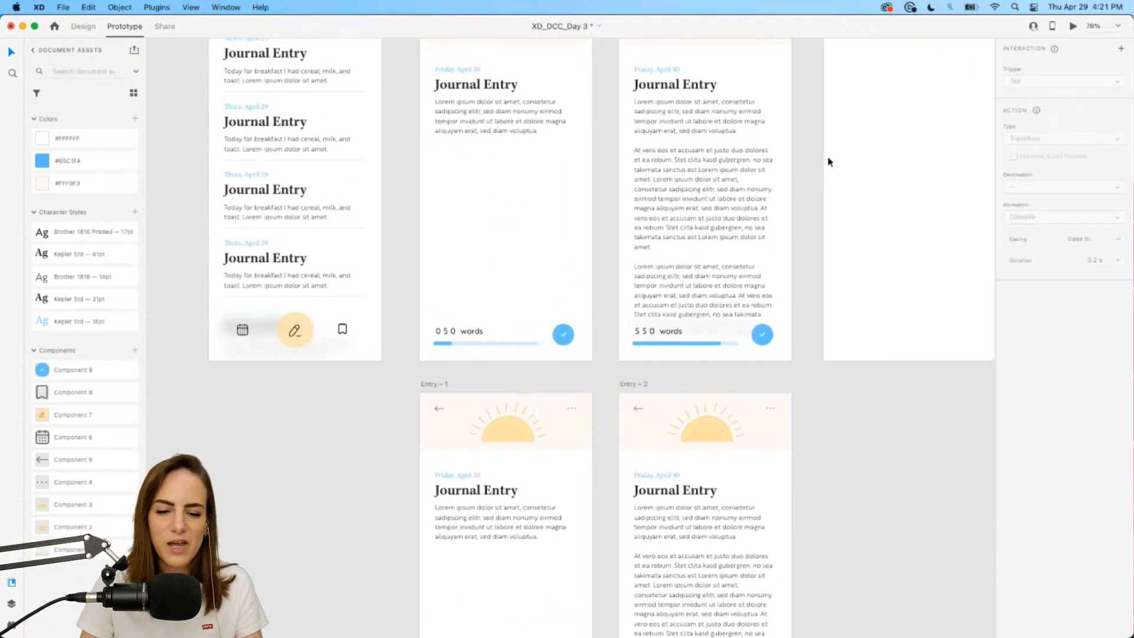
{"action": "left_click", "coordinate": [562, 232]}
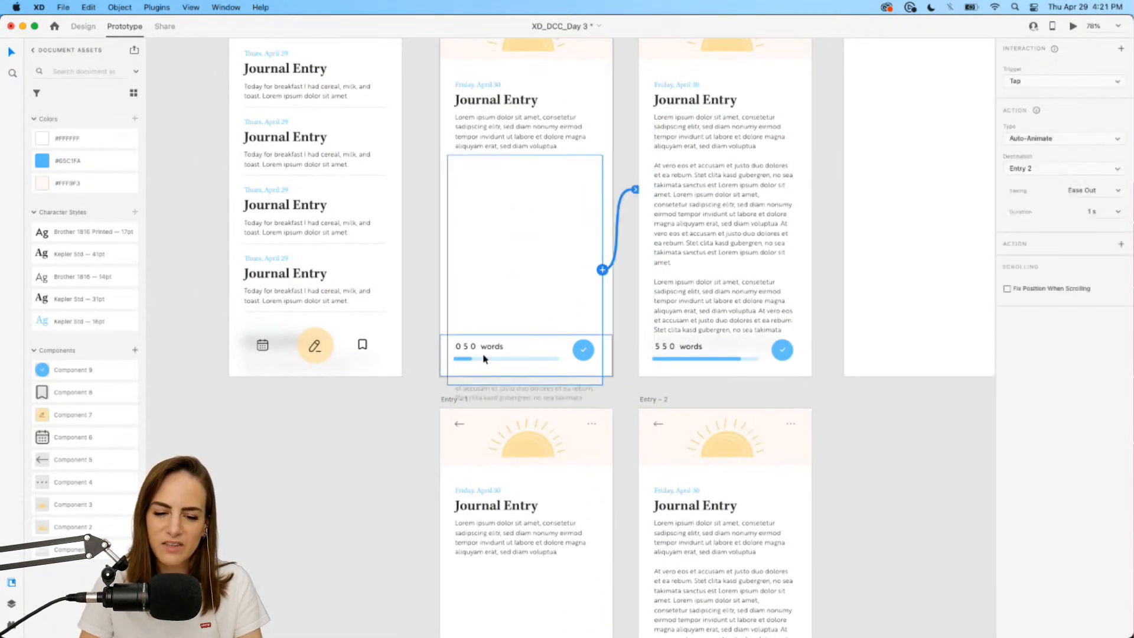
{"action": "scroll", "coordinate": [727, 311], "scroll_direction": "down", "scroll_amount": 5}
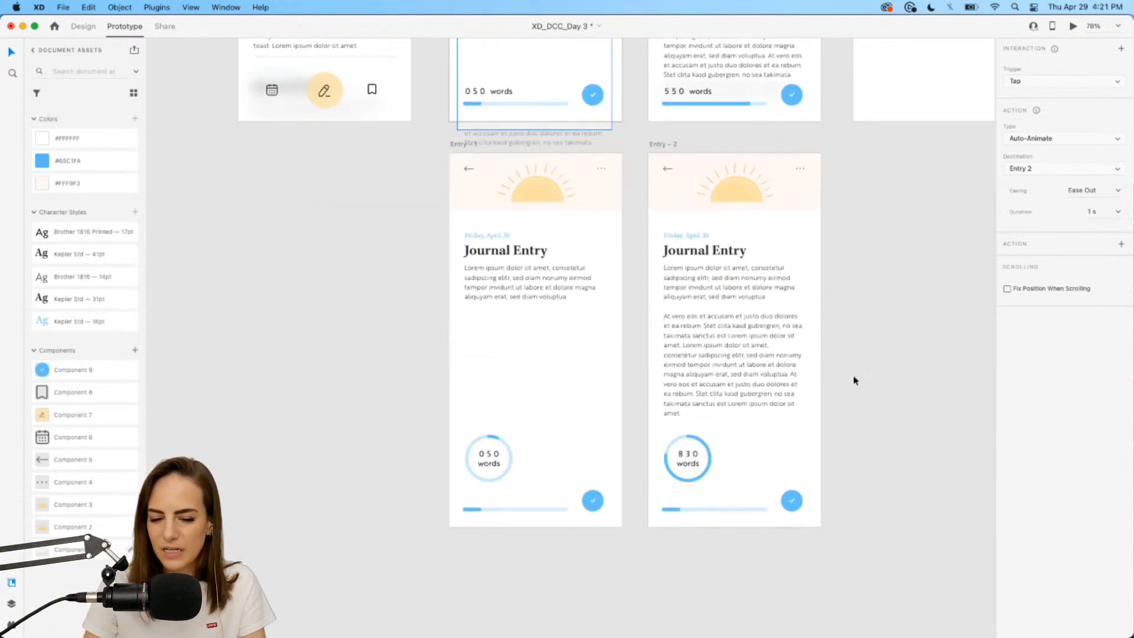
{"action": "scroll", "coordinate": [855, 380], "scroll_direction": "up", "scroll_amount": 7}
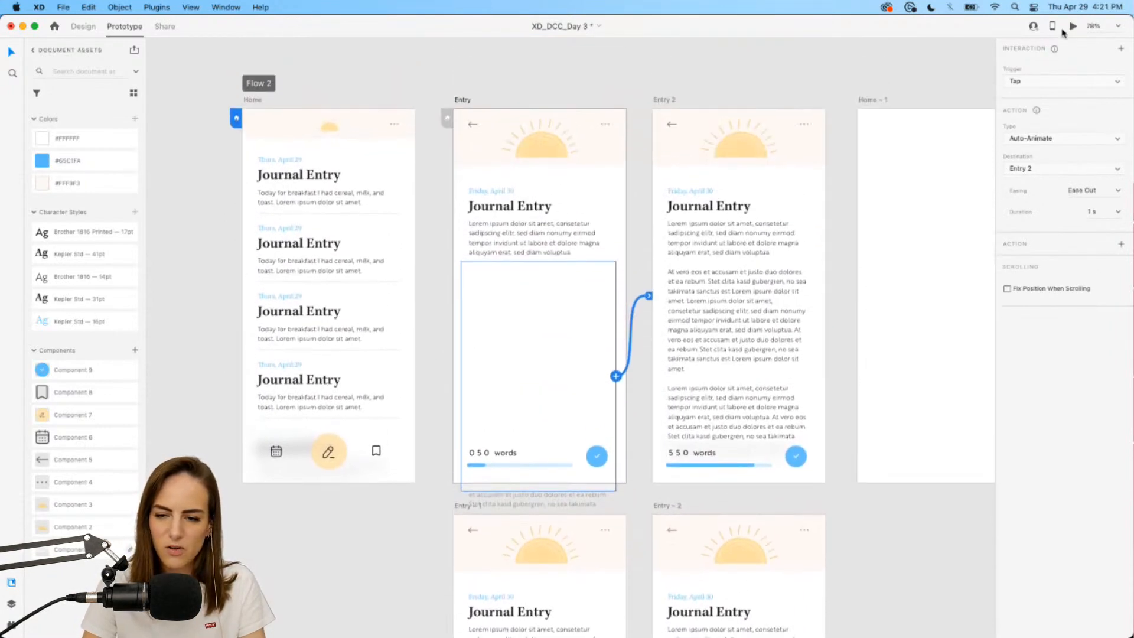
Replay the Entry to Entry 2 auto-animation, save the file, and return to Design mode.
{"action": "left_click", "coordinate": [1072, 27]}
{"action": "left_click", "coordinate": [826, 361]}
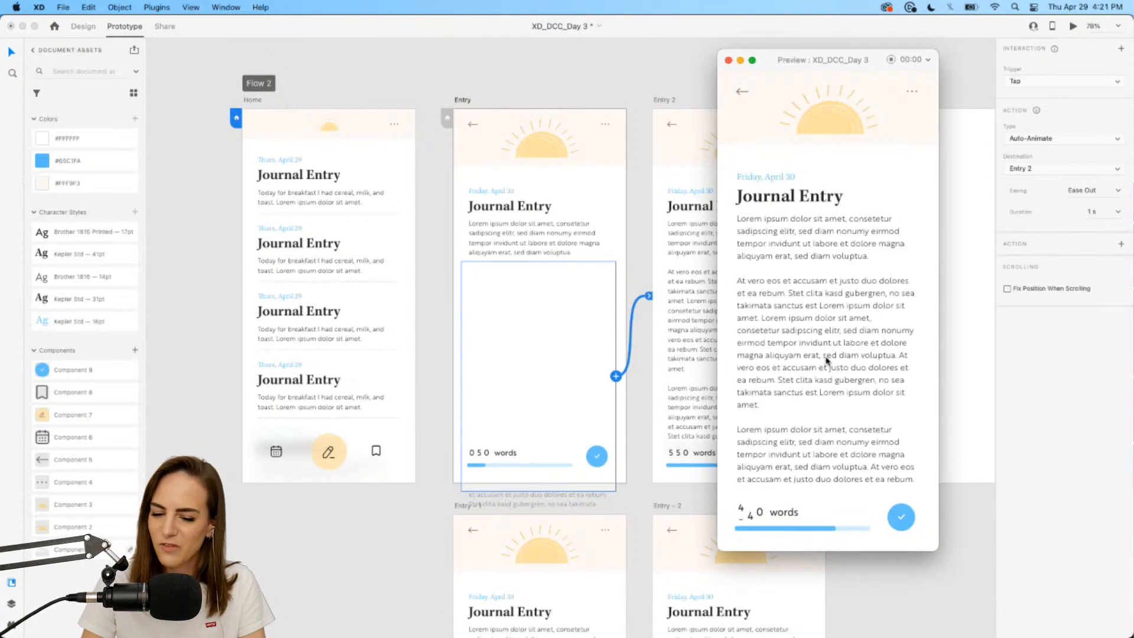
{"action": "left_click", "coordinate": [729, 60]}
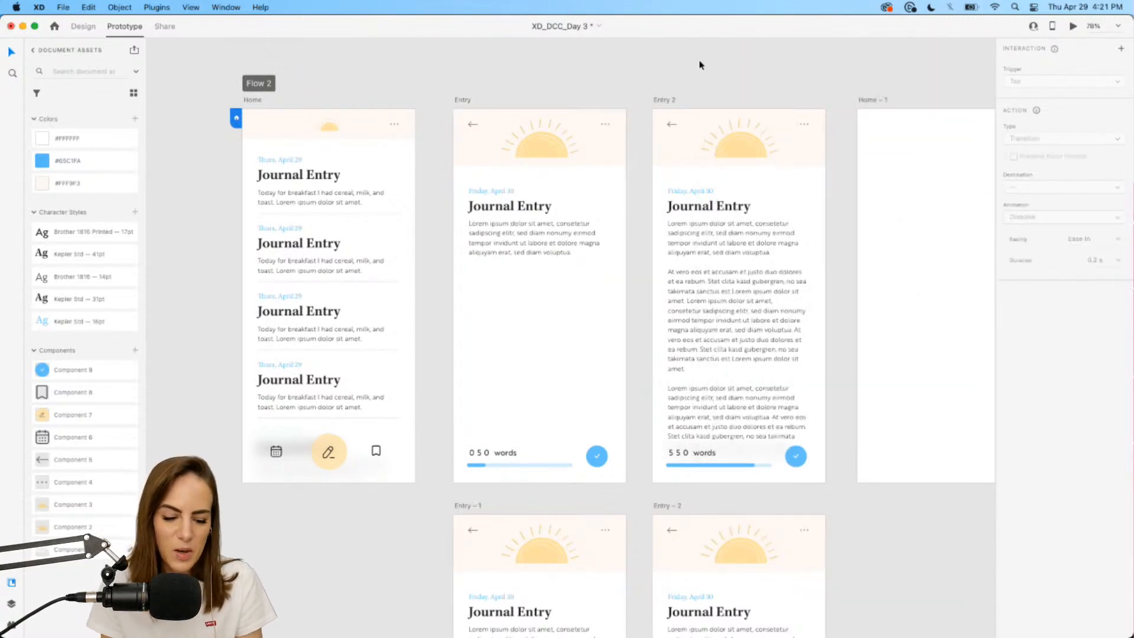
{"action": "key", "text": "super+s"}
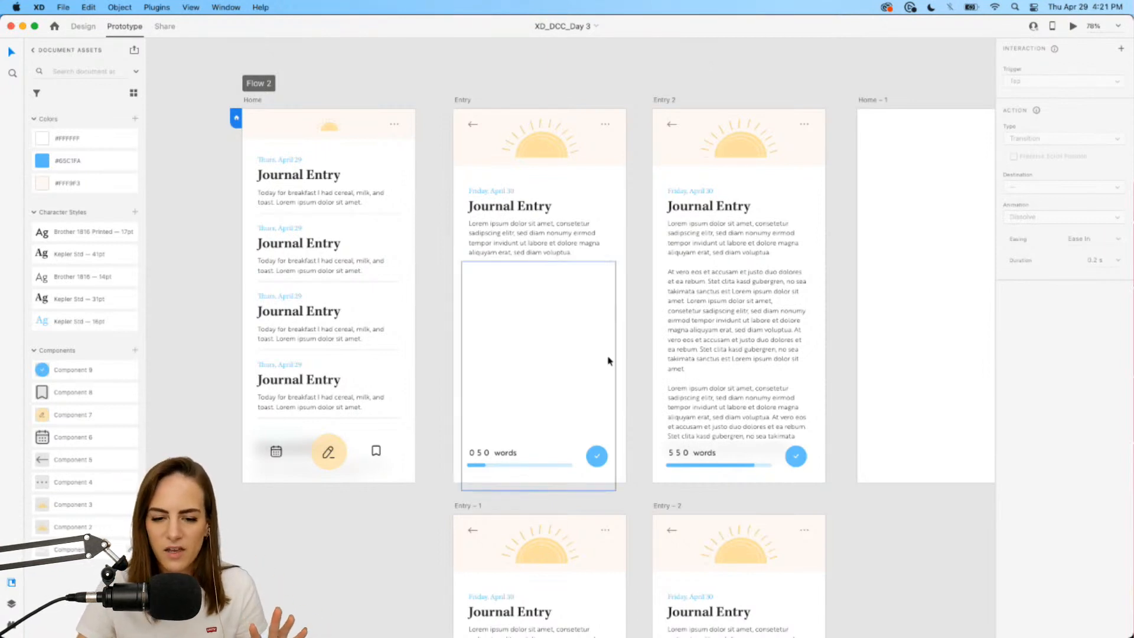
{"action": "scroll", "coordinate": [608, 360], "scroll_direction": "down", "scroll_amount": 10}
{"action": "left_click", "coordinate": [522, 350]}
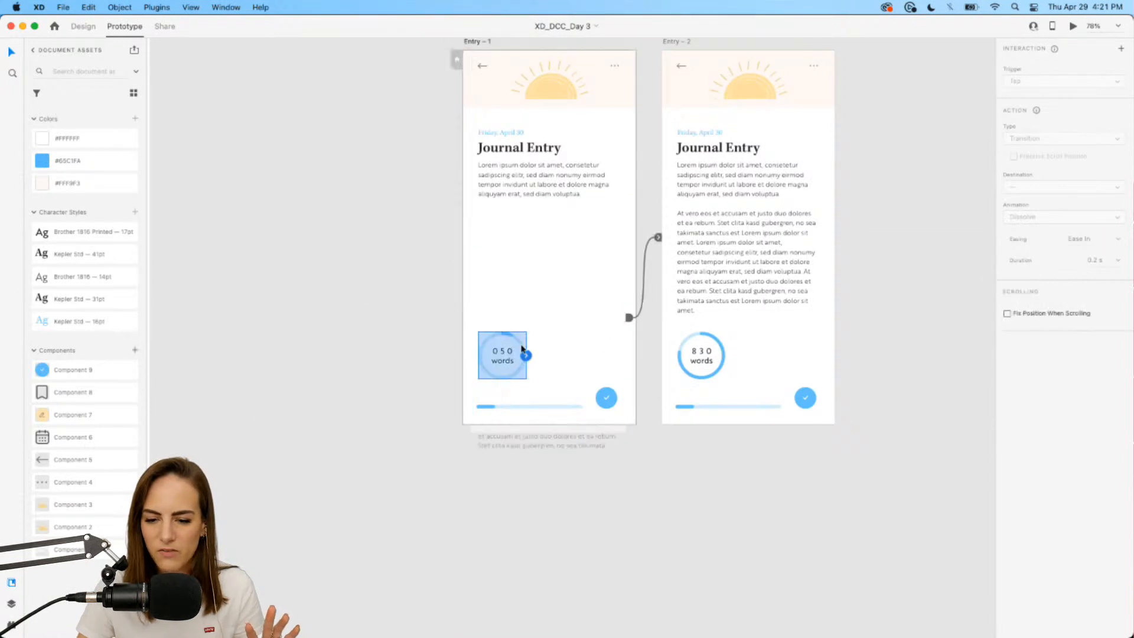
{"action": "left_click", "coordinate": [83, 26]}
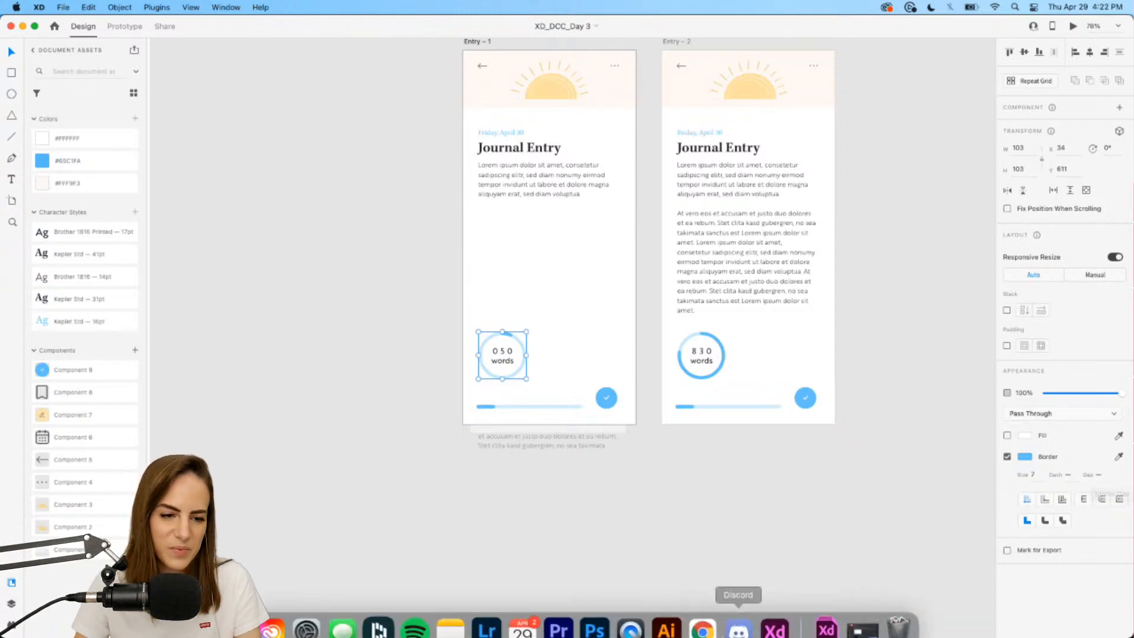
Minimize XD, reload the xddailychallenge search results in Chrome, and return to the Creative Challenges page.
{"action": "left_click", "coordinate": [23, 27]}
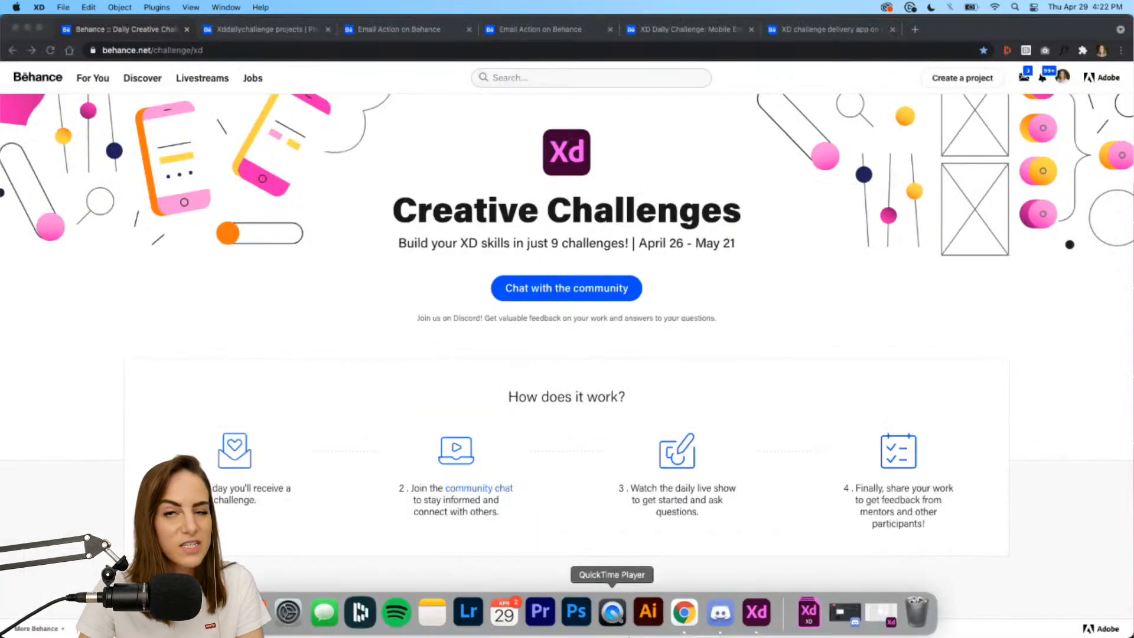
{"action": "left_click", "coordinate": [265, 30]}
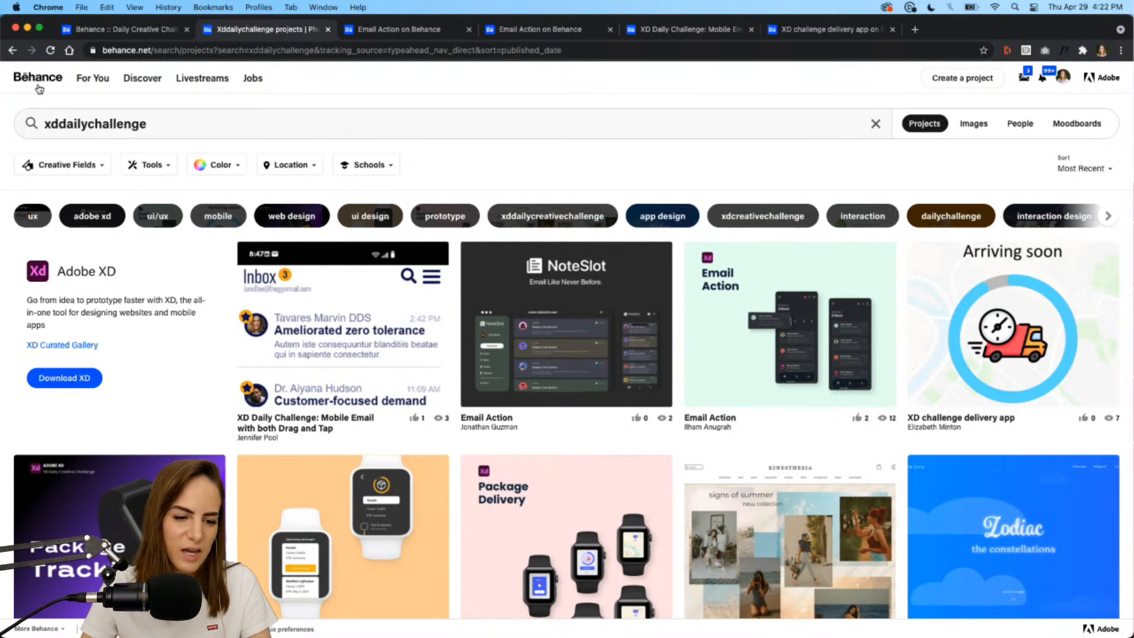
{"action": "left_click", "coordinate": [54, 51]}
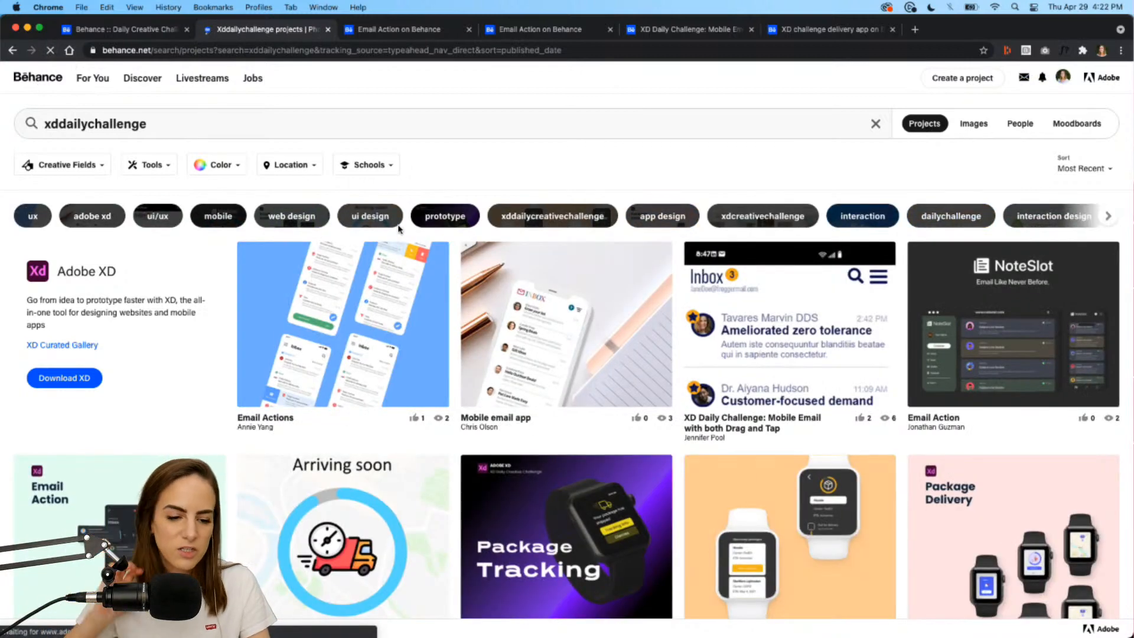
{"action": "left_click", "coordinate": [163, 31]}
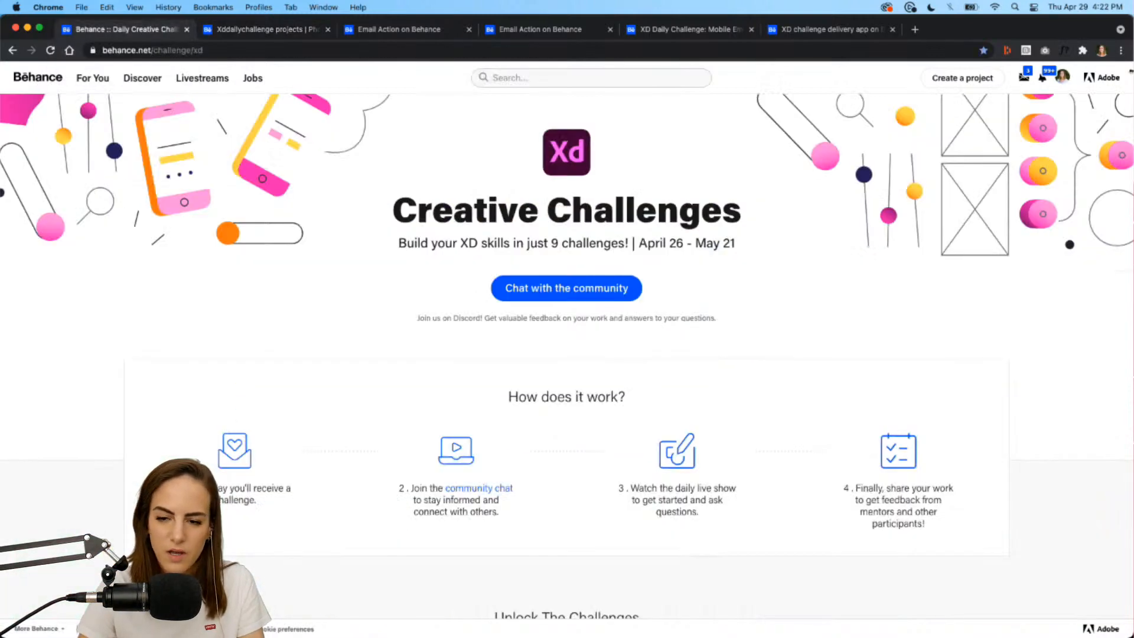
Review the challenge project's settings from the profile page, cancel without changes, and return to the results.
{"action": "left_click", "coordinate": [1064, 78]}
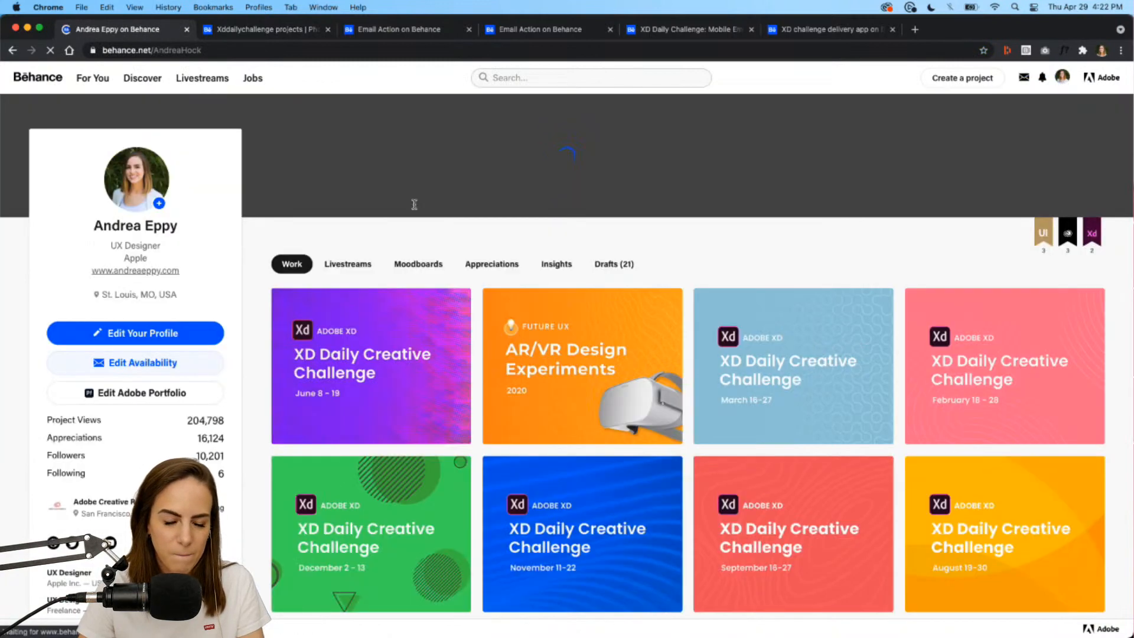
{"action": "left_click", "coordinate": [295, 307]}
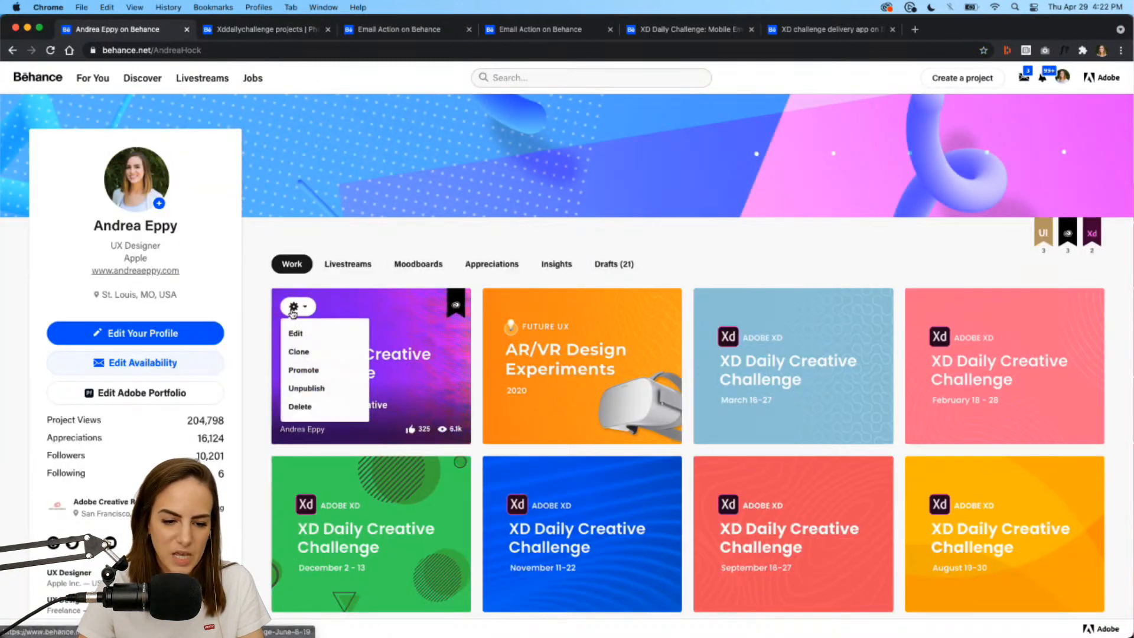
{"action": "left_click", "coordinate": [297, 334]}
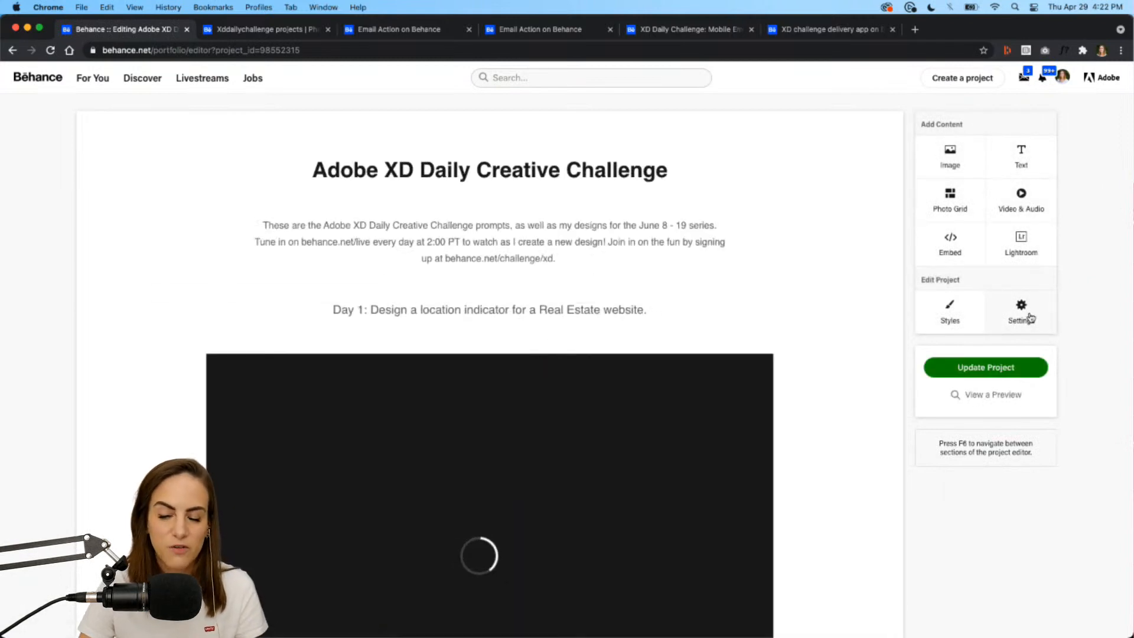
{"action": "left_click", "coordinate": [1031, 319]}
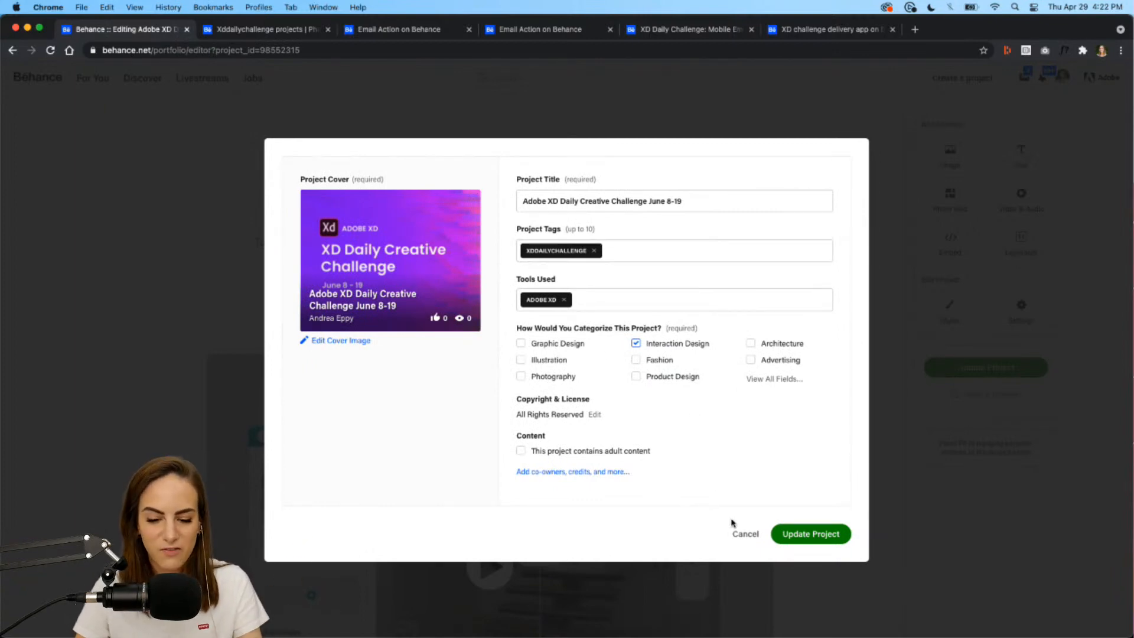
{"action": "left_click", "coordinate": [744, 533]}
{"action": "left_click", "coordinate": [13, 52]}
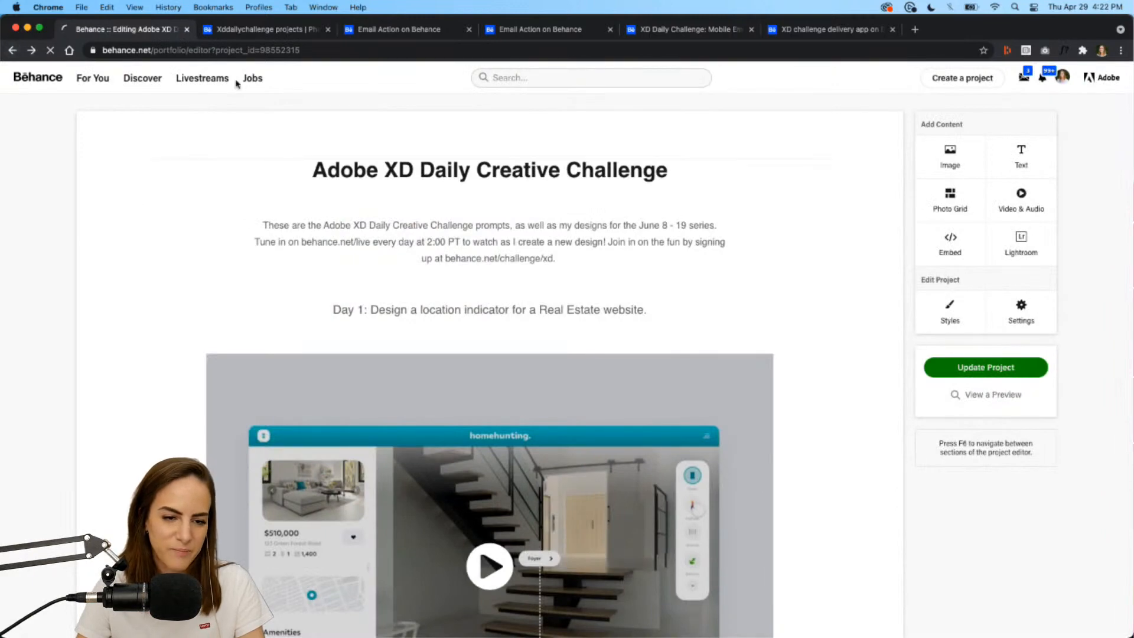
{"action": "left_click", "coordinate": [266, 30]}
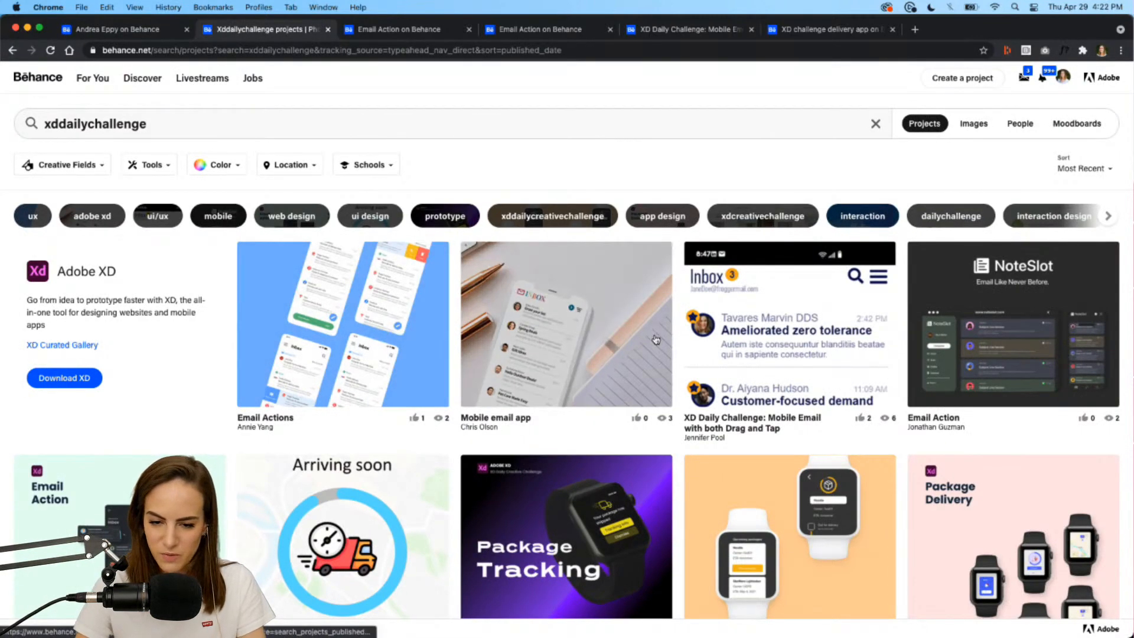
Open the Email Actions project in a new tab and scroll down to its content.
{"action": "right_click", "coordinate": [357, 322]}
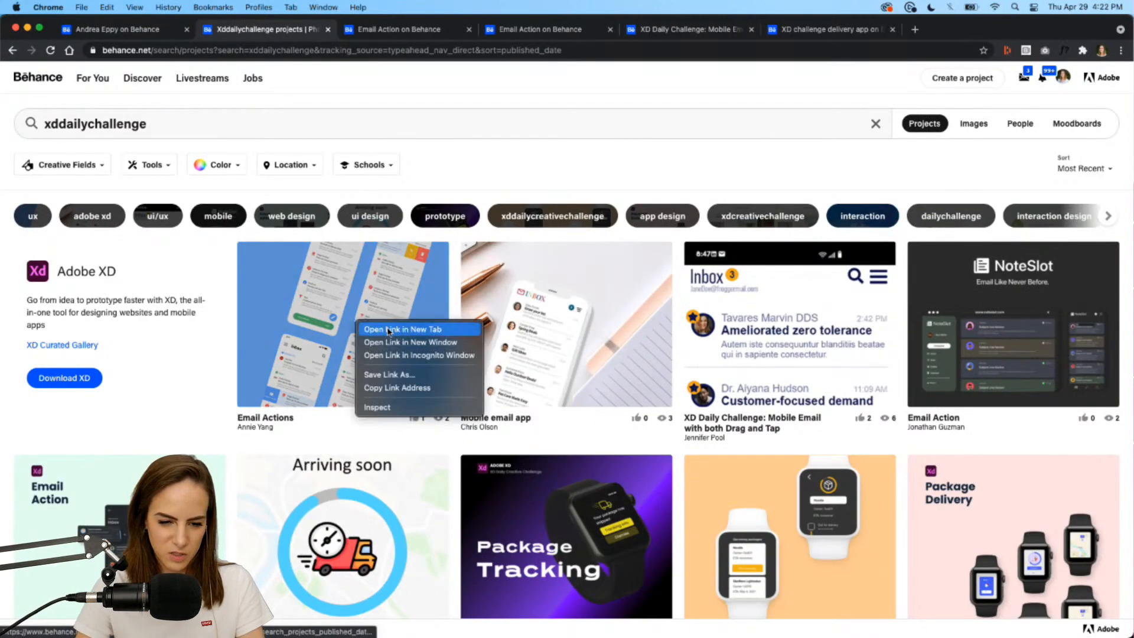
{"action": "left_click", "coordinate": [388, 330]}
{"action": "left_click", "coordinate": [395, 33]}
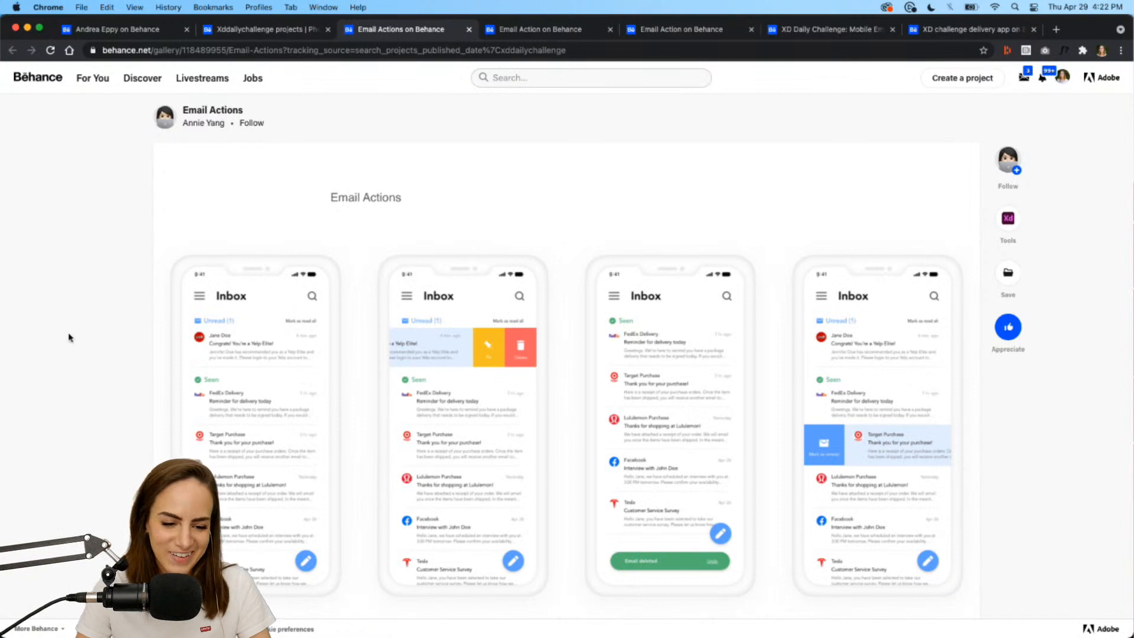
{"action": "scroll", "coordinate": [69, 337], "scroll_direction": "down", "scroll_amount": 2}
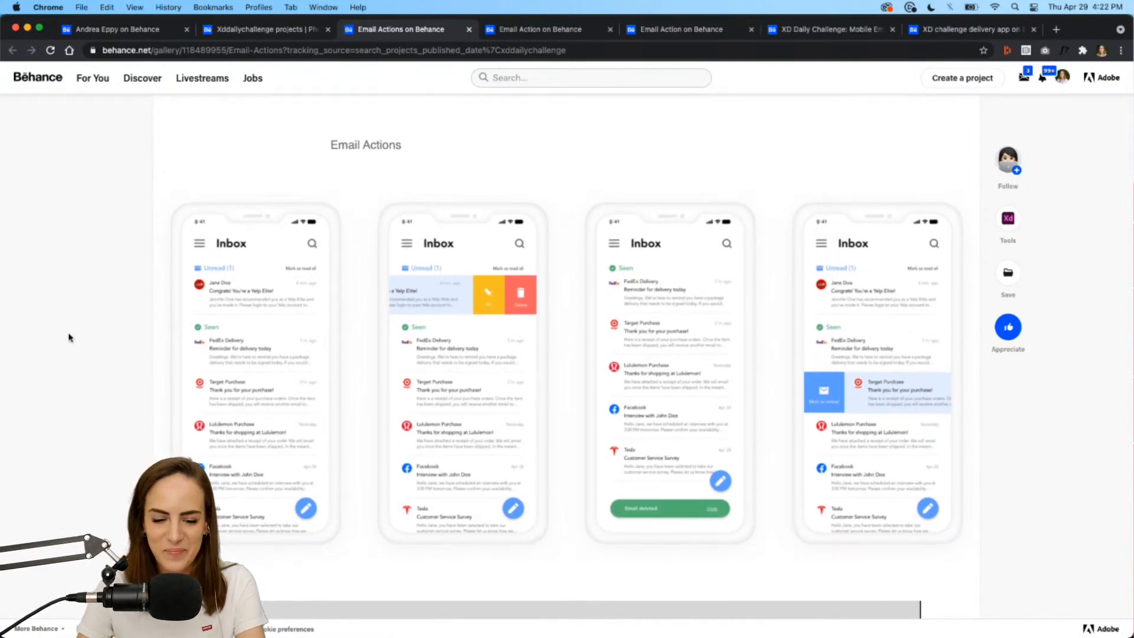
{"action": "scroll", "coordinate": [70, 337], "scroll_direction": "down", "scroll_amount": 1}
{"action": "scroll", "coordinate": [69, 337], "scroll_direction": "up", "scroll_amount": 2}
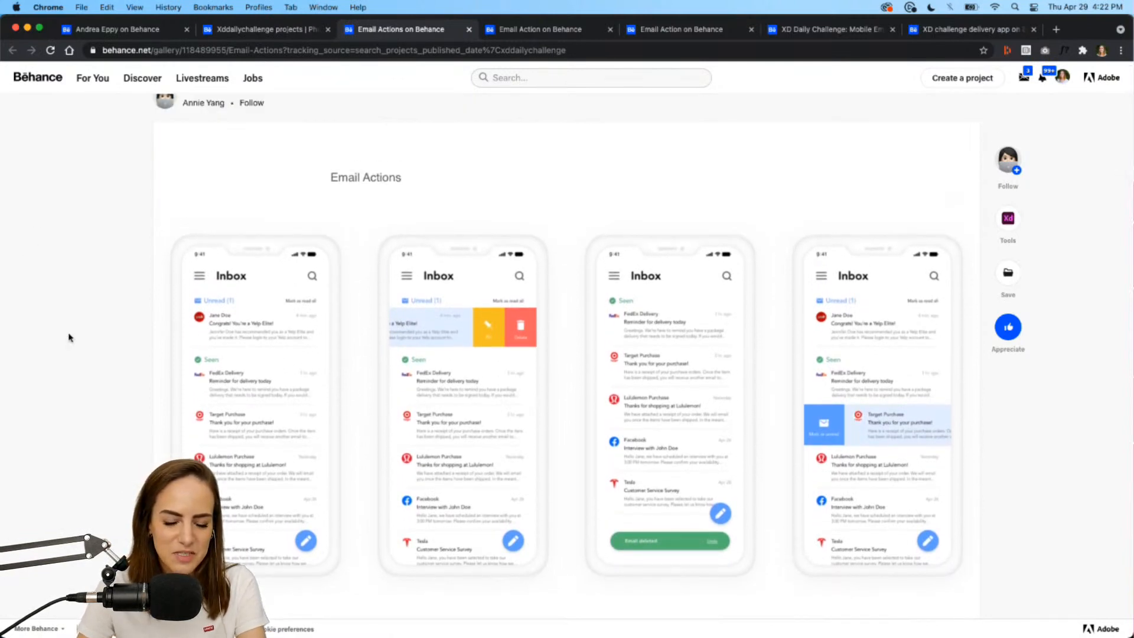
{"action": "scroll", "coordinate": [69, 337], "scroll_direction": "down", "scroll_amount": 20}
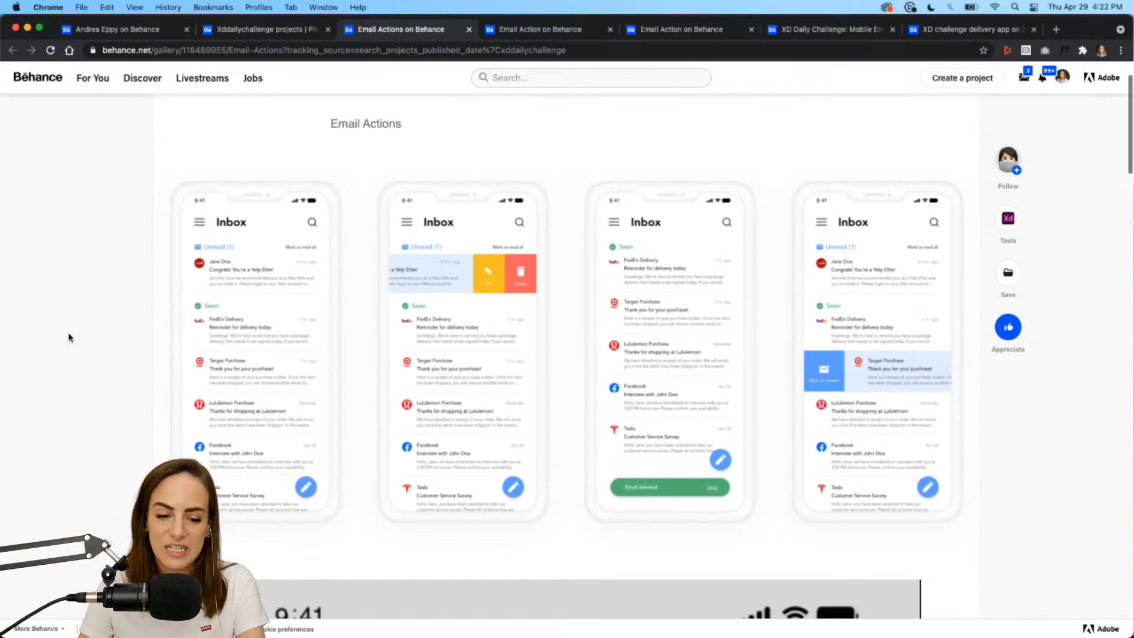
{"action": "scroll", "coordinate": [69, 337], "scroll_direction": "down", "scroll_amount": 6}
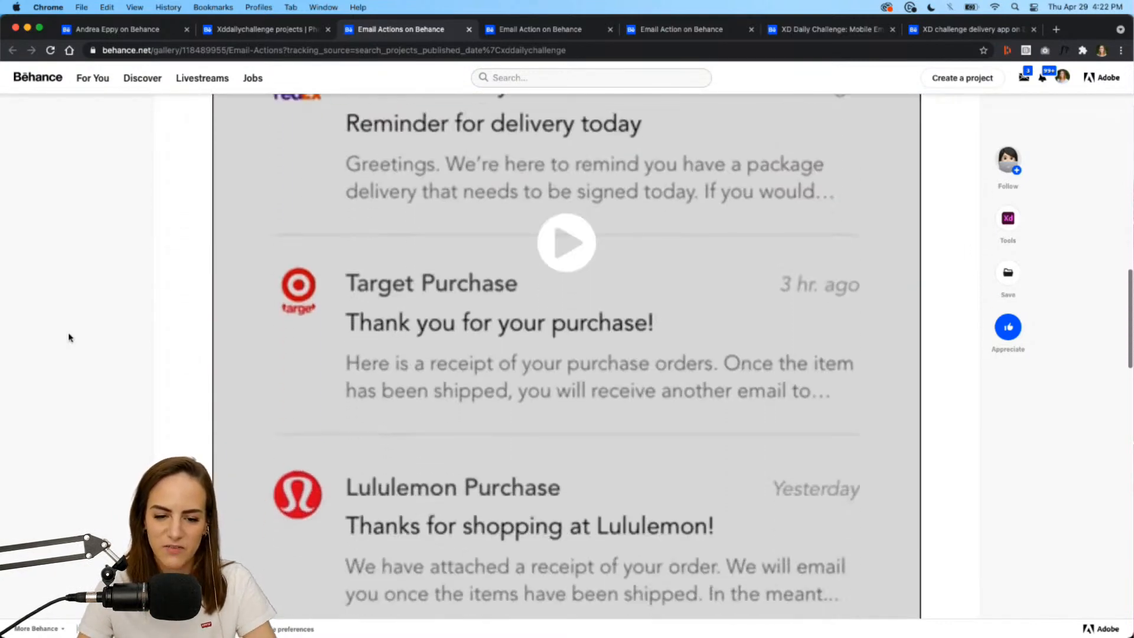
Watch the inbox demo video full screen, then exit and scroll back up.
{"action": "left_click", "coordinate": [576, 216]}
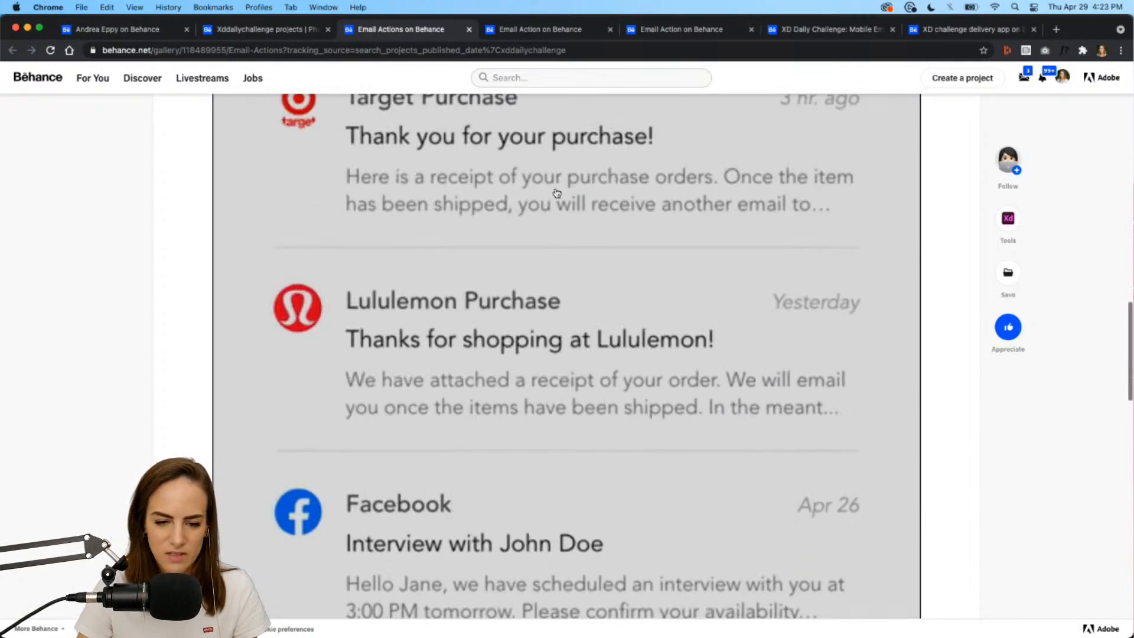
{"action": "scroll", "coordinate": [678, 402], "scroll_direction": "down", "scroll_amount": 3}
{"action": "scroll", "coordinate": [679, 401], "scroll_direction": "down", "scroll_amount": 1}
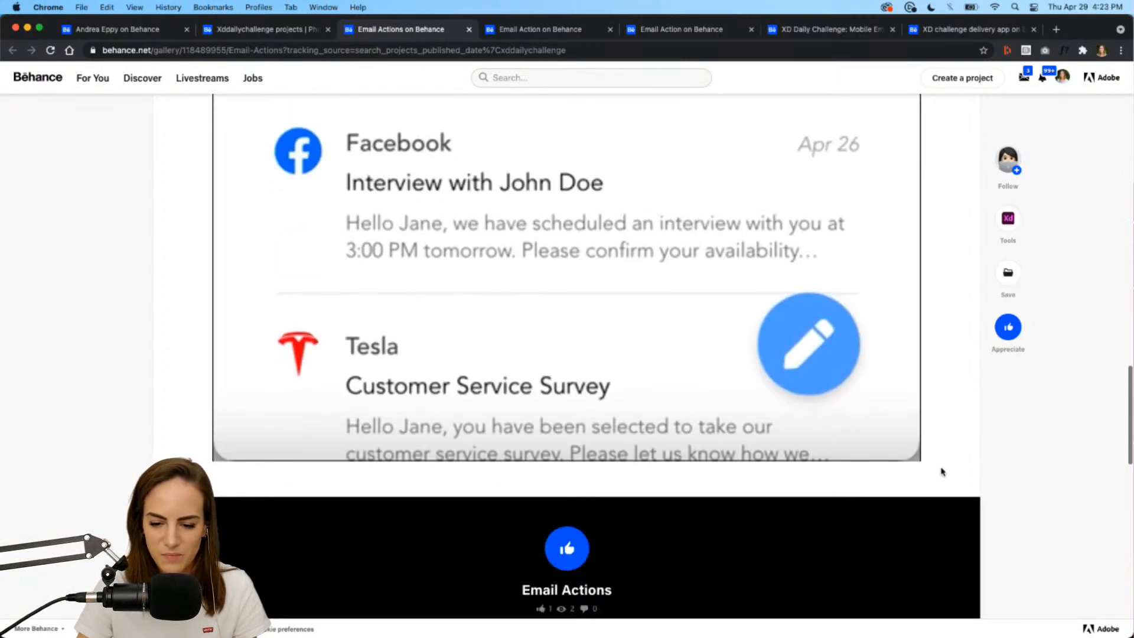
{"action": "left_click", "coordinate": [906, 449]}
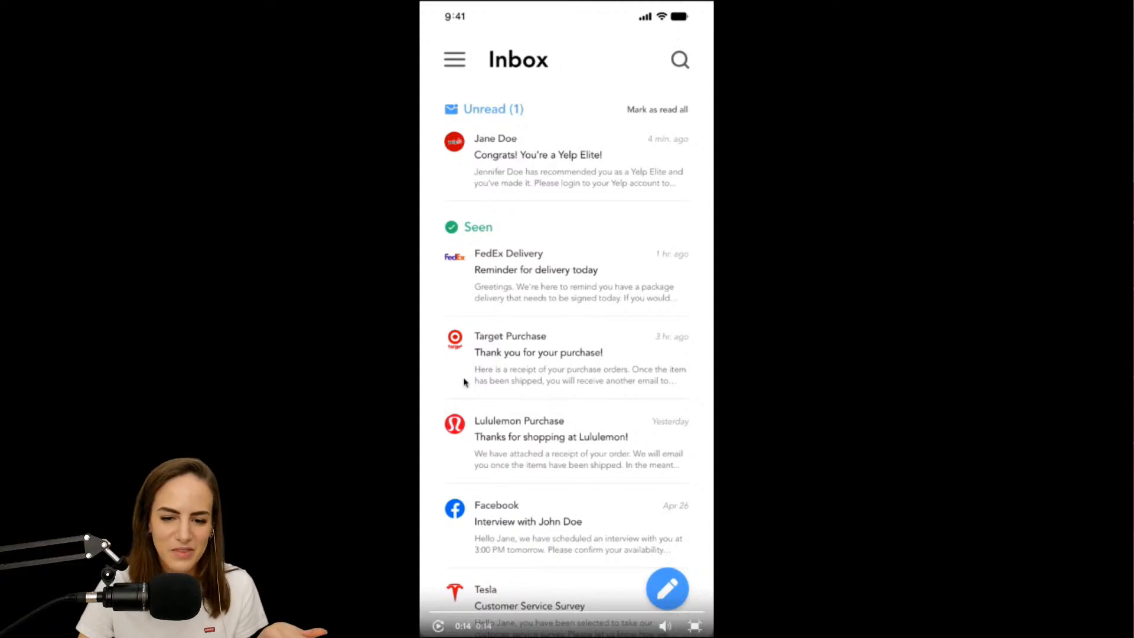
{"action": "left_click", "coordinate": [694, 627]}
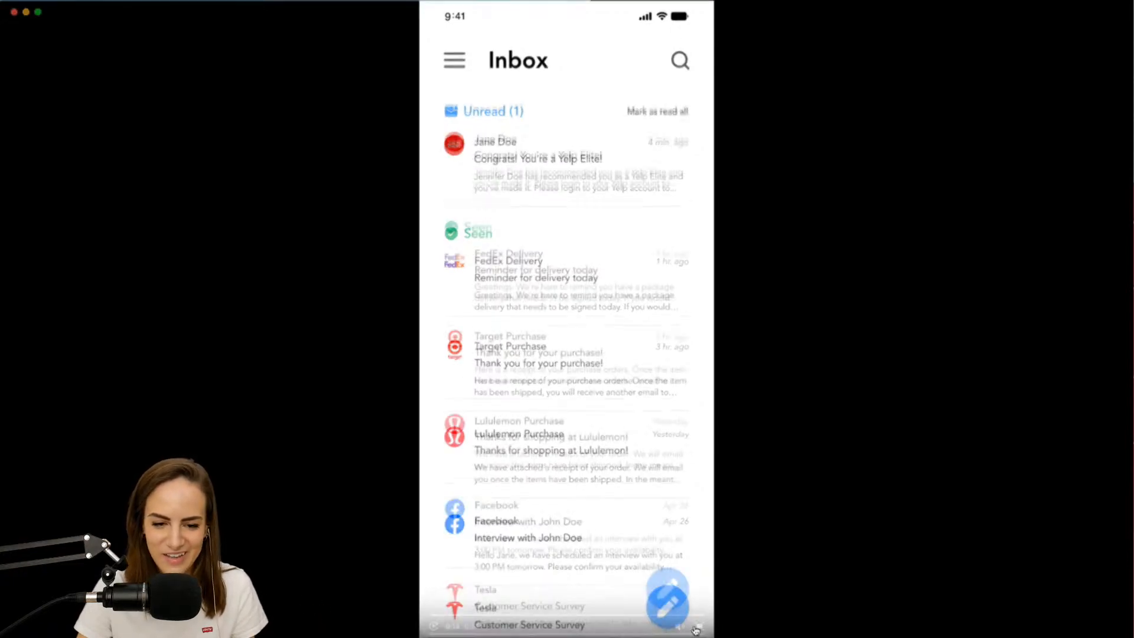
{"action": "scroll", "coordinate": [696, 465], "scroll_direction": "up", "scroll_amount": 15}
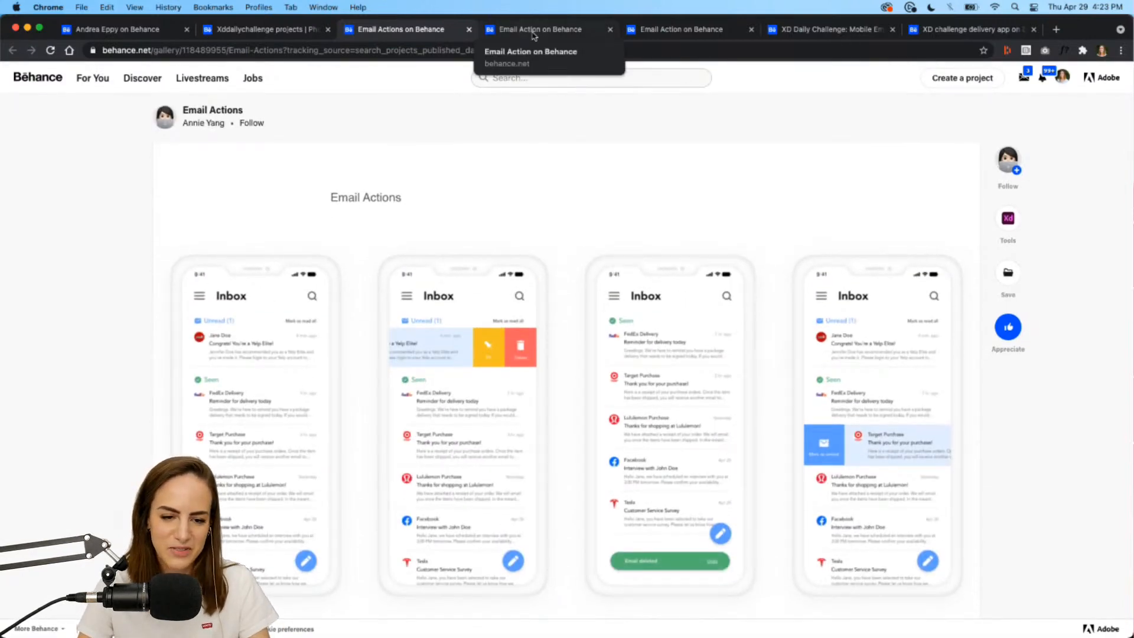
Open the Email Action project page and scroll down to its prototype video.
{"action": "left_click", "coordinate": [550, 30]}
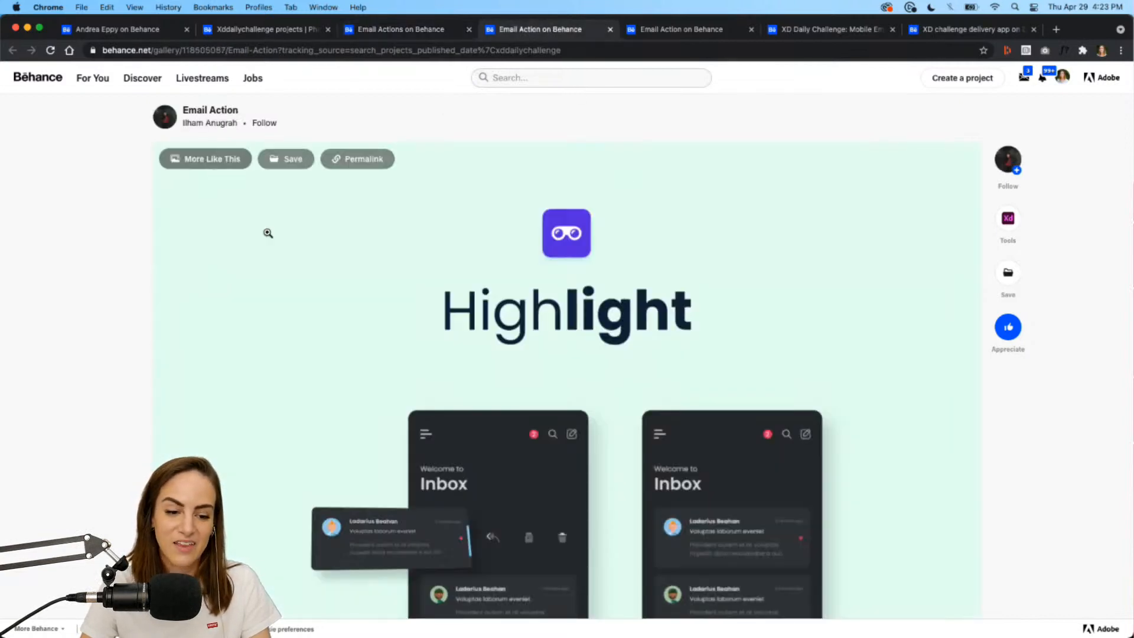
{"action": "scroll", "coordinate": [268, 233], "scroll_direction": "down", "scroll_amount": 5}
{"action": "scroll", "coordinate": [268, 234], "scroll_direction": "up", "scroll_amount": 3}
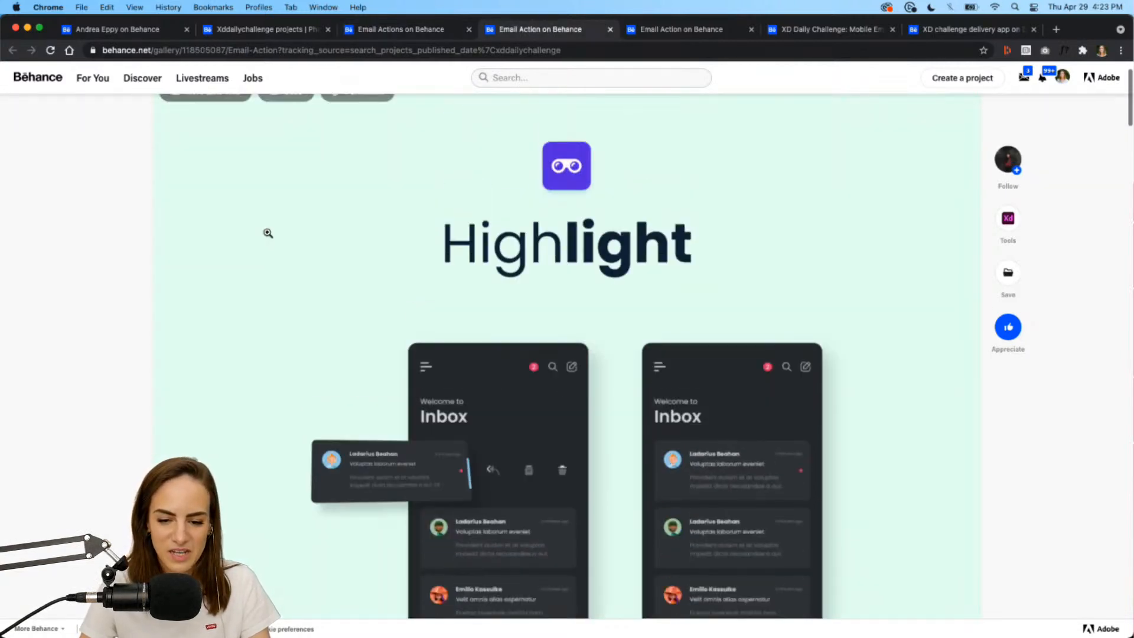
{"action": "scroll", "coordinate": [268, 233], "scroll_direction": "down", "scroll_amount": 4}
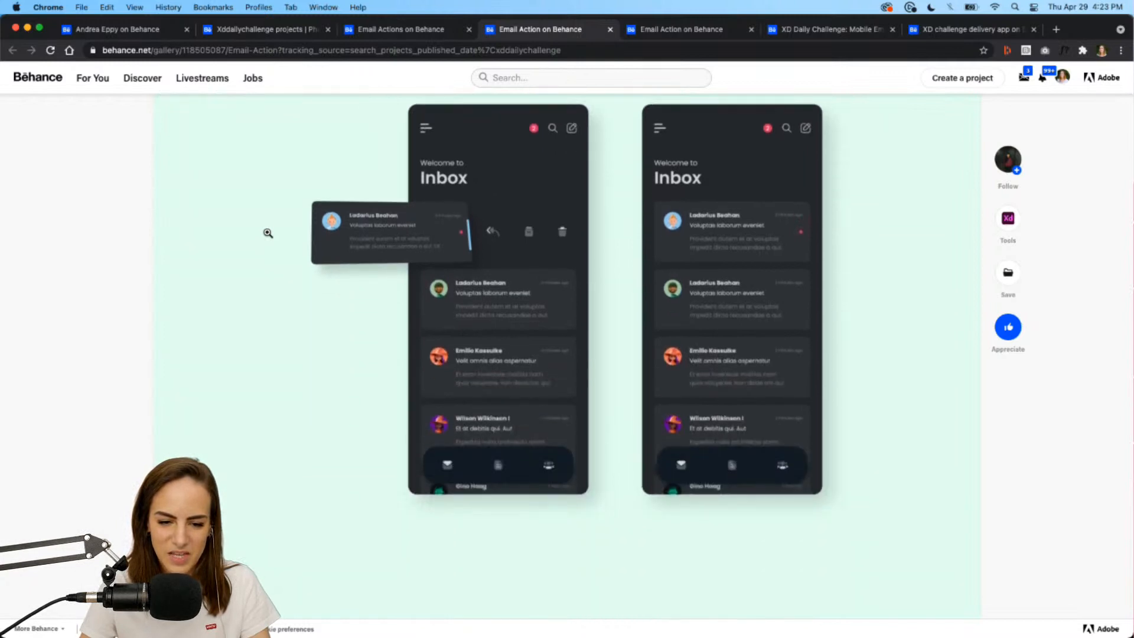
{"action": "scroll", "coordinate": [516, 317], "scroll_direction": "down", "scroll_amount": 15}
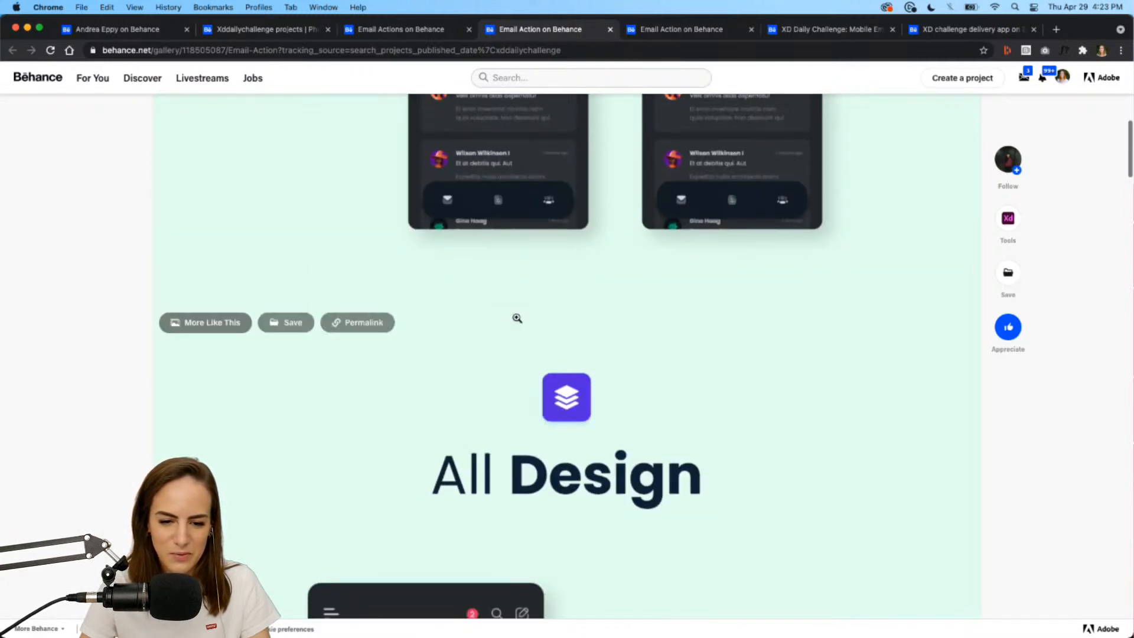
{"action": "scroll", "coordinate": [516, 317], "scroll_direction": "down", "scroll_amount": 20}
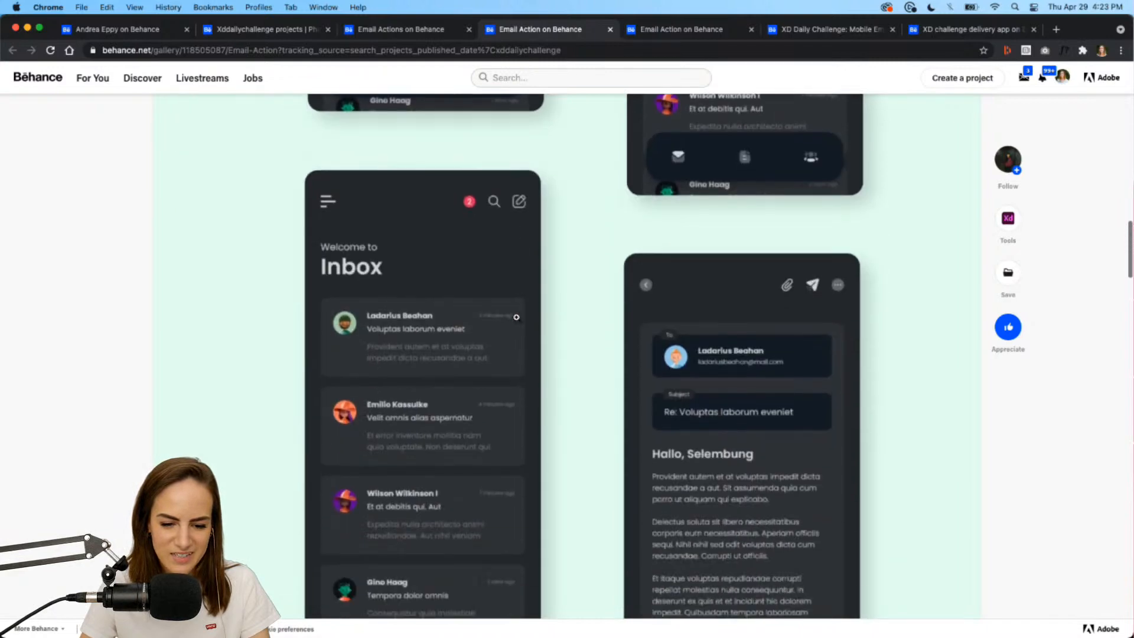
{"action": "scroll", "coordinate": [517, 317], "scroll_direction": "down", "scroll_amount": 10}
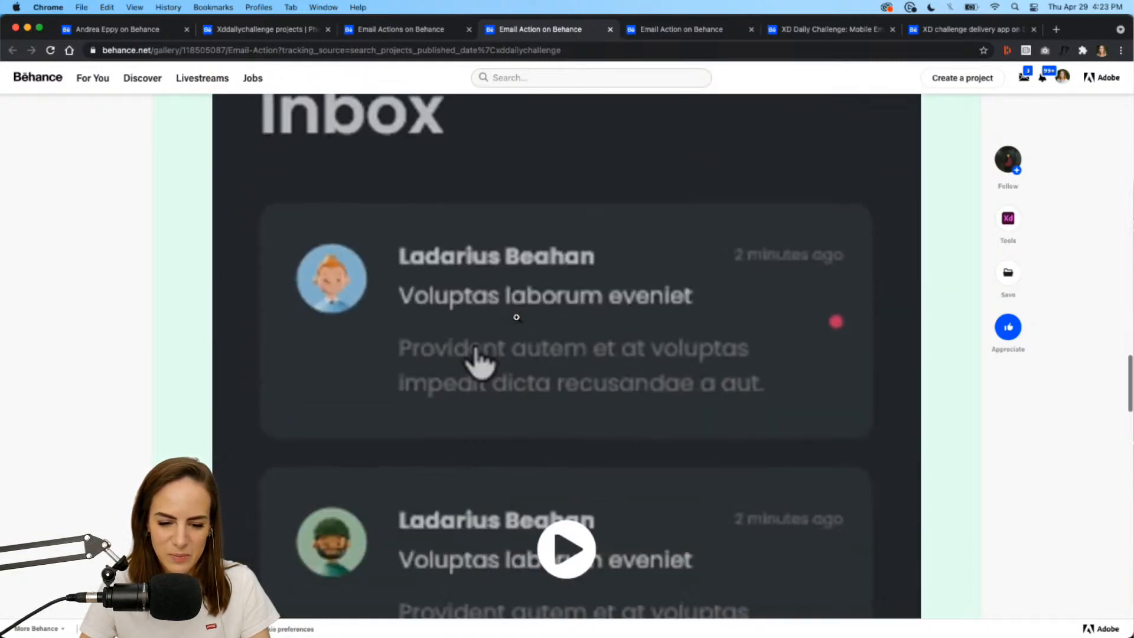
{"action": "scroll", "coordinate": [743, 391], "scroll_direction": "down", "scroll_amount": 4}
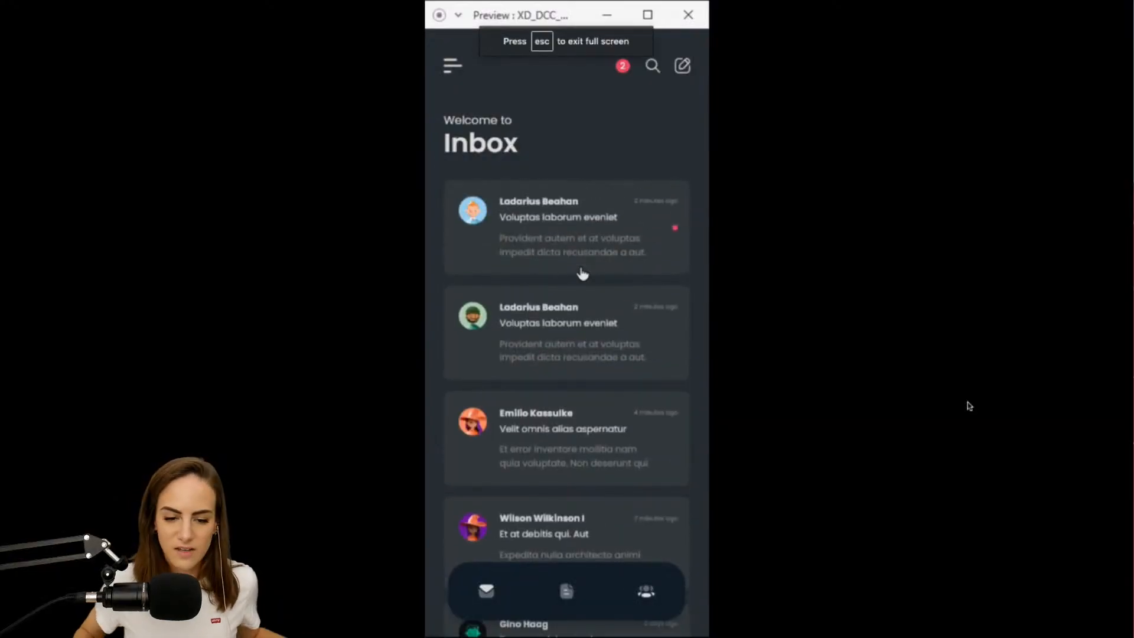
Rewind the full-screen prototype video to replay the card swipe, then exit full screen.
{"action": "left_click_drag", "start_coordinate": [646, 247], "coordinate": [477, 257]}
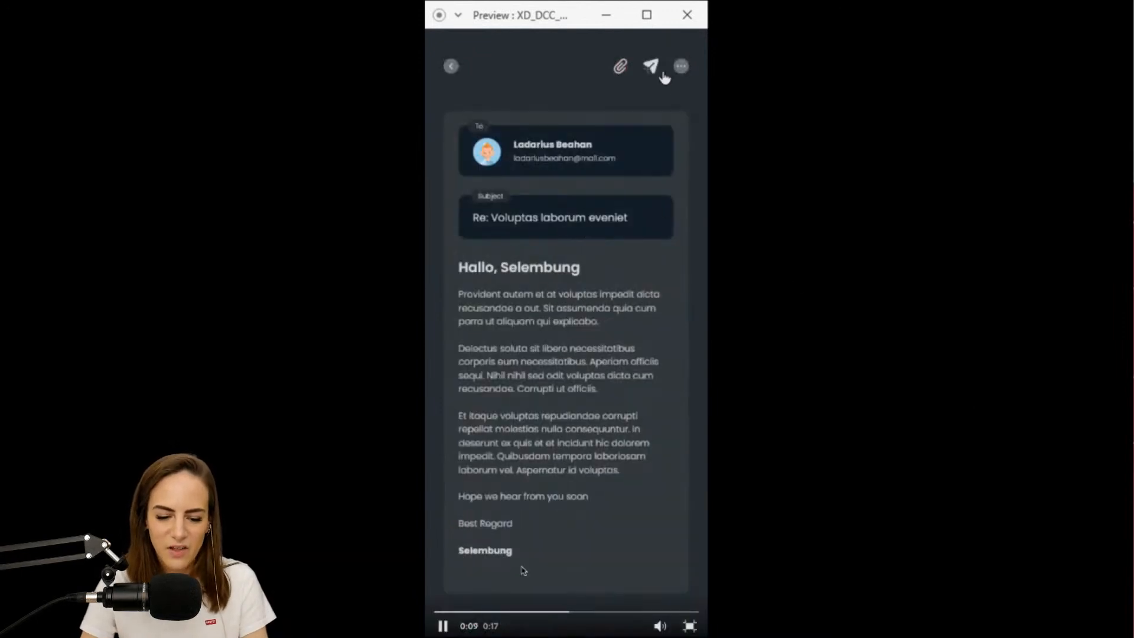
{"action": "left_click", "coordinate": [479, 612]}
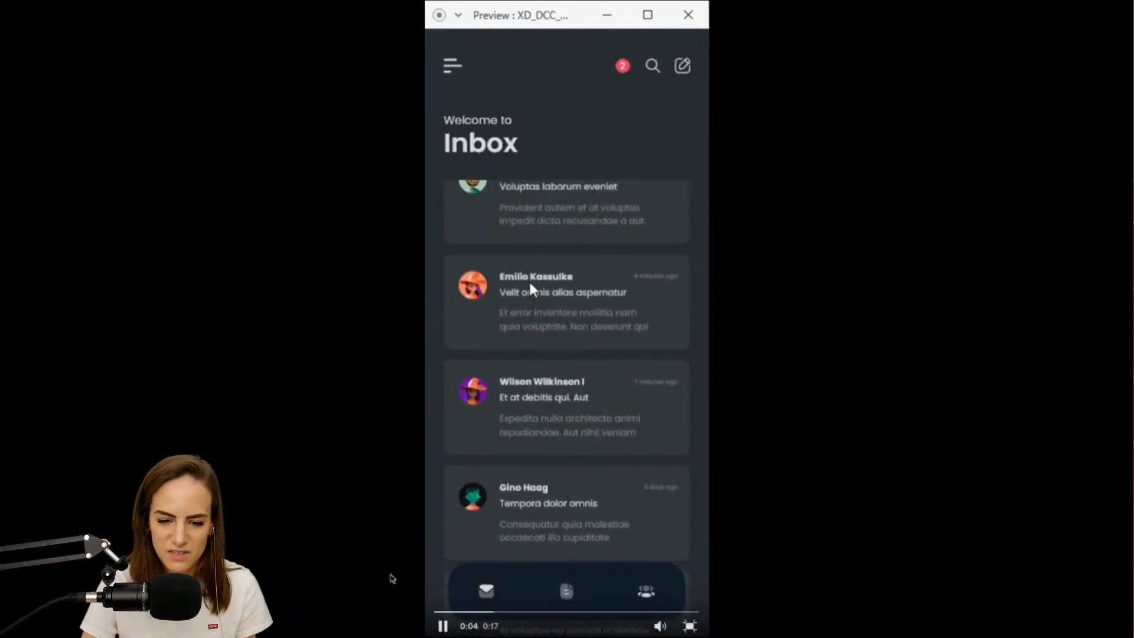
{"action": "left_click", "coordinate": [444, 612]}
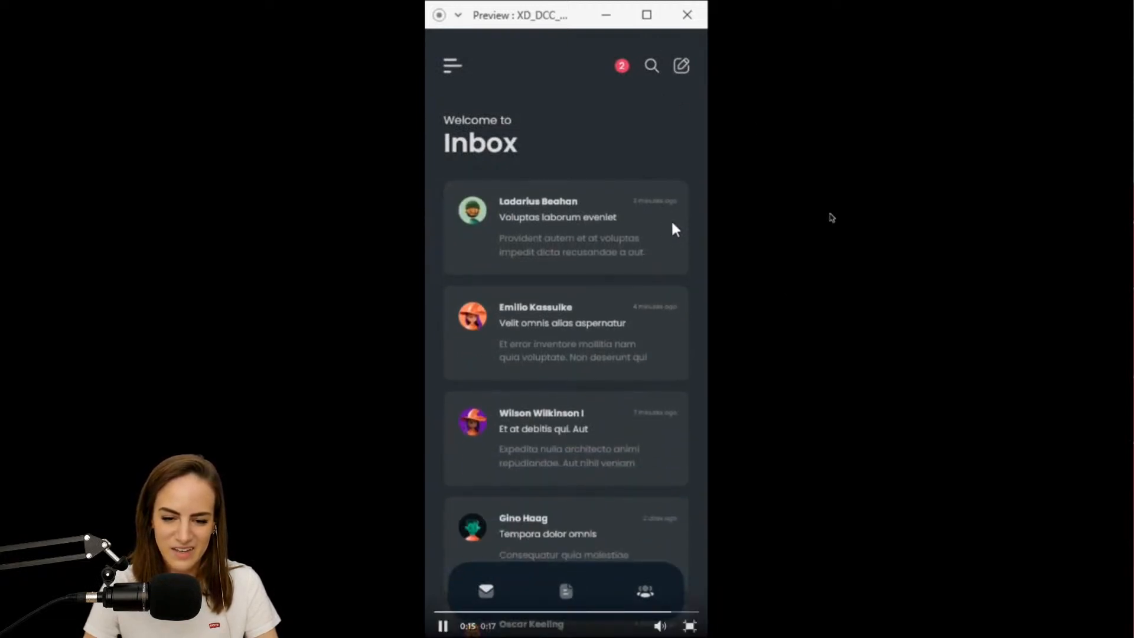
{"action": "left_click", "coordinate": [690, 626]}
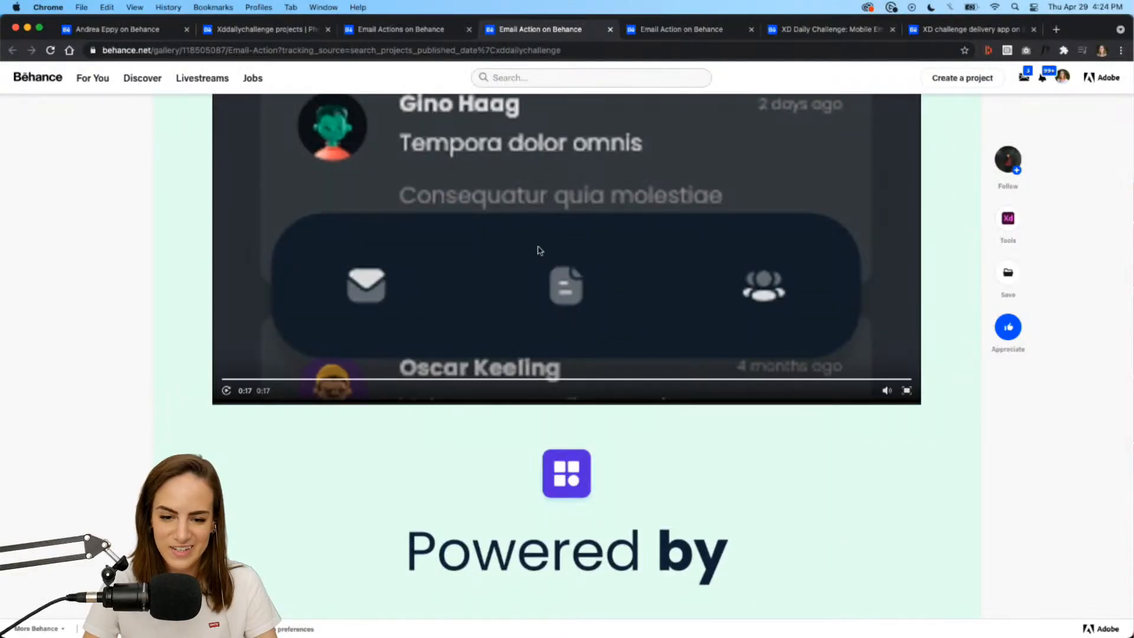
Open the NoteSlot Email Action project and scroll down to its prototype video.
{"action": "left_click", "coordinate": [676, 31]}
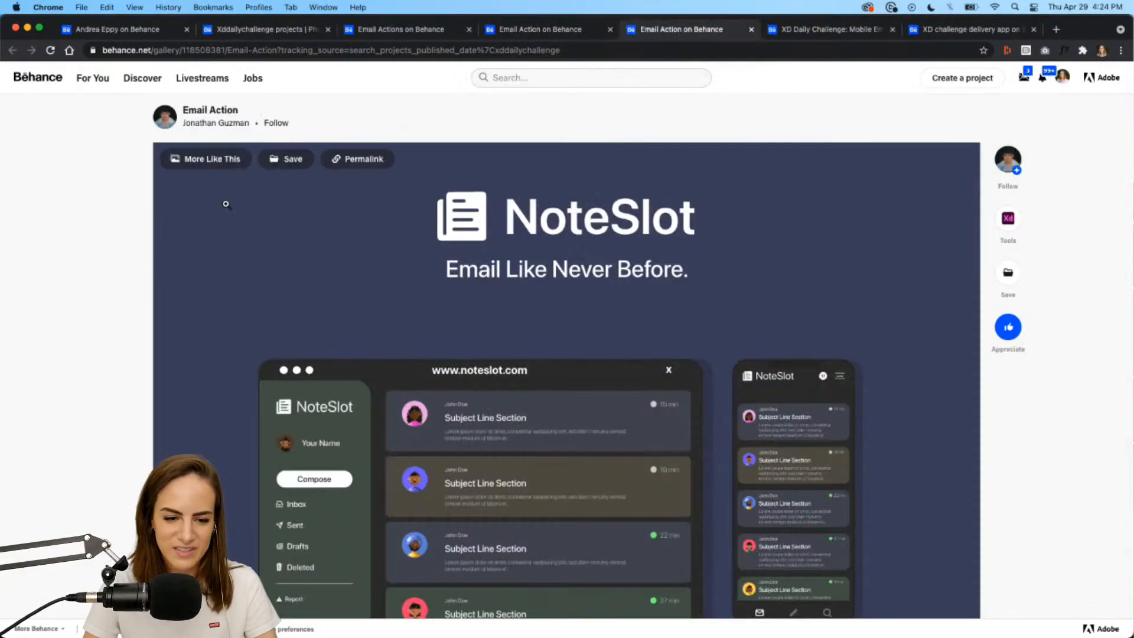
{"action": "scroll", "coordinate": [225, 203], "scroll_direction": "down", "scroll_amount": 1}
{"action": "scroll", "coordinate": [225, 204], "scroll_direction": "up", "scroll_amount": 1}
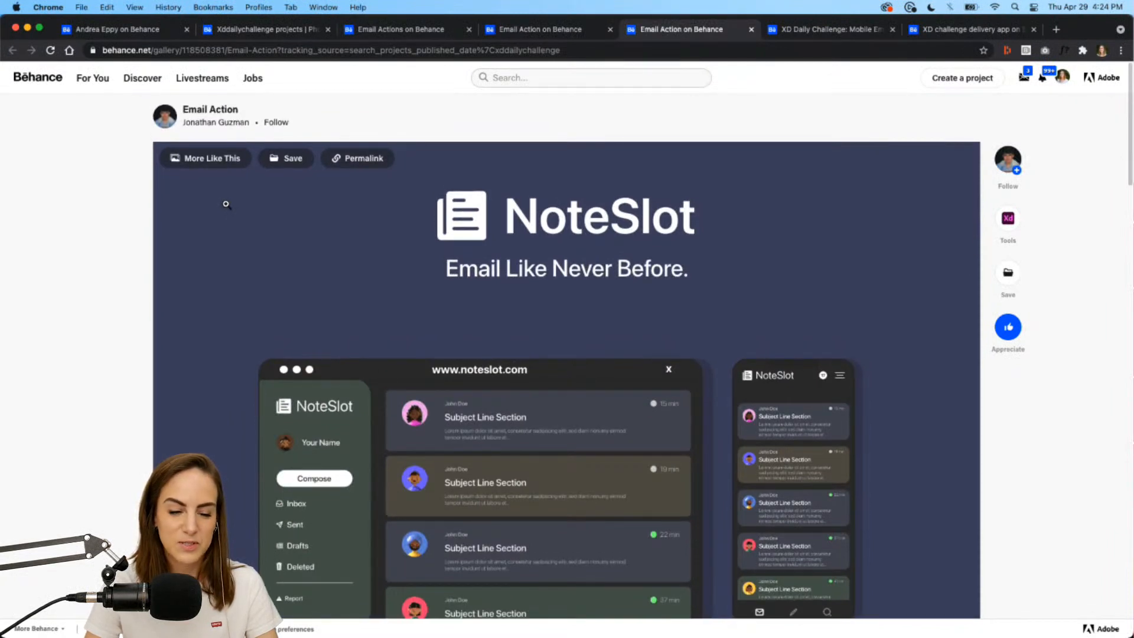
{"action": "scroll", "coordinate": [226, 204], "scroll_direction": "down", "scroll_amount": 3}
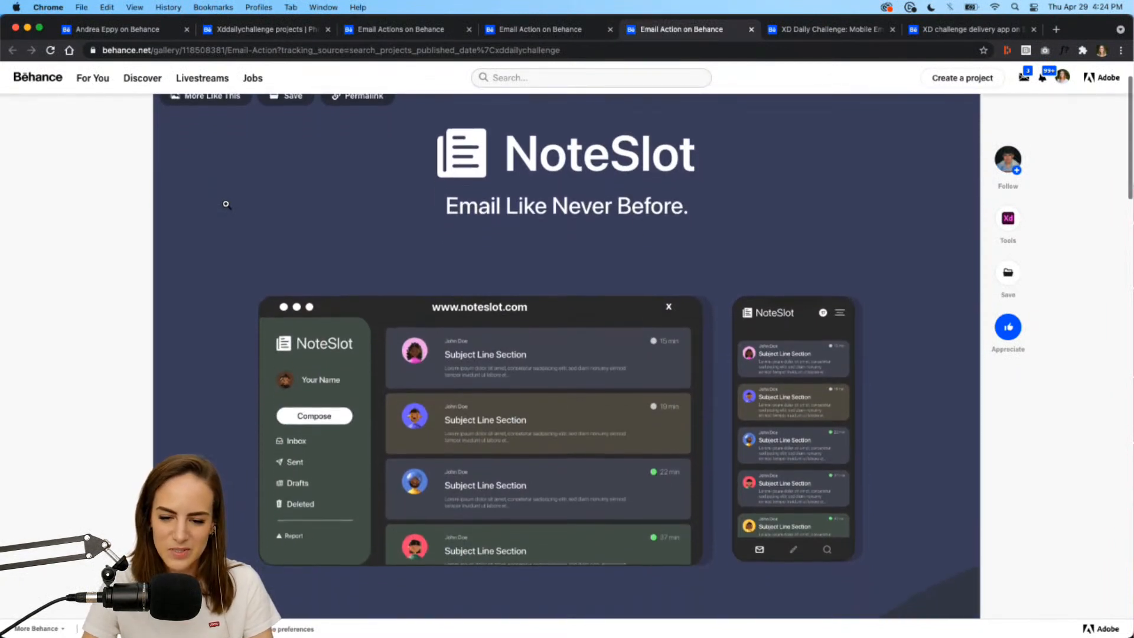
{"action": "scroll", "coordinate": [225, 204], "scroll_direction": "down", "scroll_amount": 10}
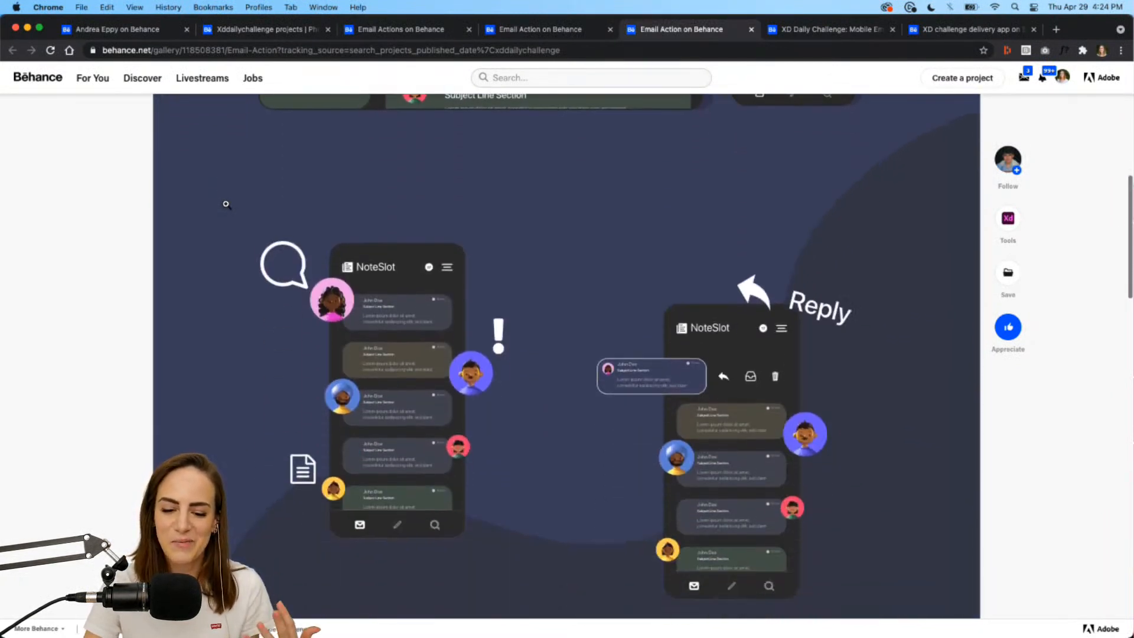
{"action": "scroll", "coordinate": [226, 203], "scroll_direction": "down", "scroll_amount": 16}
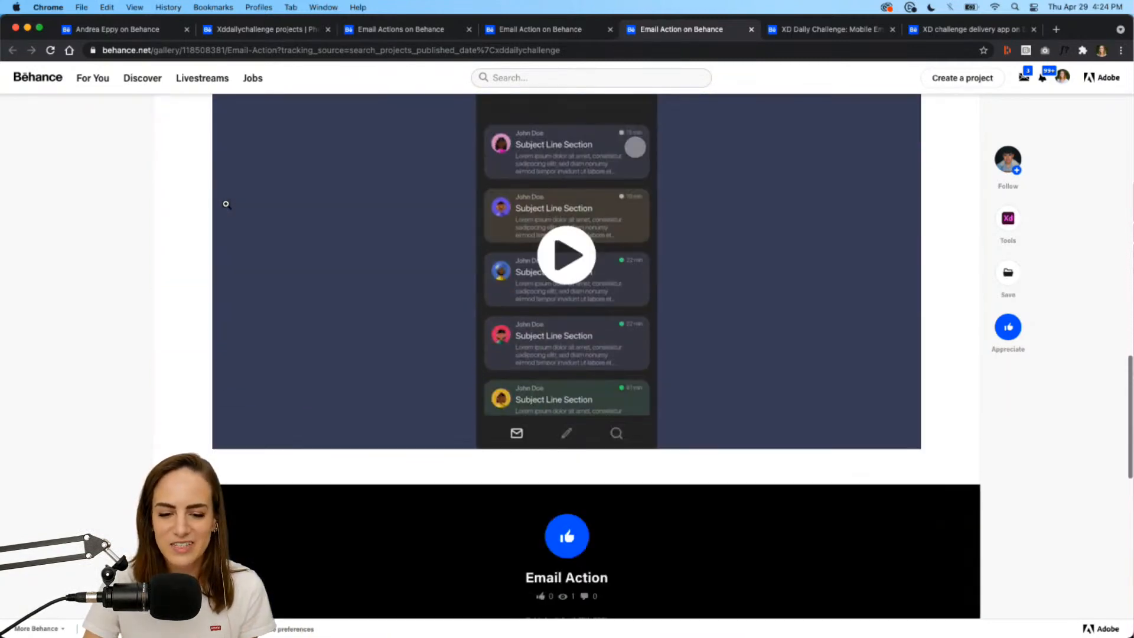
Watch the NoteSlot video full screen, then move to the Mobile Email with Drag and Tap project.
{"action": "left_click", "coordinate": [535, 255]}
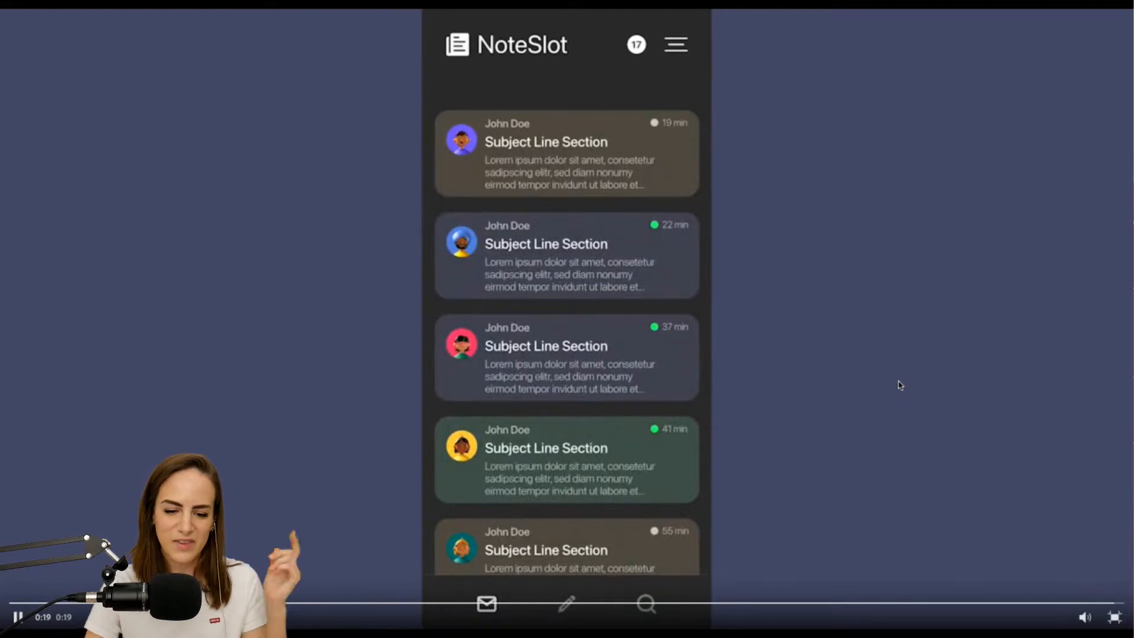
{"action": "left_click", "coordinate": [1115, 618]}
{"action": "scroll", "coordinate": [333, 360], "scroll_direction": "up", "scroll_amount": 15}
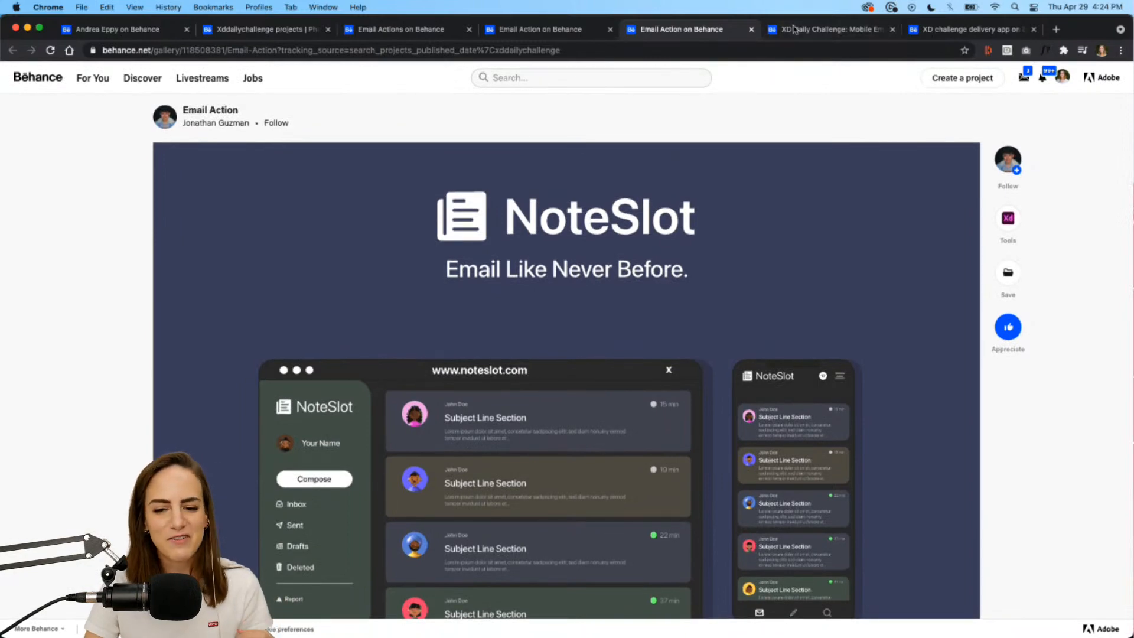
{"action": "left_click", "coordinate": [816, 31]}
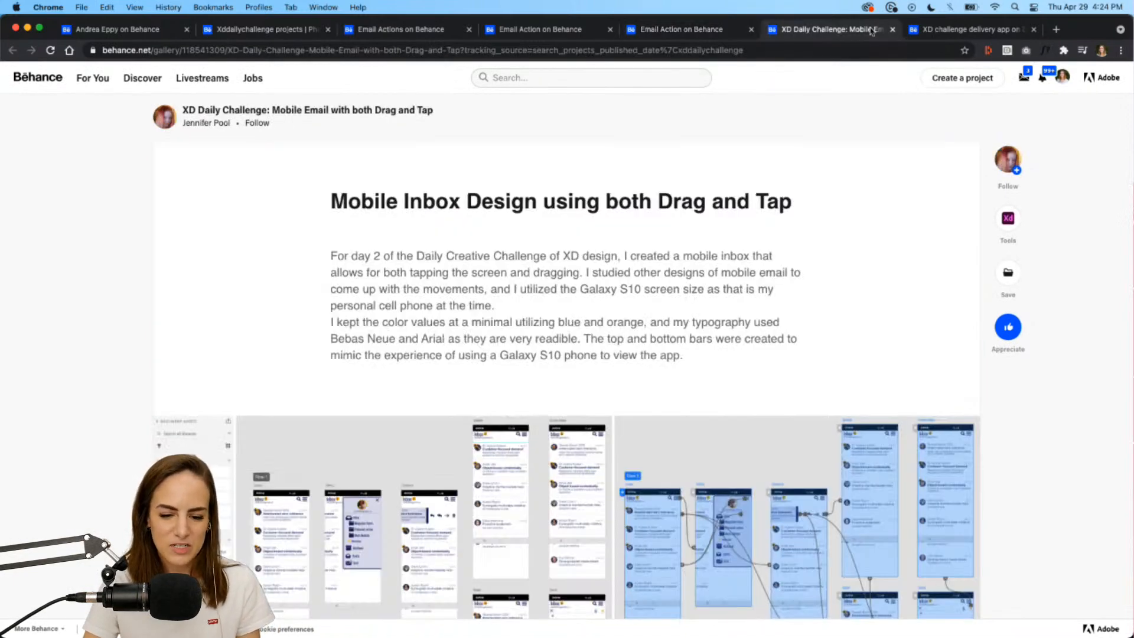
Glance at the delivery app project, then scroll down the Mobile Email project to its video.
{"action": "left_click", "coordinate": [934, 30]}
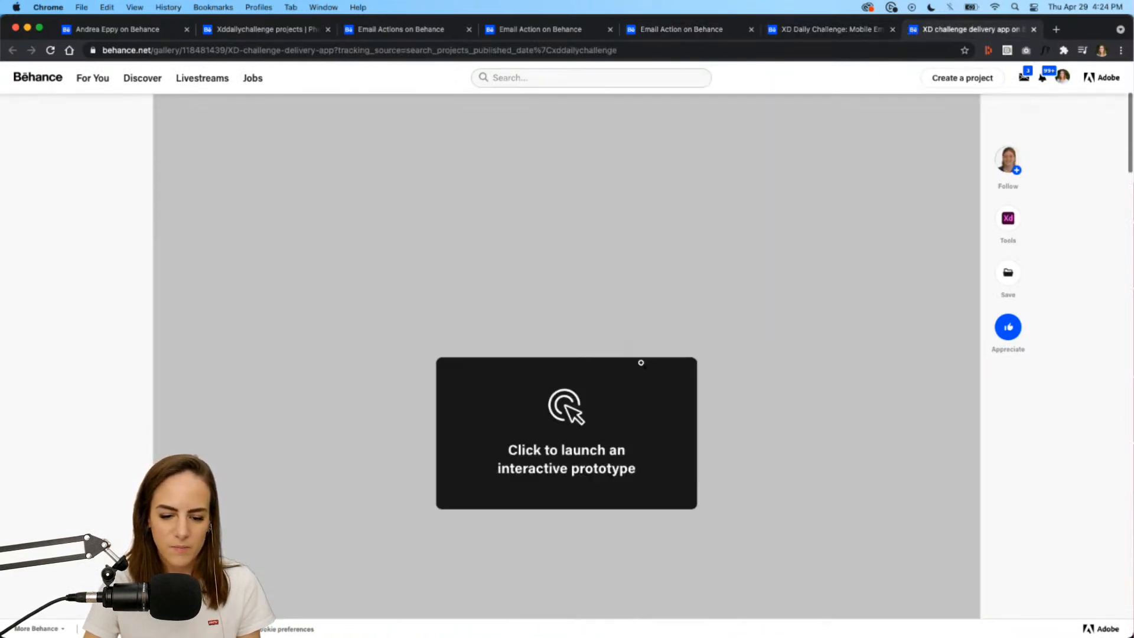
{"action": "left_click", "coordinate": [843, 32]}
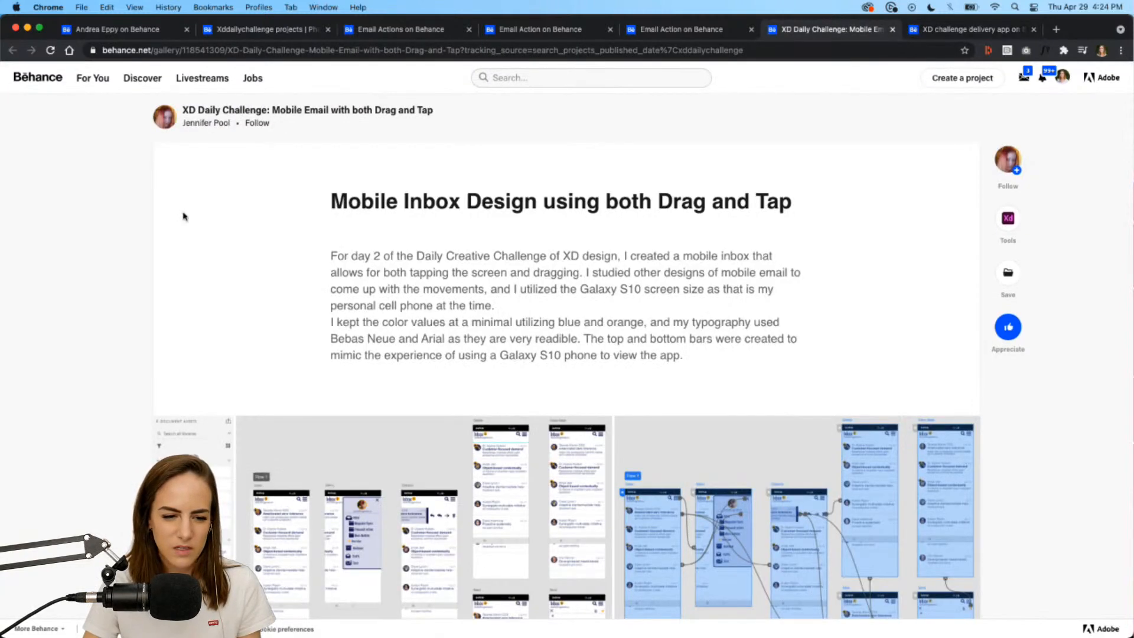
{"action": "scroll", "coordinate": [107, 232], "scroll_direction": "down", "scroll_amount": 5}
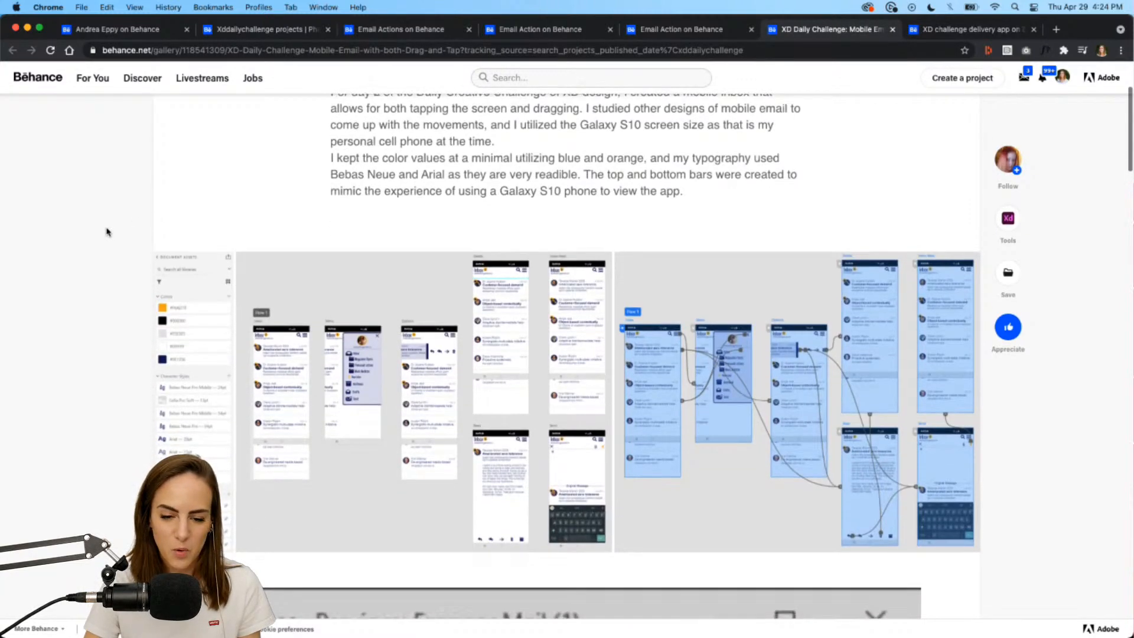
{"action": "scroll", "coordinate": [615, 504], "scroll_direction": "down", "scroll_amount": 15}
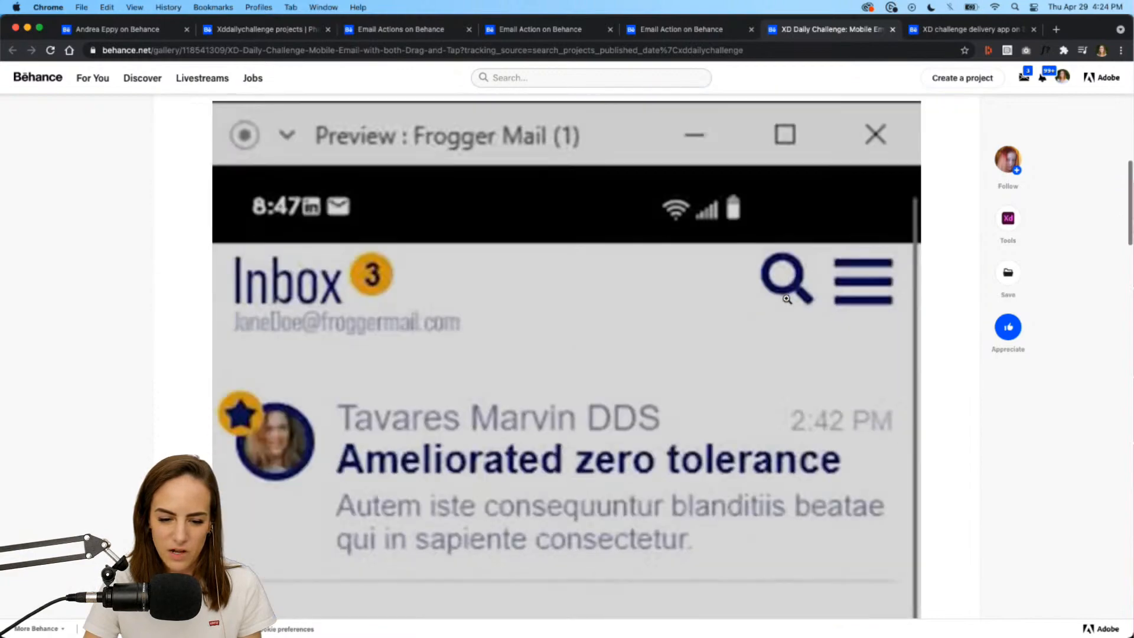
{"action": "scroll", "coordinate": [786, 299], "scroll_direction": "down", "scroll_amount": 3}
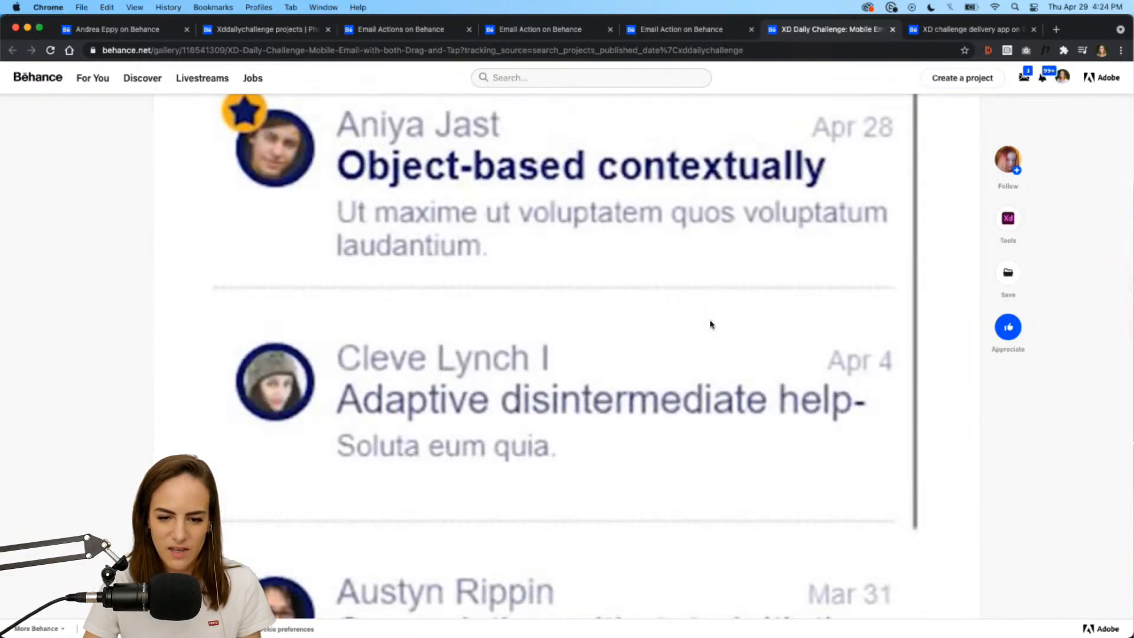
{"action": "scroll", "coordinate": [712, 324], "scroll_direction": "down", "scroll_amount": 8}
Watch the 26-second Frogger Mail prototype video full screen and scroll back to the top.
{"action": "left_click", "coordinate": [907, 407]}
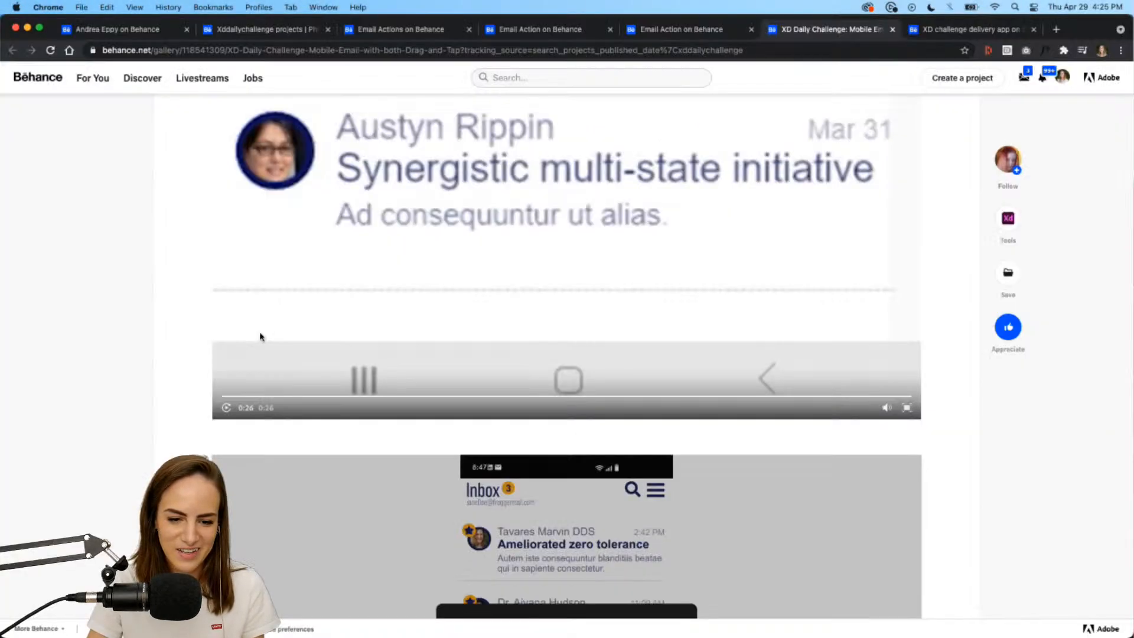
{"action": "scroll", "coordinate": [260, 336], "scroll_direction": "up", "scroll_amount": 15}
{"action": "scroll", "coordinate": [261, 336], "scroll_direction": "up", "scroll_amount": 2}
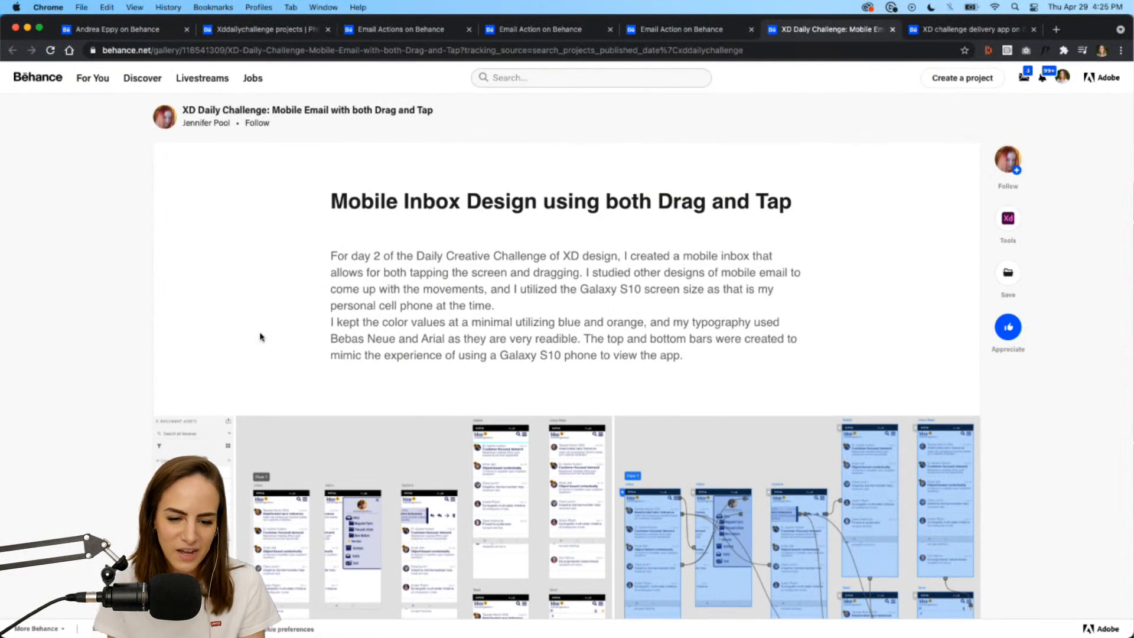